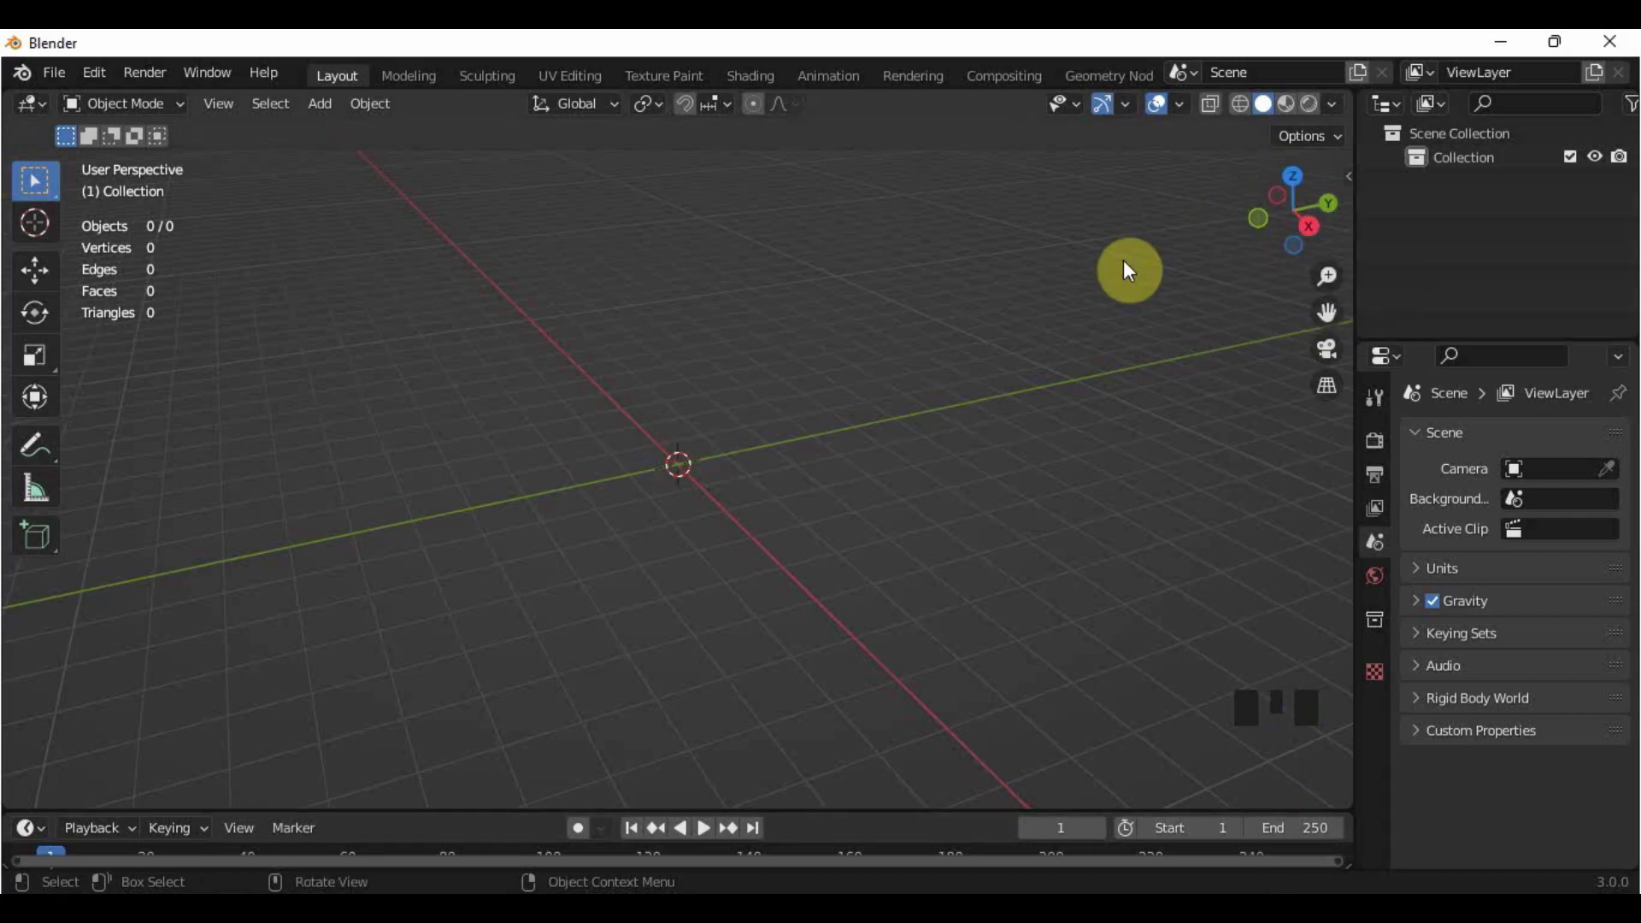
# Step: Switch to top view and add a Bezier curve to the scene
pyautogui.press('KP_7')
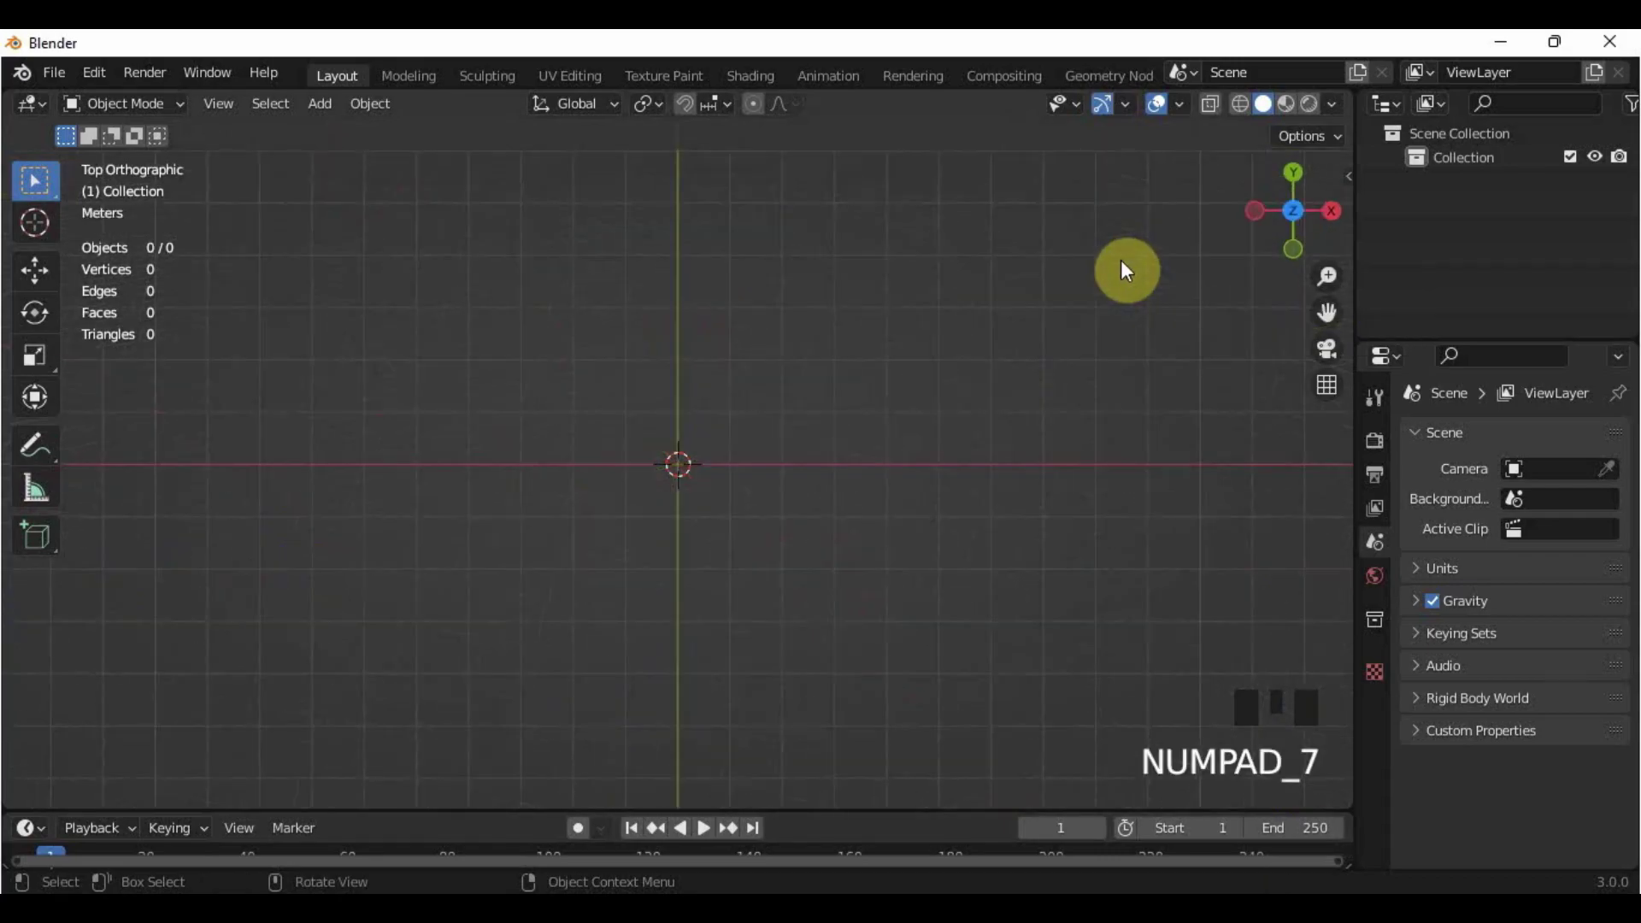
pyautogui.click(319, 104)
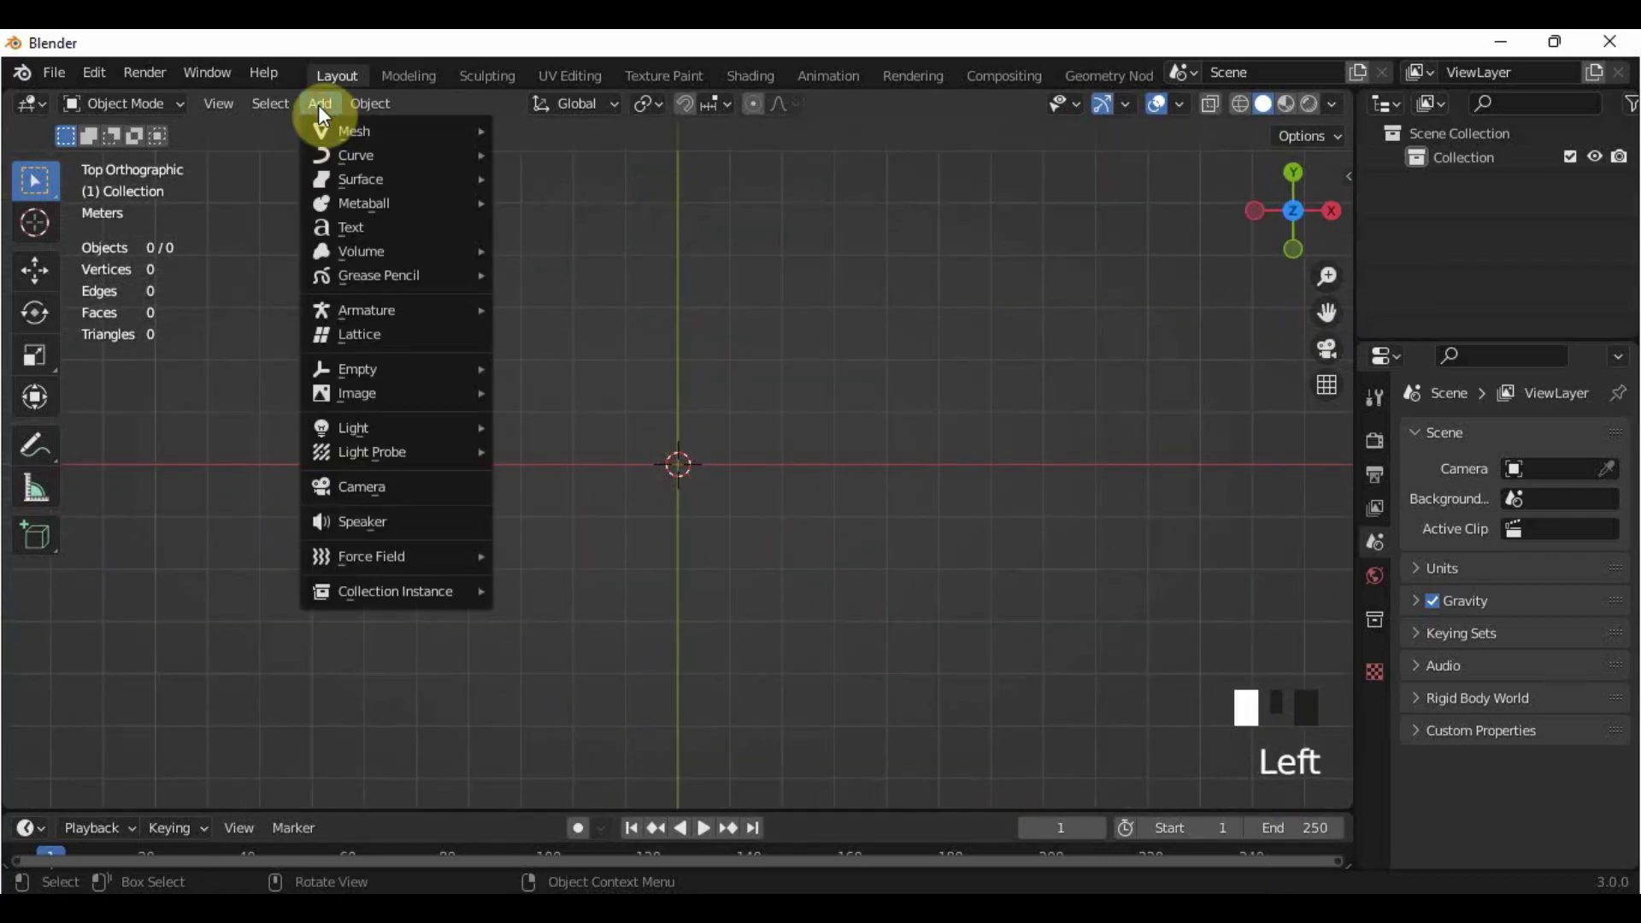
pyautogui.moveTo(342, 154)
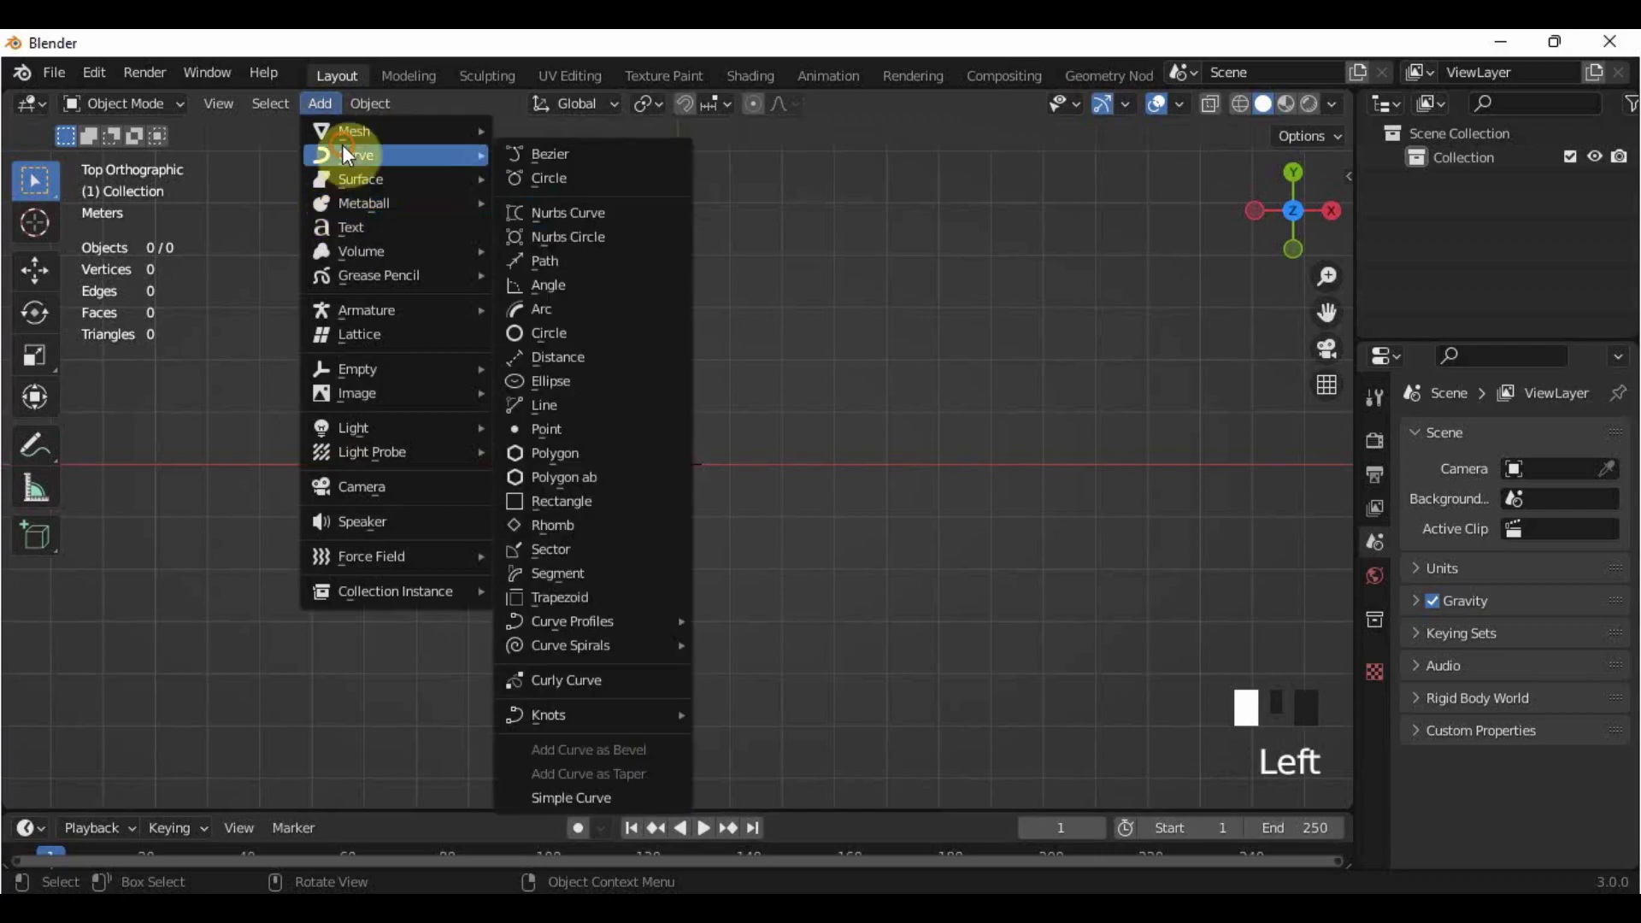
pyautogui.click(564, 152)
pyautogui.scroll(9, 1039, 503)
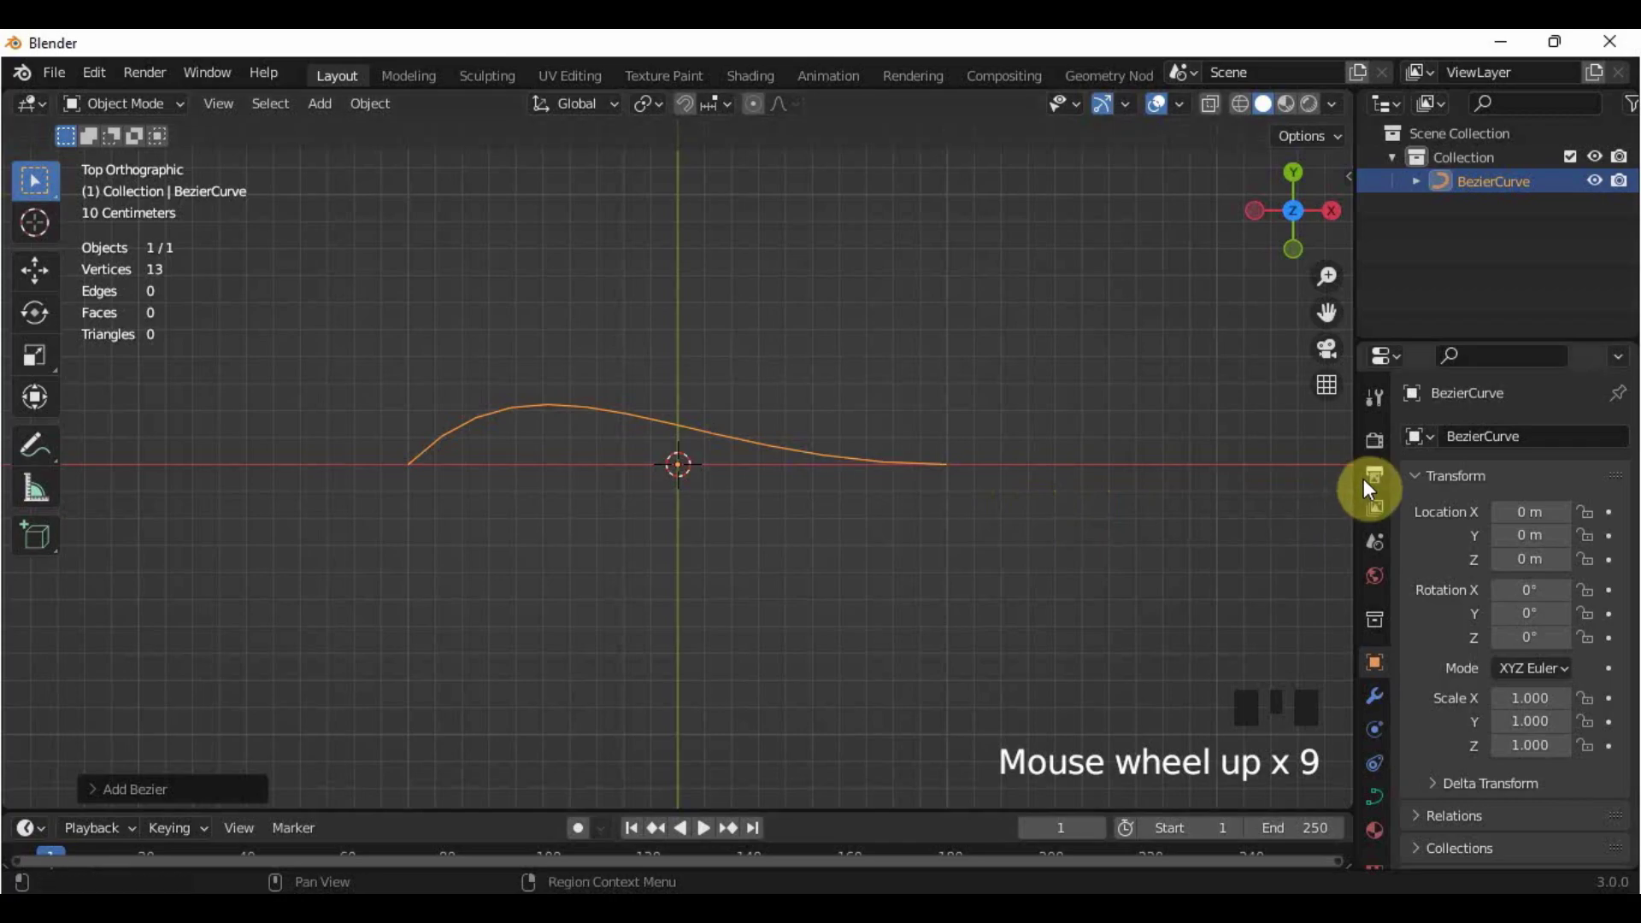
pyautogui.scroll(-5, 1369, 489)
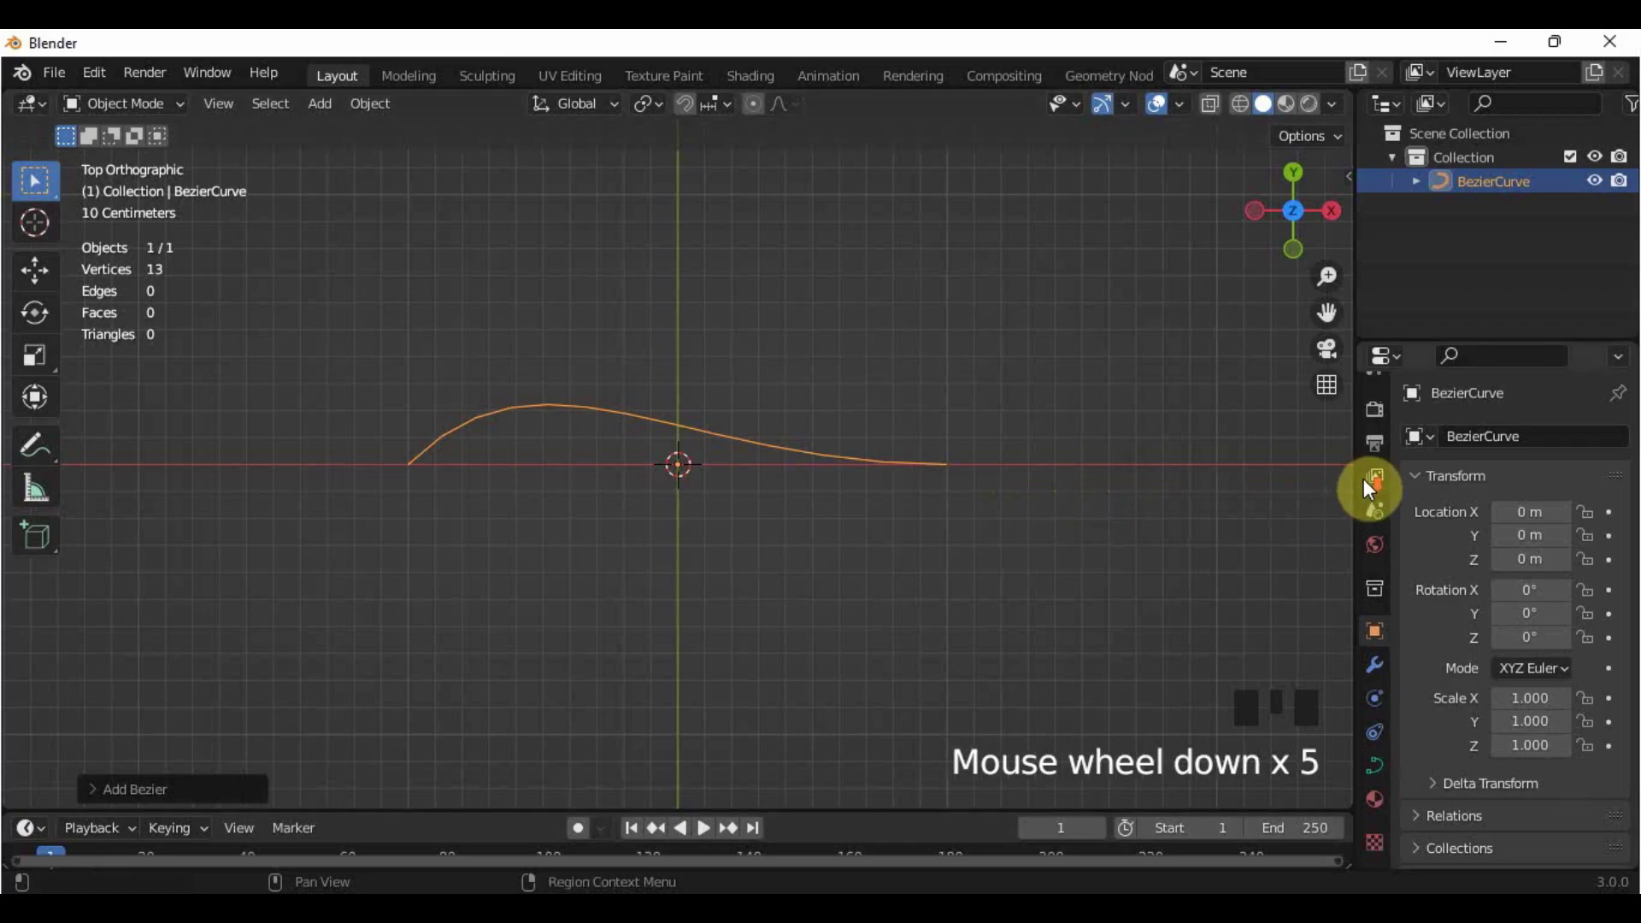
# Step: Give the curve a round bevel with a depth of 0.05 m in its Geometry settings
pyautogui.click(1371, 770)
pyautogui.scroll(-6, 1466, 523)
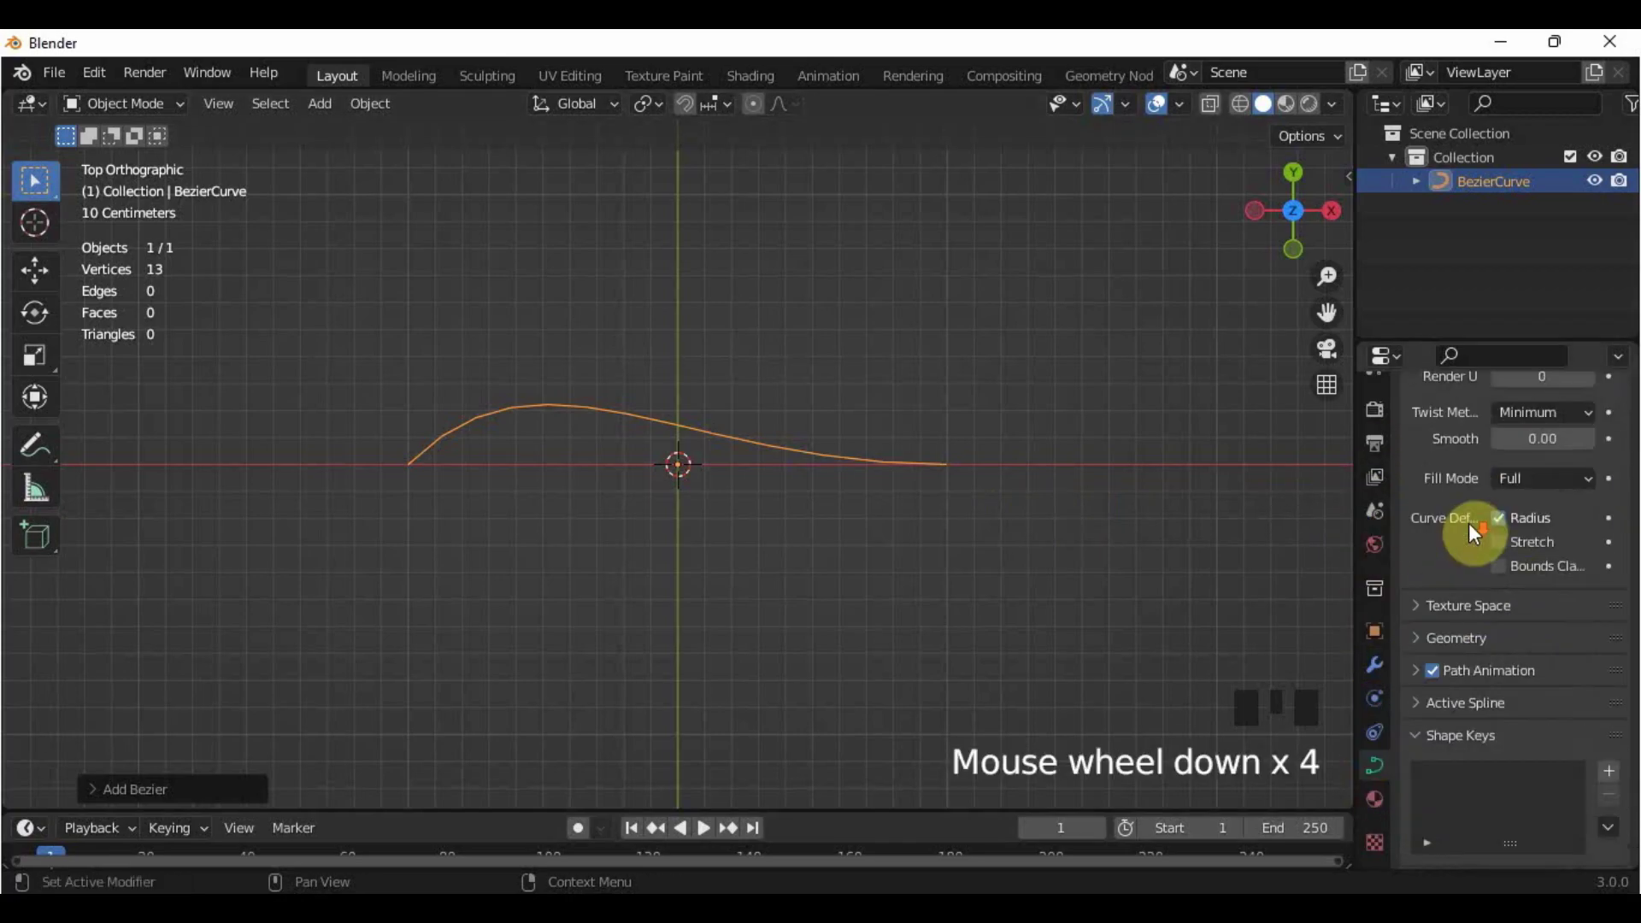
pyautogui.click(1466, 609)
pyautogui.scroll(-4, 1466, 614)
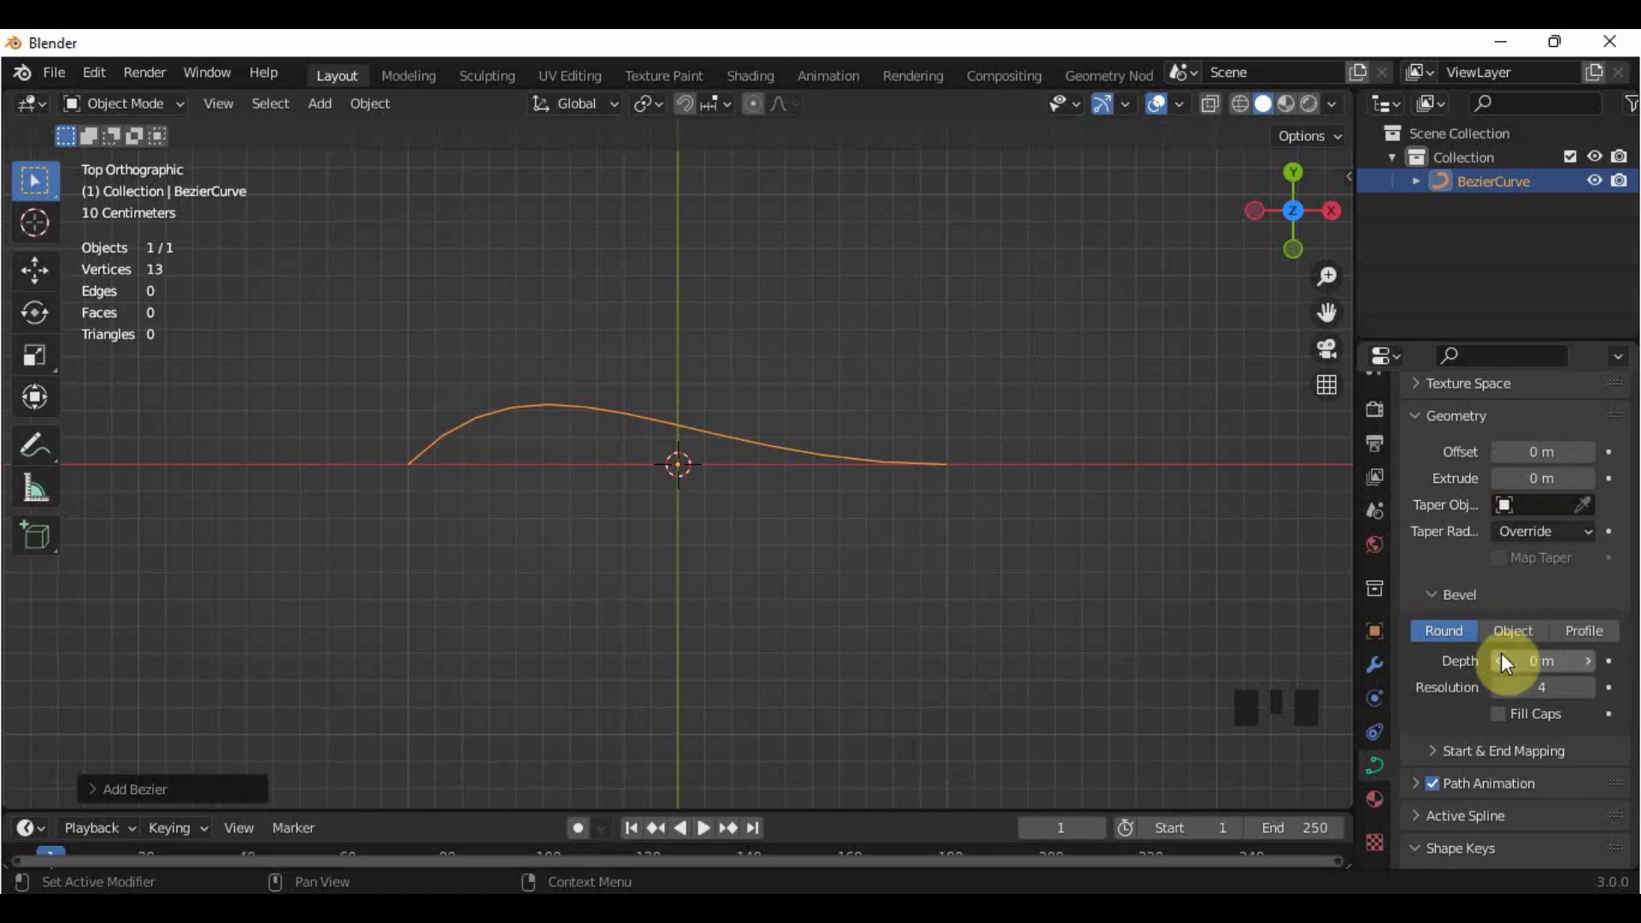
pyautogui.moveTo(1519, 660)
pyautogui.mouseDown()
pyautogui.moveTo(1574, 659)
pyautogui.moveTo(1547, 660)
pyautogui.mouseUp()
pyautogui.doubleClick(1547, 662)
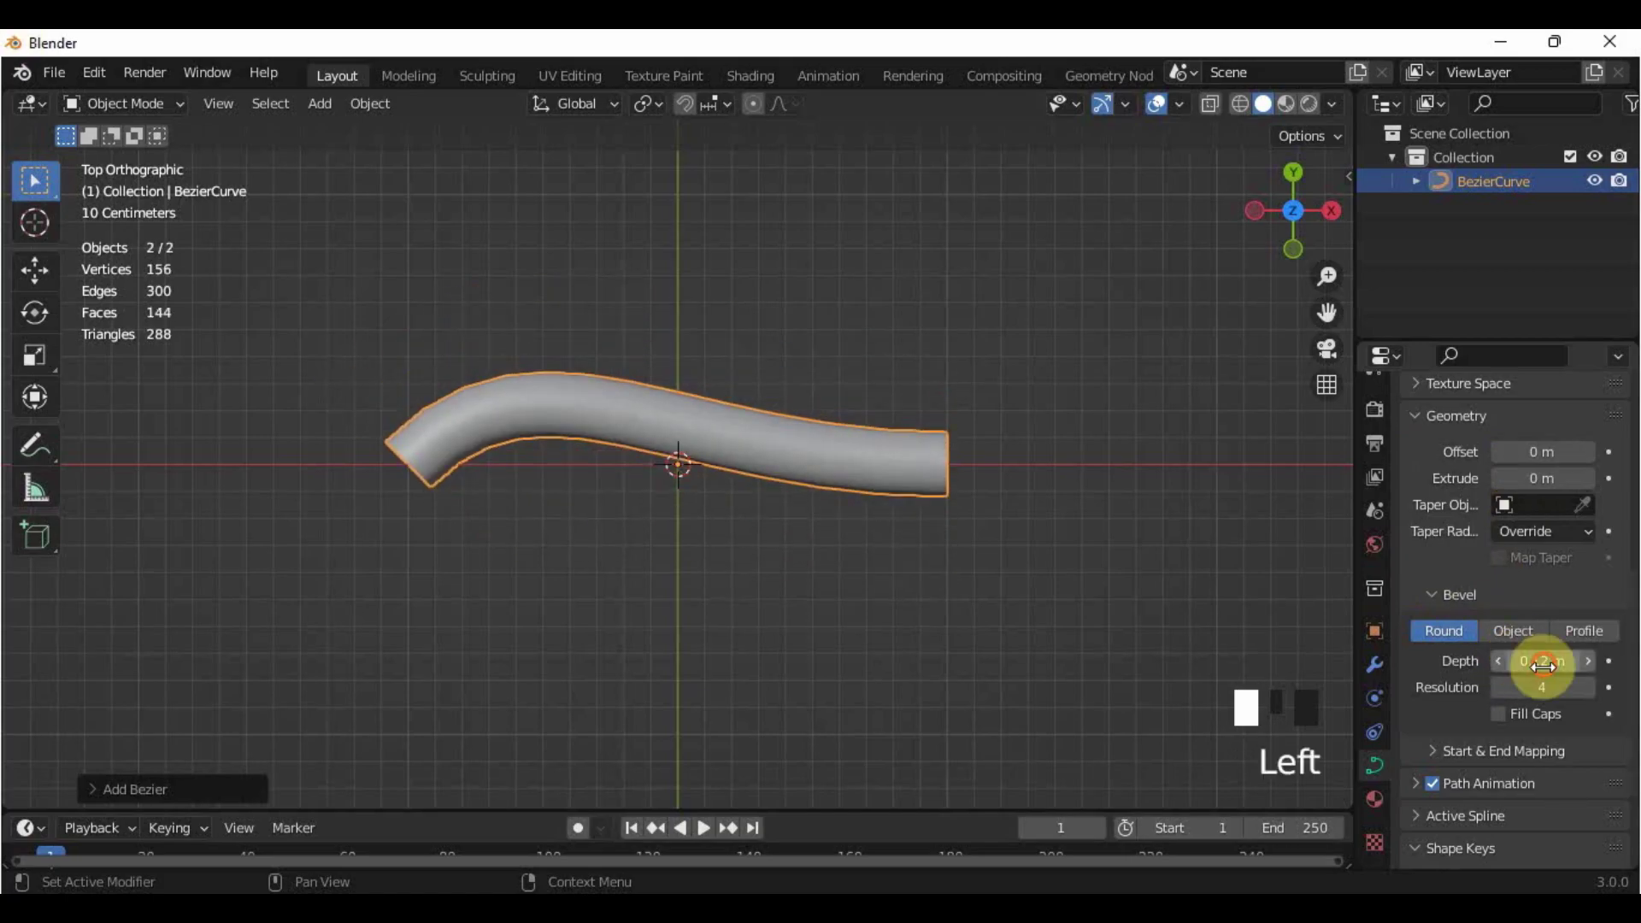
pyautogui.write('0.05')
pyautogui.press('Return')
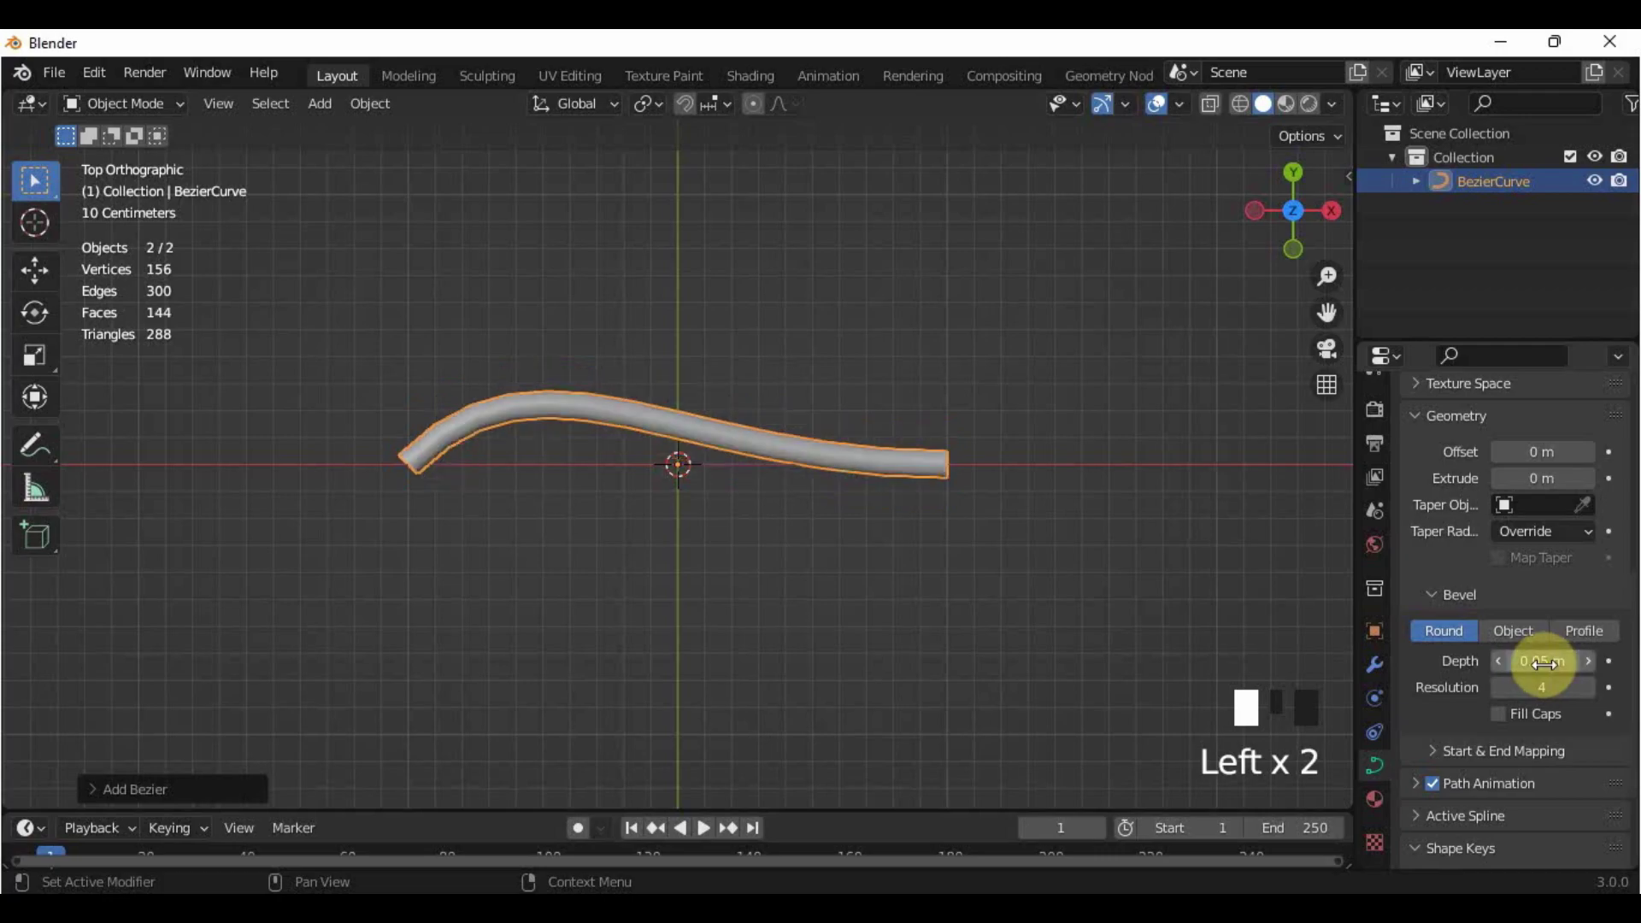
pyautogui.scroll(1, 1222, 617)
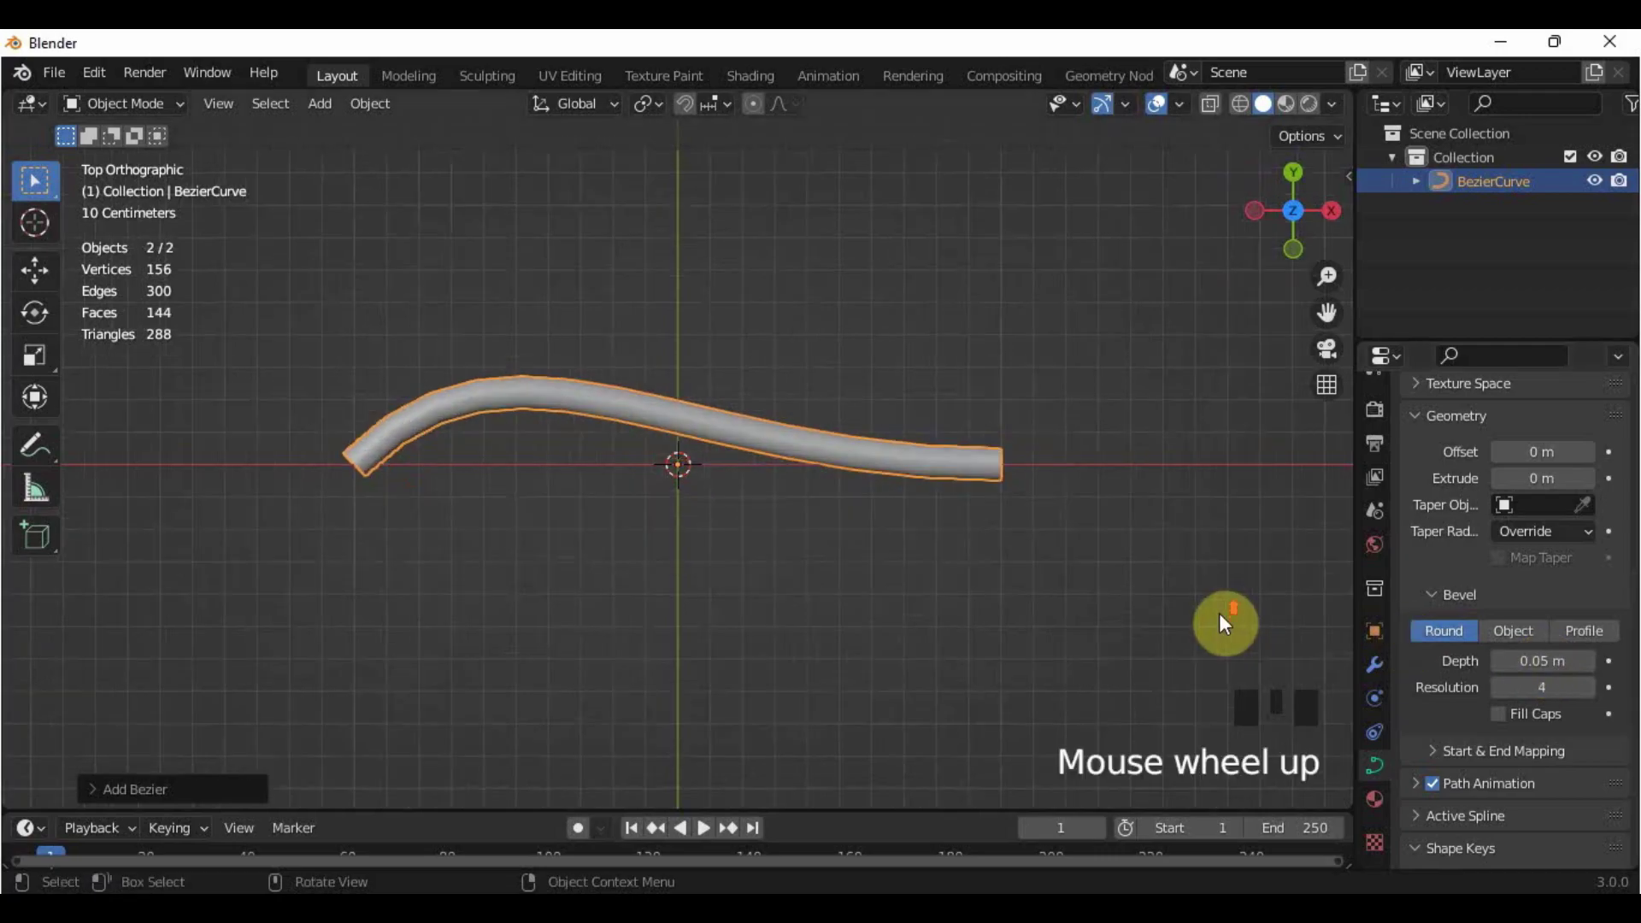
pyautogui.scroll(-1, 1222, 624)
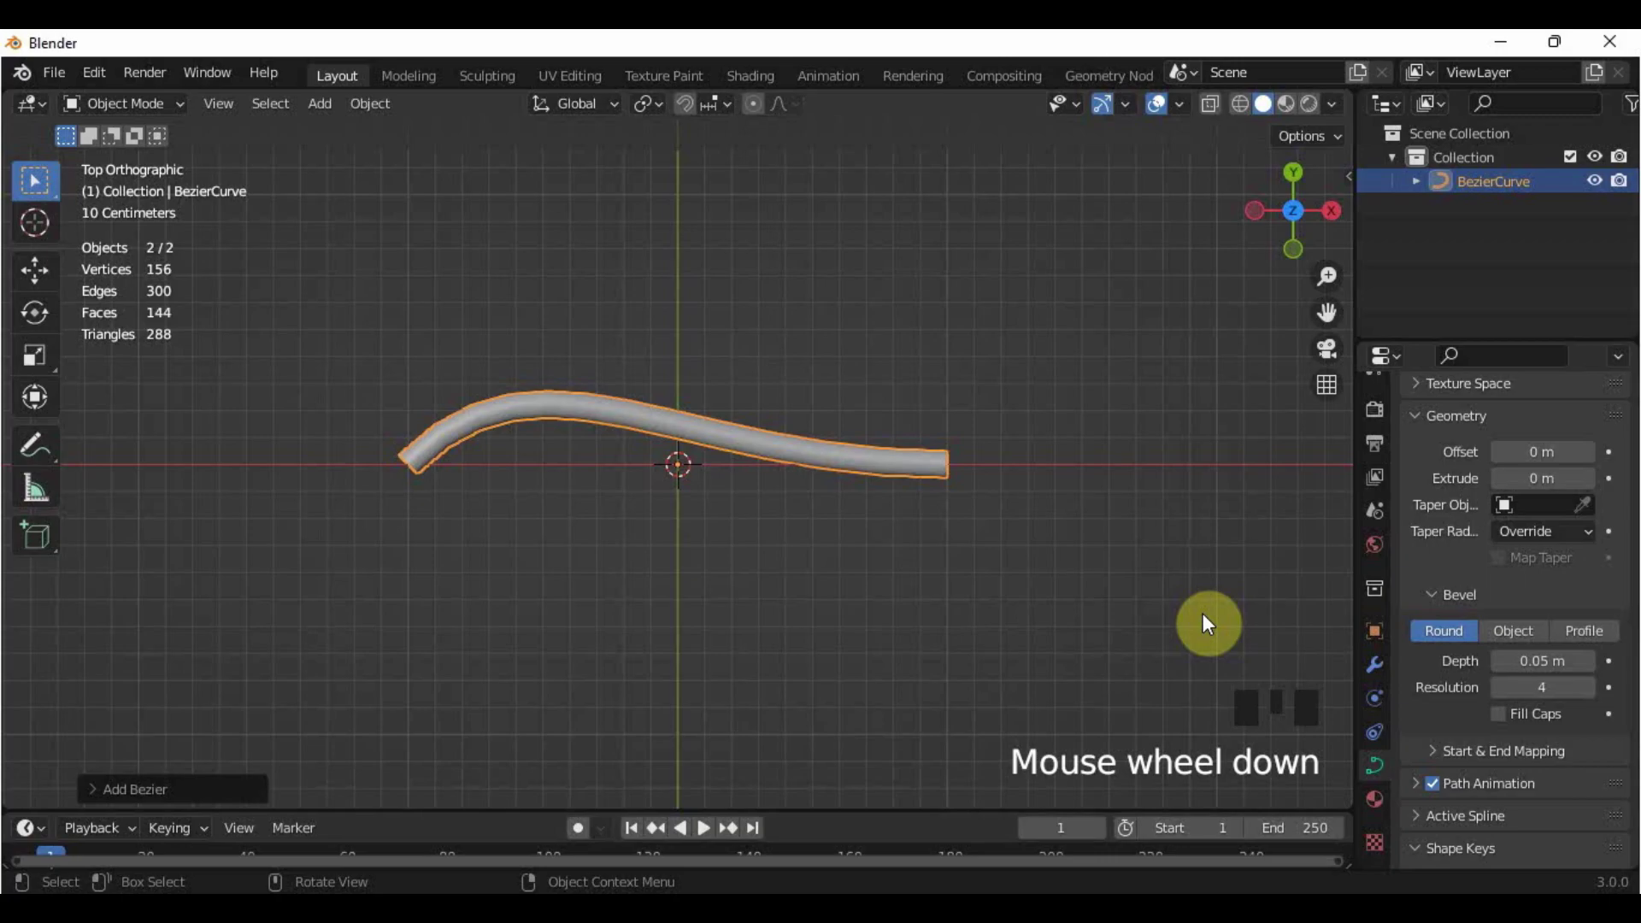
# Step: In Edit Mode, extrude the curve's left end down into a loop and lower the right end point
pyautogui.press('Tab')
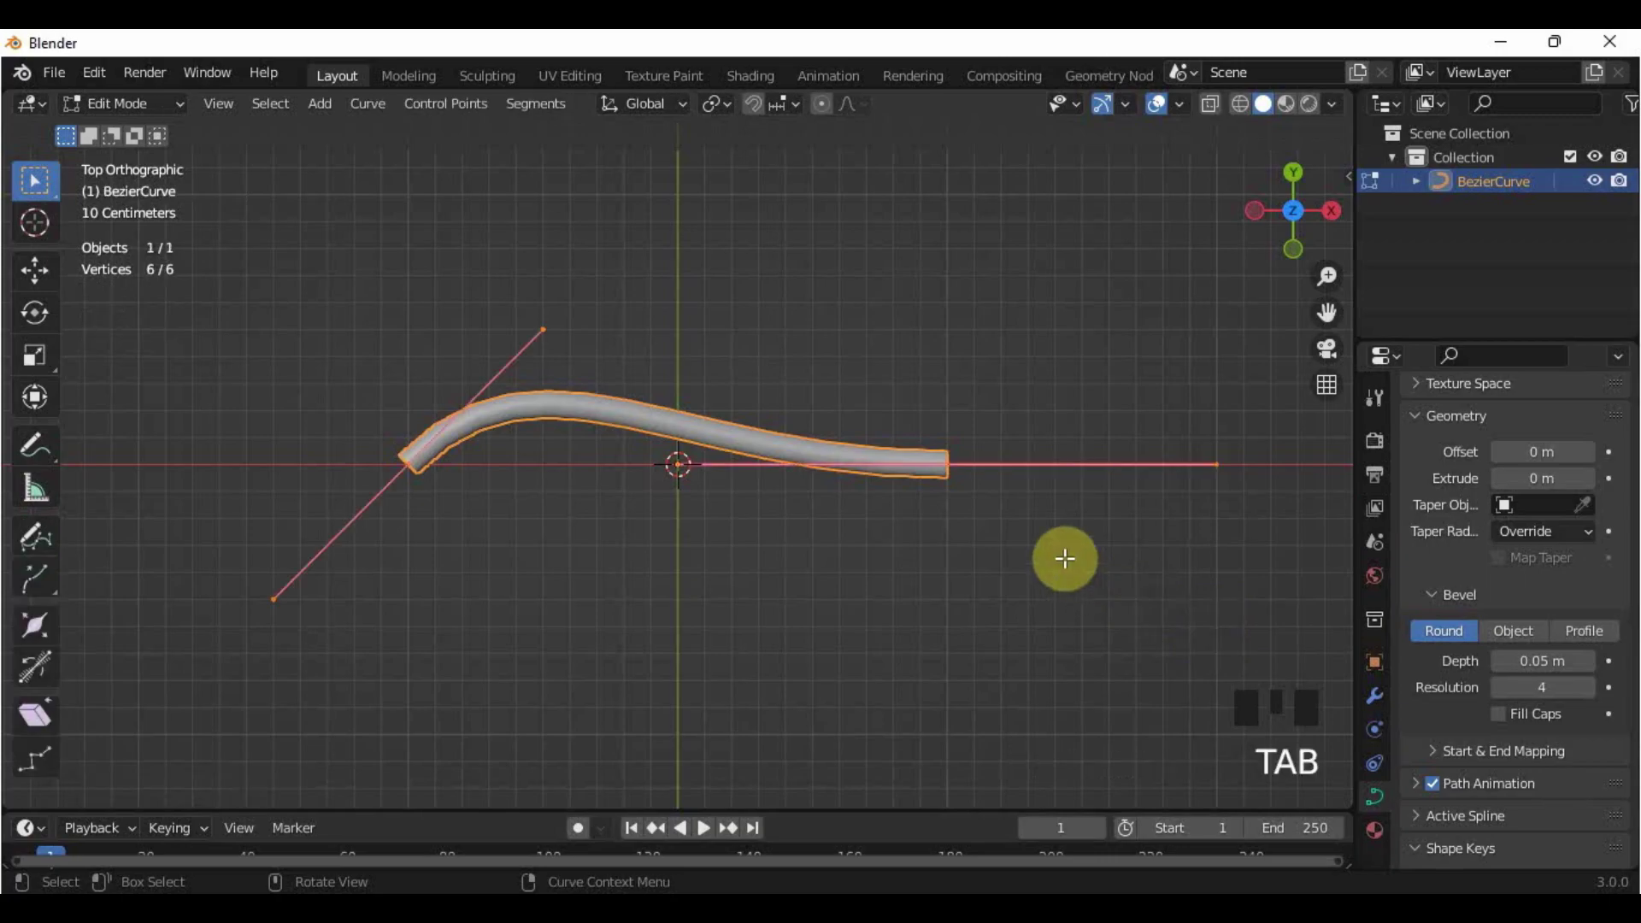
pyautogui.click(961, 470)
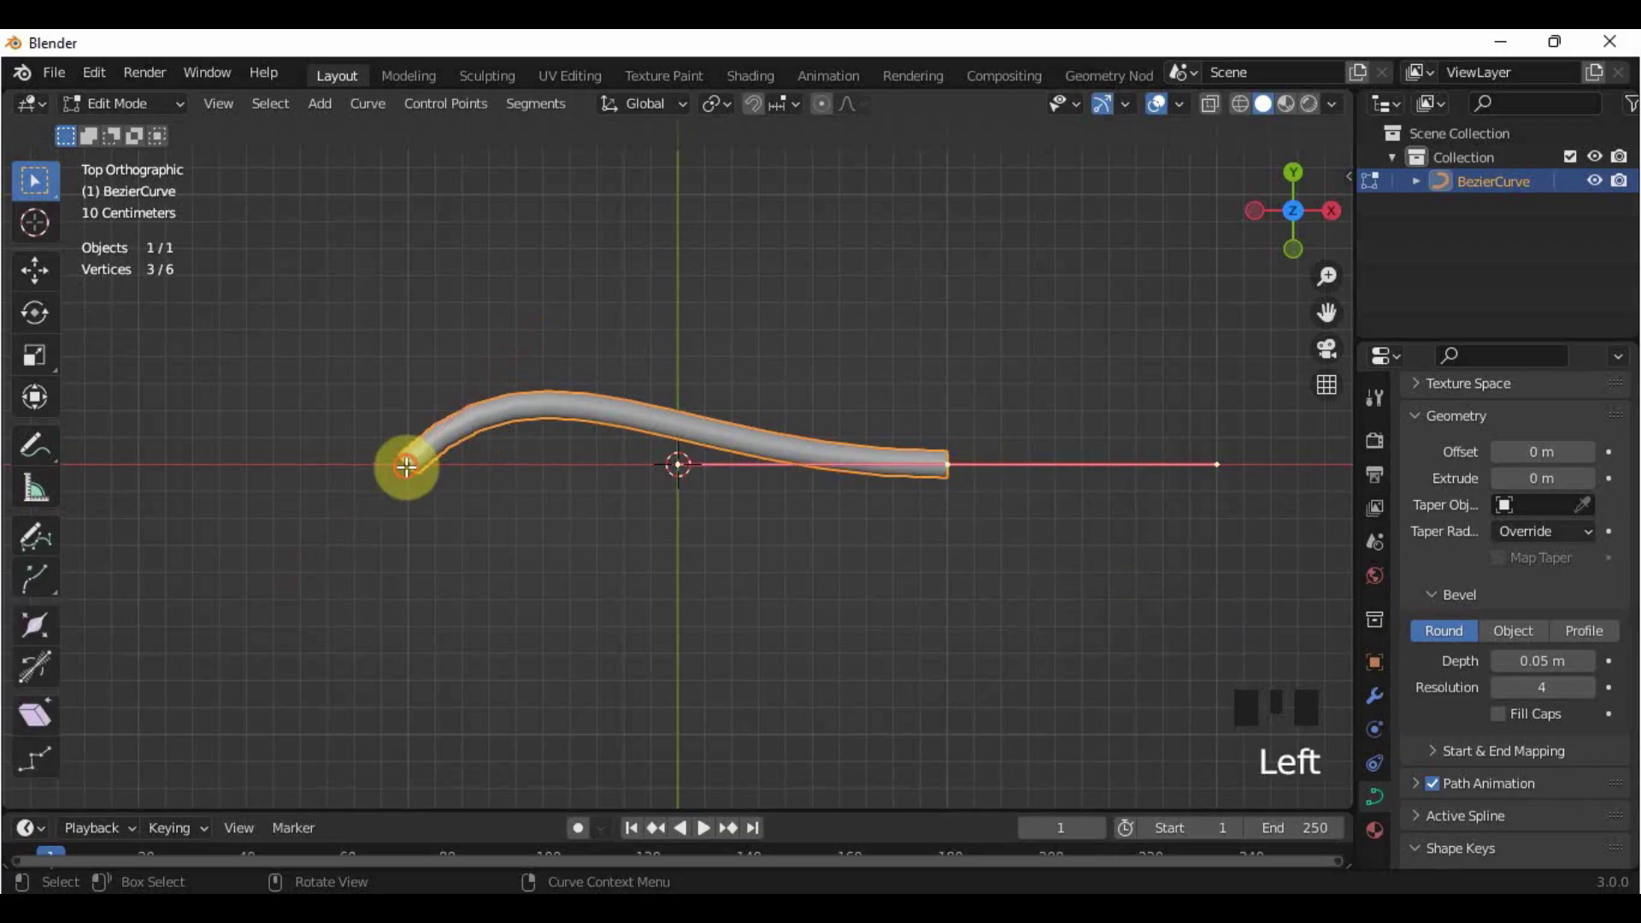
pyautogui.click(406, 467)
pyautogui.click(955, 479)
pyautogui.click(406, 499)
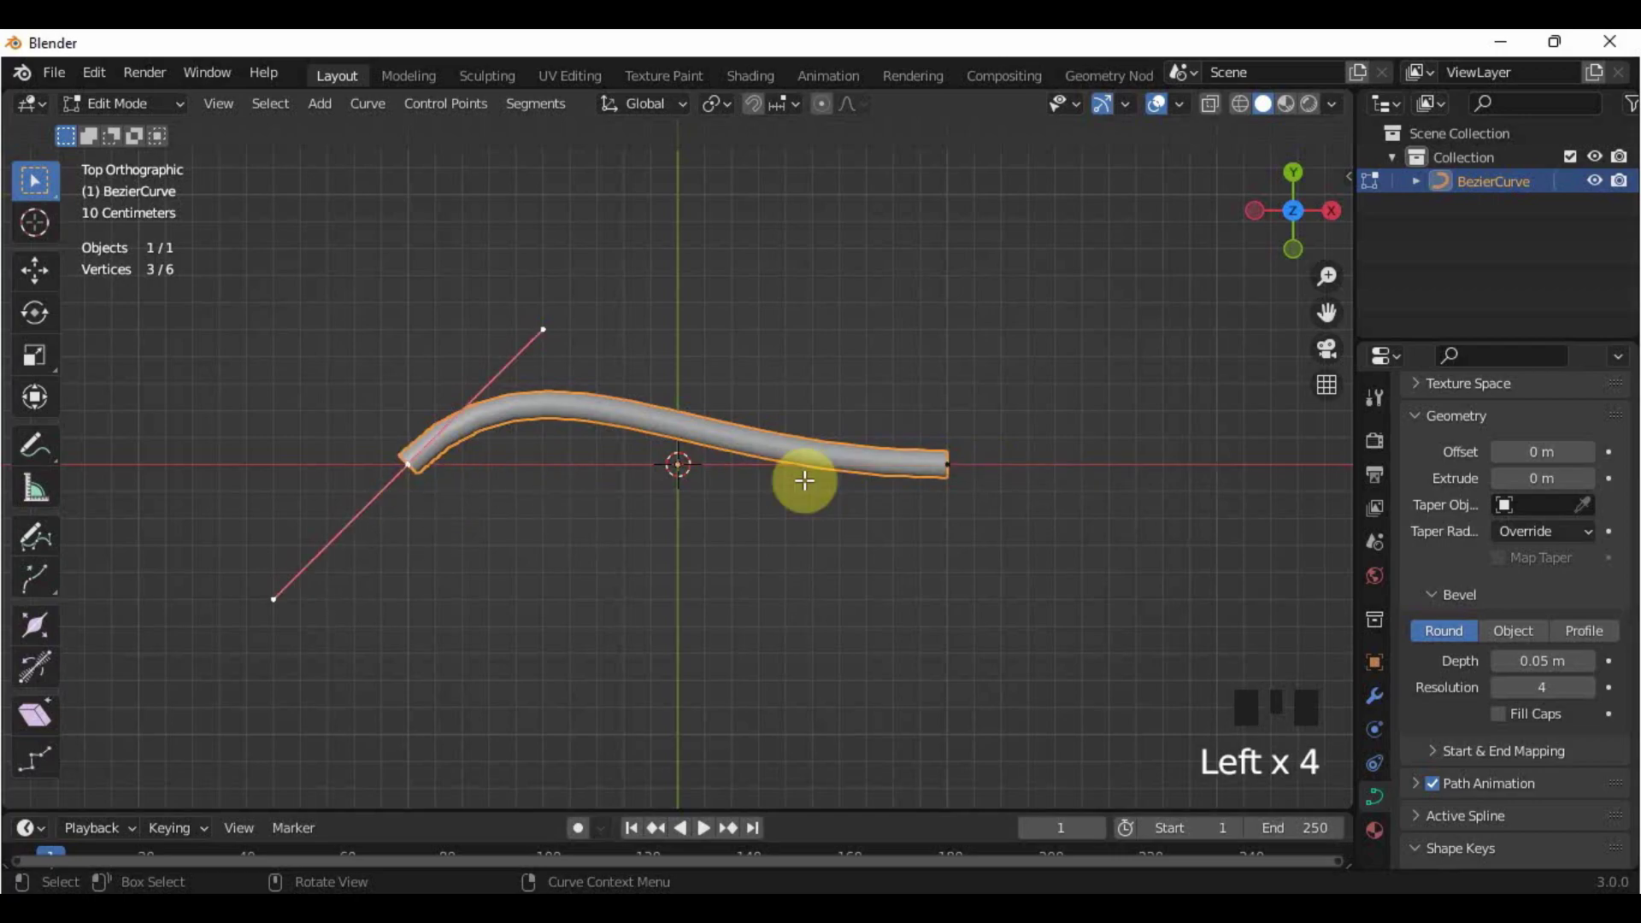
pyautogui.click(968, 475)
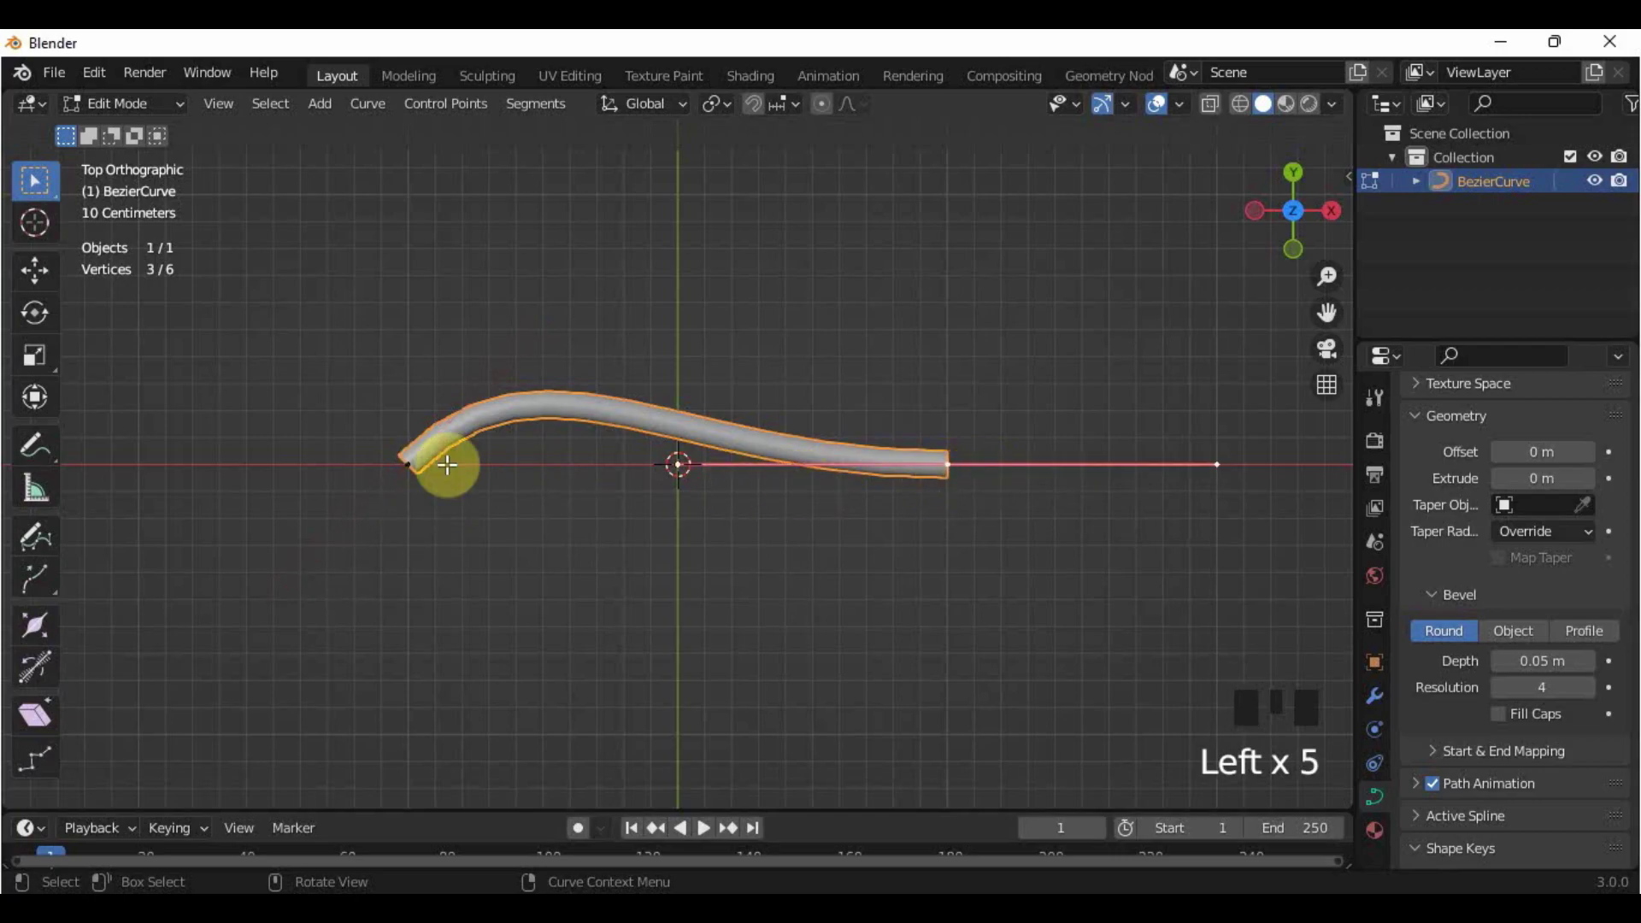
pyautogui.click(411, 464)
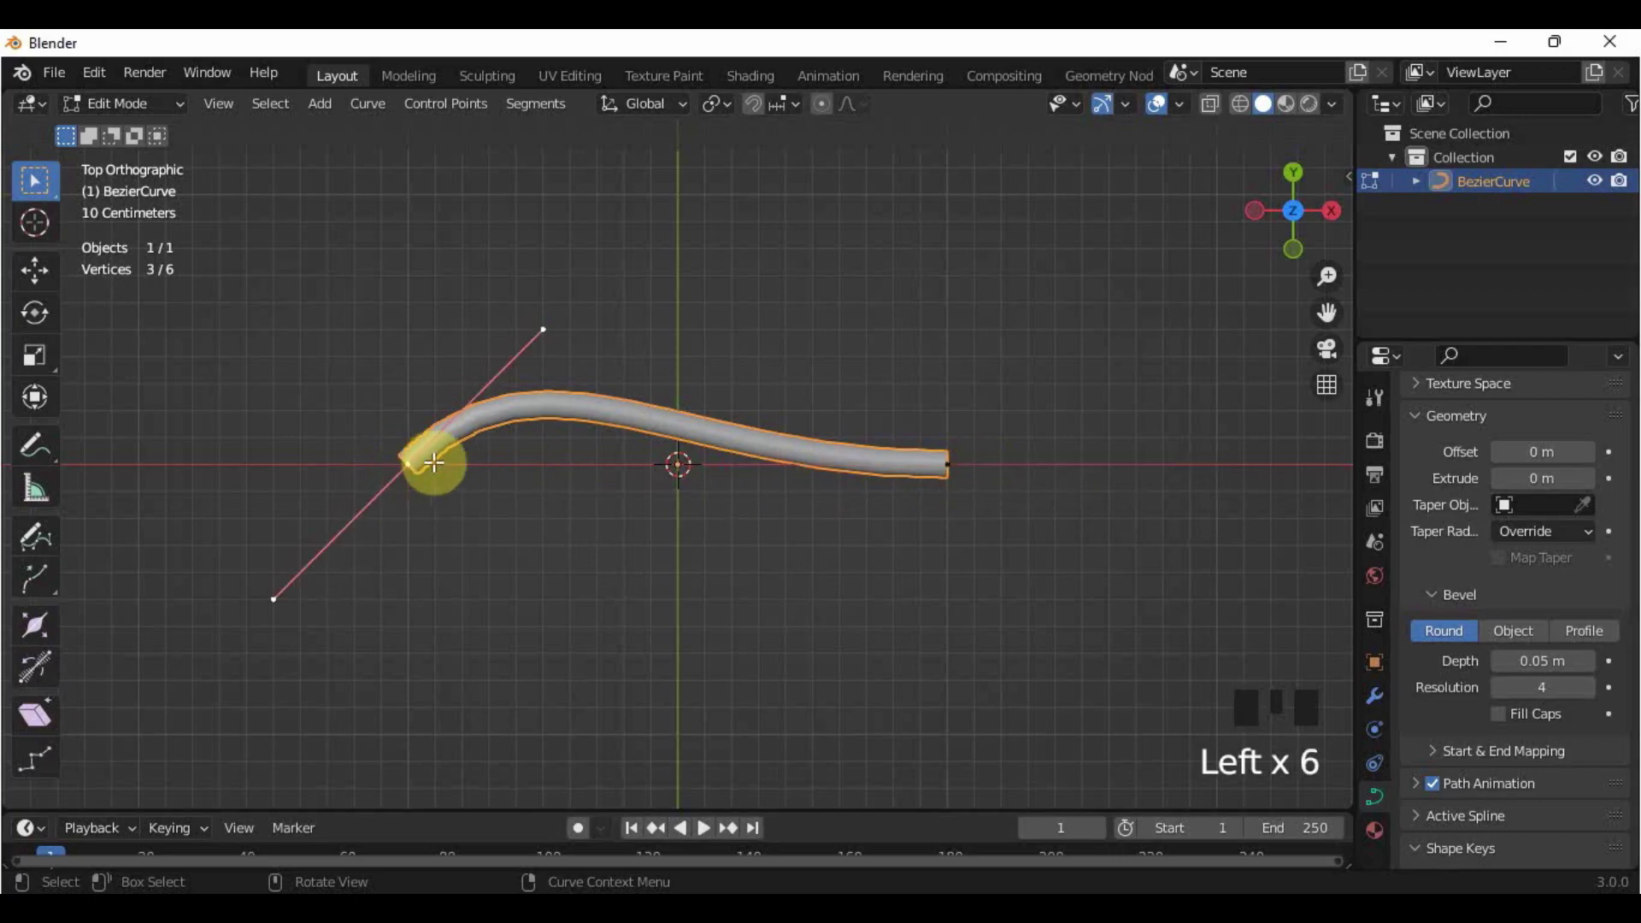
pyautogui.press('e')
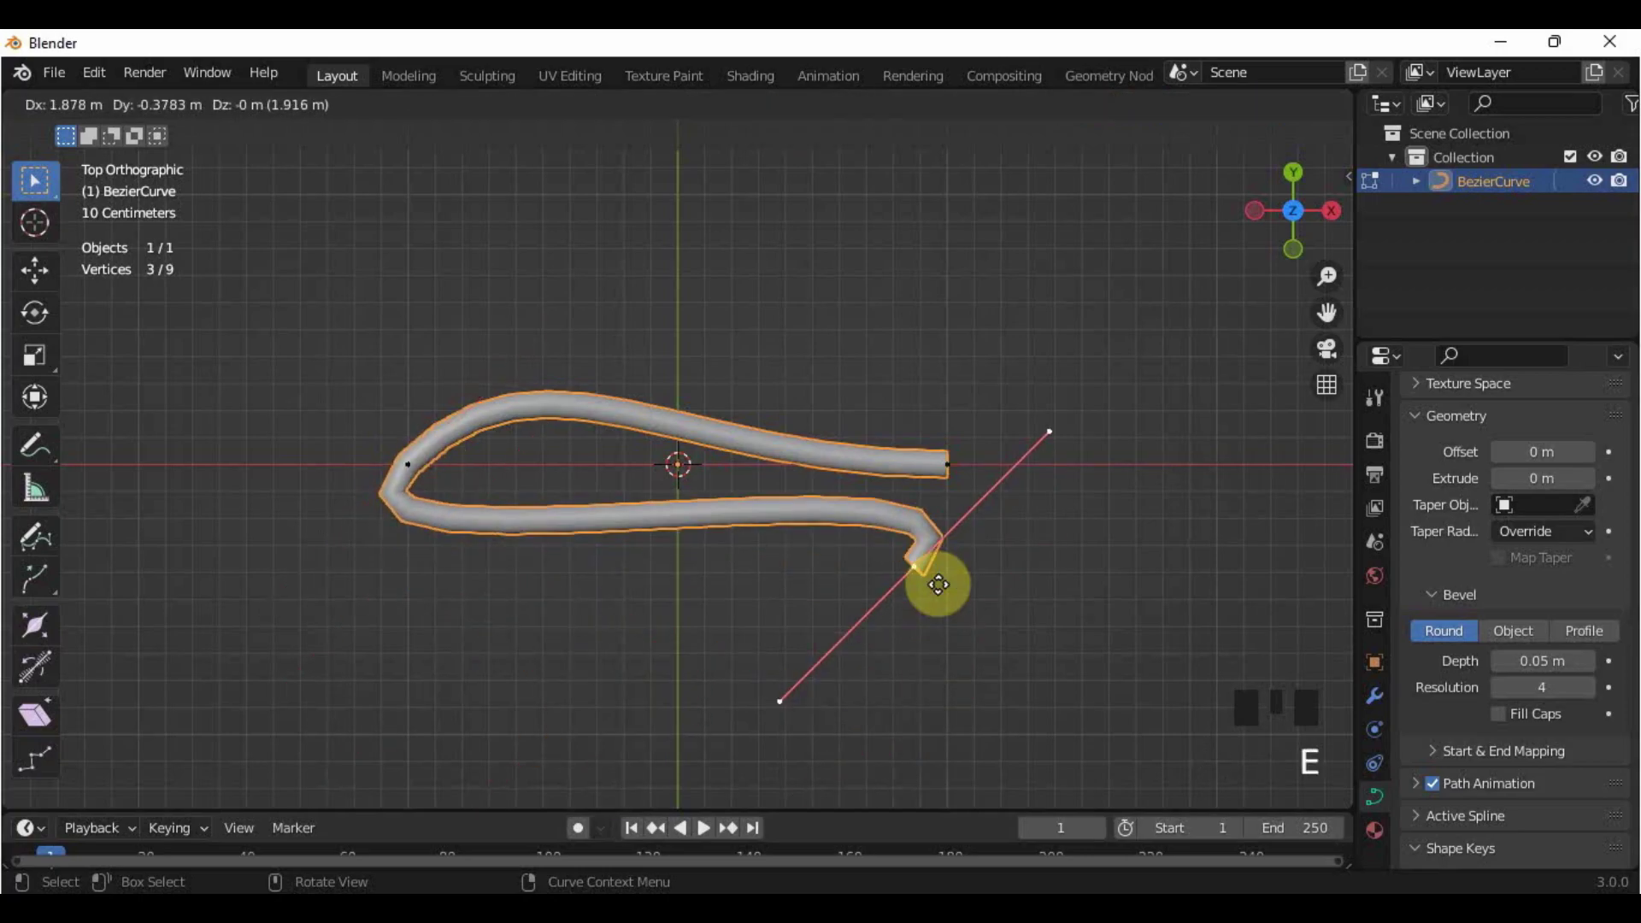
pyautogui.click(946, 545)
pyautogui.click(945, 464)
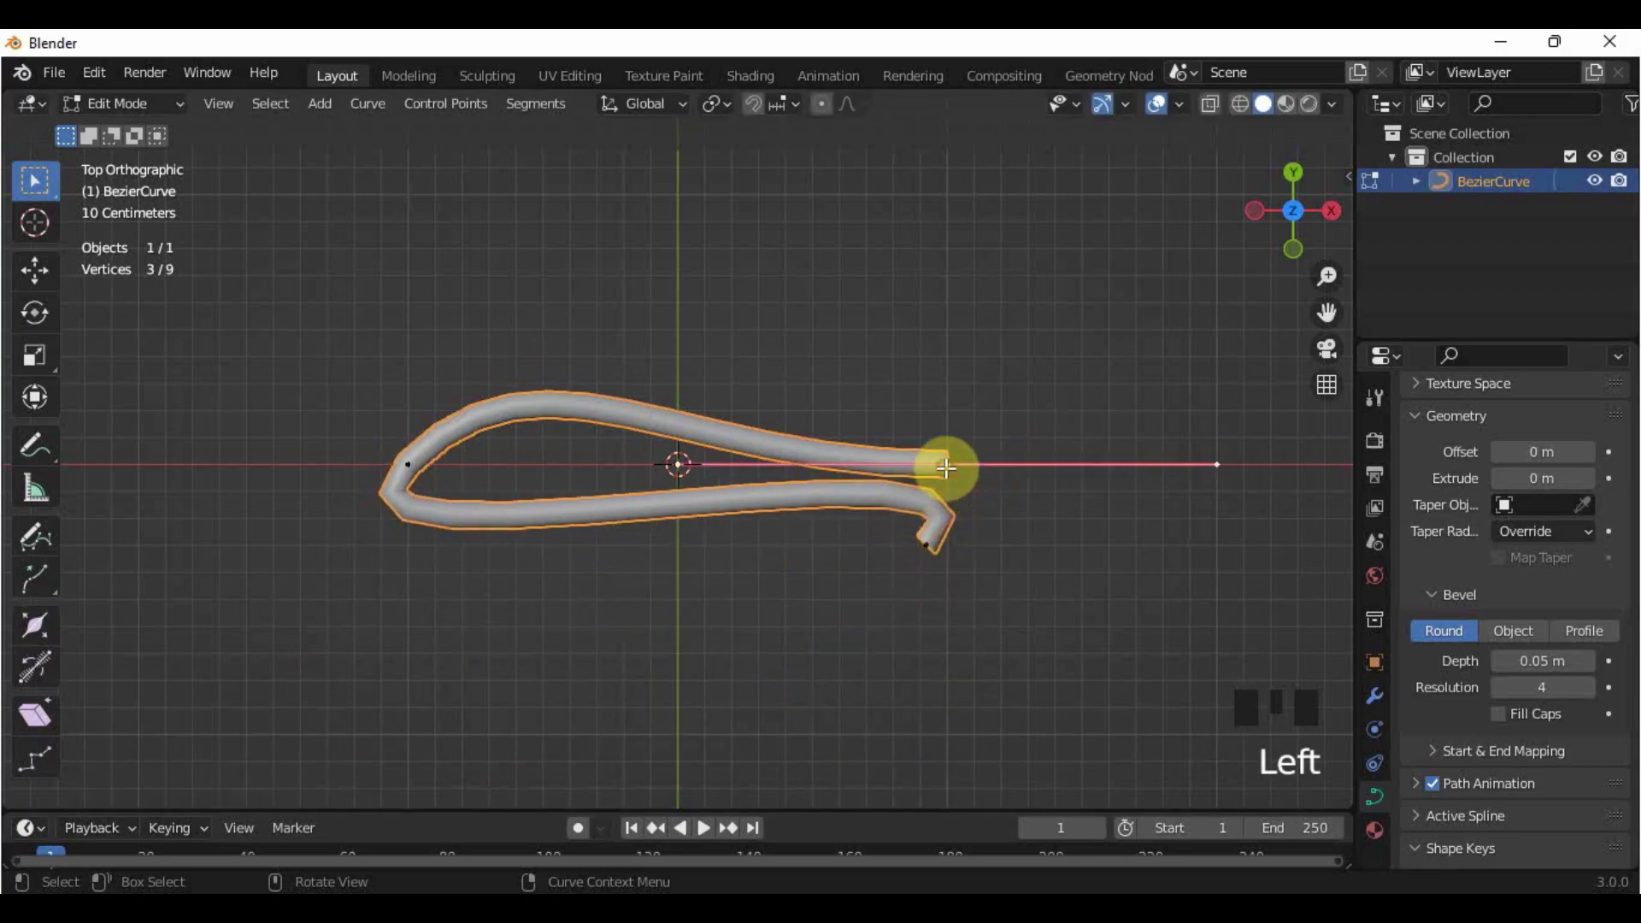
pyautogui.click(33, 270)
pyautogui.moveTo(949, 353); pyautogui.dragTo(949, 370)
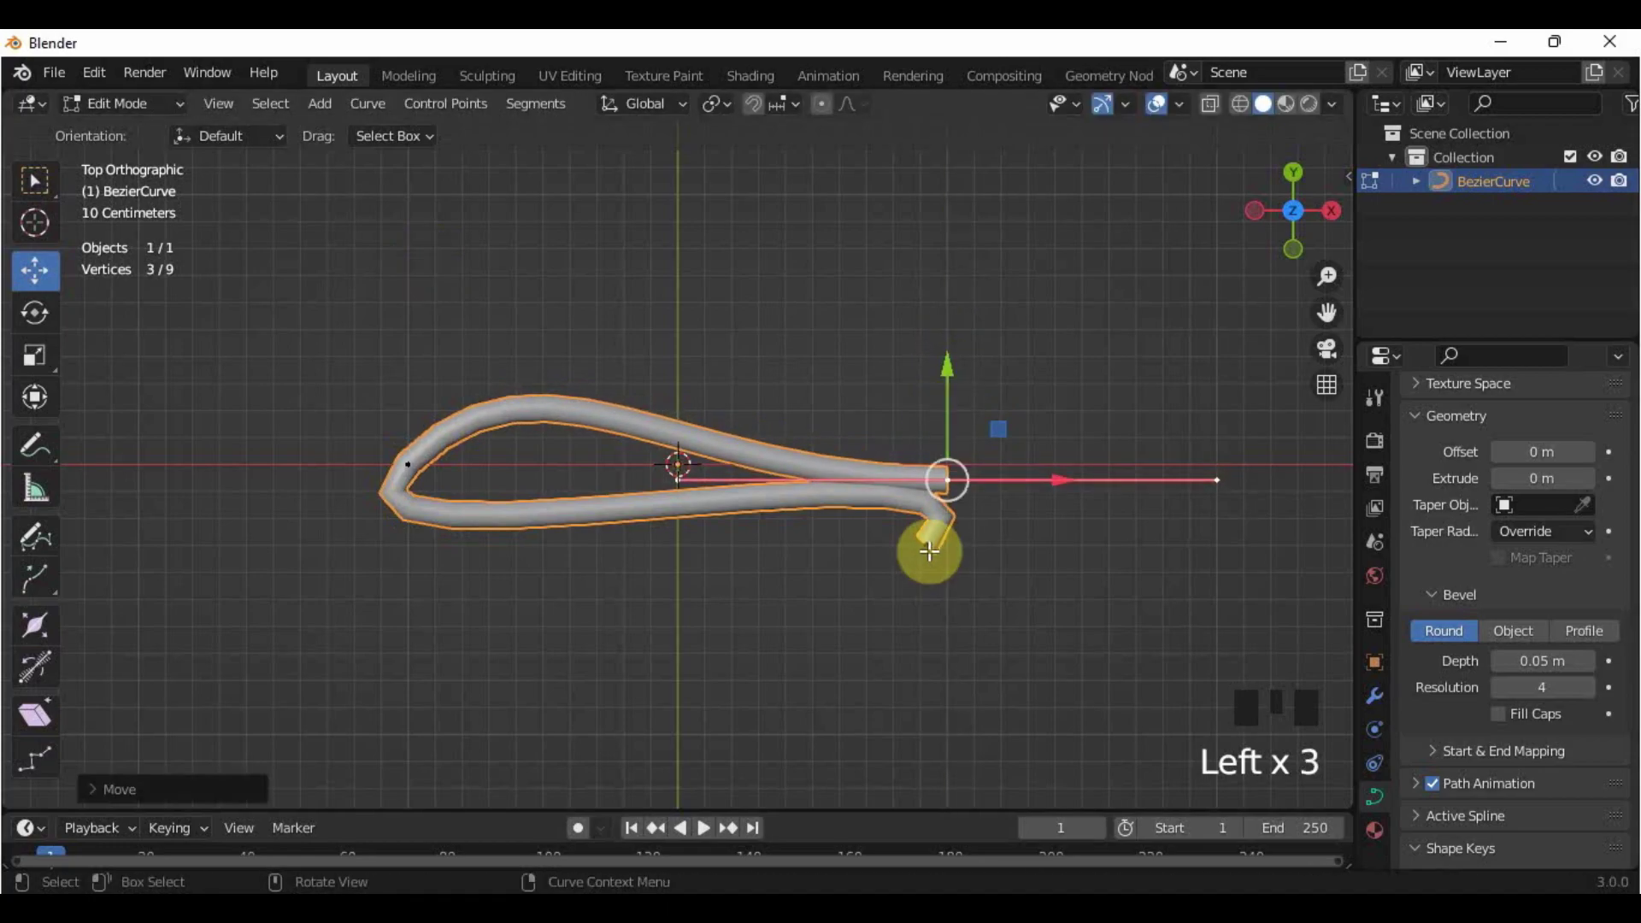
# Step: Extrude a two-point tail trailing down-left from the loop's lower end
pyautogui.click(930, 549)
pyautogui.keyDown('shift'); pyautogui.moveTo(919, 707); pyautogui.dragTo(854, 476, button='middle'); pyautogui.keyUp('shift')
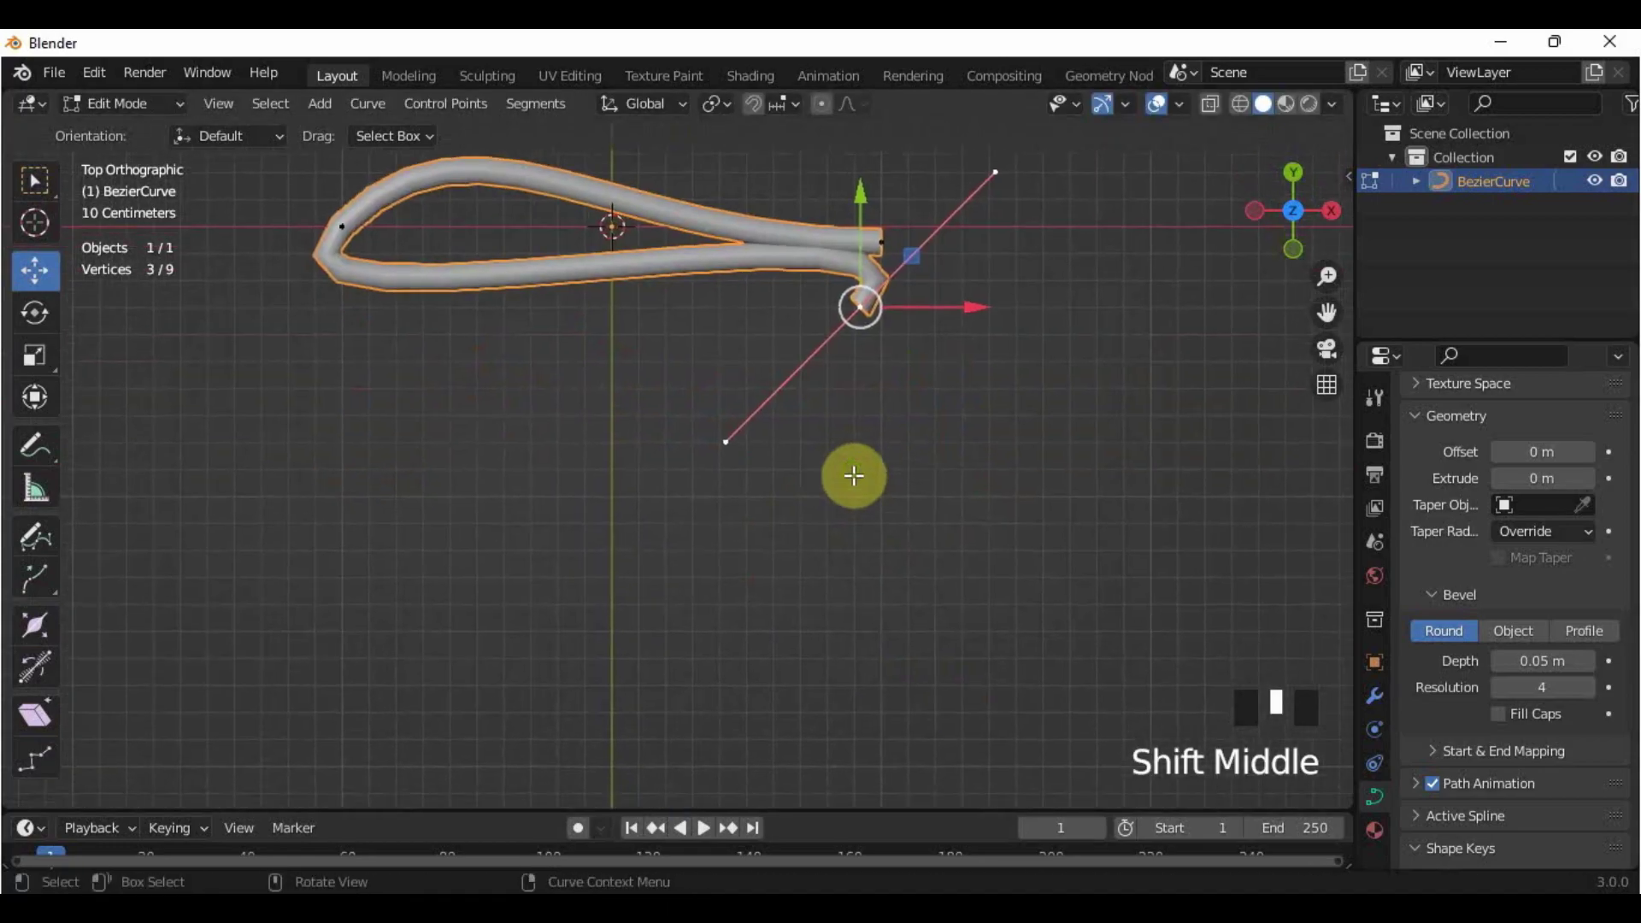
pyautogui.press('e')
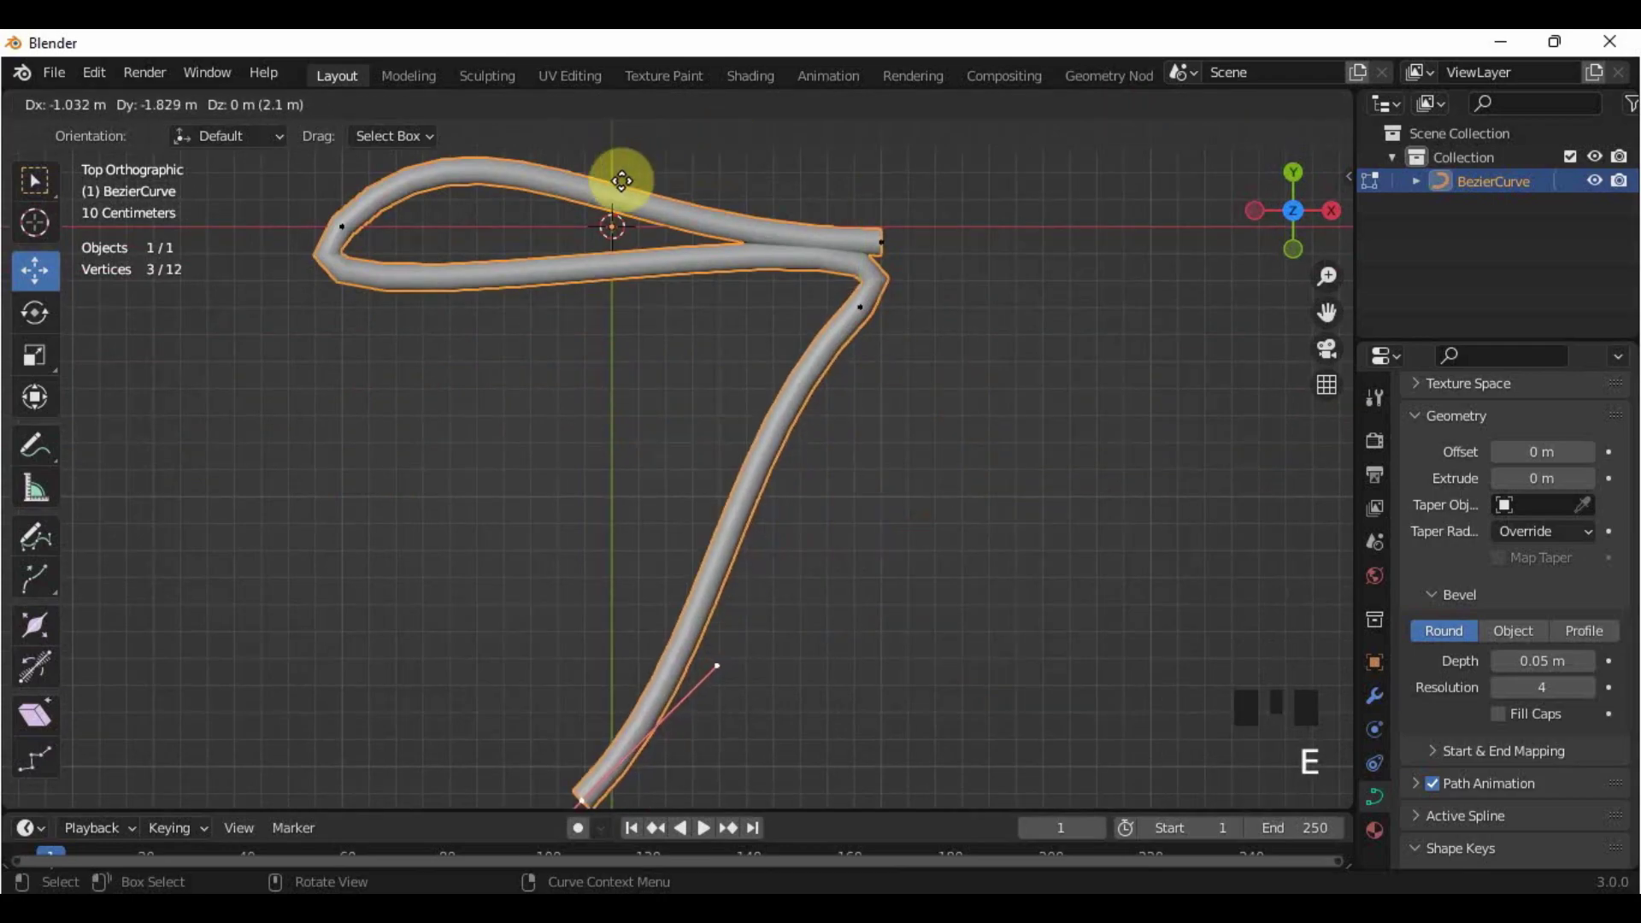
pyautogui.click(621, 181)
pyautogui.scroll(-3, 637, 502)
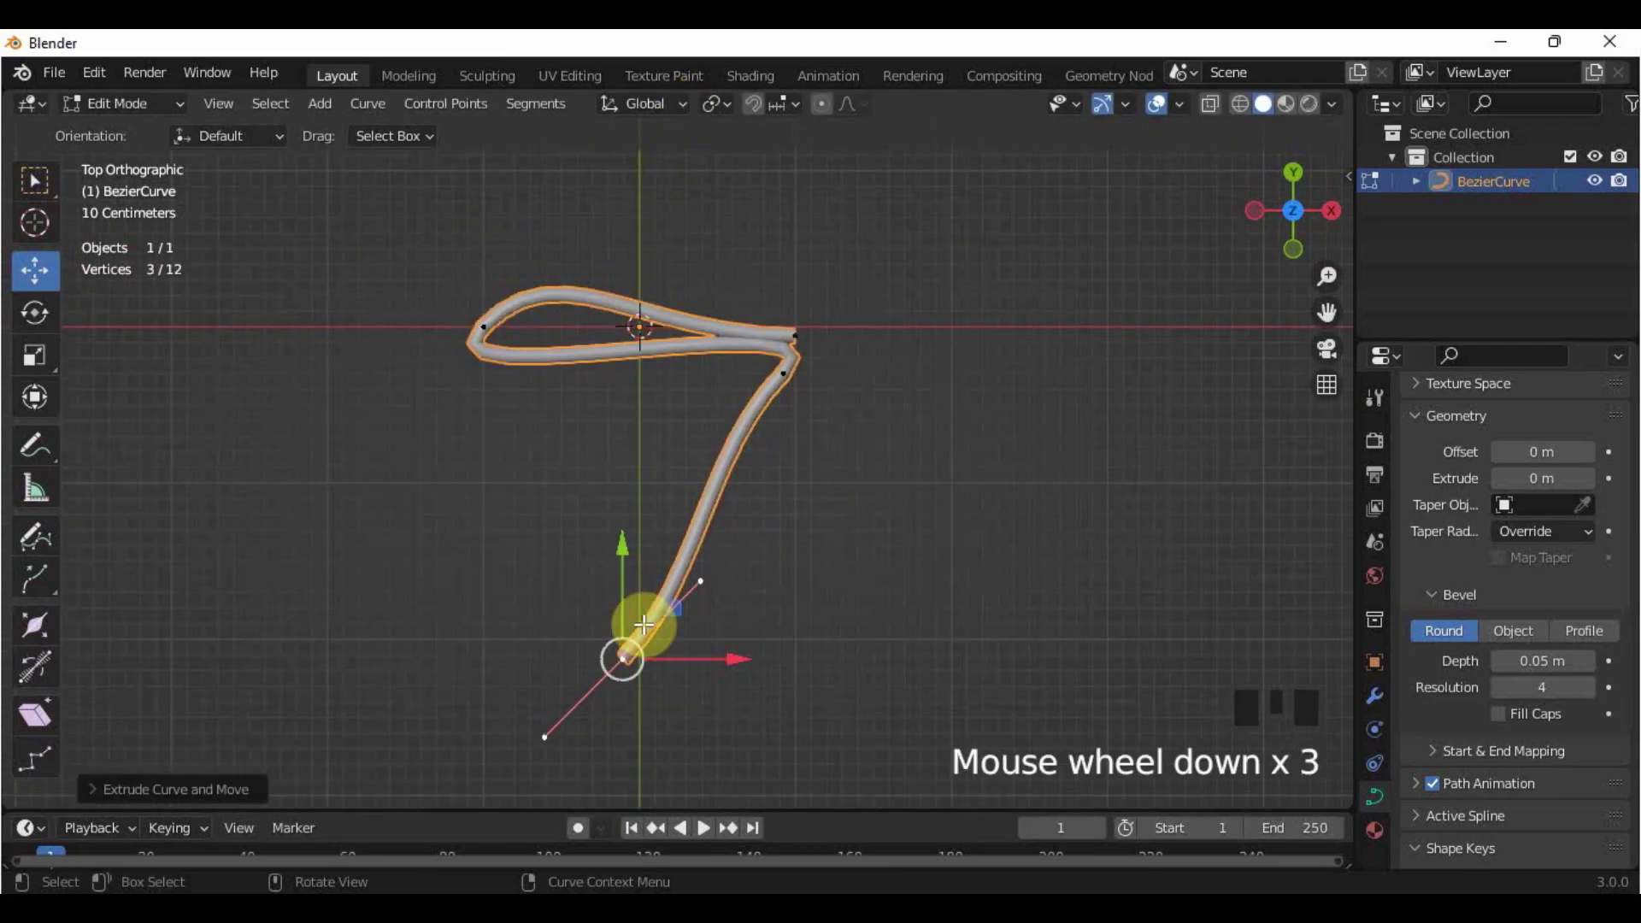
pyautogui.press('e')
pyautogui.click(446, 725)
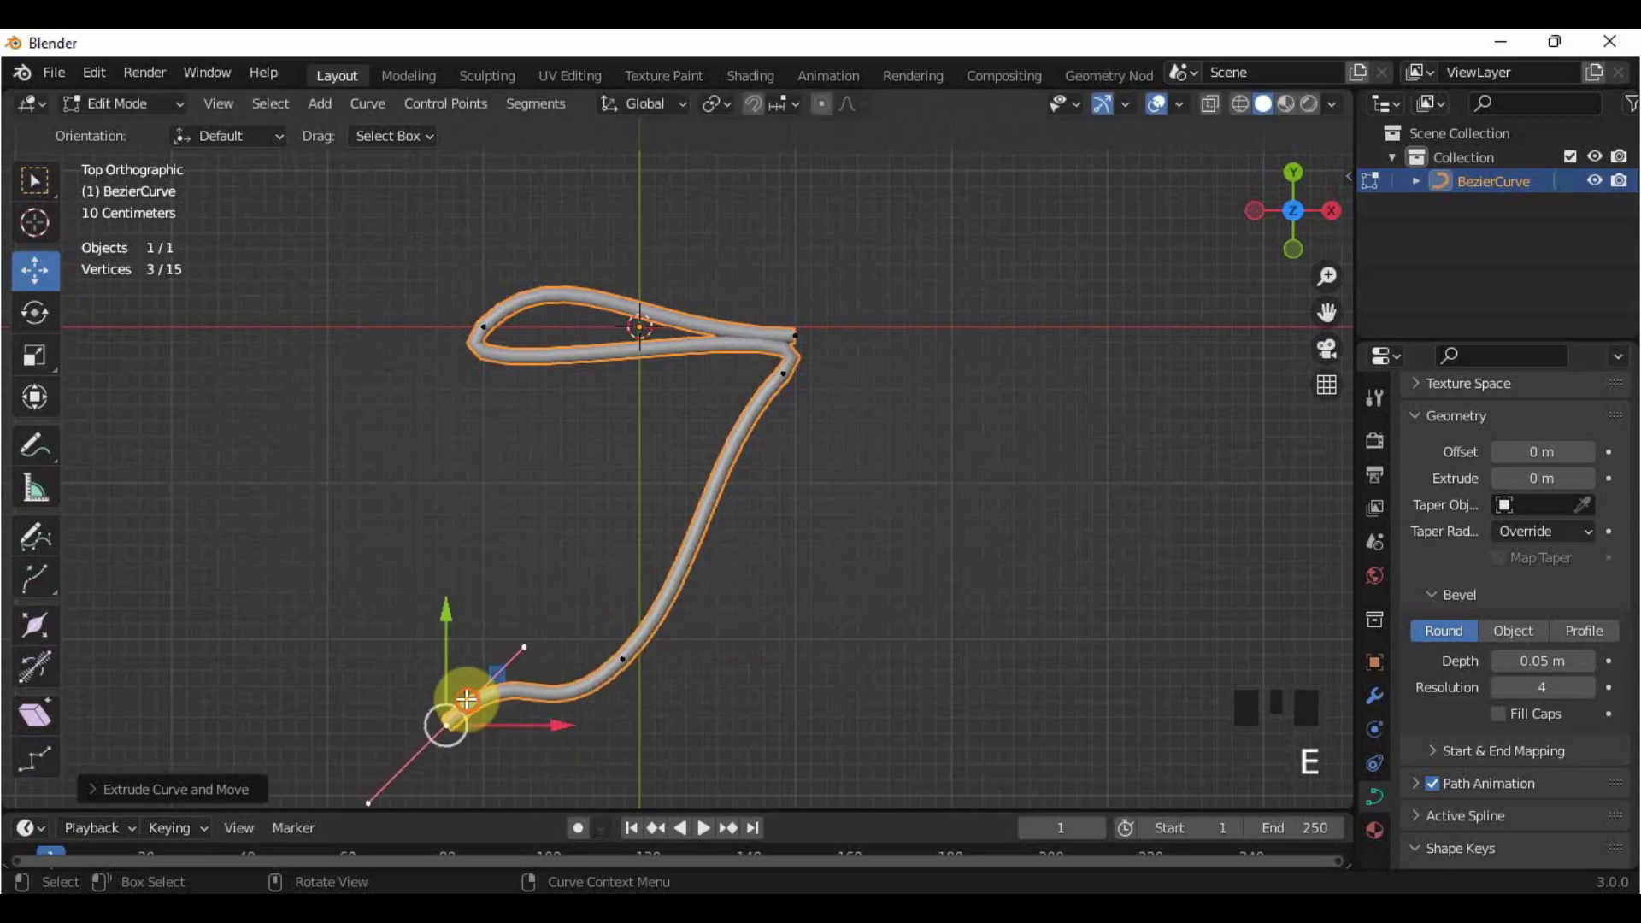
# Step: Nudge the loop's right point down slightly and move its left point to the right
pyautogui.click(779, 546)
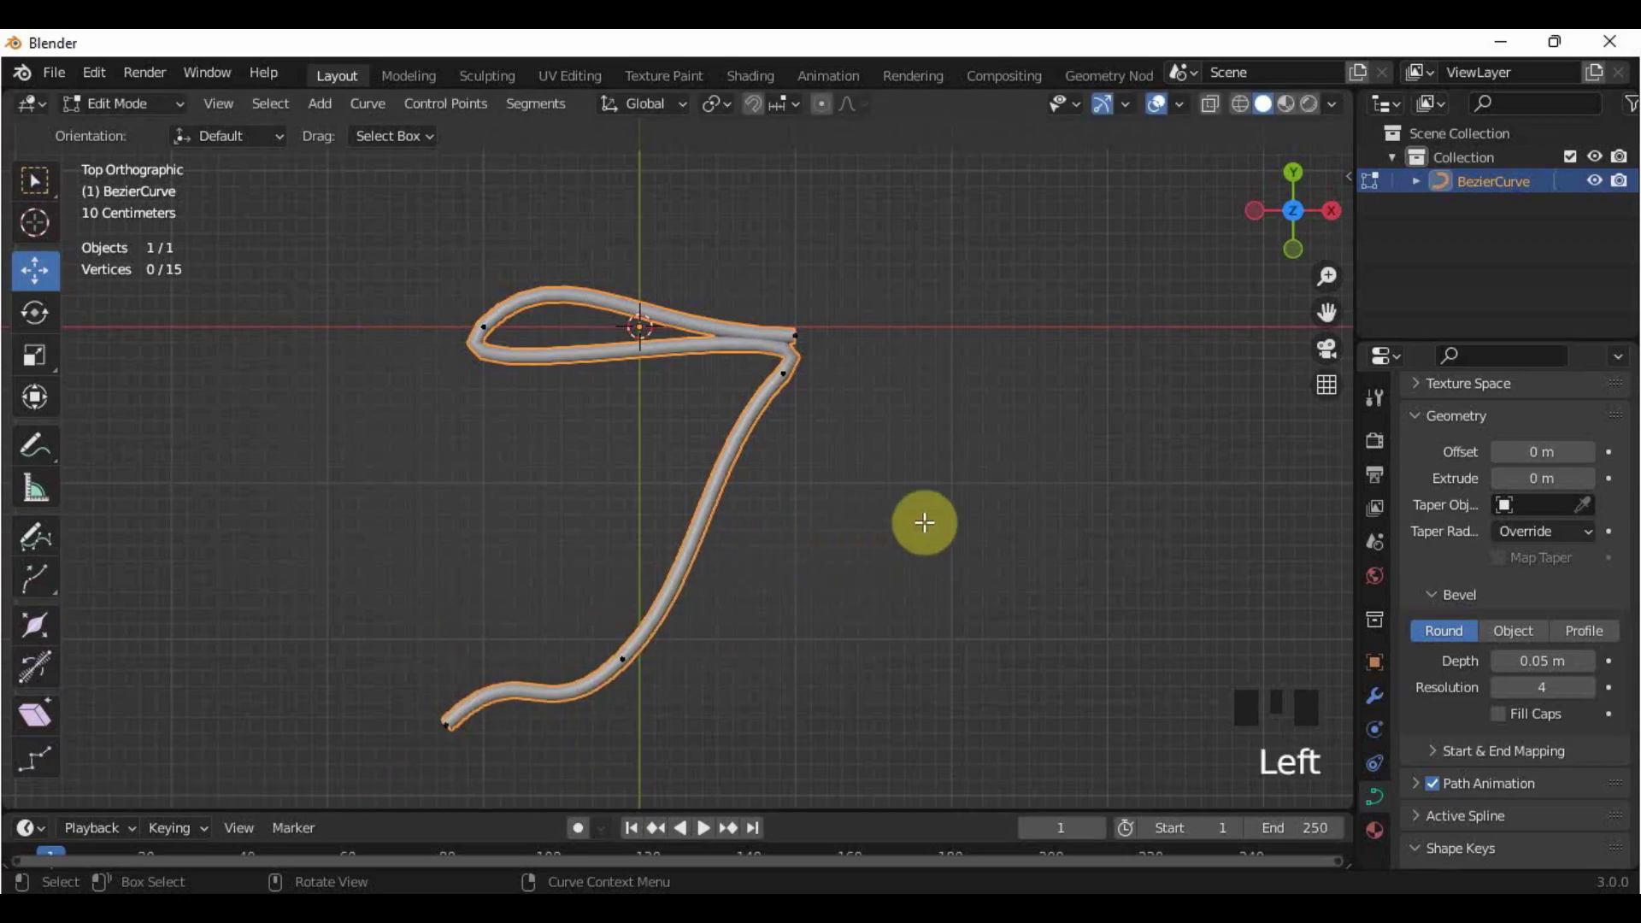
pyautogui.click(789, 336)
pyautogui.moveTo(792, 235); pyautogui.dragTo(791, 249)
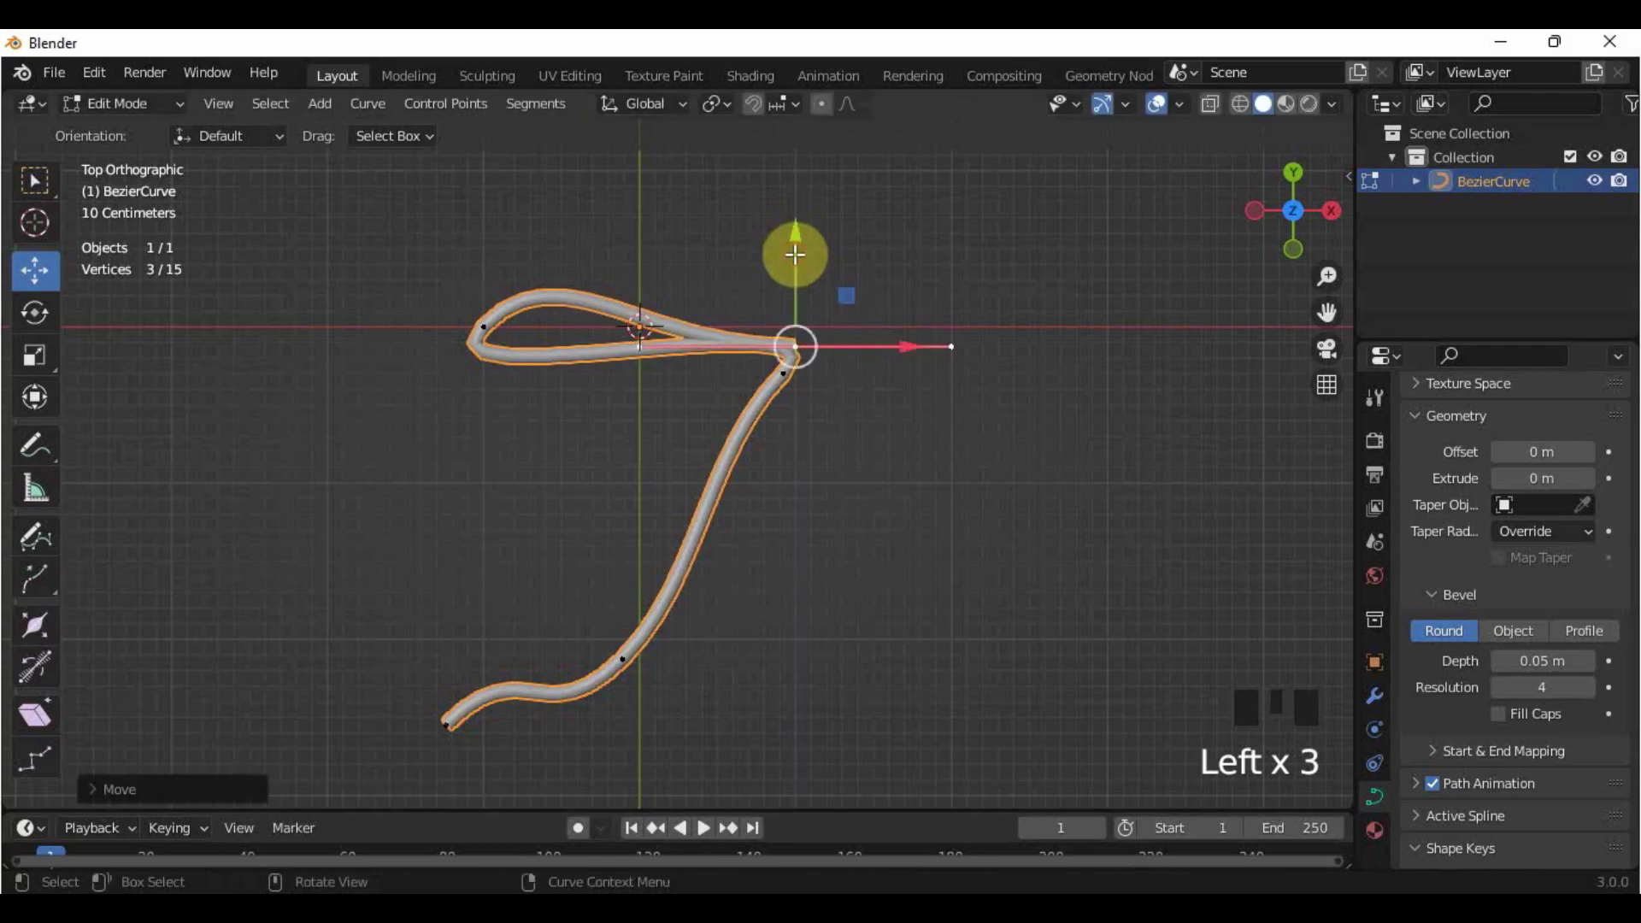
pyautogui.click(889, 575)
pyautogui.click(478, 323)
pyautogui.moveTo(586, 337); pyautogui.dragTo(628, 331)
pyautogui.click(819, 552)
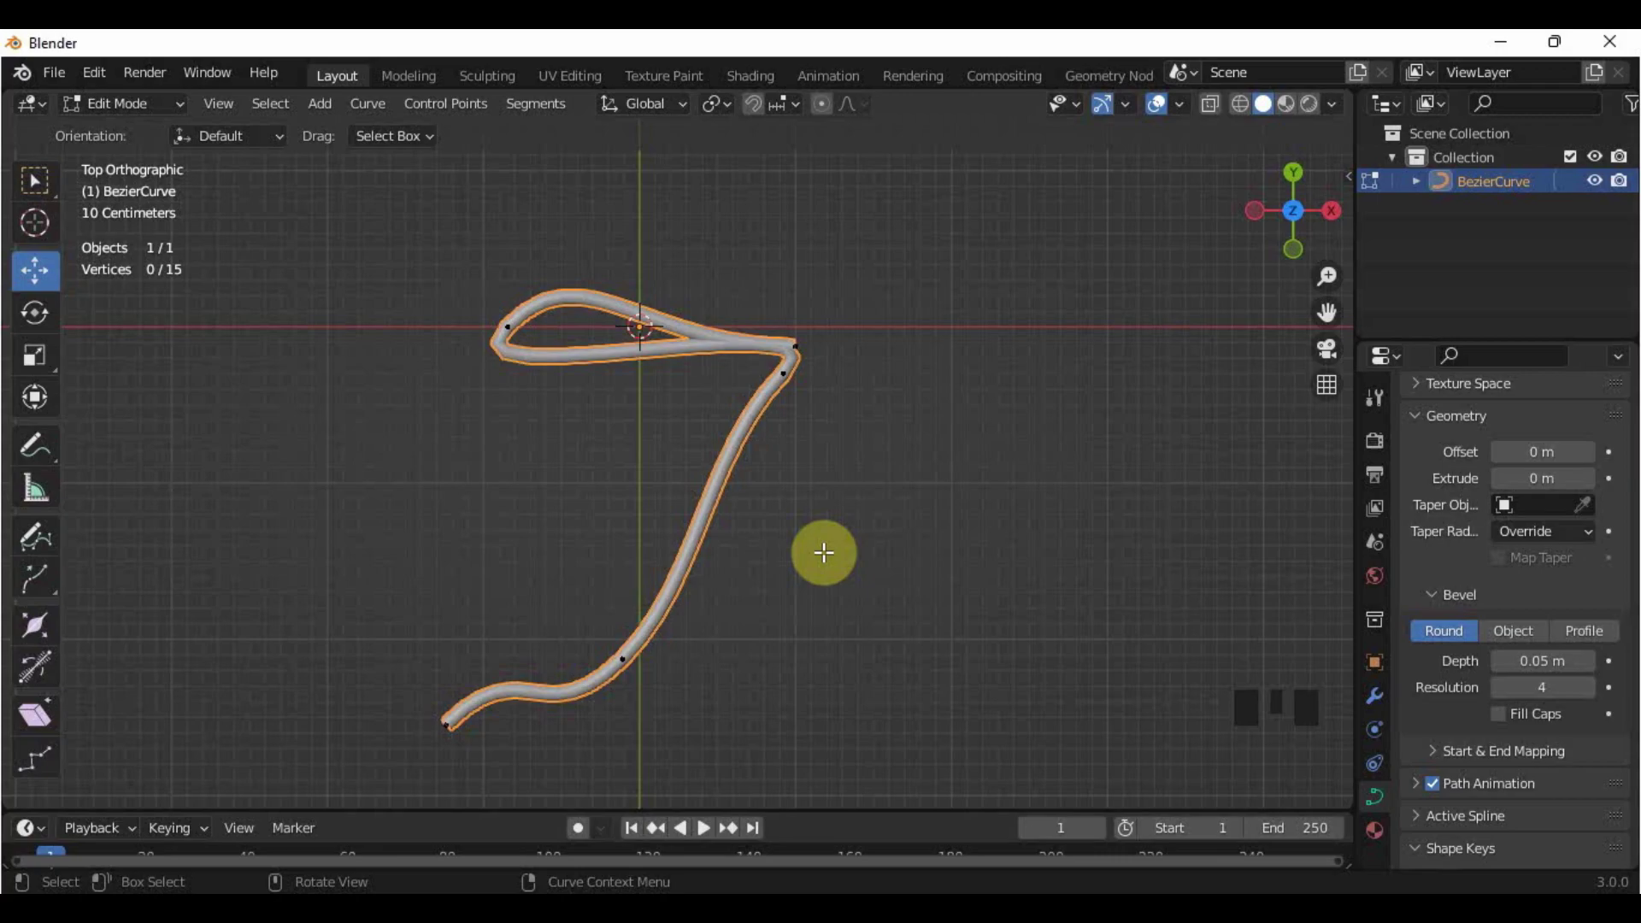
# Step: Move the whole curve left of centre and slightly down
pyautogui.press('a')
pyautogui.moveTo(743, 486); pyautogui.dragTo(572, 485)
pyautogui.moveTo(465, 373); pyautogui.dragTo(469, 428)
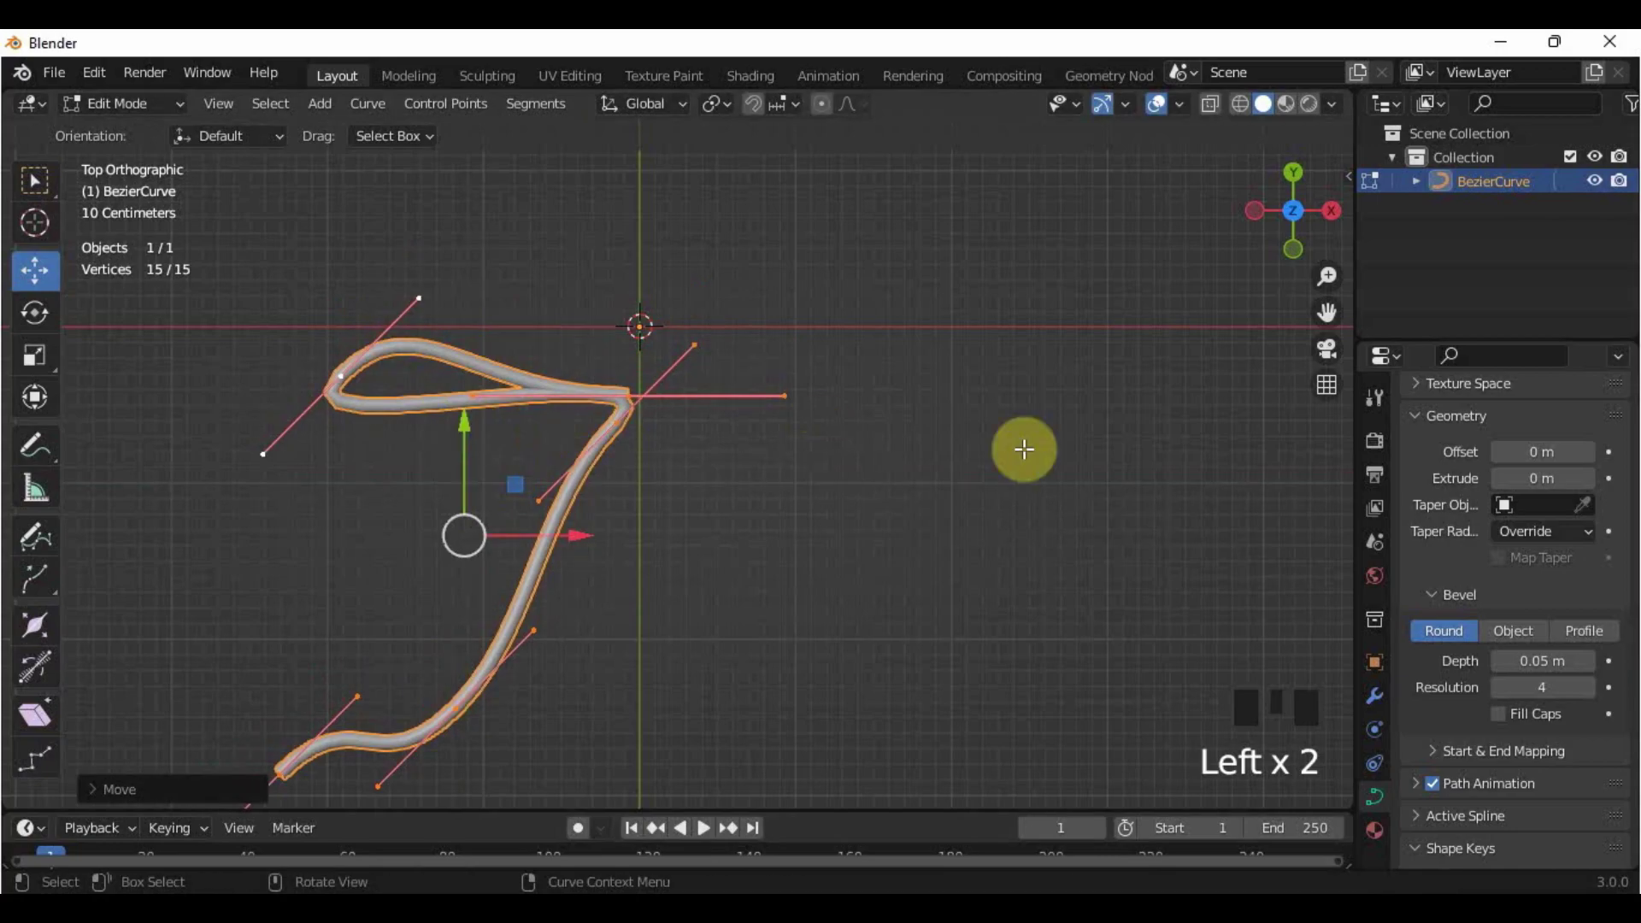
# Step: Add a Mirror modifier to the curve to form a full bow
pyautogui.click(1373, 698)
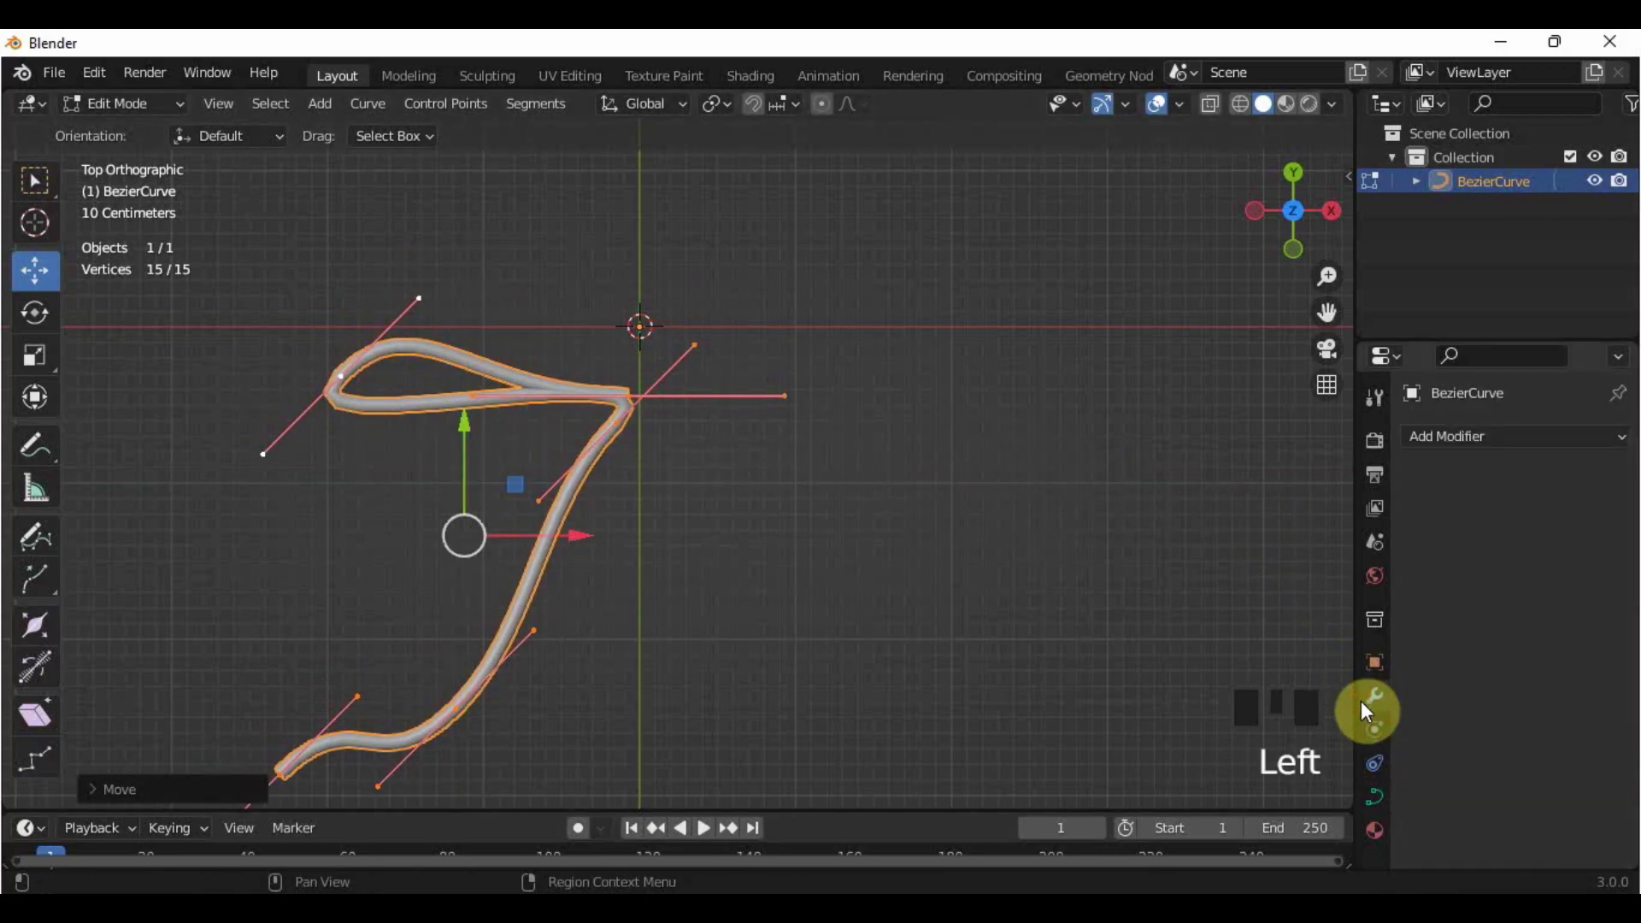
pyautogui.click(1468, 437)
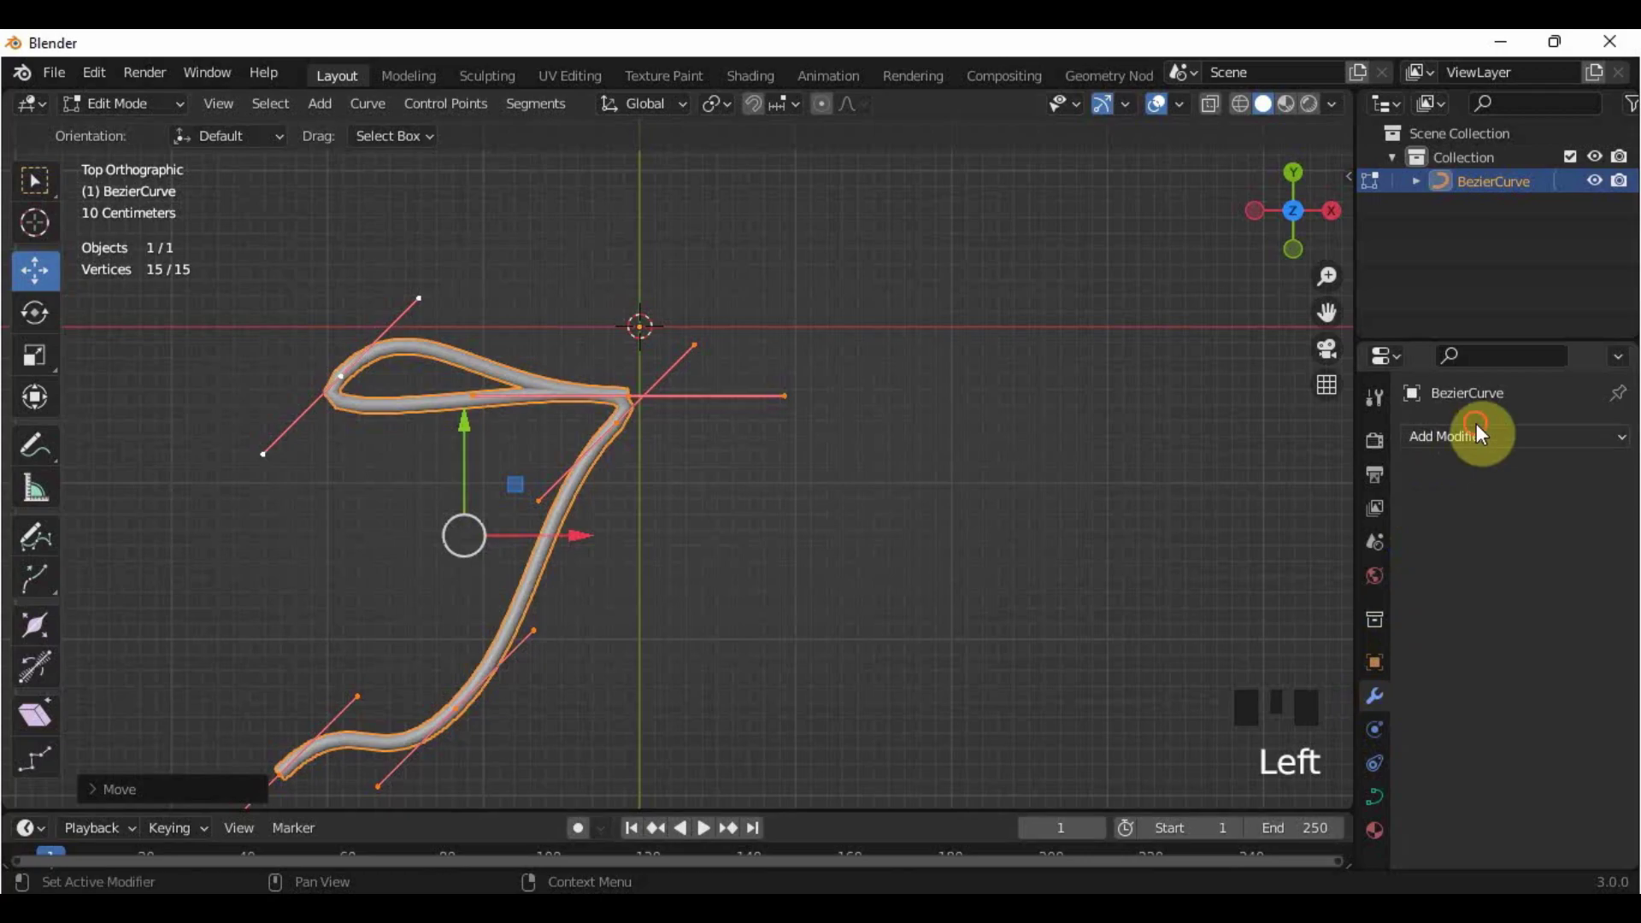
pyautogui.click(1244, 663)
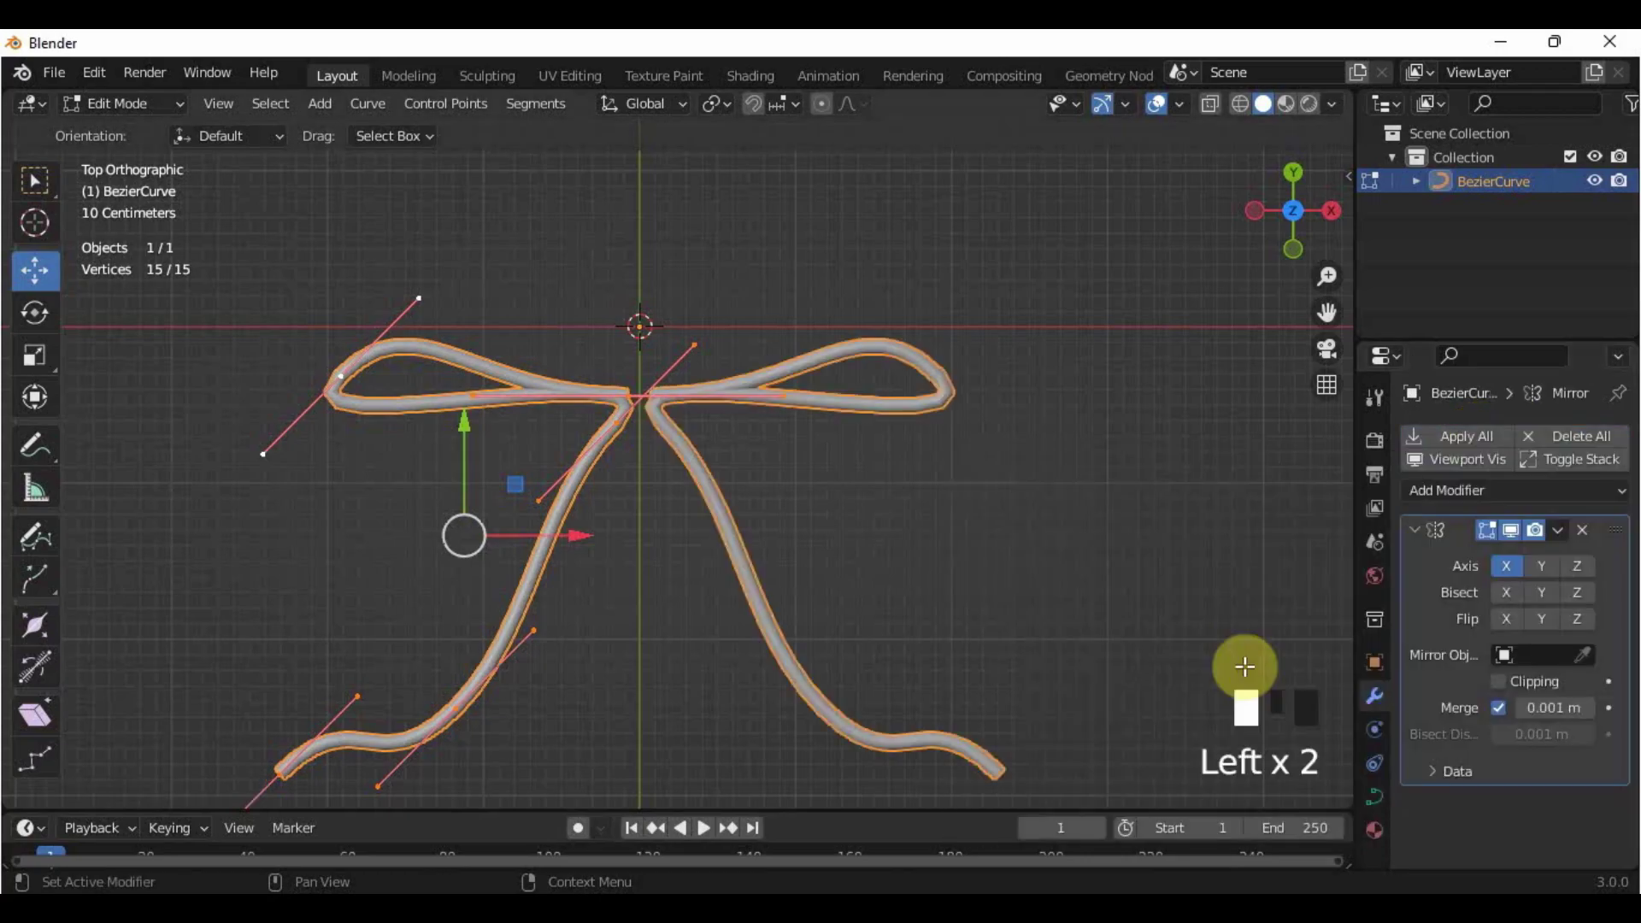
# Step: Shift the bow's centre control point slightly along Y and the left loop point along X
pyautogui.moveTo(574, 537); pyautogui.dragTo(586, 542)
pyautogui.click(634, 425)
pyautogui.moveTo(718, 422); pyautogui.dragTo(691, 418)
pyautogui.click(634, 389)
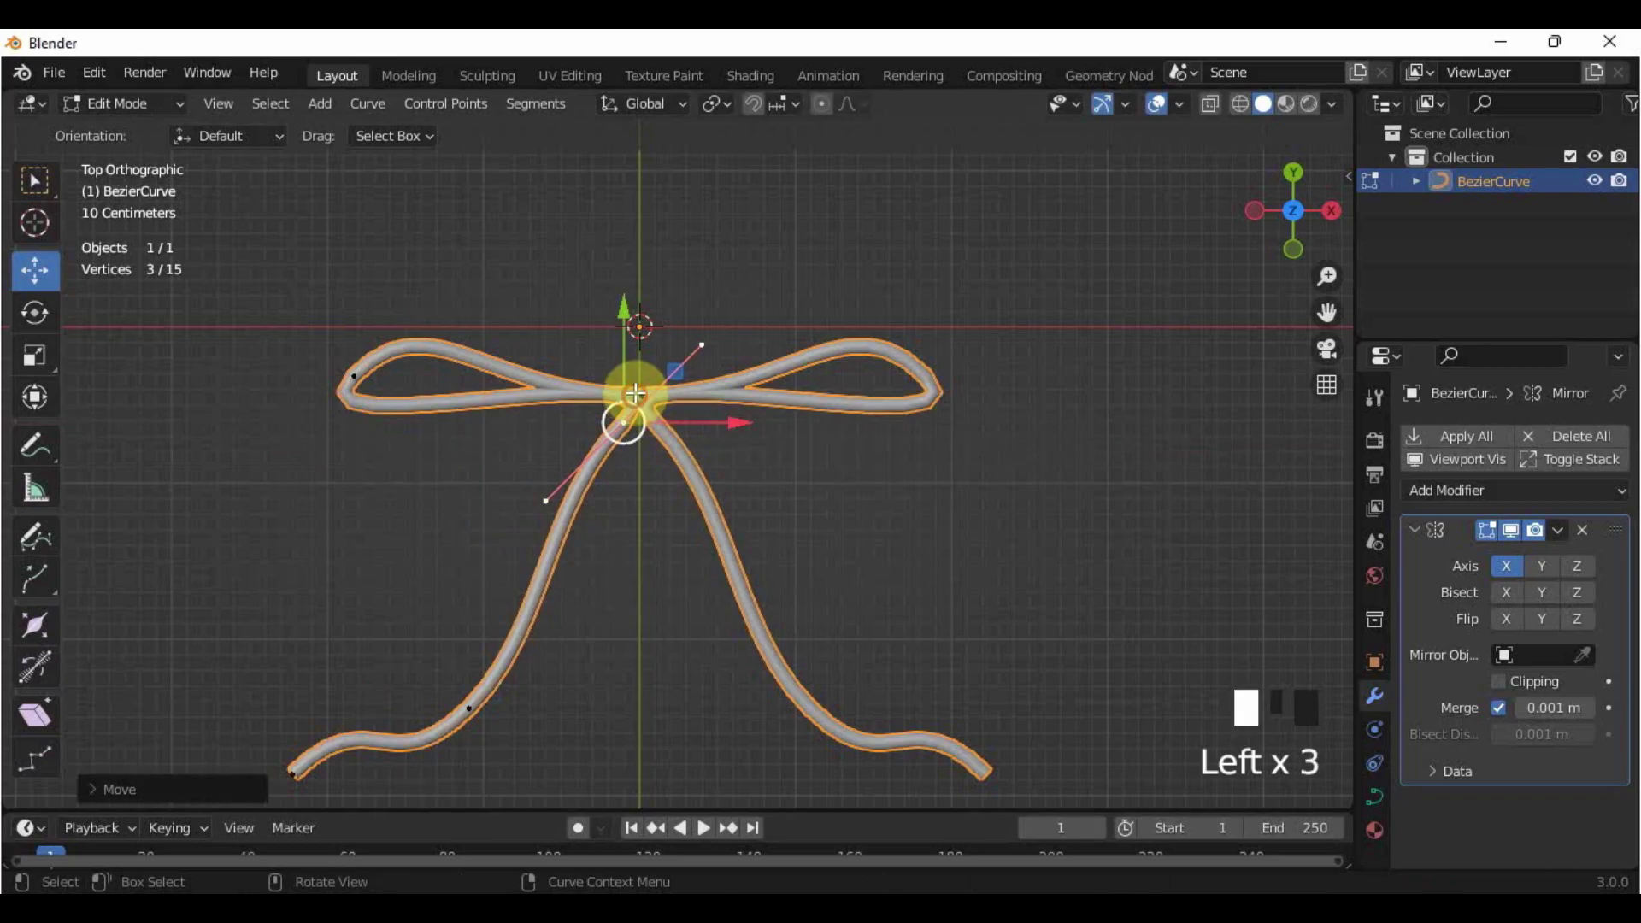
pyautogui.moveTo(644, 315); pyautogui.dragTo(652, 319)
pyautogui.click(351, 377)
pyautogui.moveTo(469, 377); pyautogui.dragTo(513, 406)
pyautogui.click(883, 527)
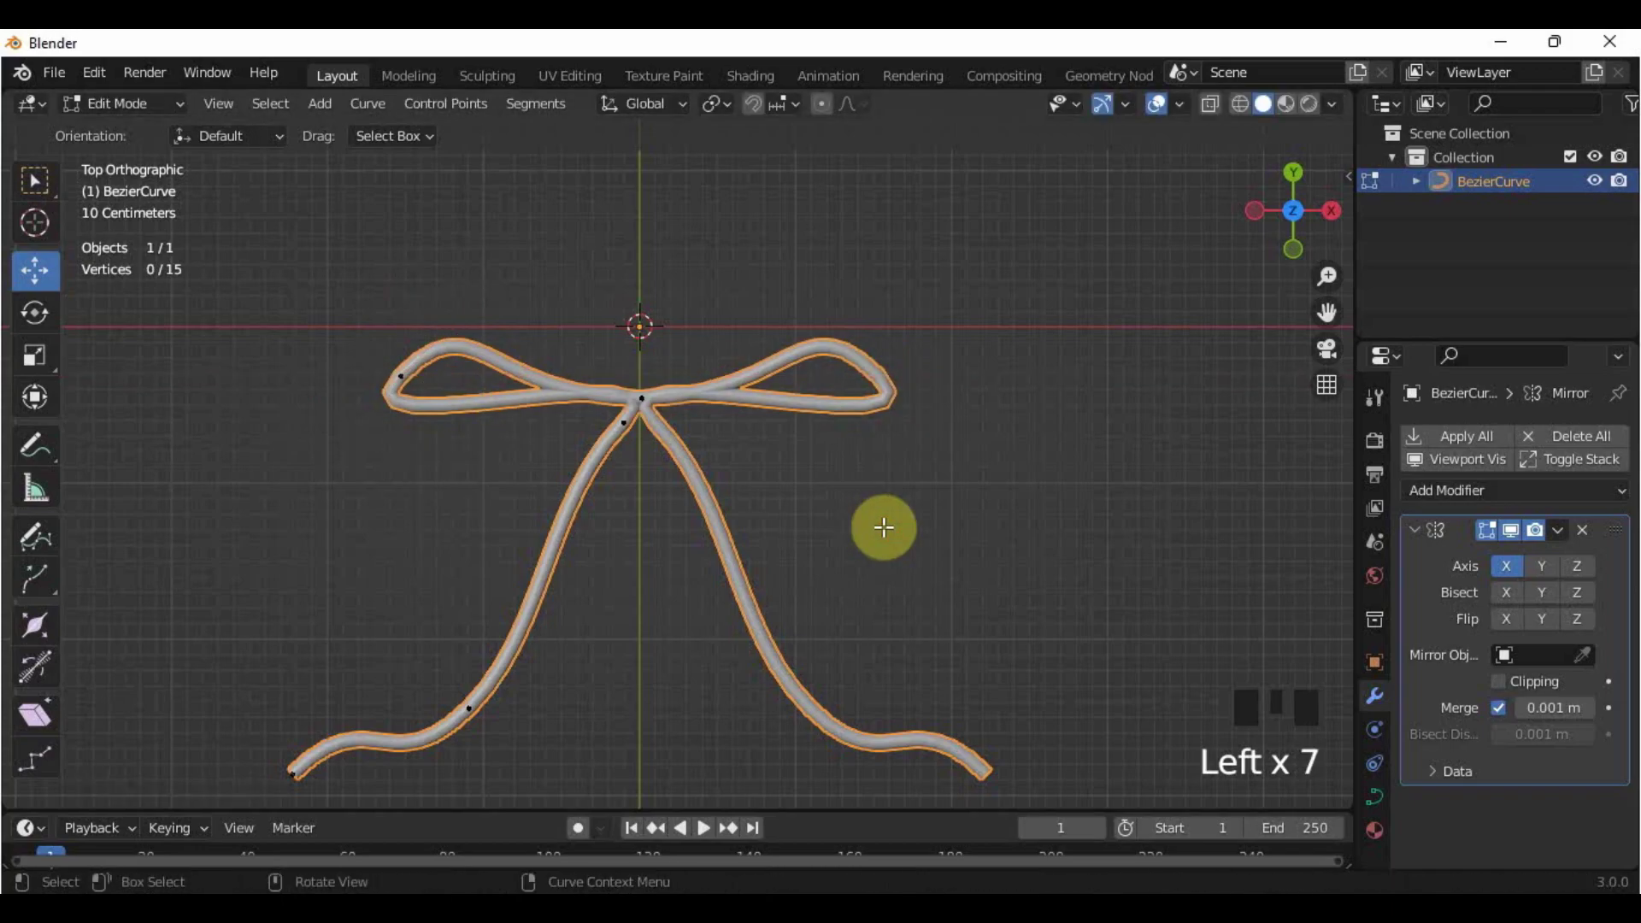
pyautogui.scroll(-2, 883, 527)
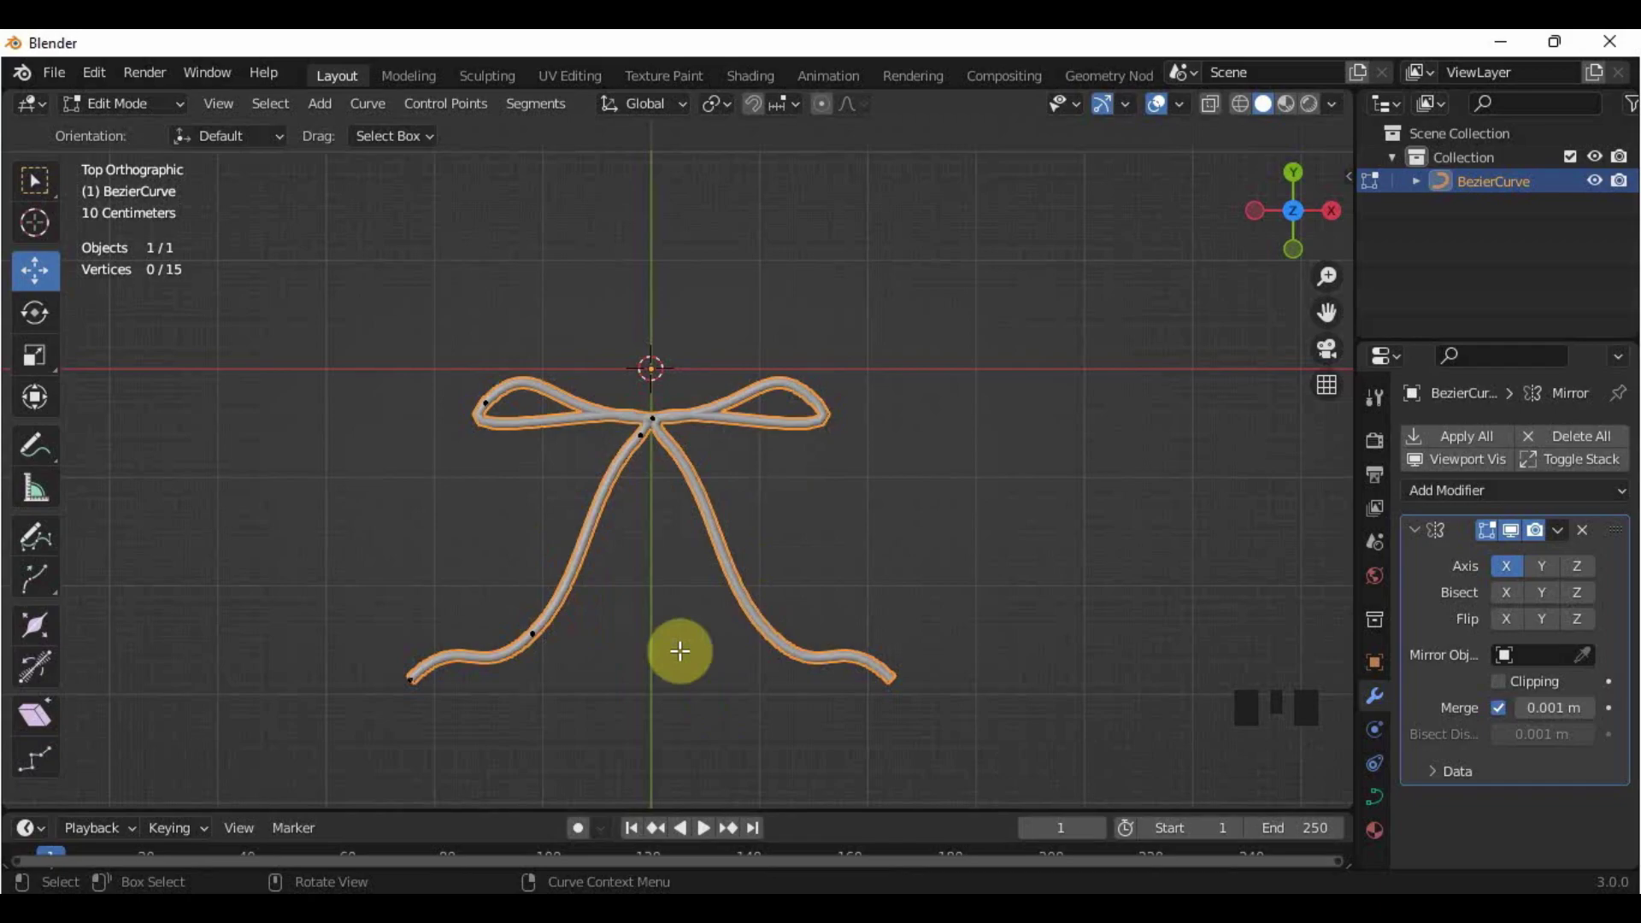
# Step: Return to Object Mode and try applying the Mirror modifier, which the curve refuses
pyautogui.press('Tab')
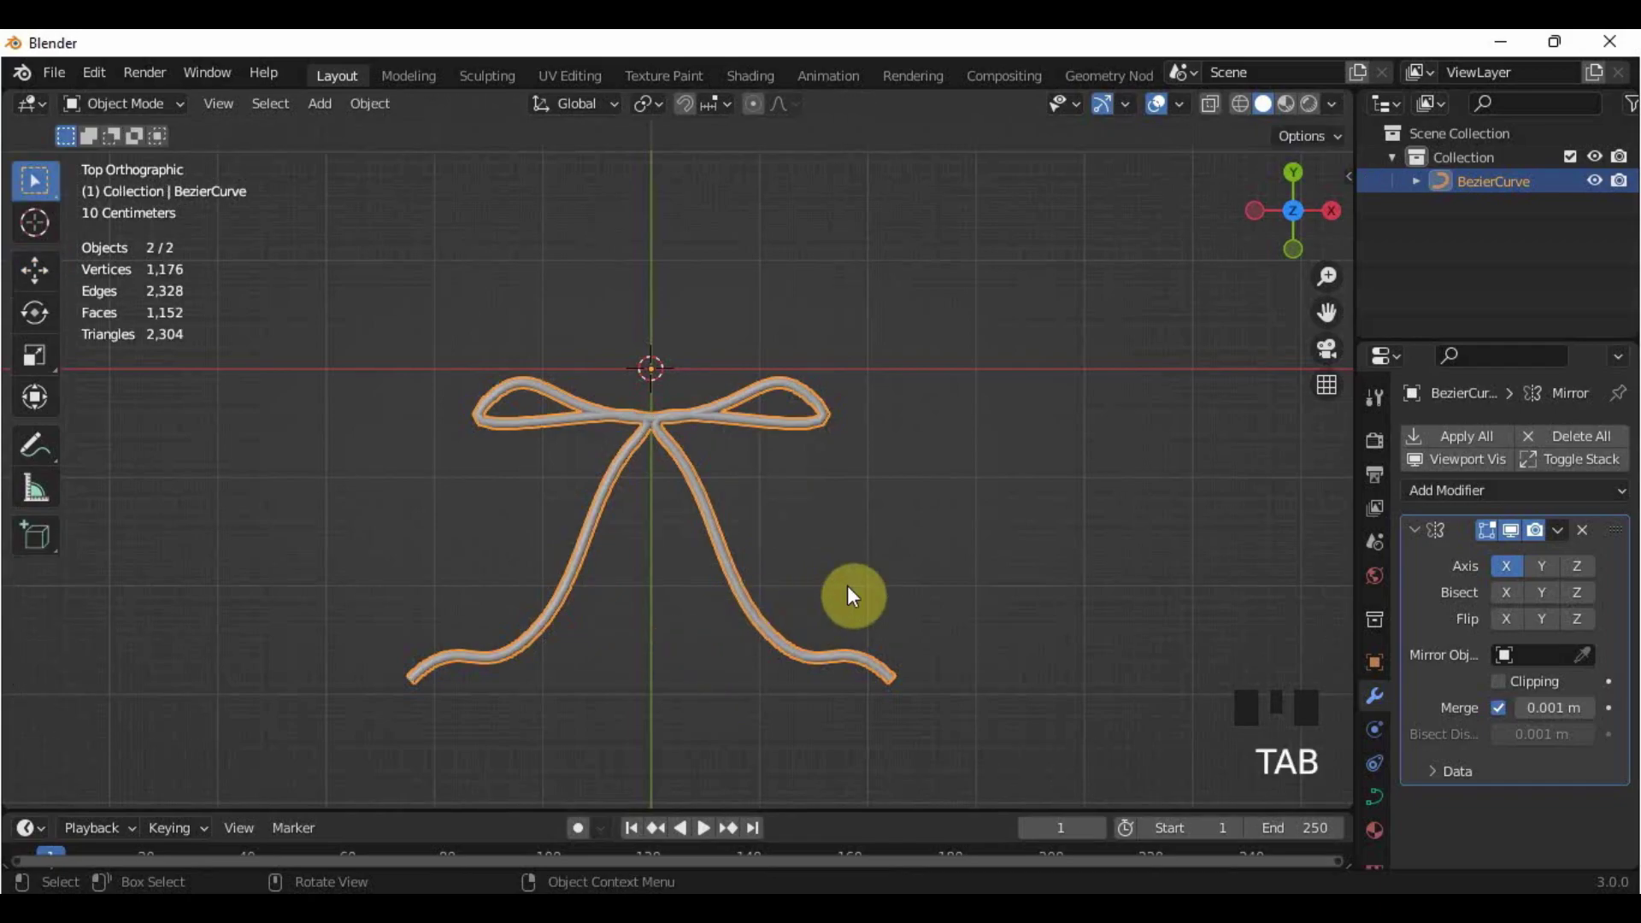
pyautogui.click(1557, 532)
pyautogui.click(1508, 557)
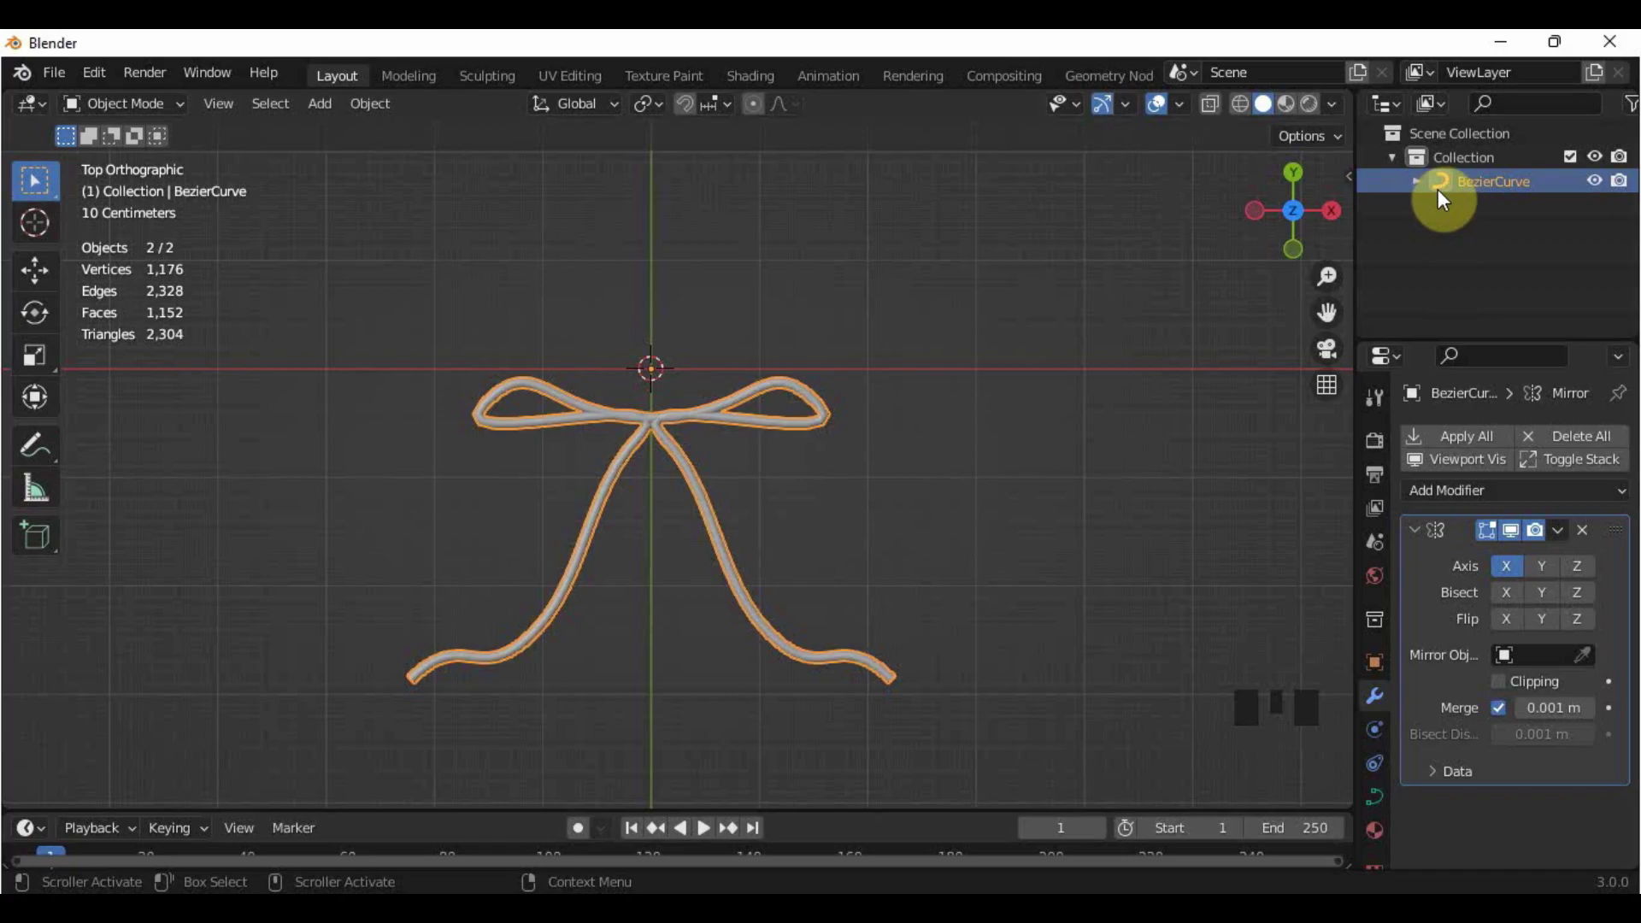
# Step: Convert the bow curve to a mesh and inspect its geometry in Edit Mode
pyautogui.rightClick(655, 431)
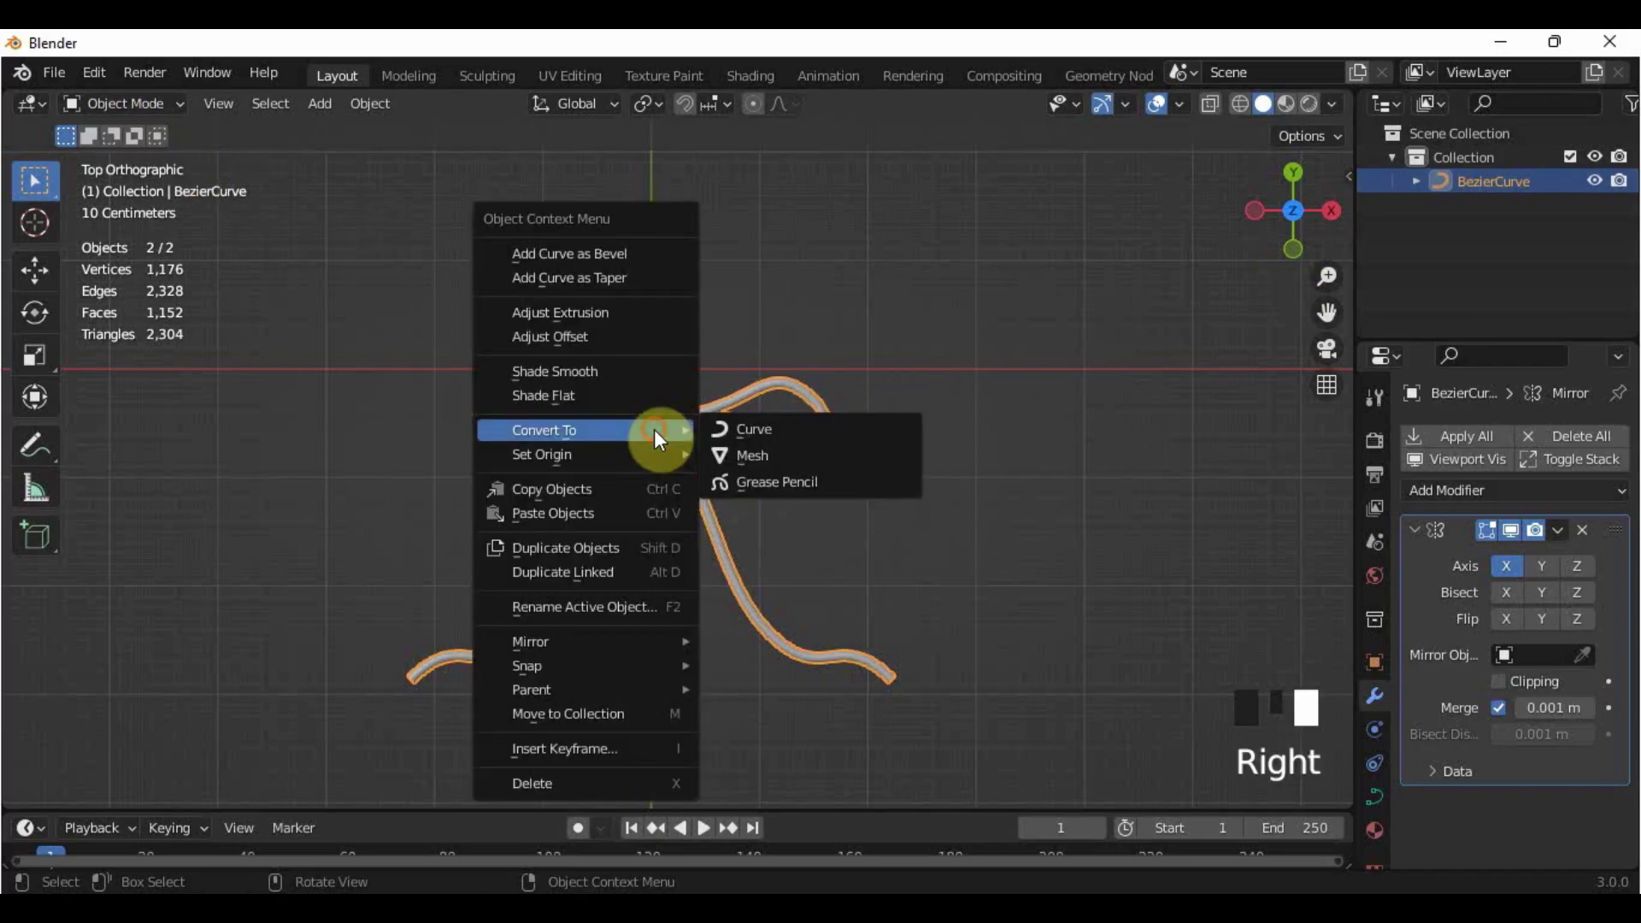
pyautogui.click(771, 456)
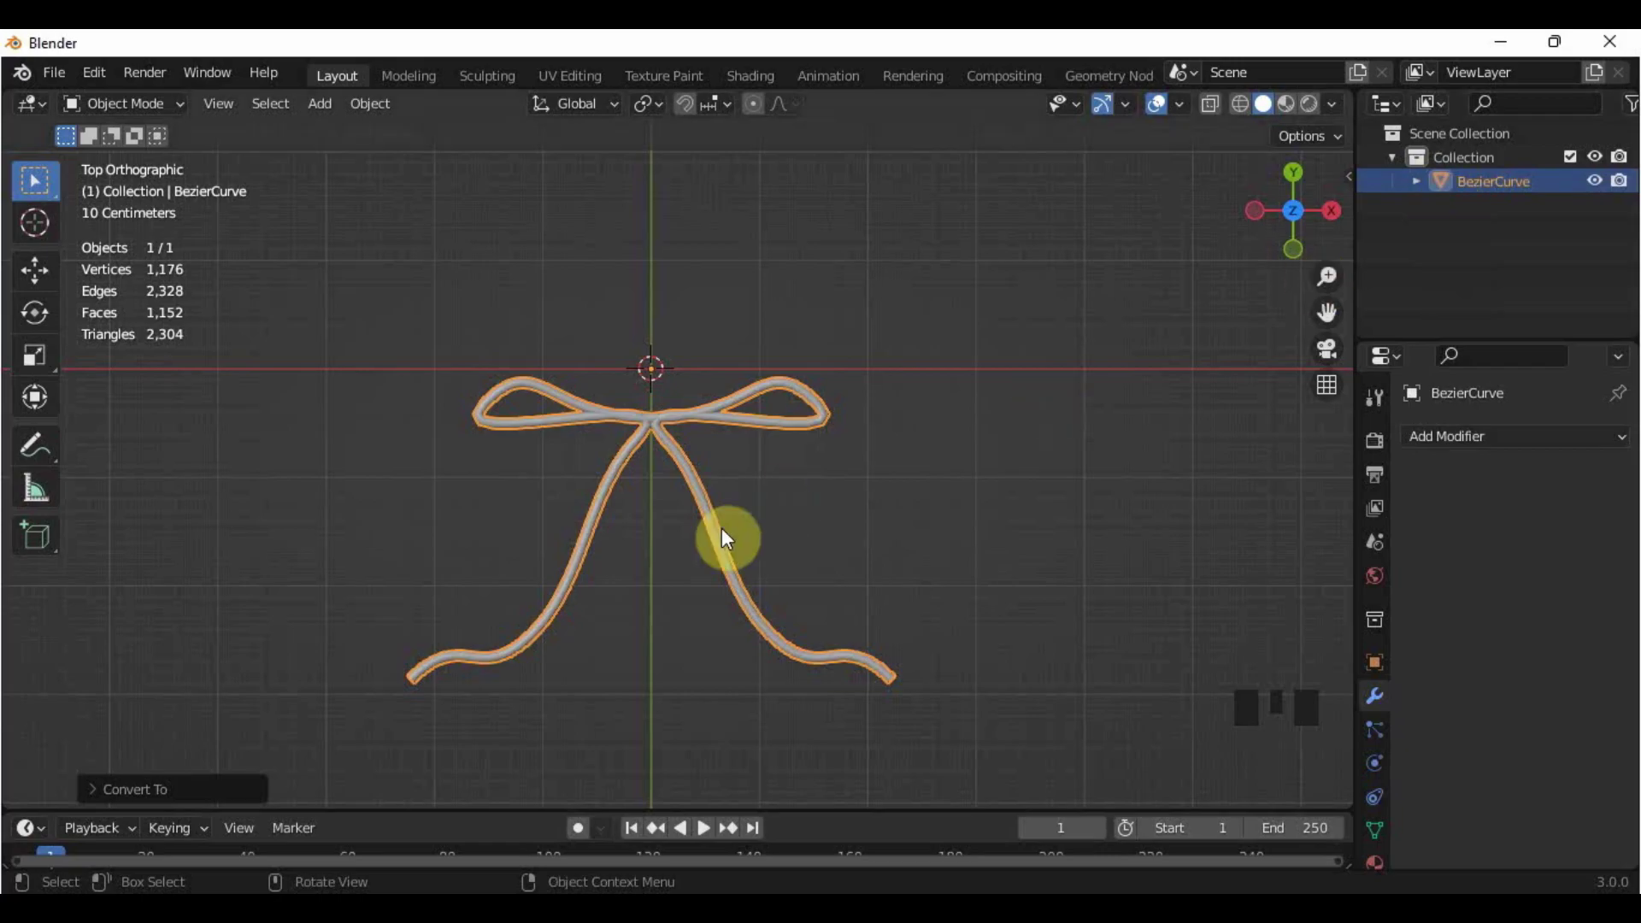
pyautogui.scroll(5, 721, 526)
pyautogui.press('Tab')
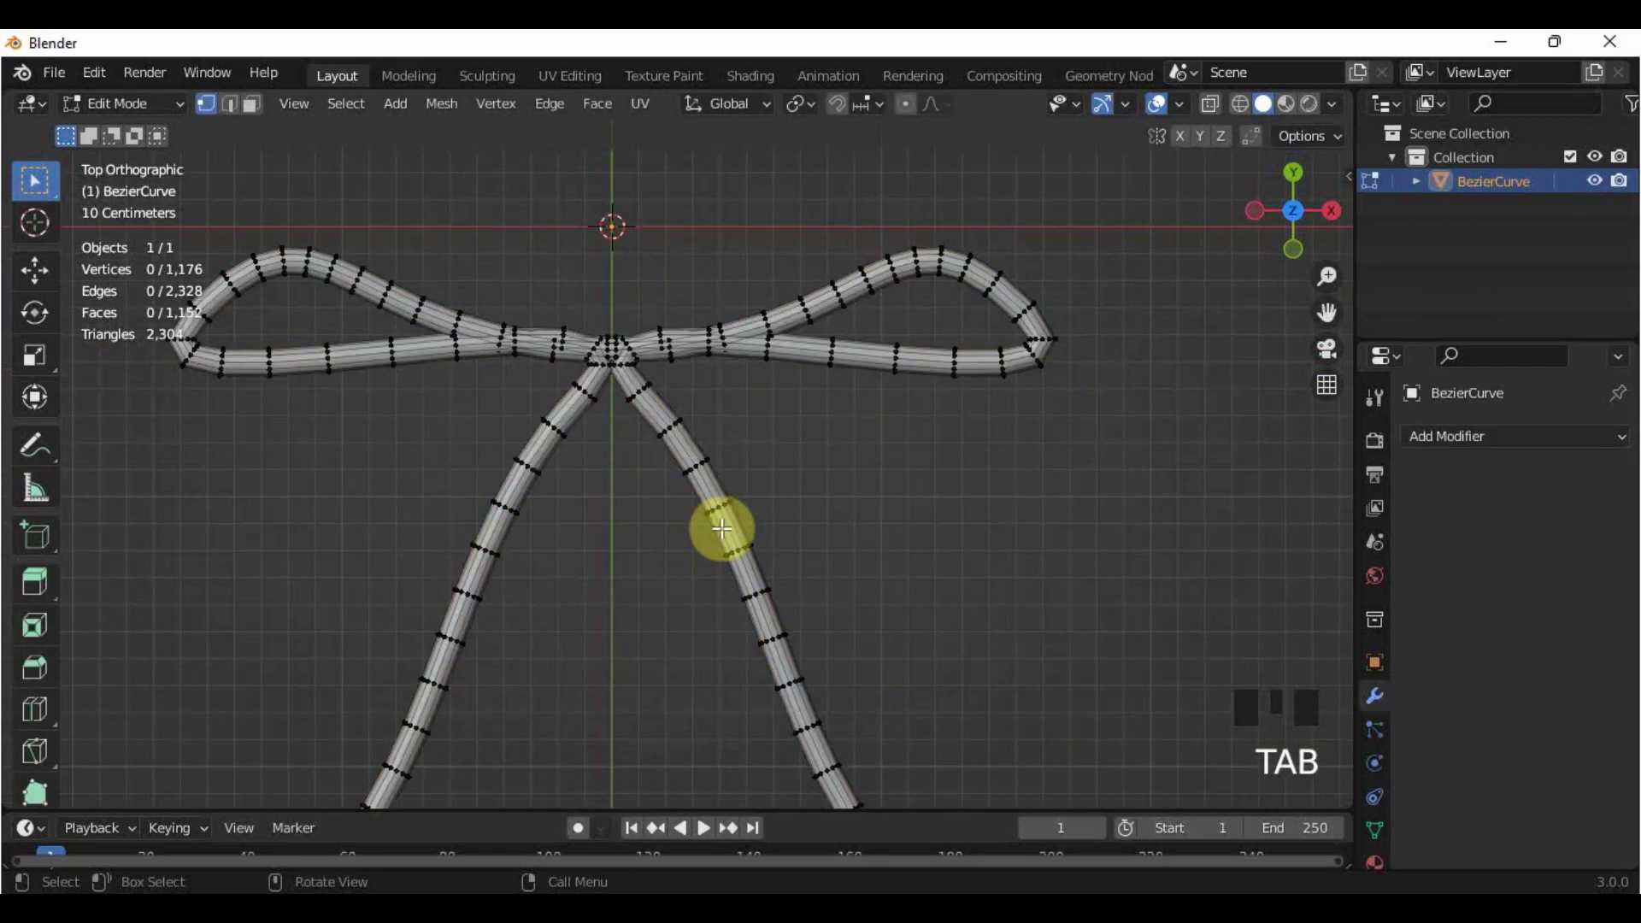
pyautogui.keyDown('shift'); pyautogui.moveTo(809, 652); pyautogui.dragTo(945, 680, button='middle'); pyautogui.keyUp('shift')
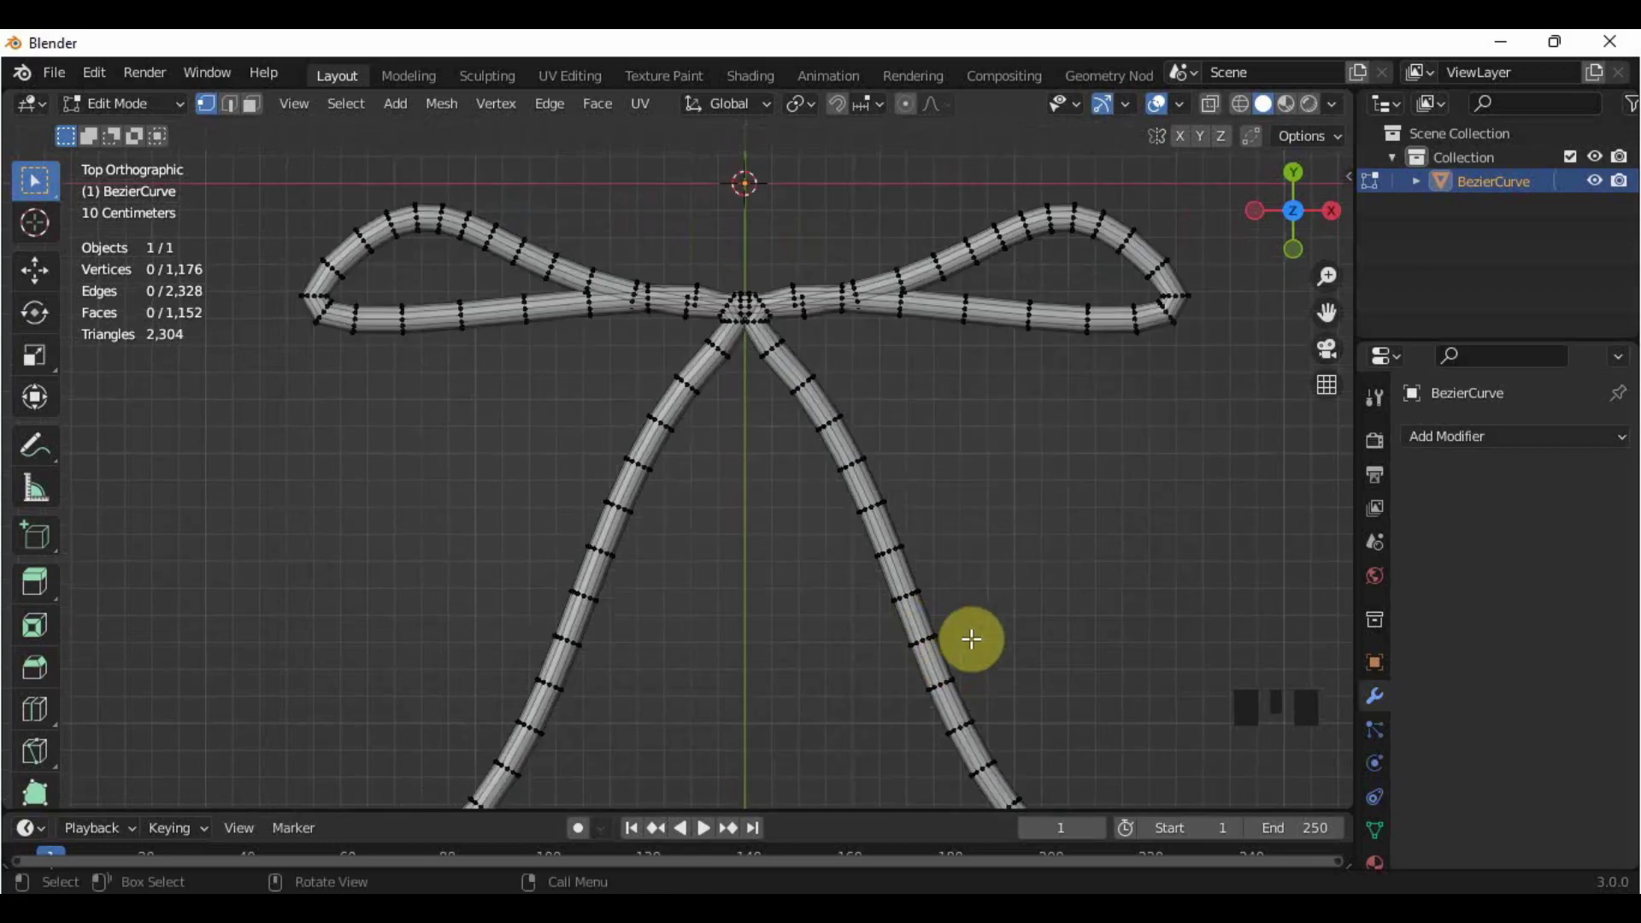
pyautogui.scroll(-3, 998, 609)
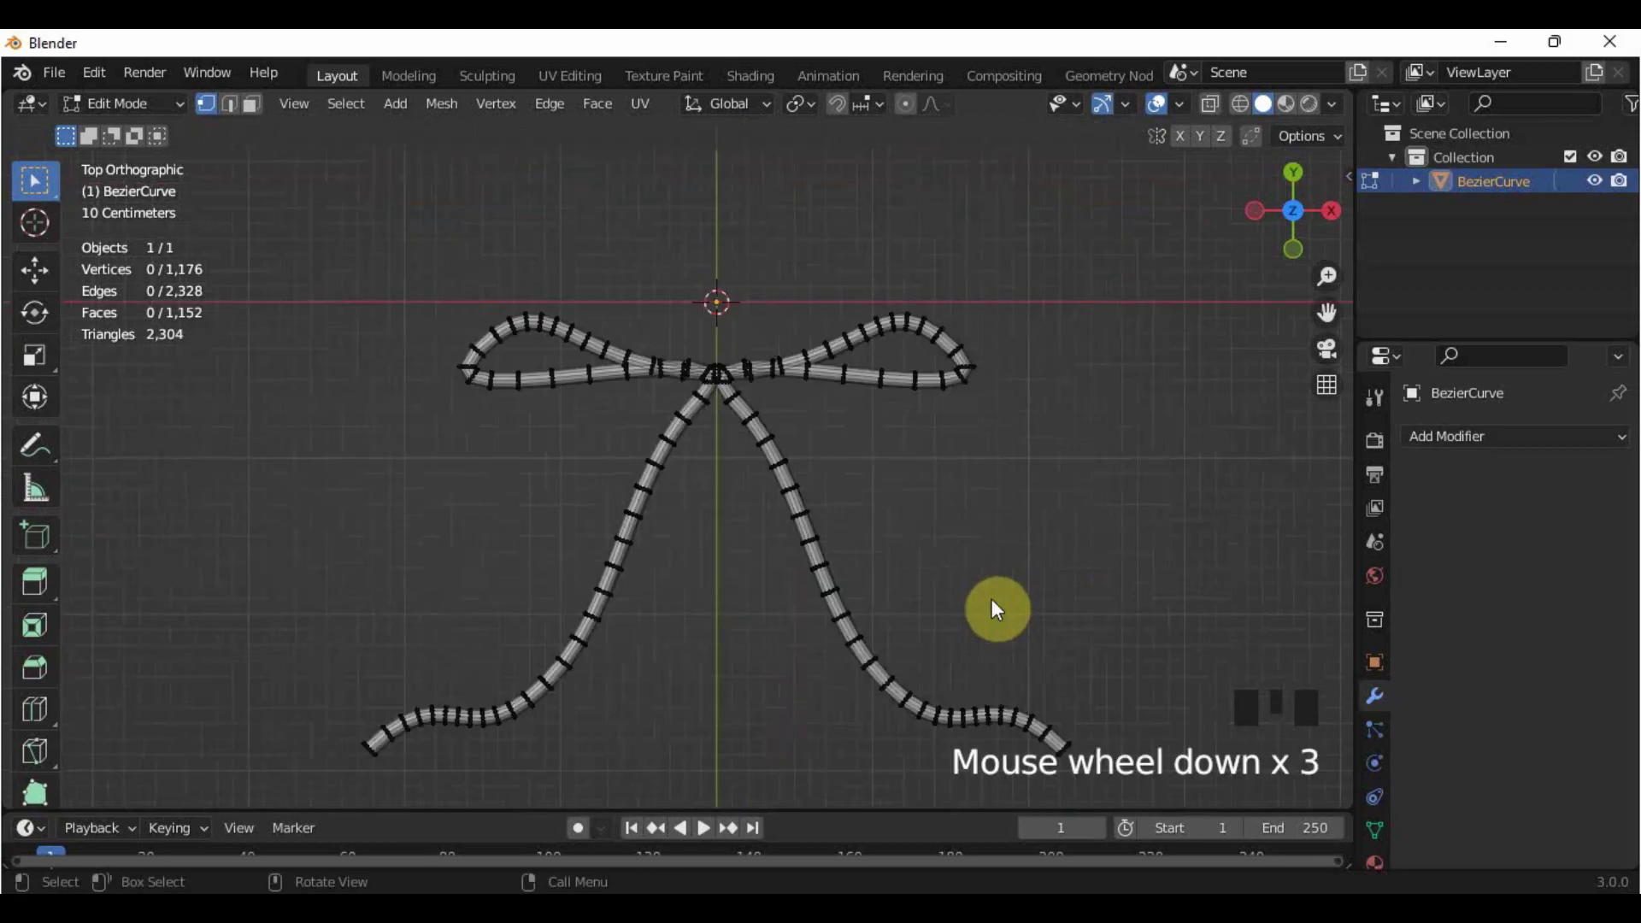
pyautogui.press('Tab')
pyautogui.keyDown('shift'); pyautogui.moveTo(1000, 609); pyautogui.dragTo(972, 557, button='middle'); pyautogui.keyUp('shift')
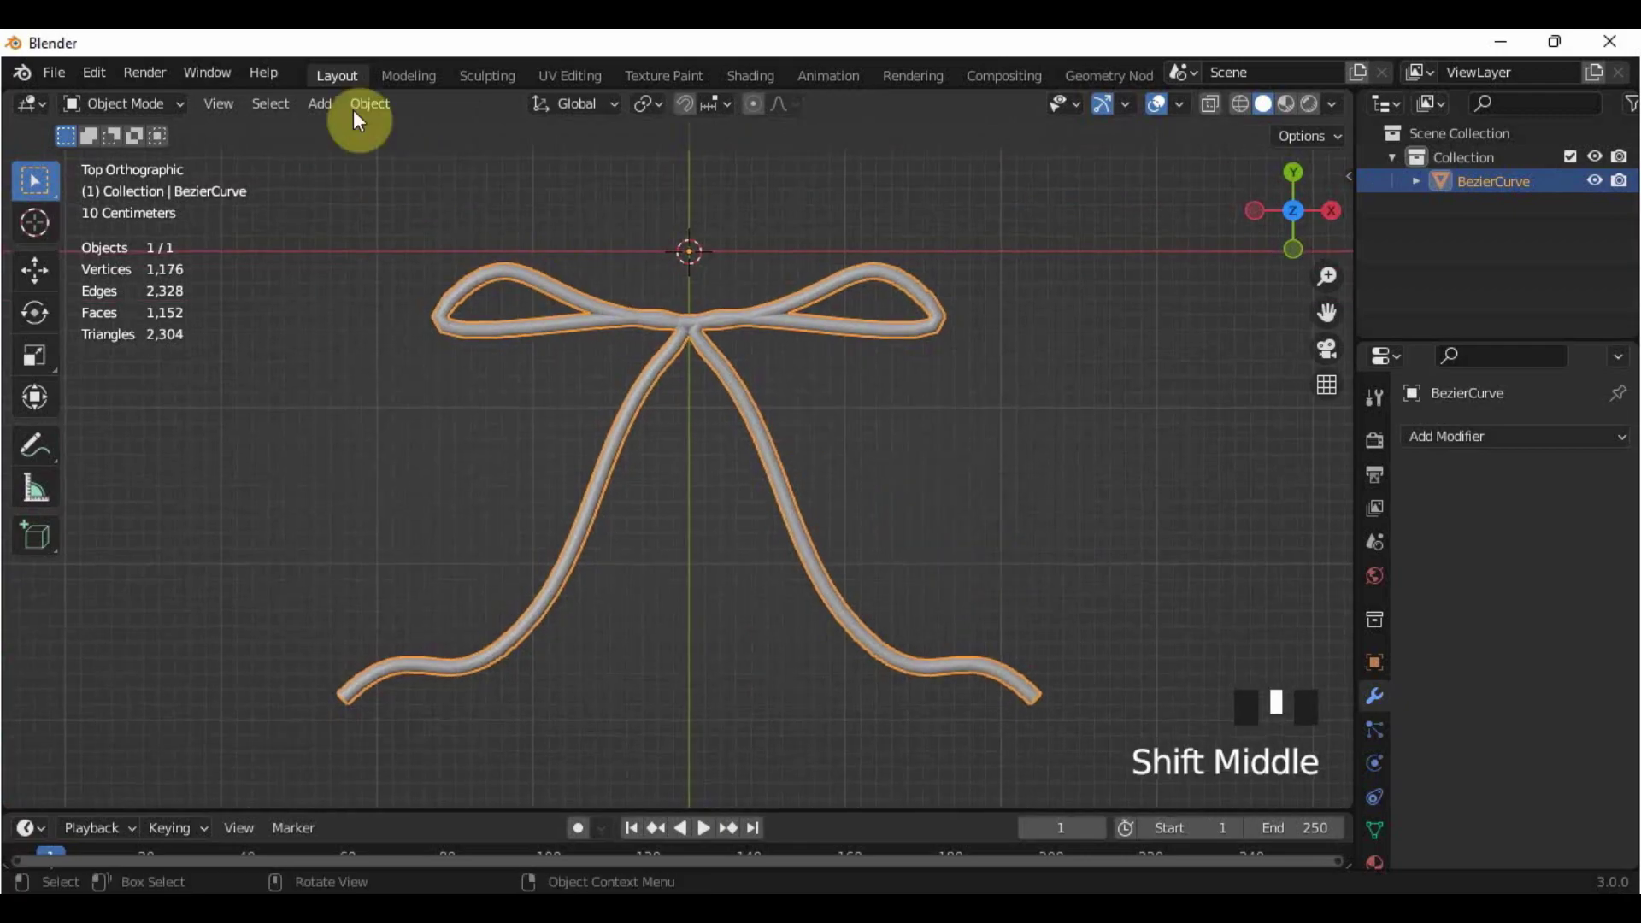
pyautogui.click(323, 103)
# Step: Add a torus and rotate it -90° so it stands edge-on
pyautogui.click(321, 105)
pyautogui.click(320, 105)
pyautogui.moveTo(320, 124)
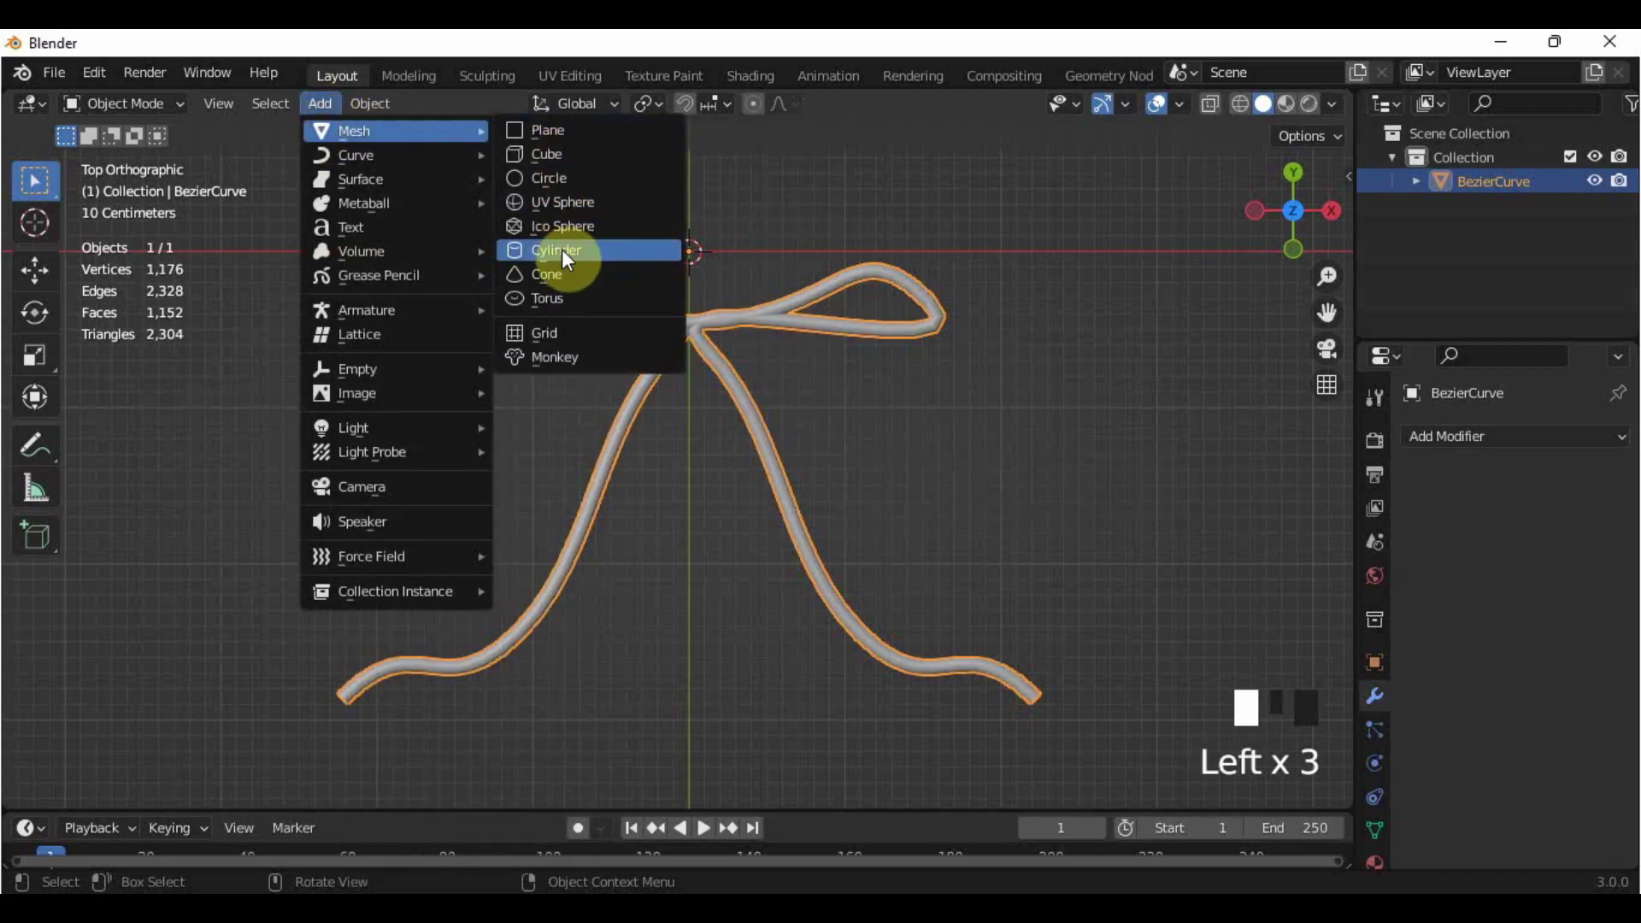
pyautogui.click(566, 298)
pyautogui.click(32, 318)
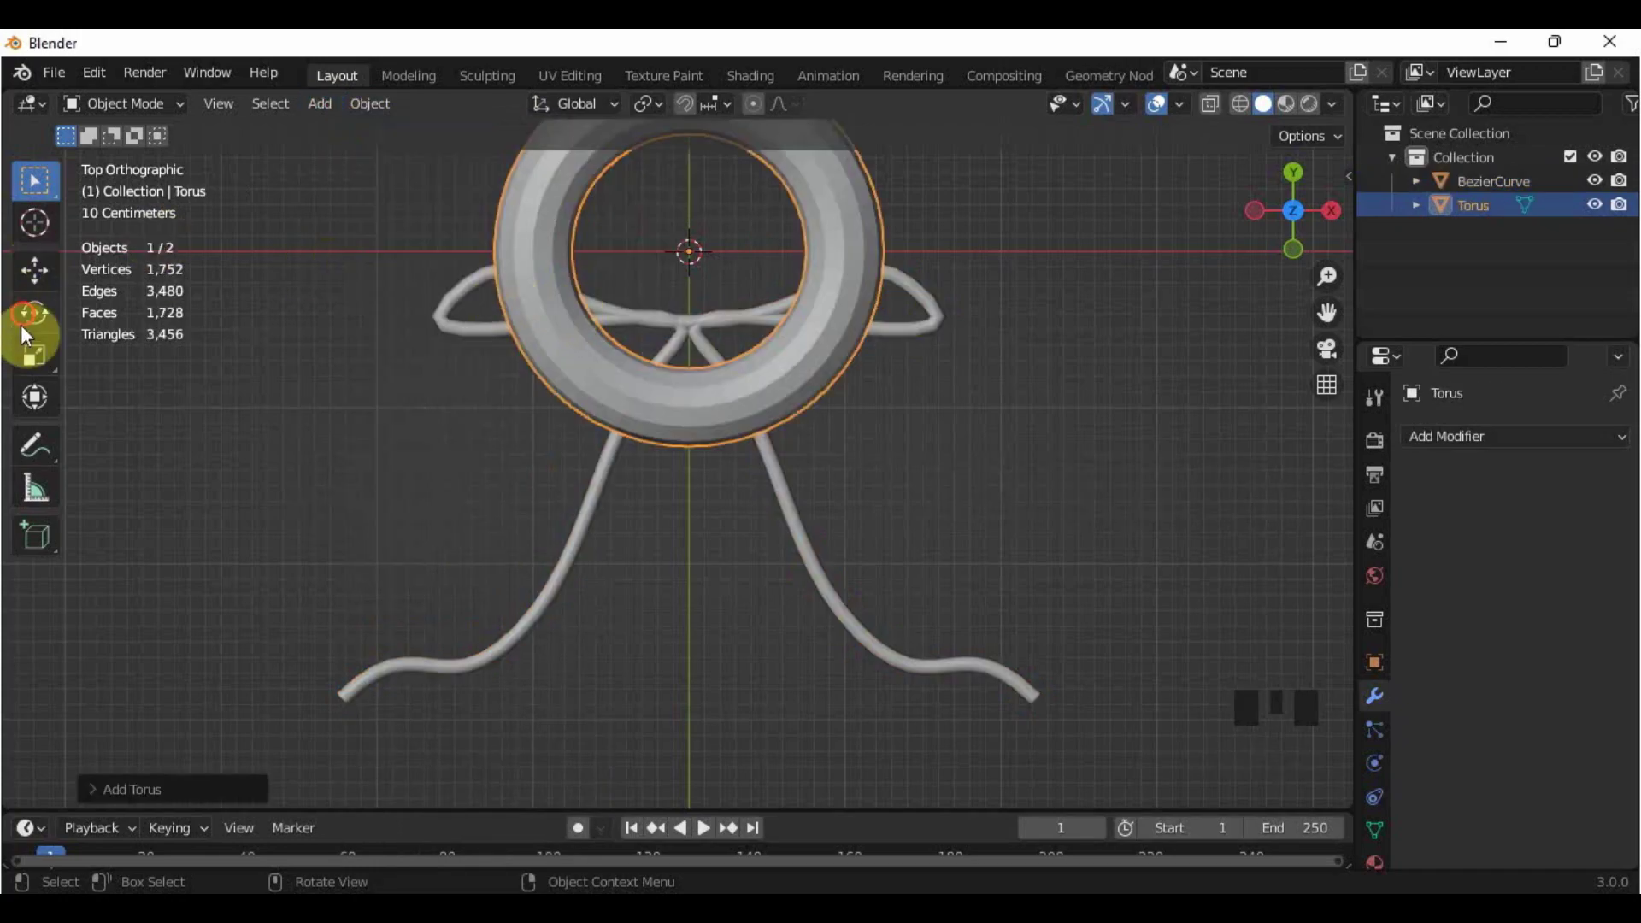
pyautogui.moveTo(739, 259); pyautogui.dragTo(426, 551)
pyautogui.click(102, 789)
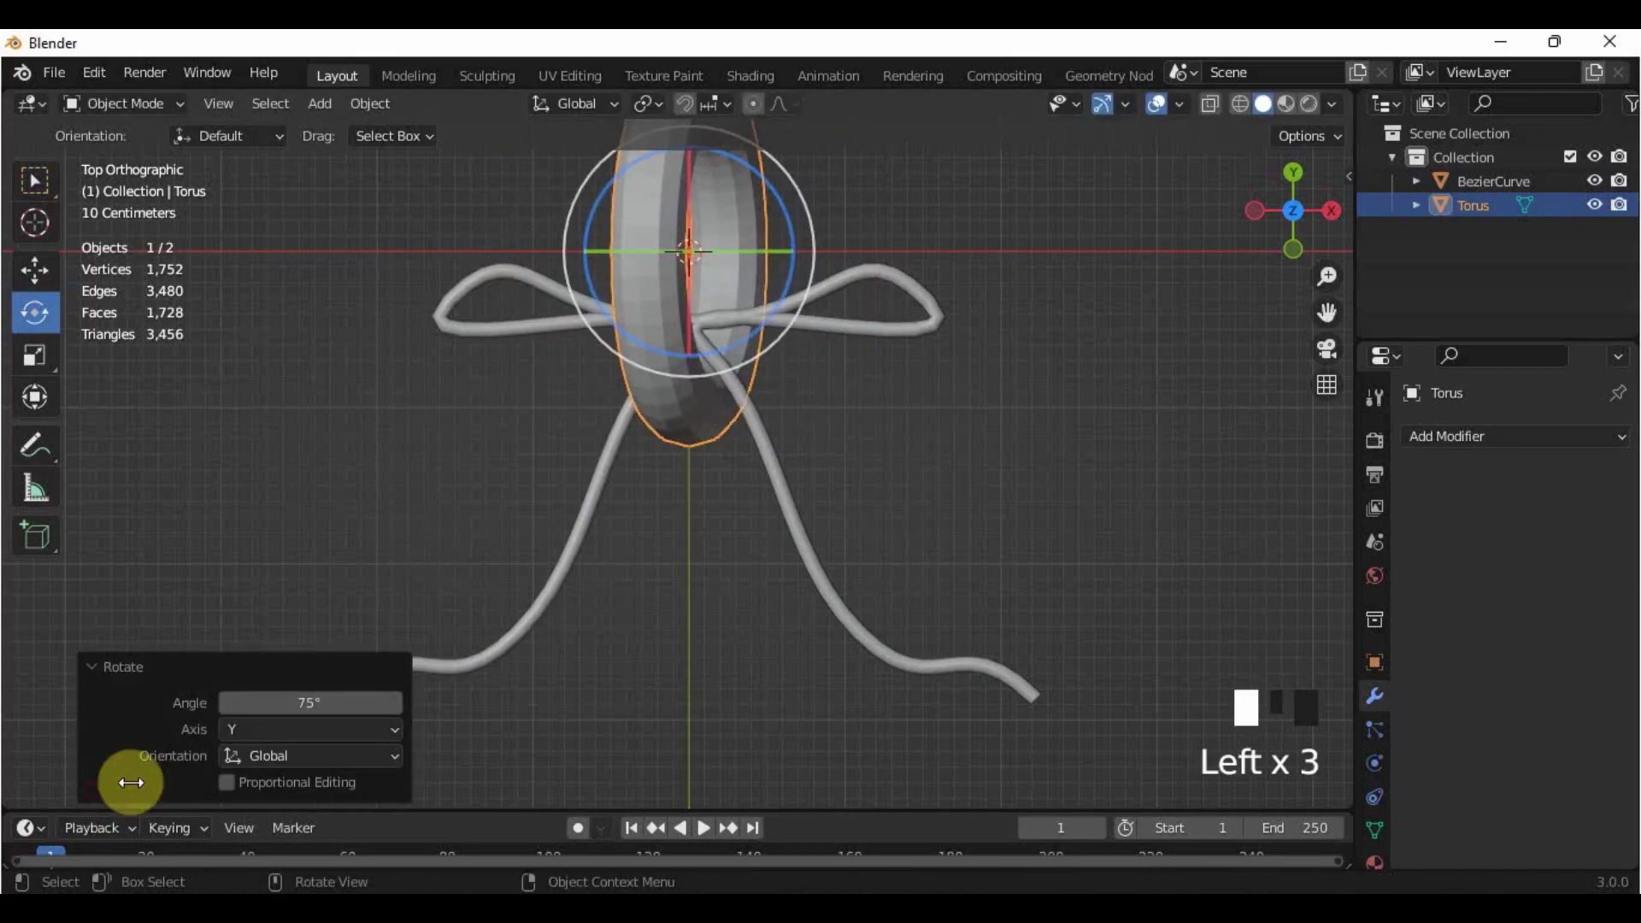
pyautogui.click(307, 690)
pyautogui.write('-90')
pyautogui.press('Return')
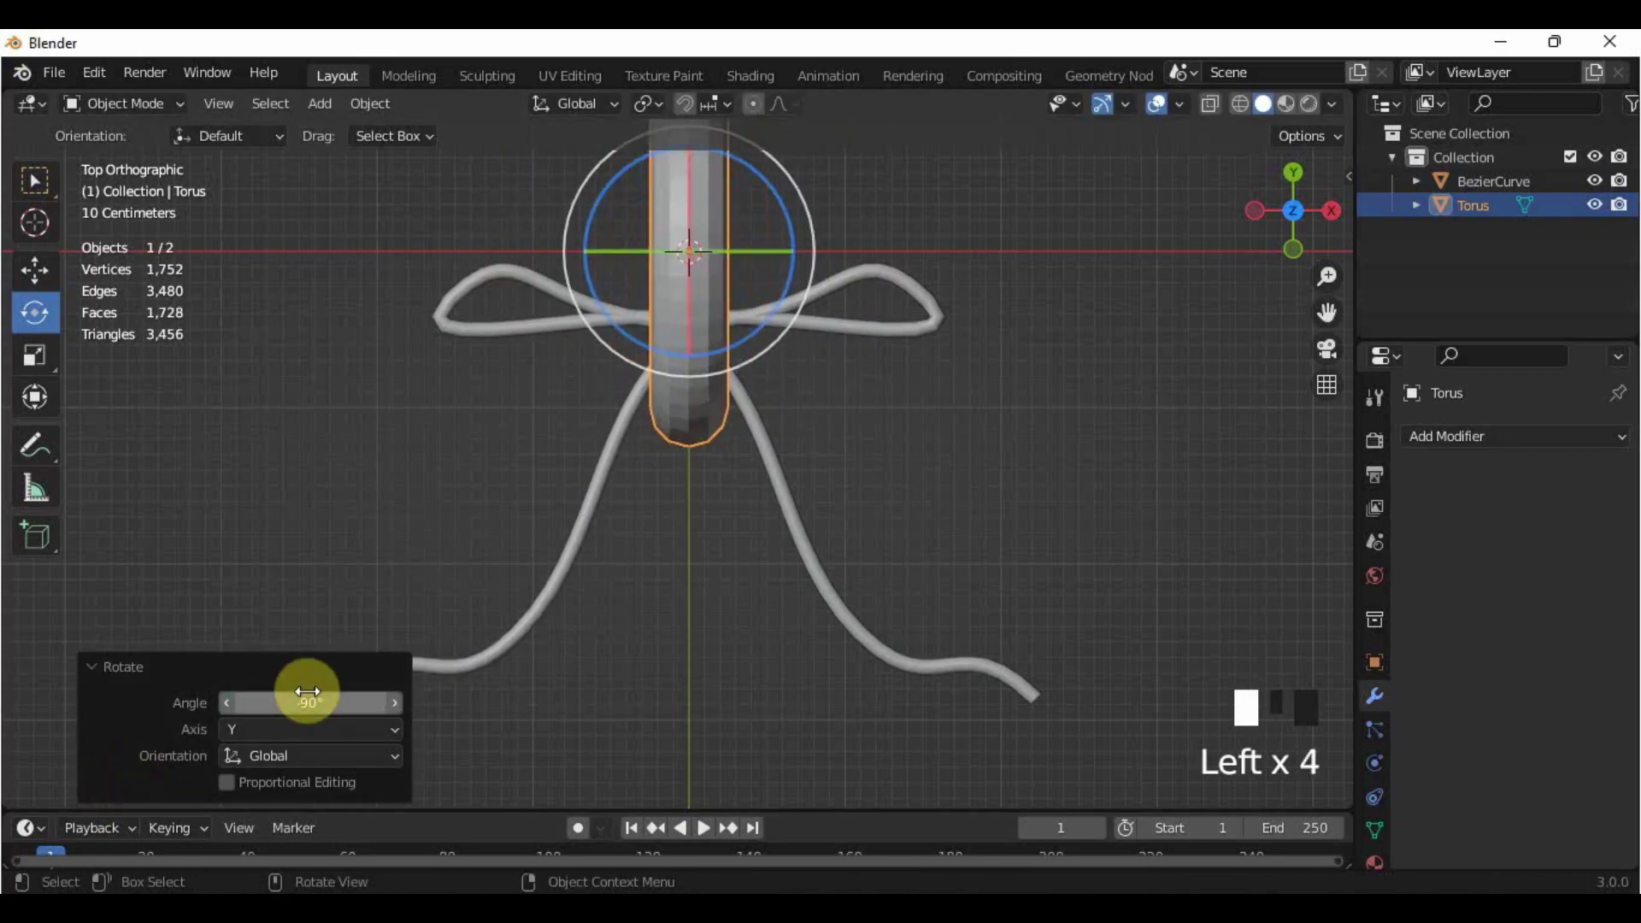
# Step: Widen the torus along X, shrink it to about a quarter size, and move it onto the bow's knot
pyautogui.press('s')
pyautogui.press('x')
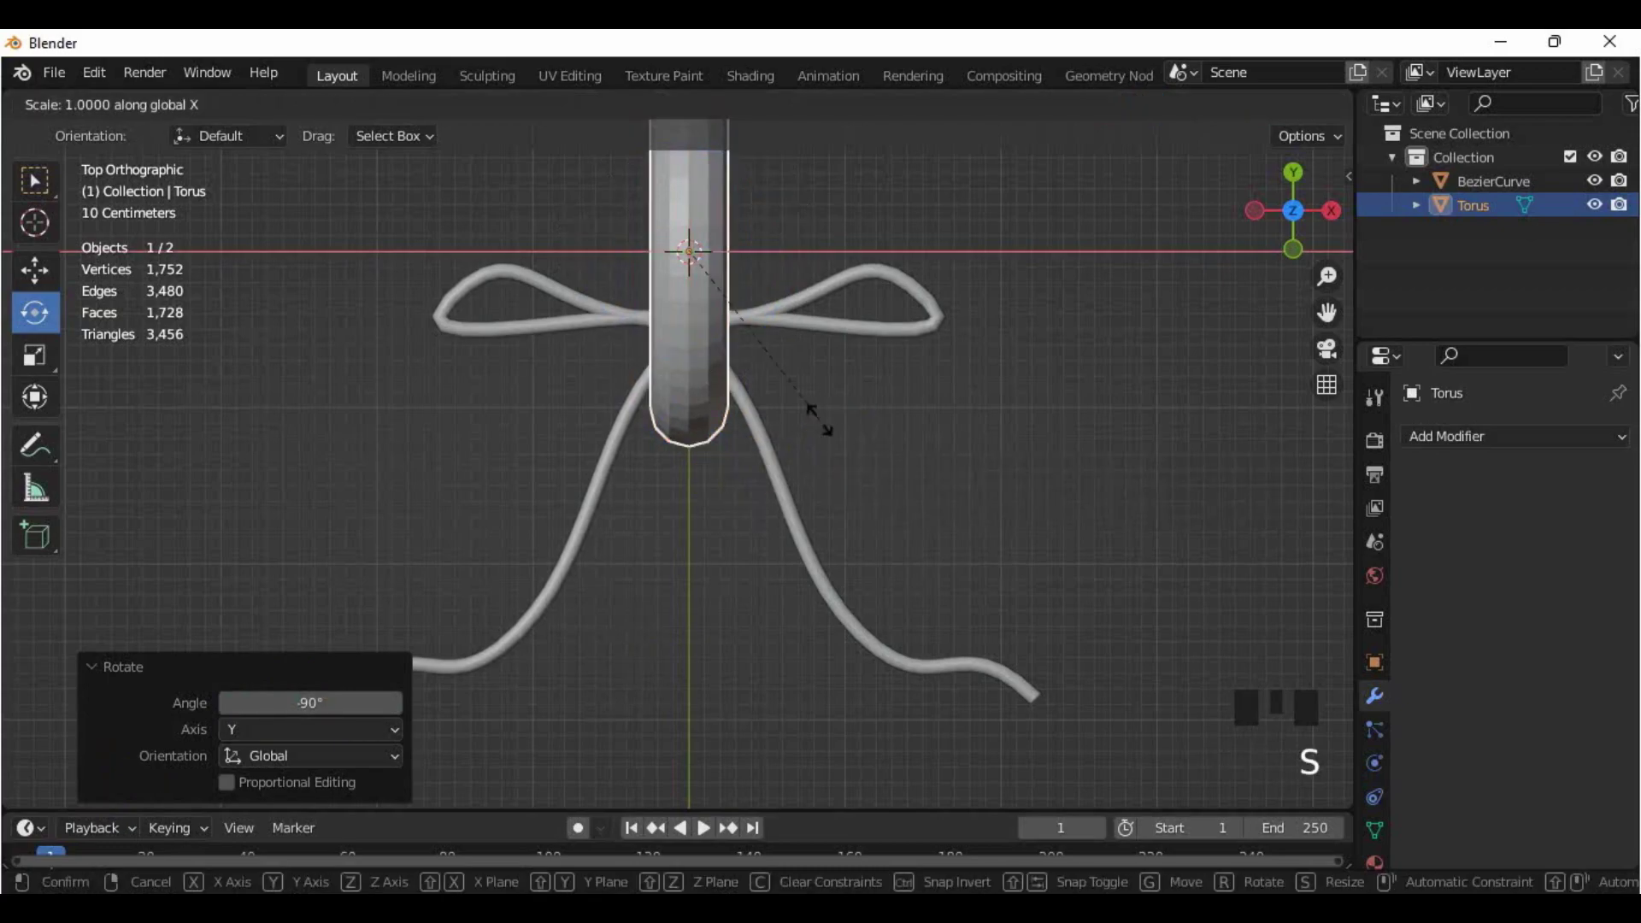
pyautogui.click(1093, 410)
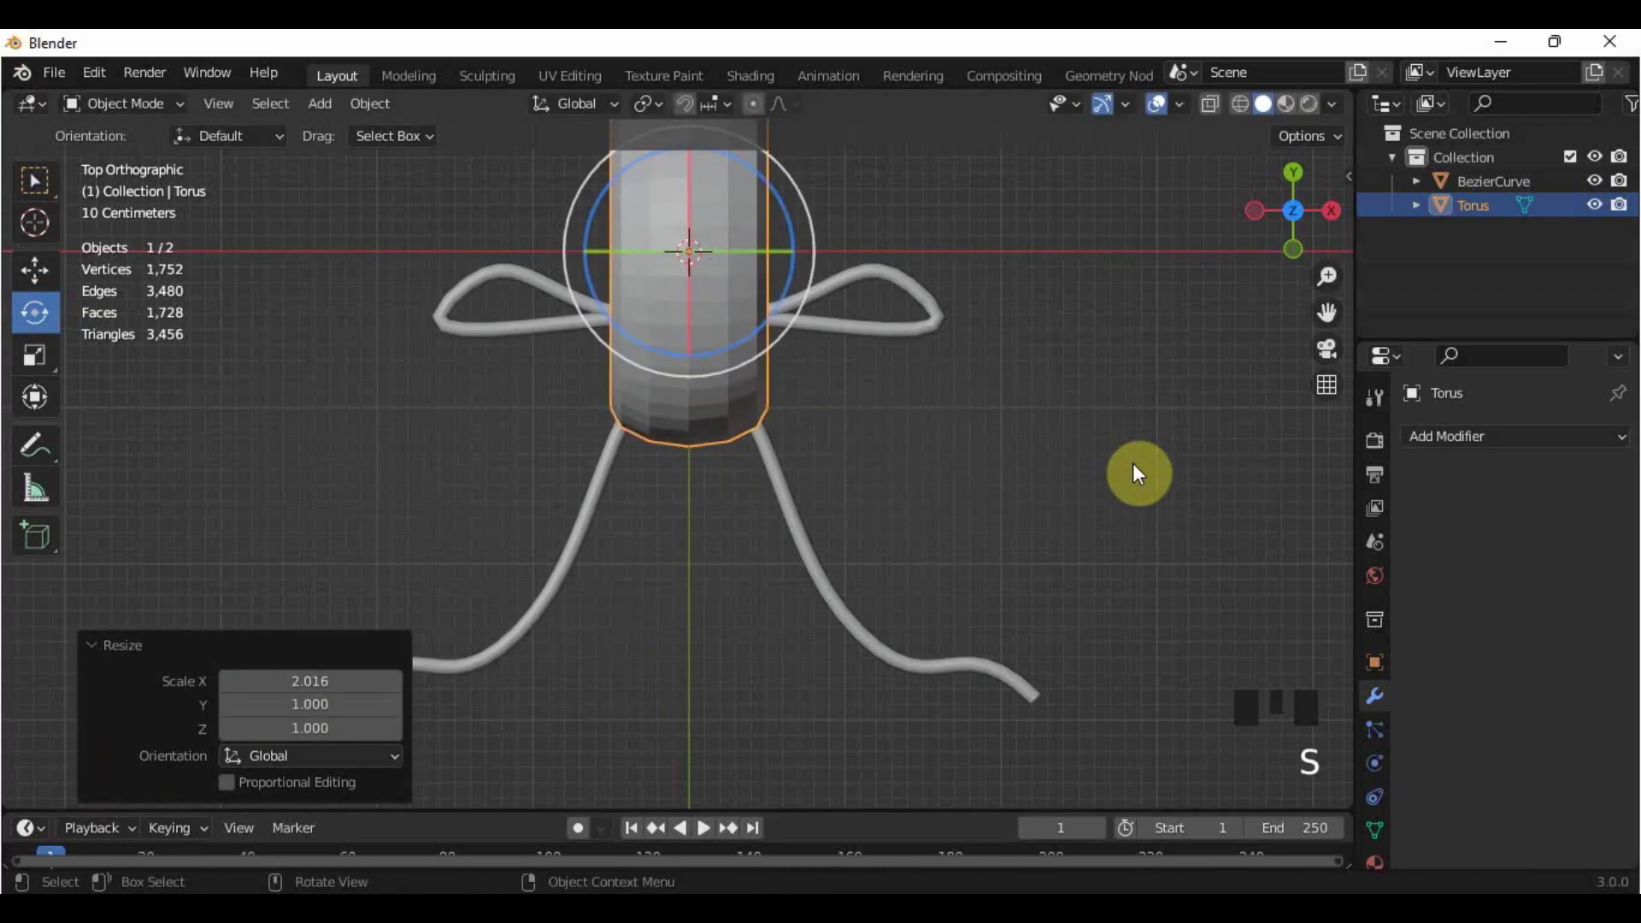
pyautogui.press('s')
pyautogui.click(763, 340)
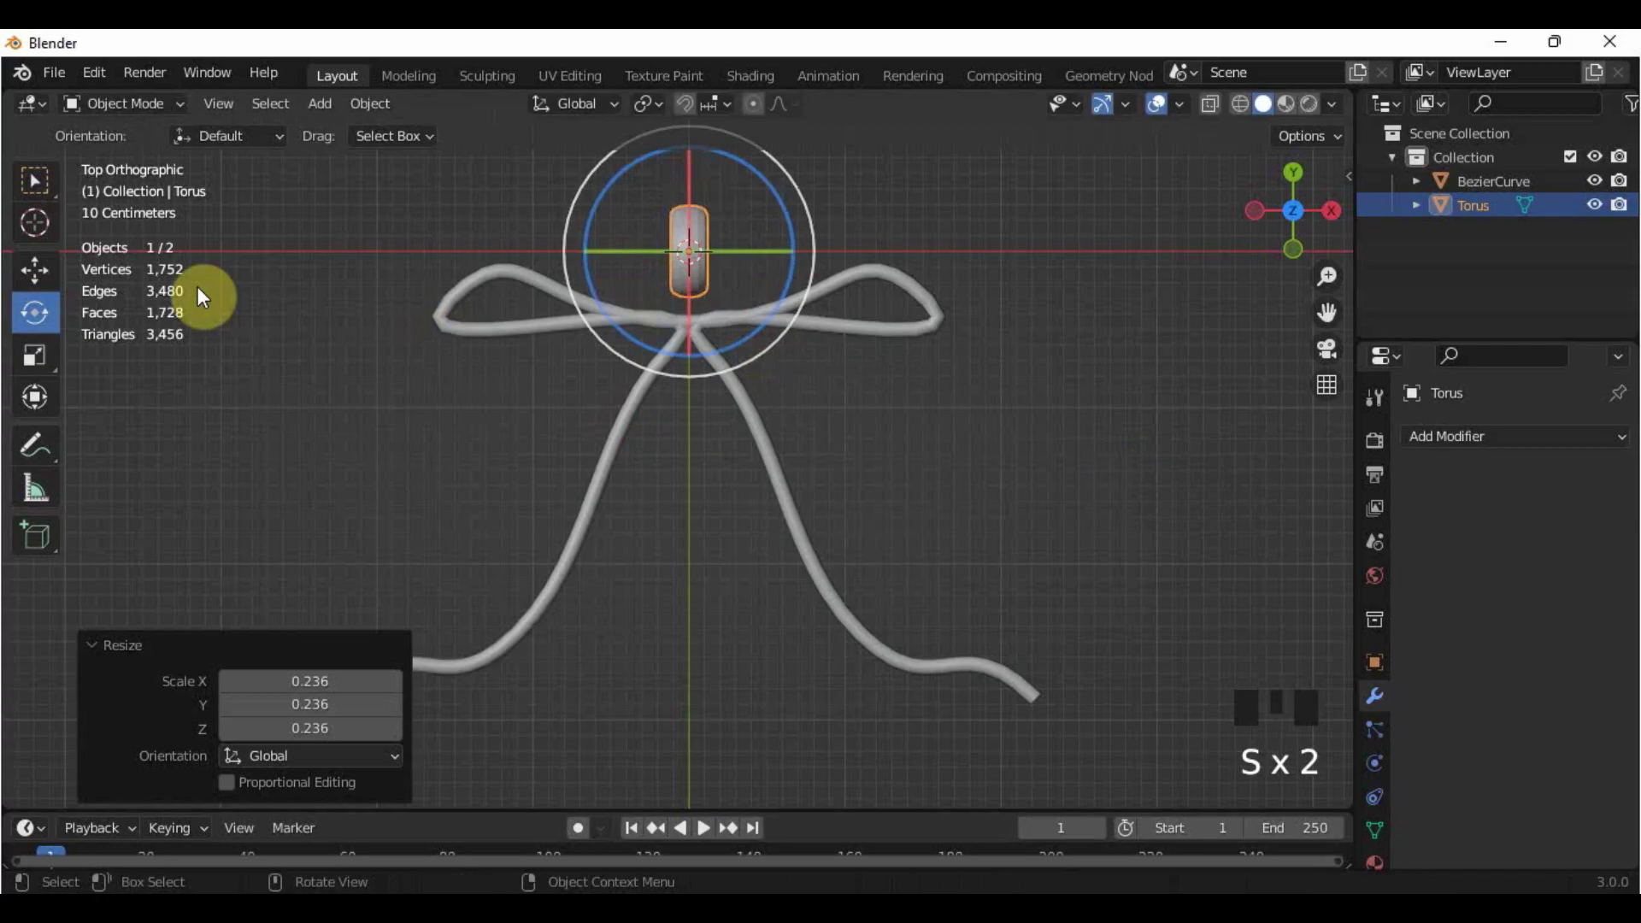
pyautogui.click(34, 271)
pyautogui.moveTo(686, 177); pyautogui.dragTo(701, 261)
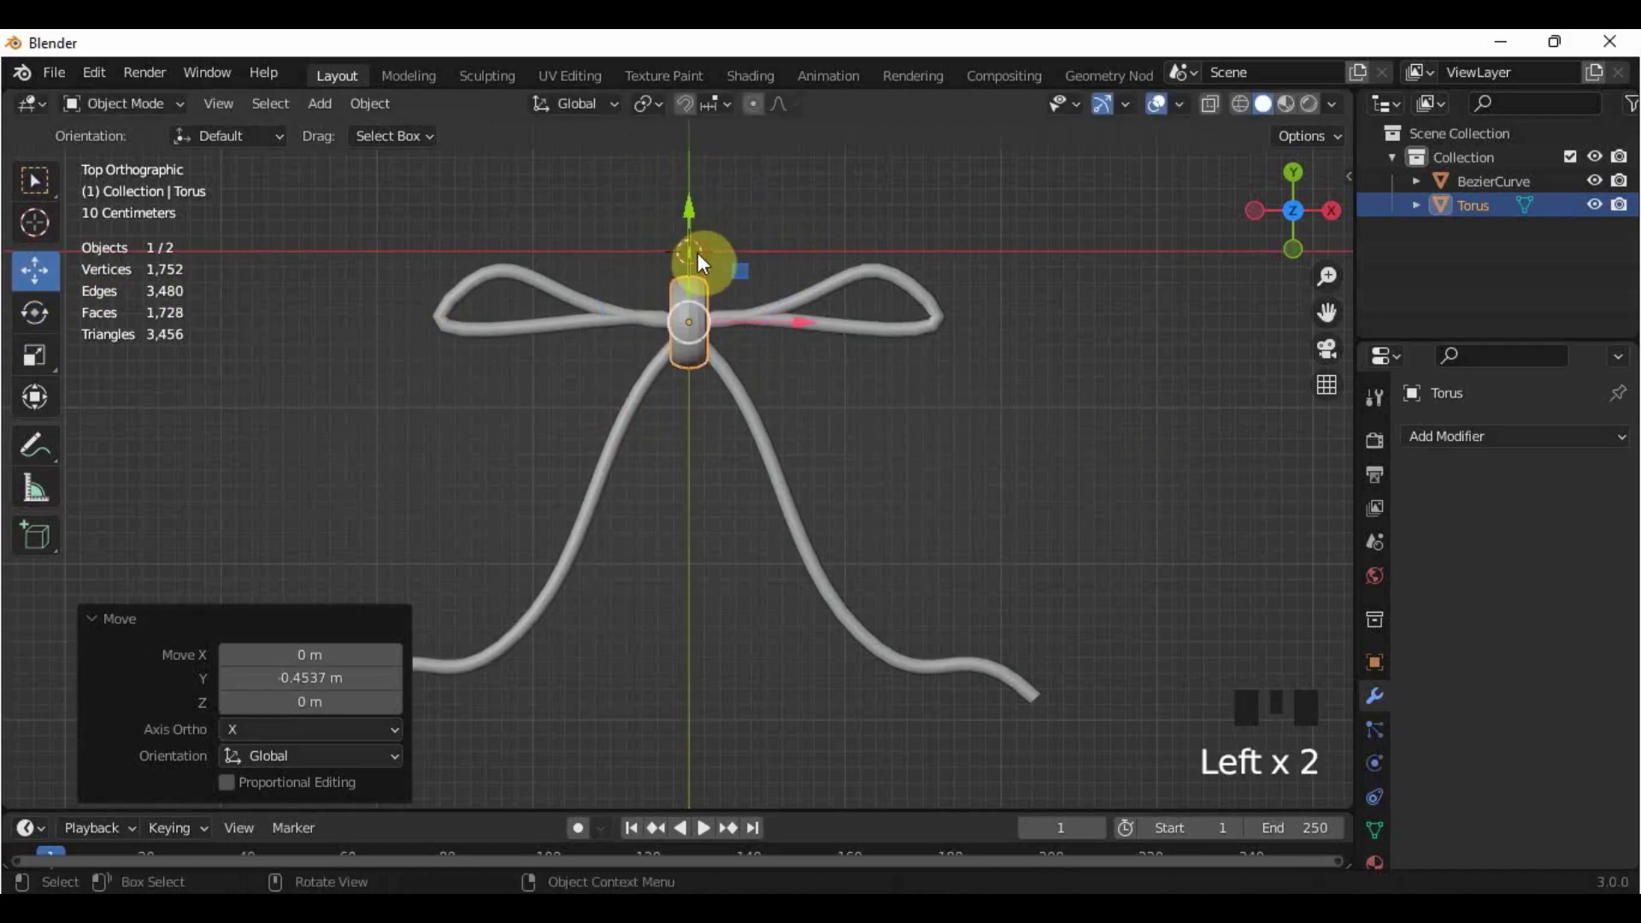
pyautogui.scroll(3, 834, 309)
pyautogui.keyDown('shift'); pyautogui.moveTo(834, 309); pyautogui.dragTo(826, 474, button='middle'); pyautogui.keyUp('shift')
pyautogui.scroll(5, 820, 505)
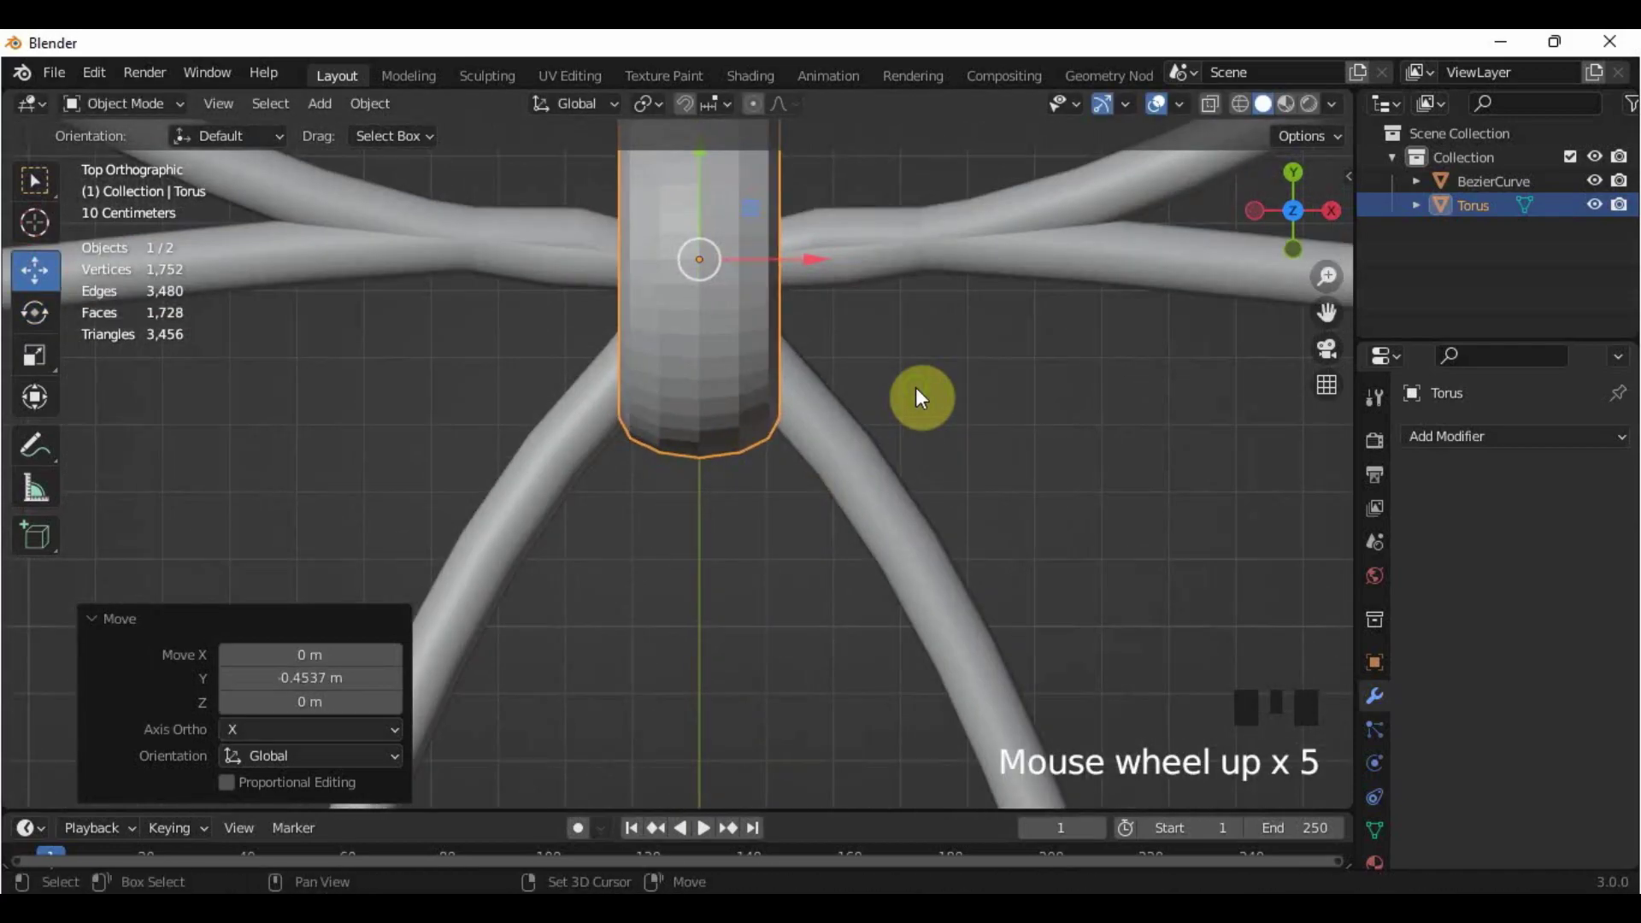
pyautogui.keyDown('shift'); pyautogui.moveTo(915, 387); pyautogui.dragTo(897, 576, button='middle'); pyautogui.keyUp('shift')
# Step: Shrink the torus further, widen it to 1.542 on X, and flatten it to half height on Z
pyautogui.press('s')
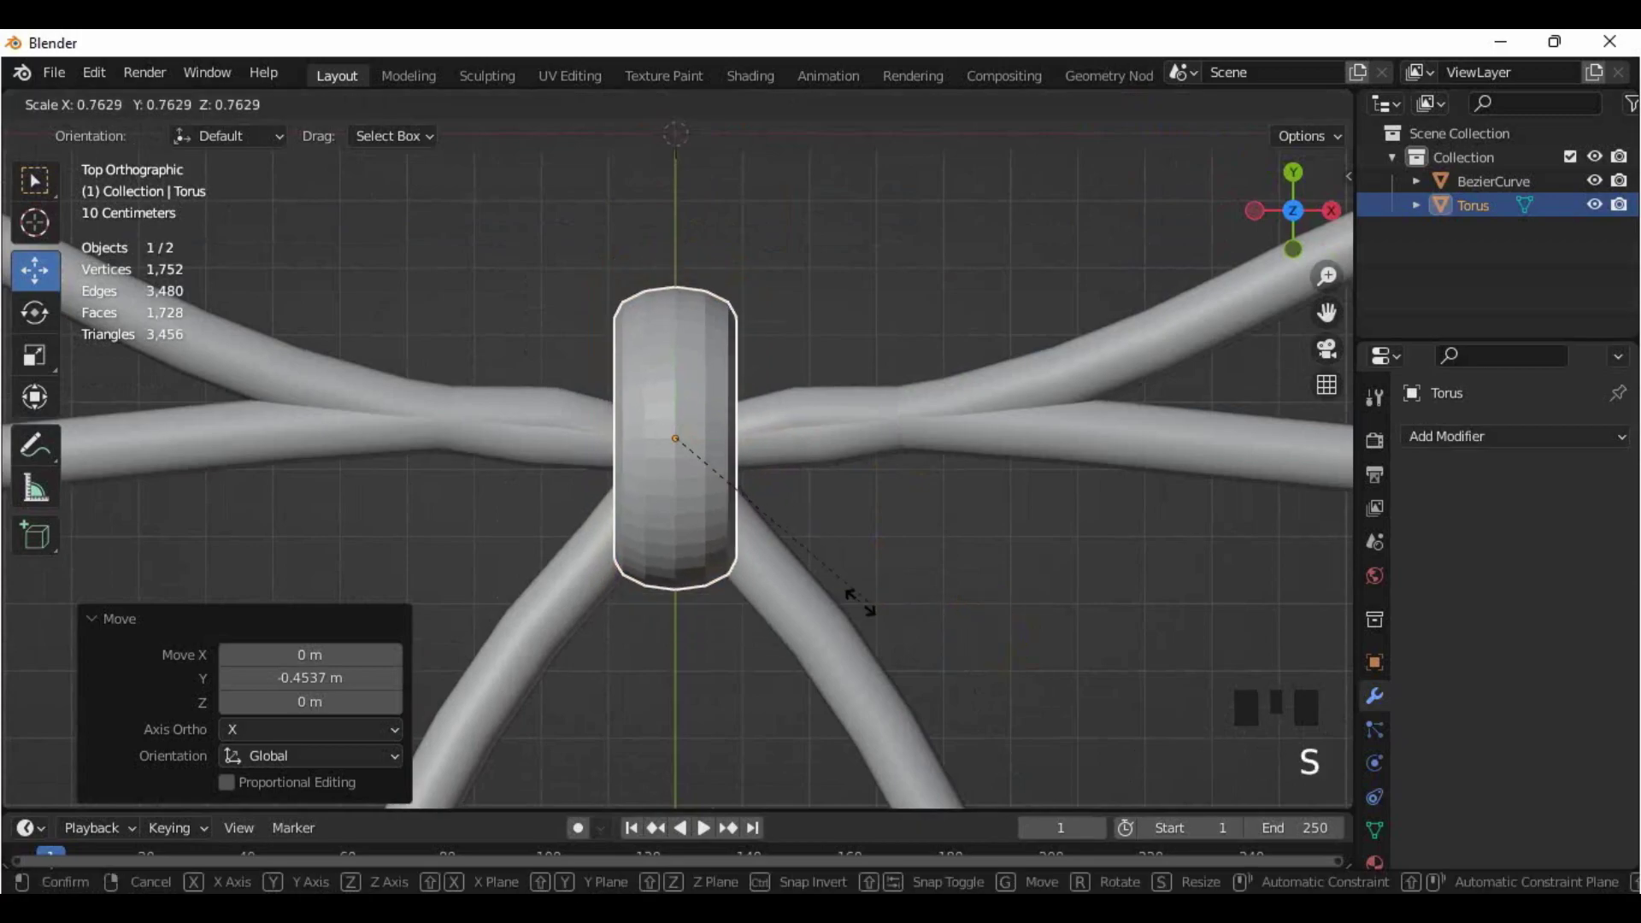
pyautogui.click(763, 610)
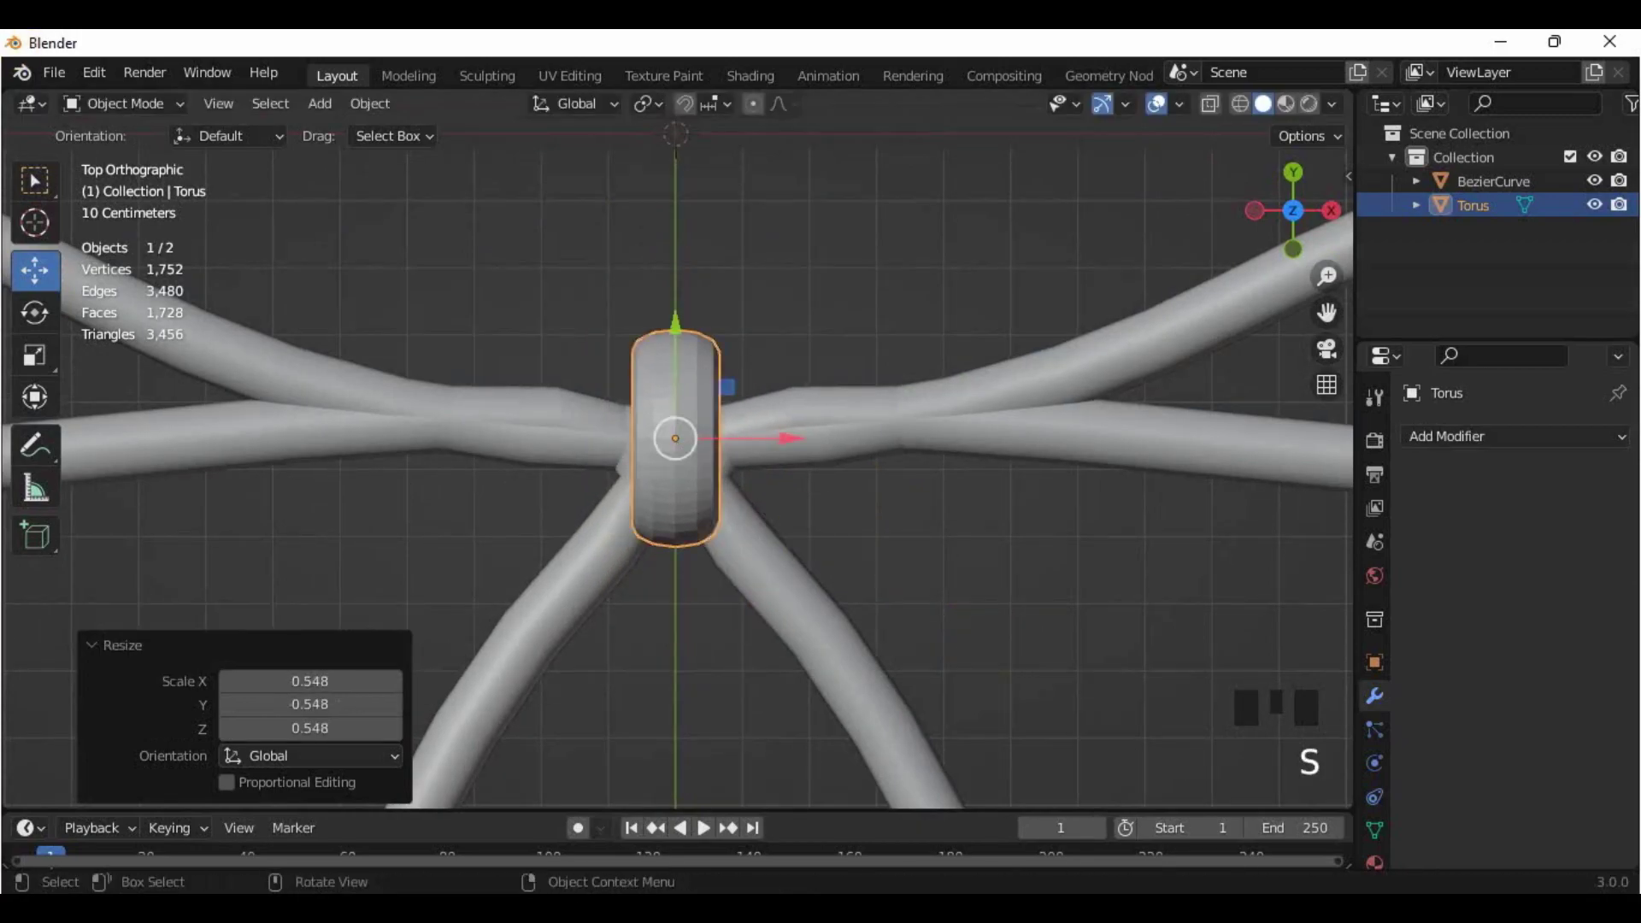
pyautogui.press('s')
pyautogui.press('x')
pyautogui.click(893, 531)
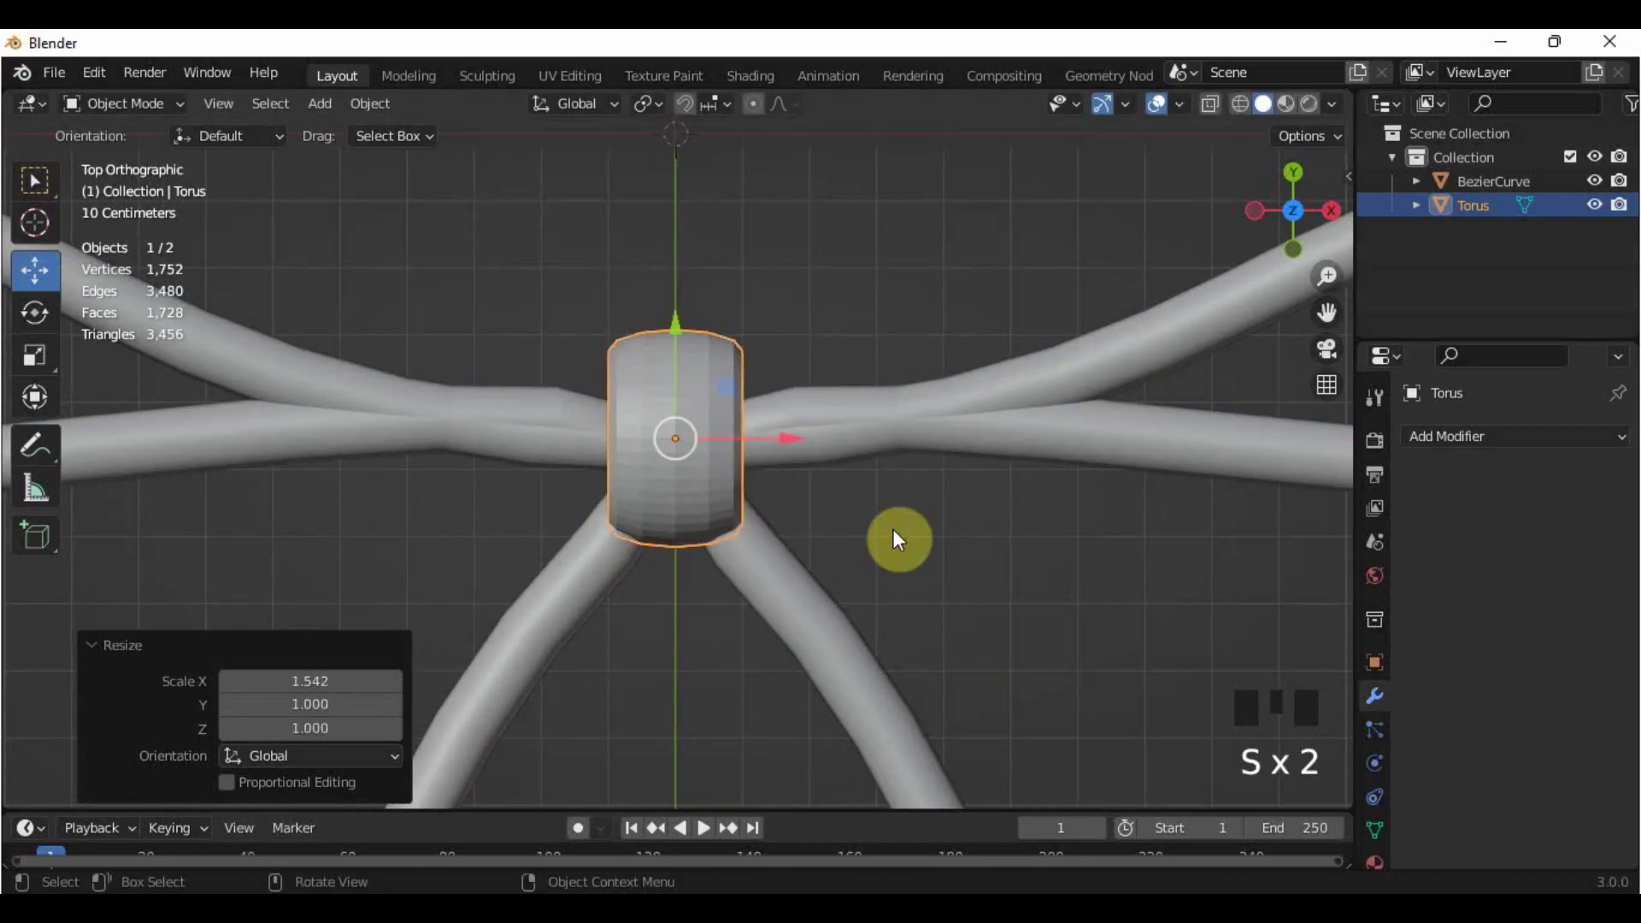
pyautogui.press('KP_3')
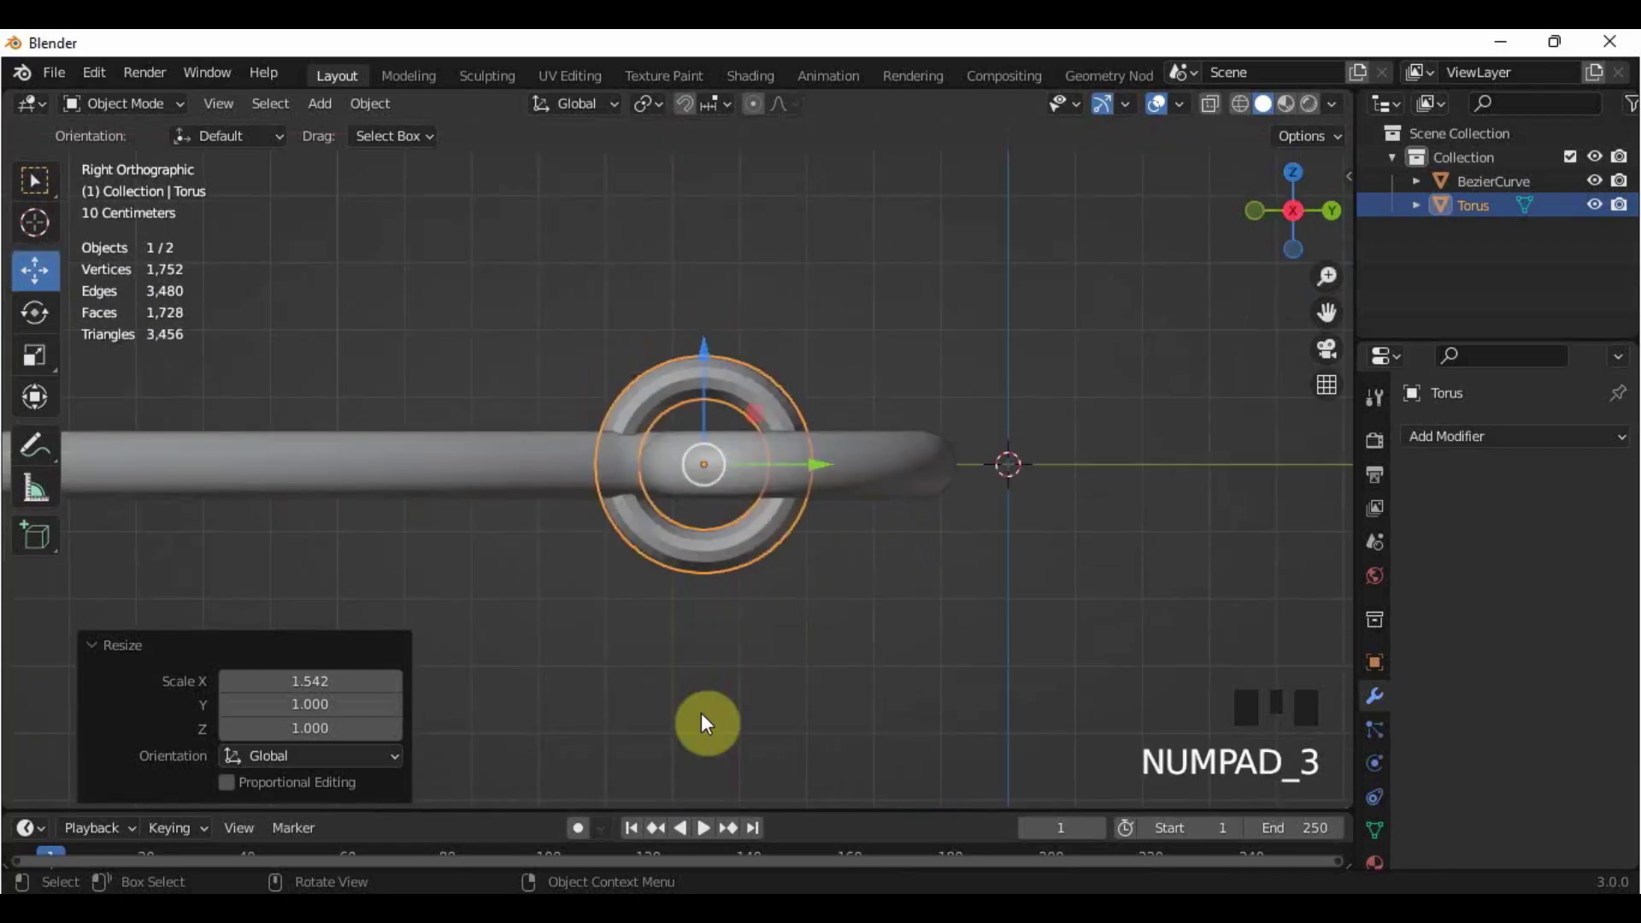
pyautogui.press('s')
pyautogui.press('z')
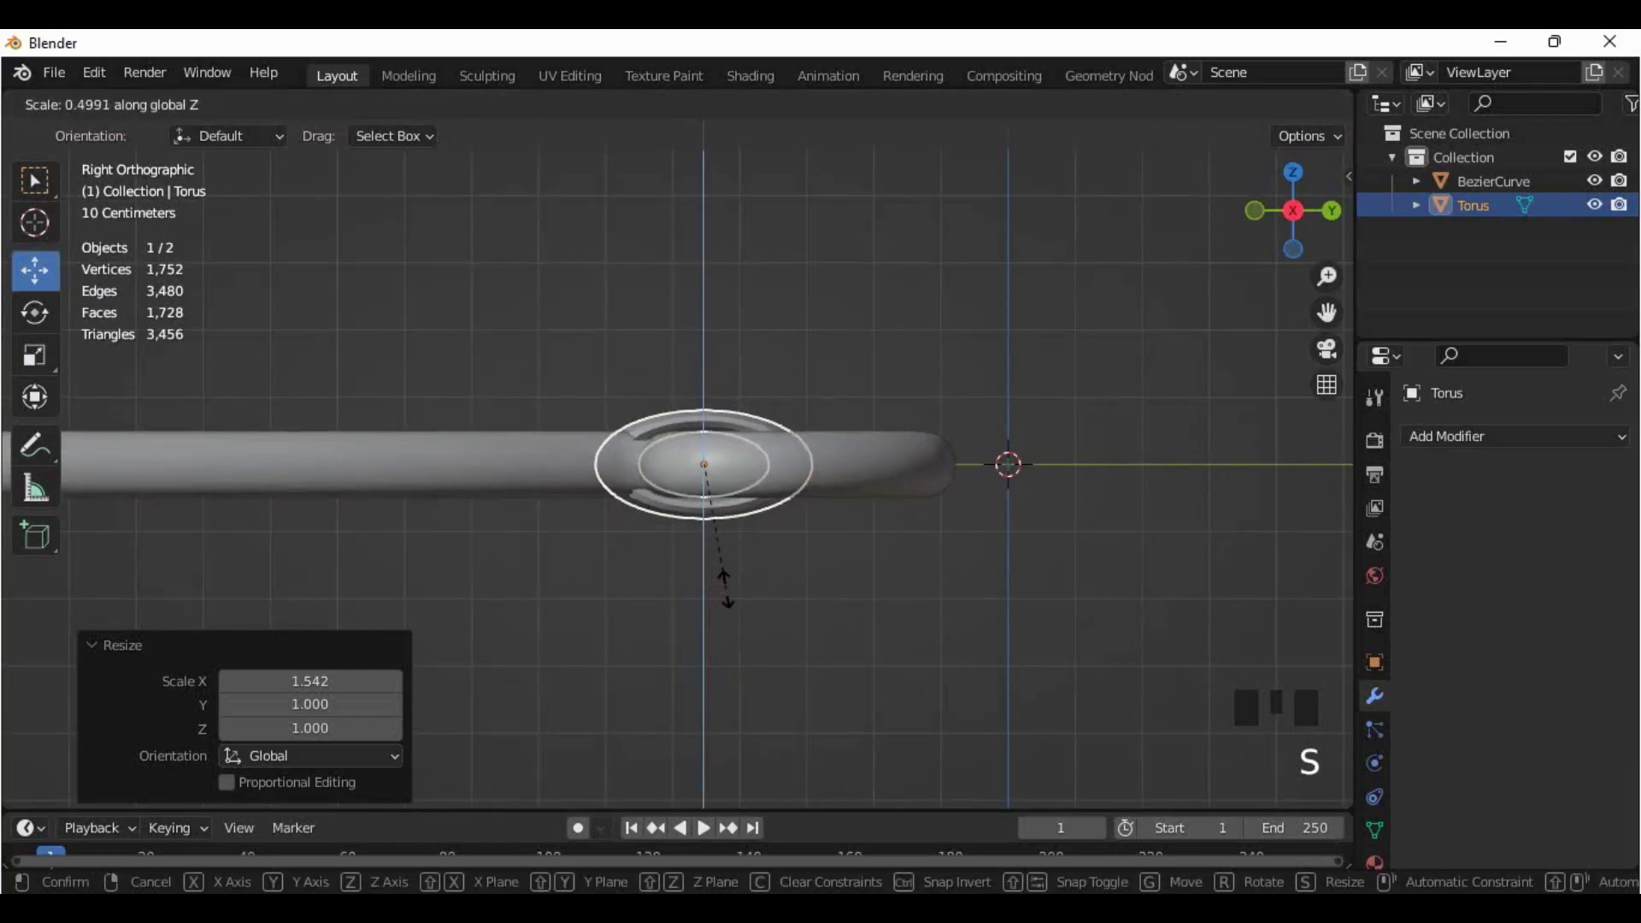
pyautogui.click(721, 579)
# Step: Squeeze the torus to 0.707 along Y, nudge it along Y, and adjust its X width
pyautogui.moveTo(781, 521); pyautogui.dragTo(781, 644, button='middle')
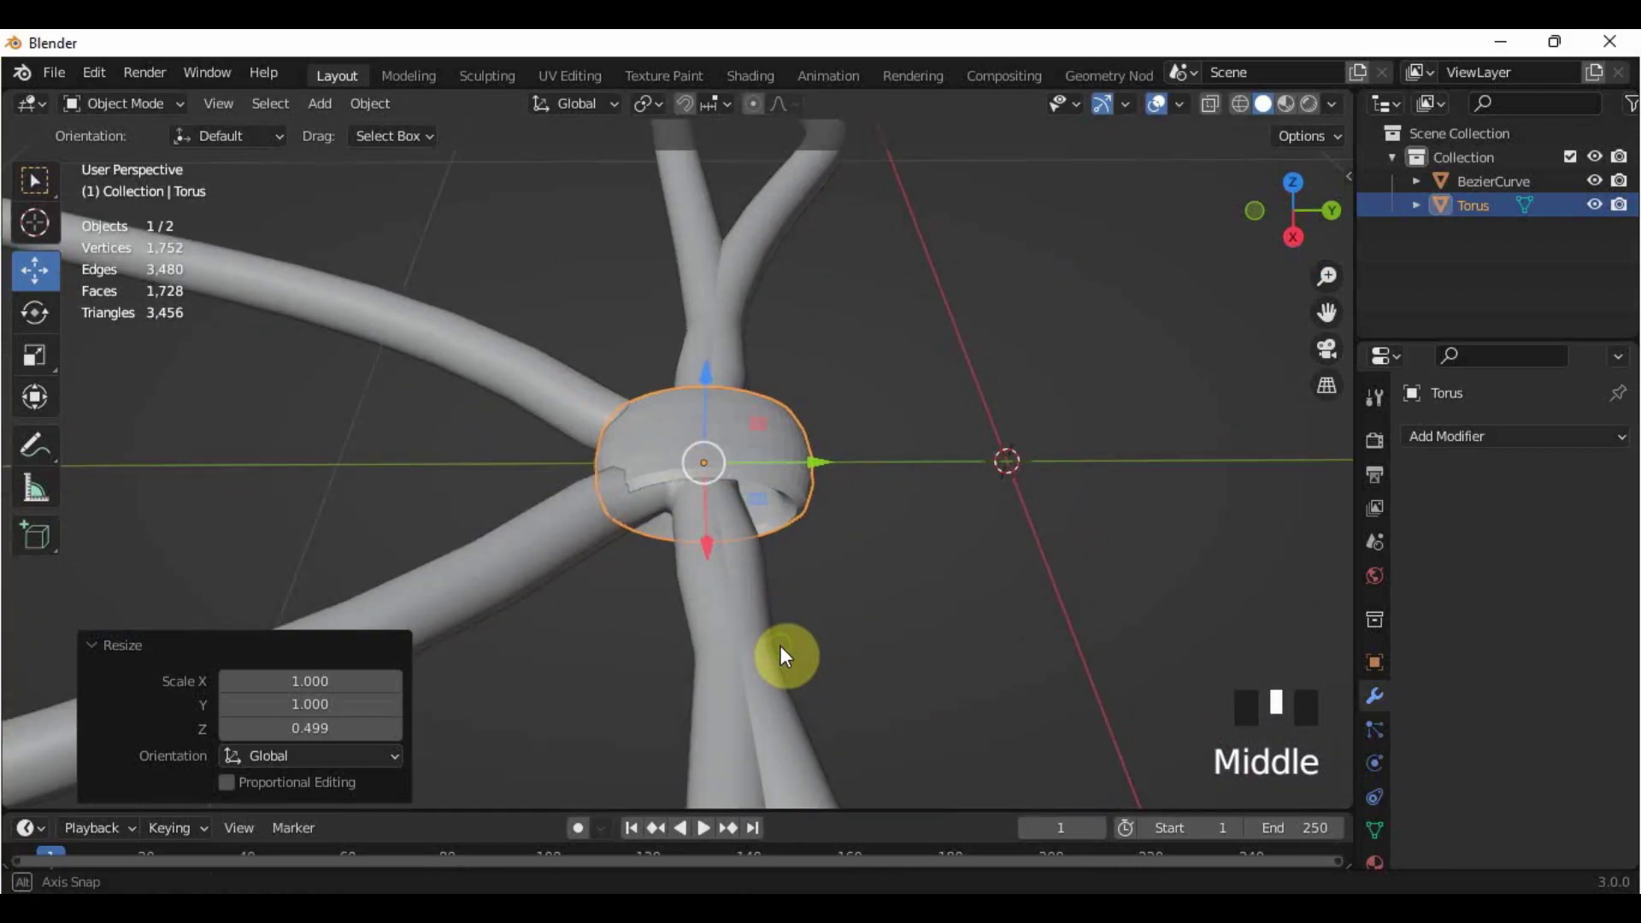
pyautogui.moveTo(807, 465); pyautogui.dragTo(782, 470)
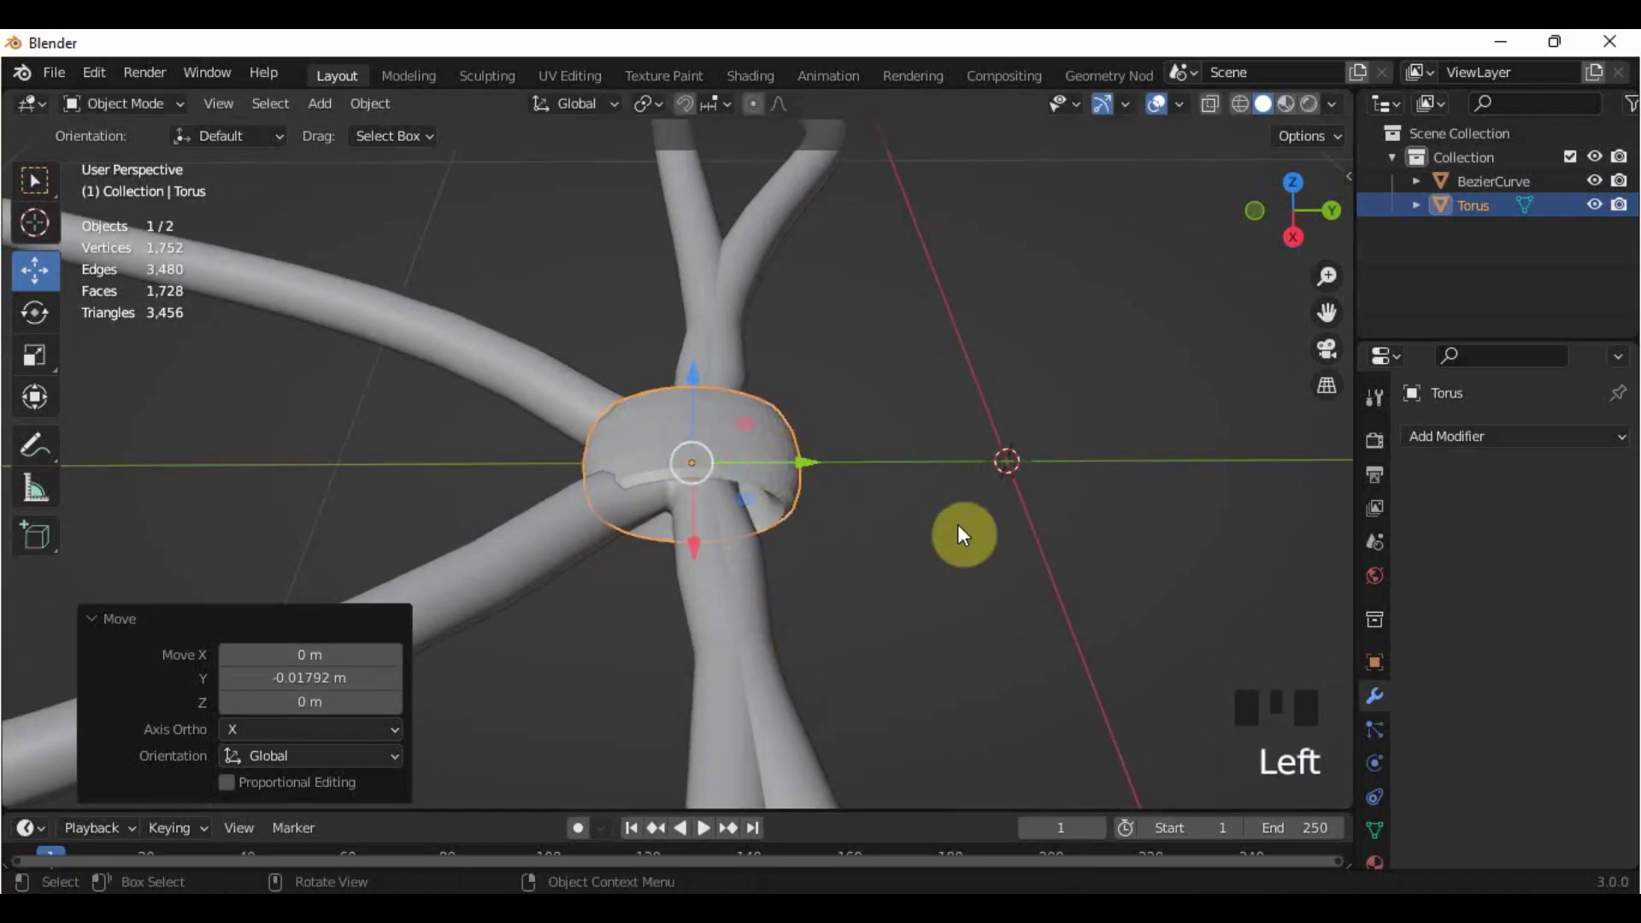
pyautogui.press('s')
pyautogui.press('y')
pyautogui.click(878, 540)
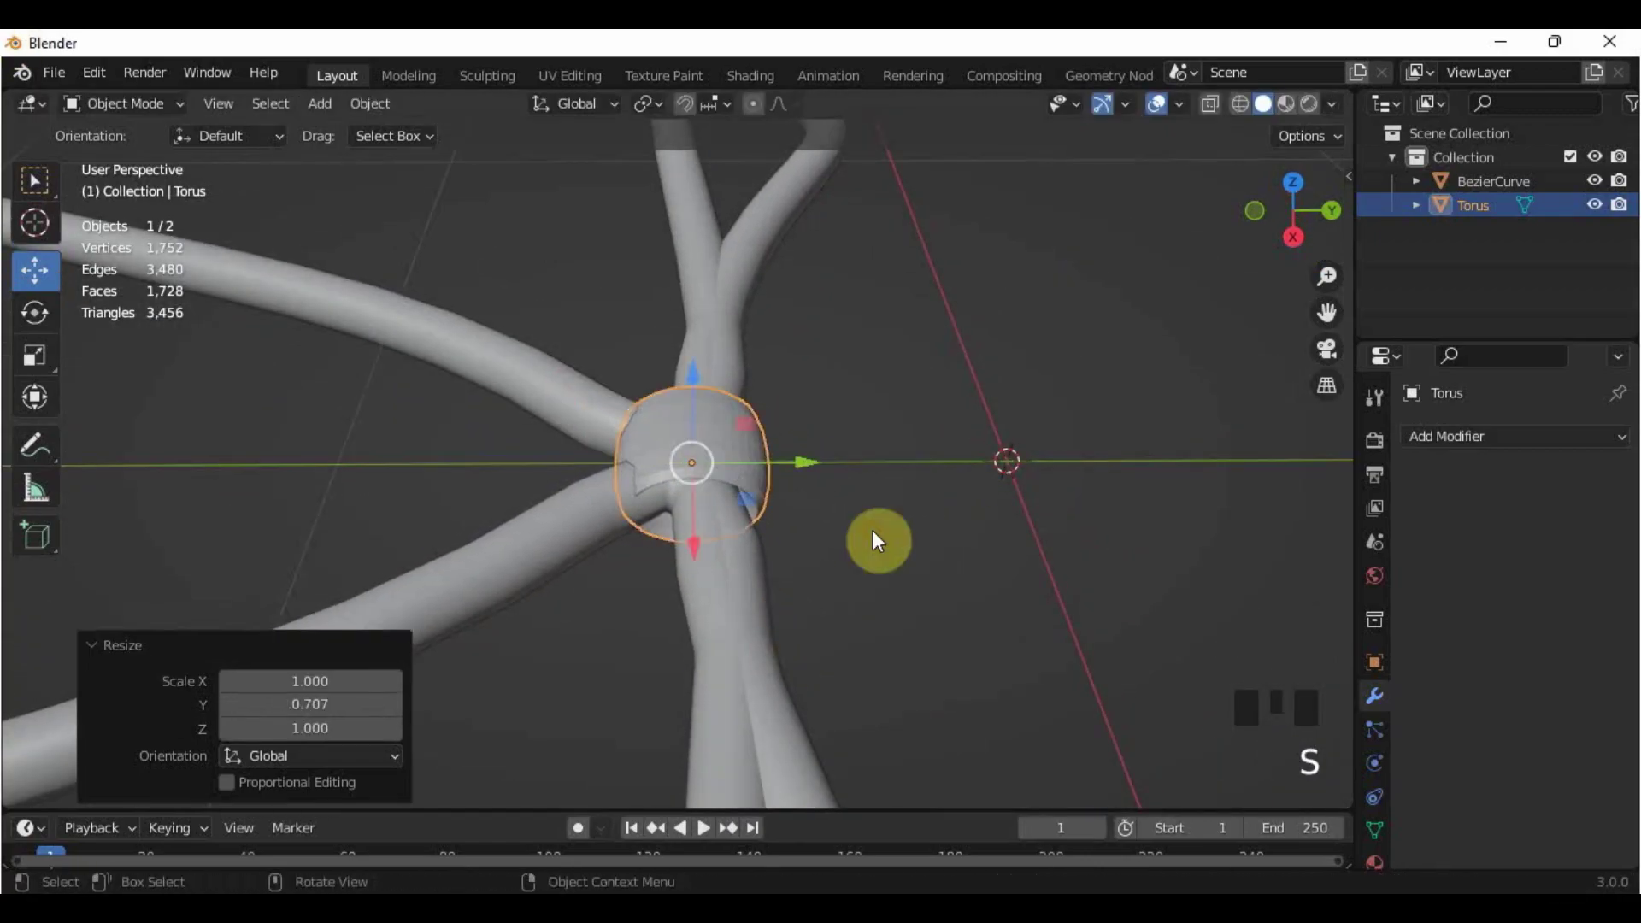
pyautogui.moveTo(800, 467)
pyautogui.mouseDown()
pyautogui.moveTo(773, 457)
pyautogui.moveTo(794, 456)
pyautogui.mouseUp()
pyautogui.moveTo(549, 535); pyautogui.dragTo(865, 542, button='middle')
pyautogui.press('s')
pyautogui.press('x')
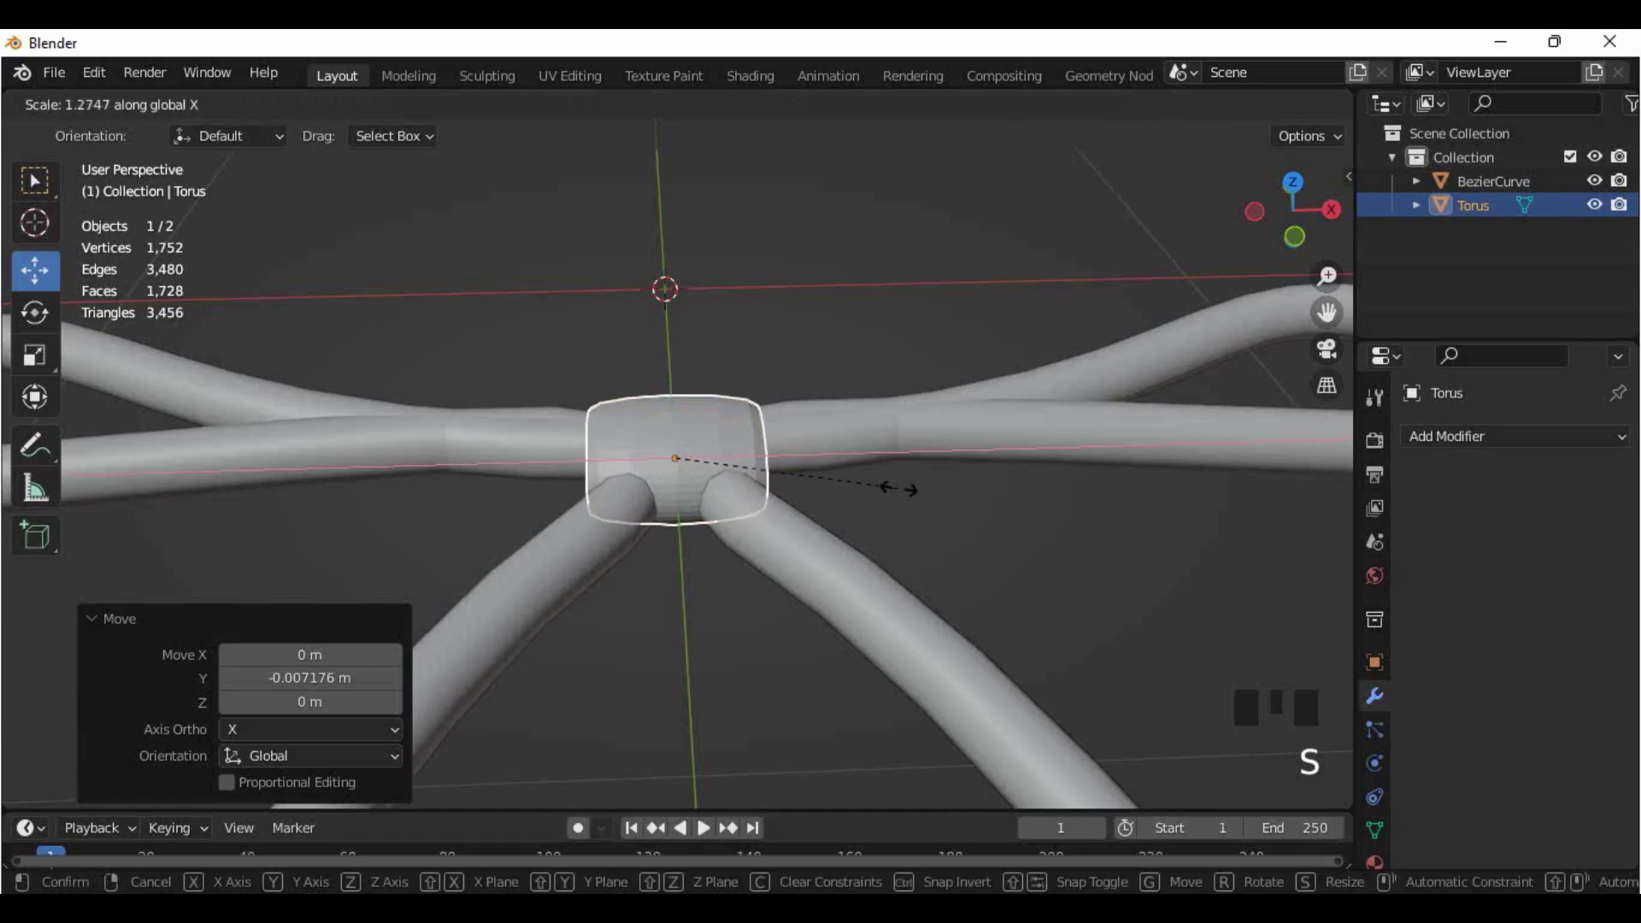
pyautogui.click(863, 487)
# Step: Apply smooth shading to the torus
pyautogui.click(962, 560)
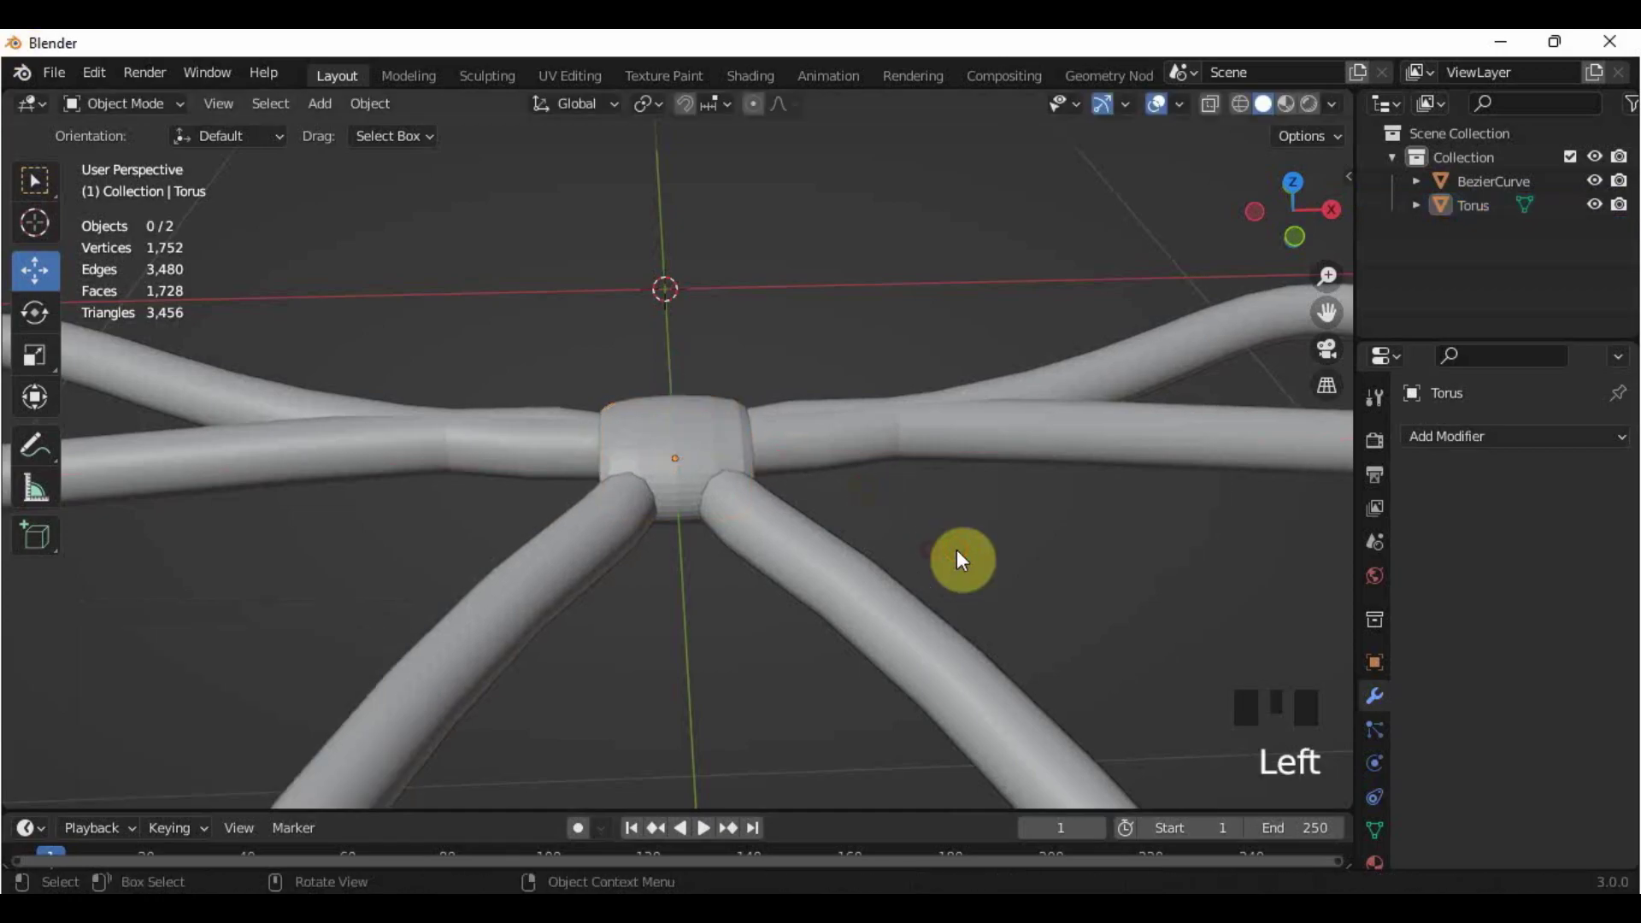
pyautogui.click(728, 436)
pyautogui.rightClick(728, 434)
pyautogui.click(698, 385)
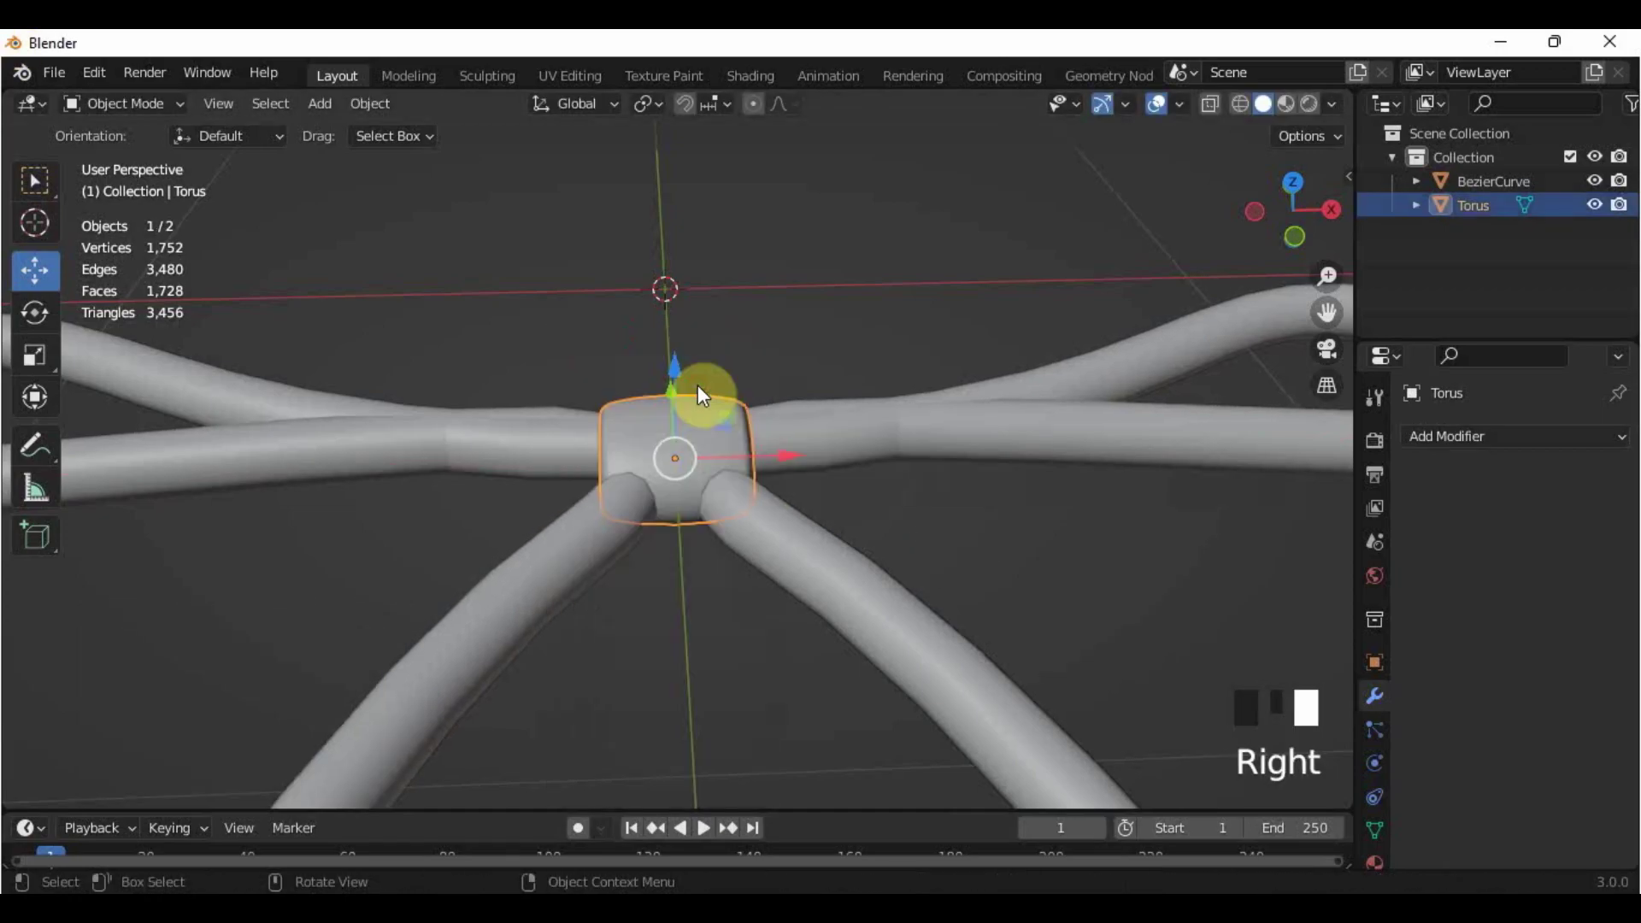
pyautogui.click(970, 549)
pyautogui.moveTo(971, 549); pyautogui.dragTo(940, 513, button='middle')
pyautogui.click(737, 441)
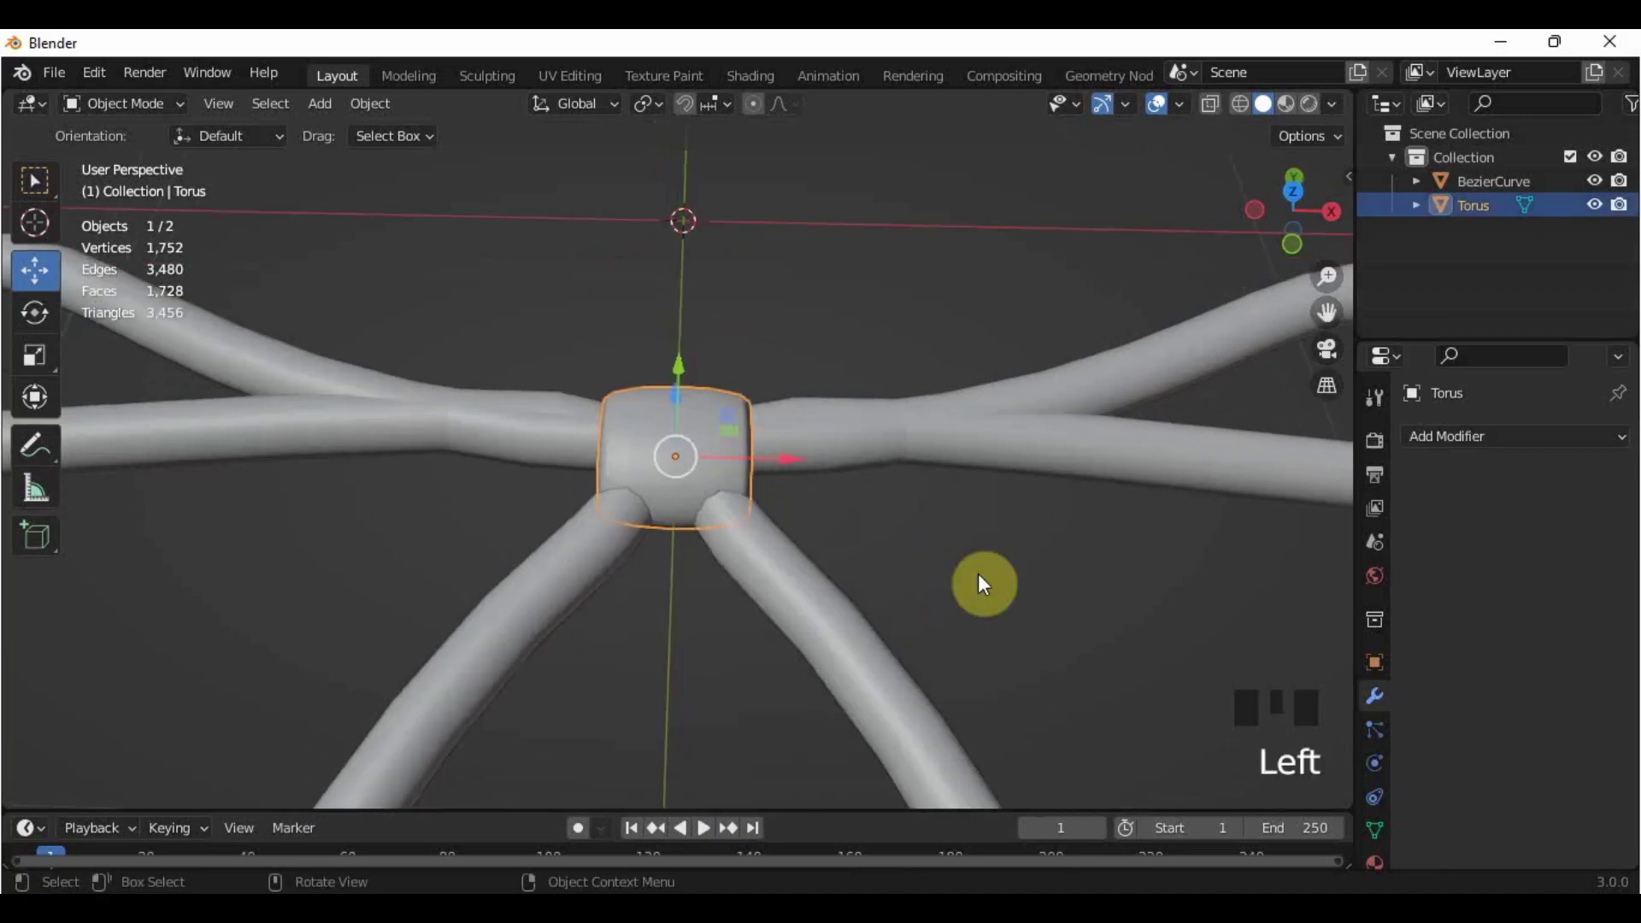
# Step: Average the torus normals weighted by face area, then view the bow from the top
pyautogui.press('Tab')
pyautogui.hotkey('alt', 'n')
pyautogui.moveTo(987, 577)
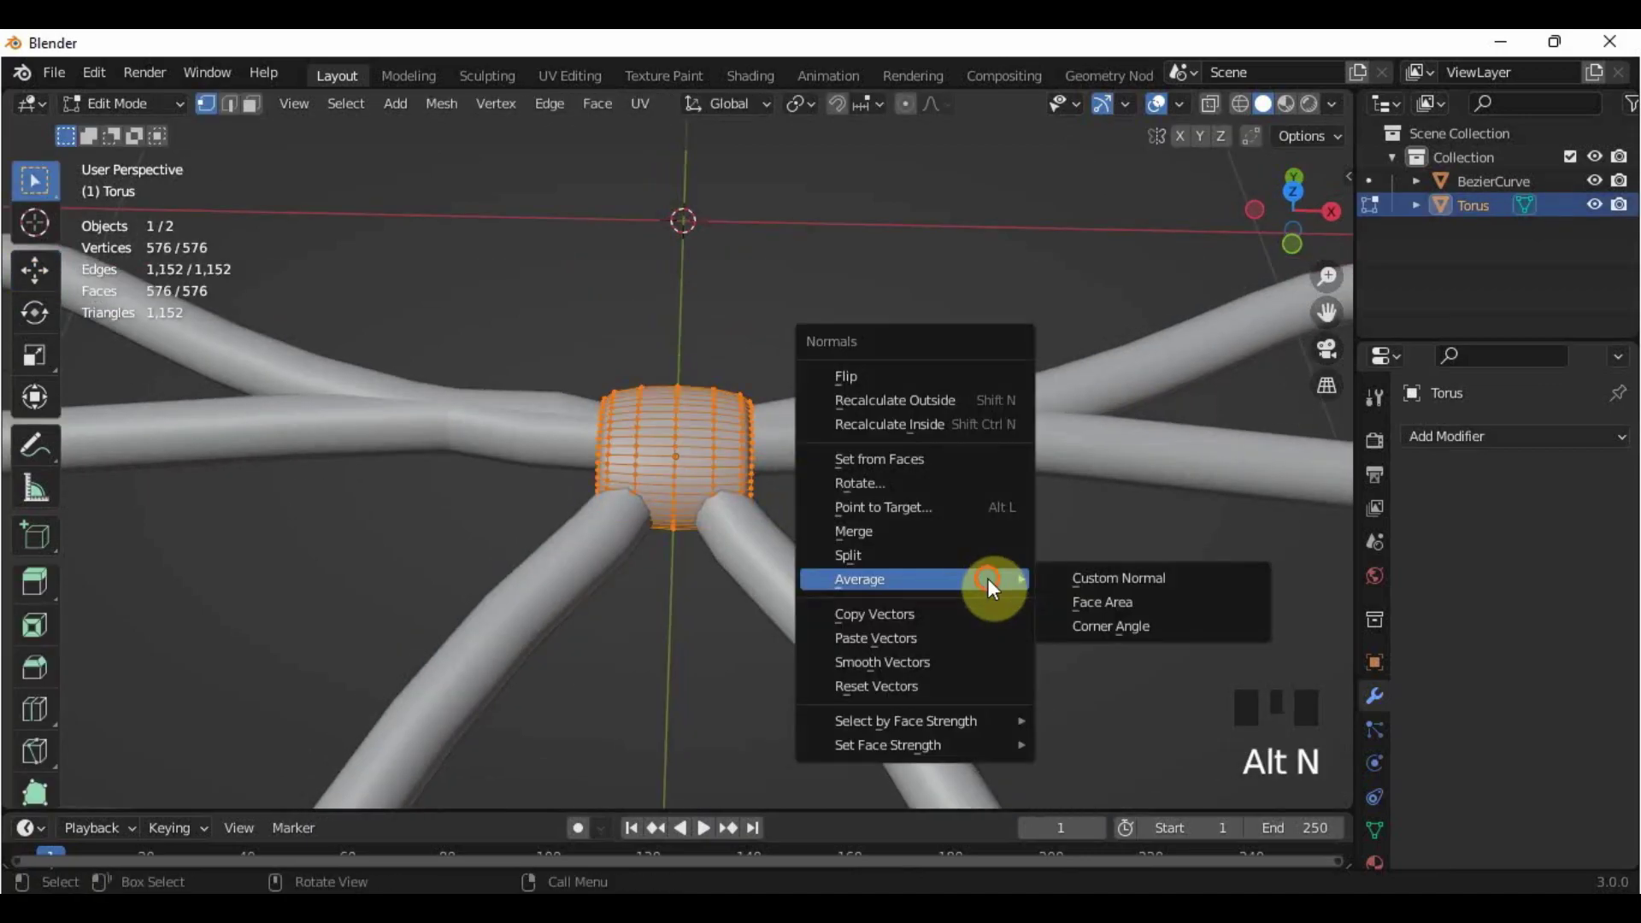
pyautogui.click(1087, 598)
pyautogui.press('Tab')
pyautogui.click(1091, 601)
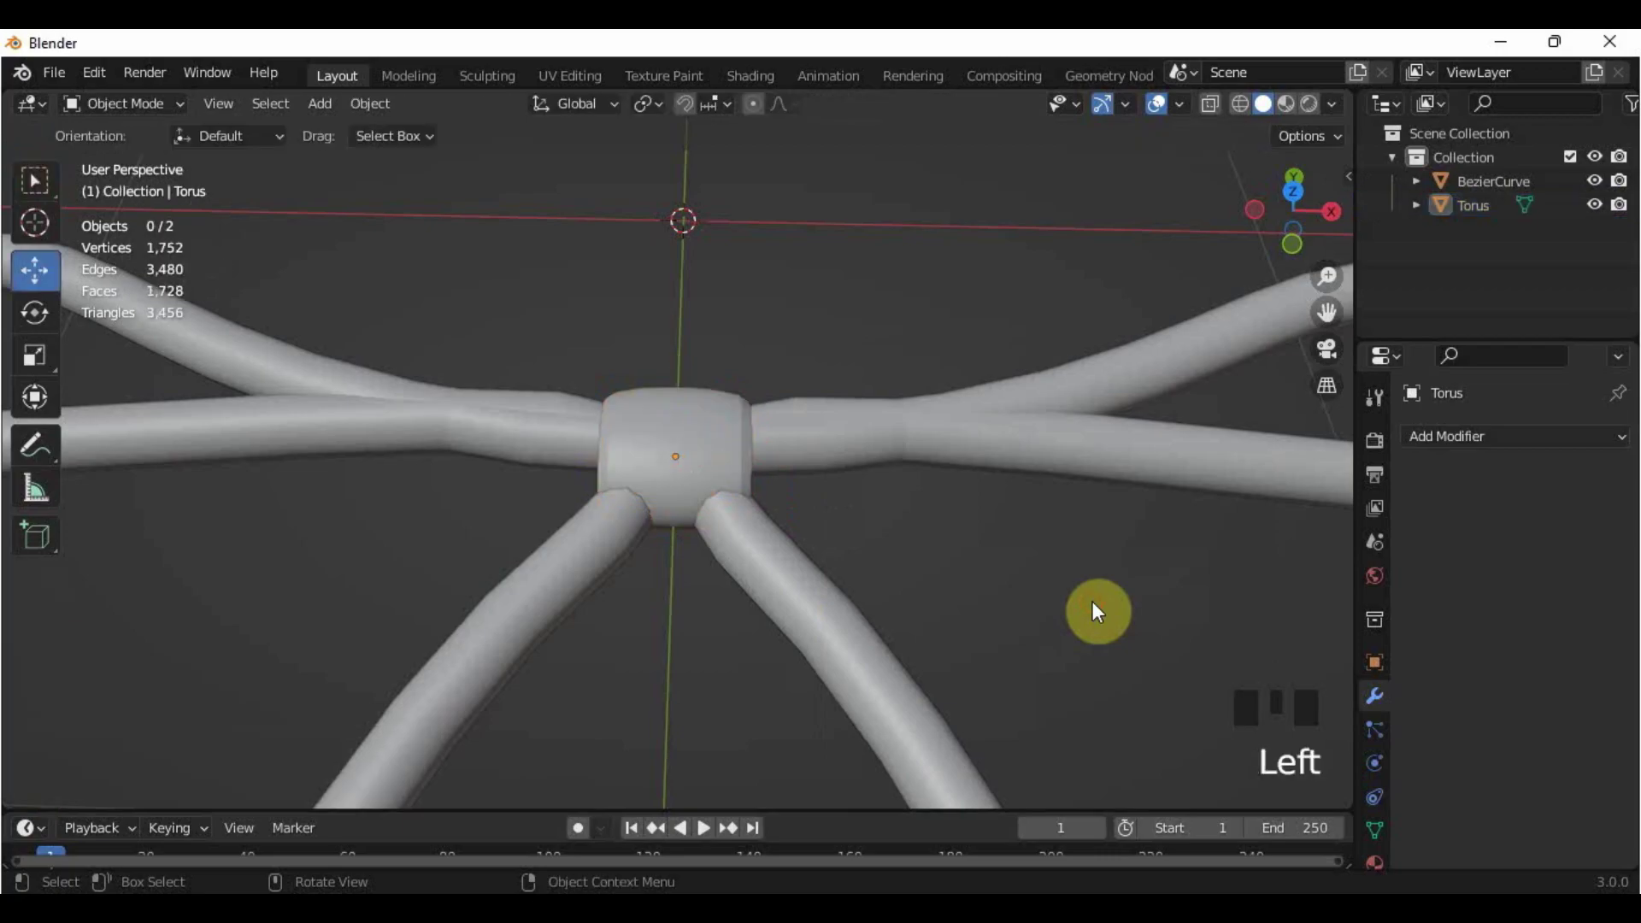
pyautogui.moveTo(1048, 602); pyautogui.dragTo(1036, 705, button='middle')
pyautogui.scroll(-3, 1023, 668)
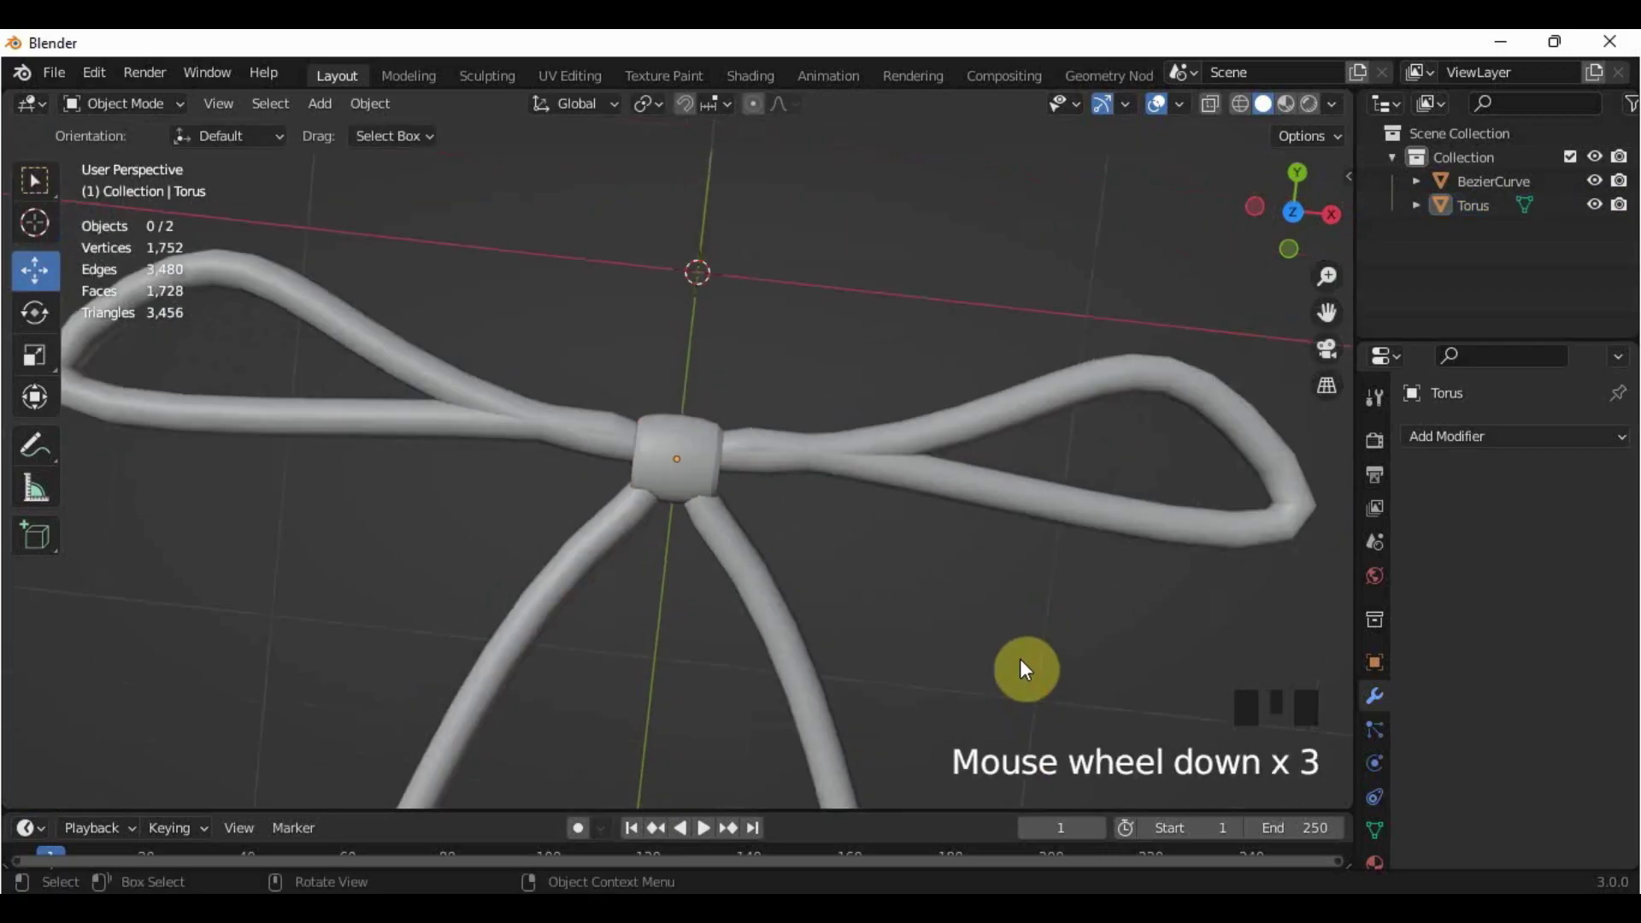
pyautogui.moveTo(991, 605)
pyautogui.mouseDown(button='middle')
pyautogui.moveTo(839, 550)
pyautogui.moveTo(844, 440)
pyautogui.moveTo(740, 451)
pyautogui.moveTo(971, 476)
pyautogui.moveTo(1014, 652)
pyautogui.moveTo(1023, 600)
pyautogui.mouseUp(button='middle')
pyautogui.press('KP_7')
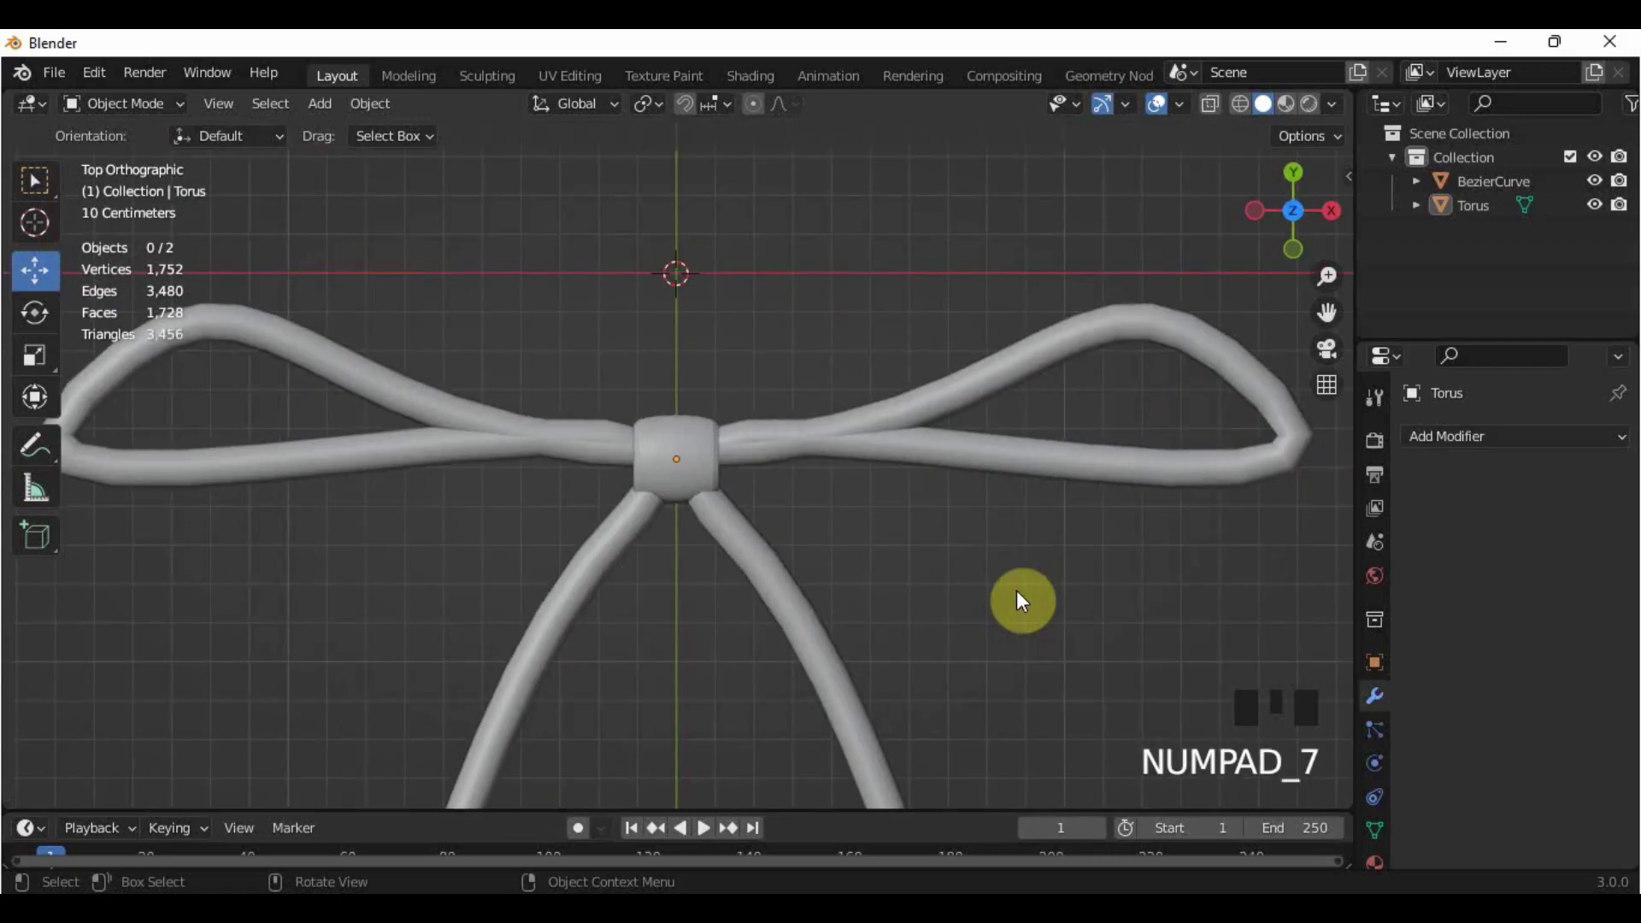
# Step: Un-subdivide the torus mesh in face select mode down to 144 vertices
pyautogui.press('Tab')
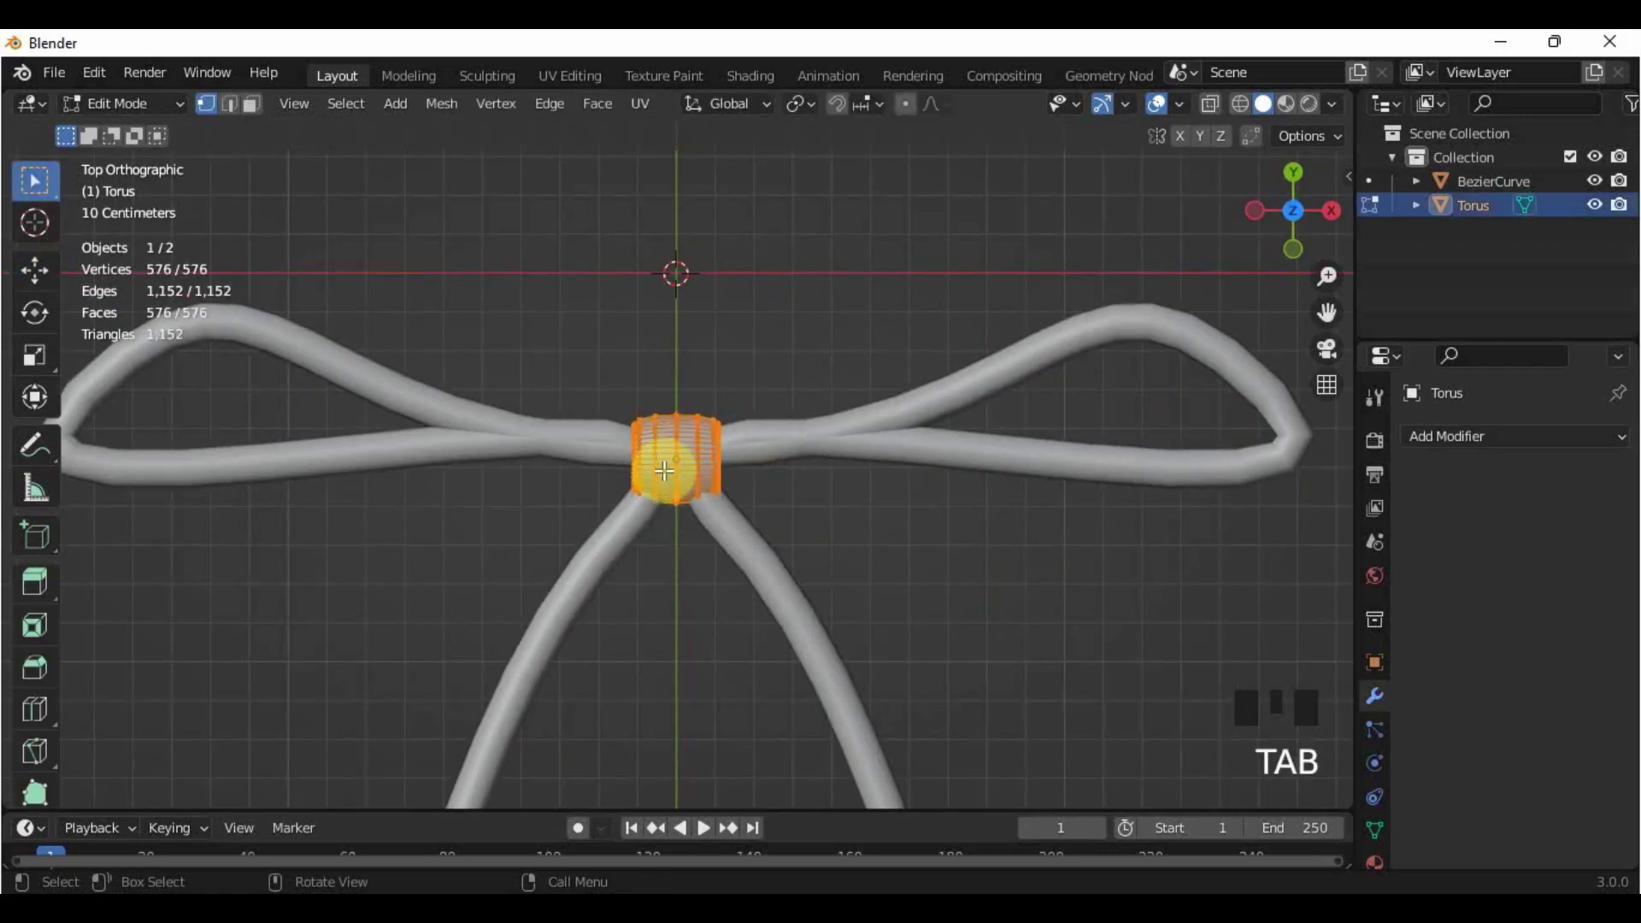
pyautogui.scroll(4, 667, 530)
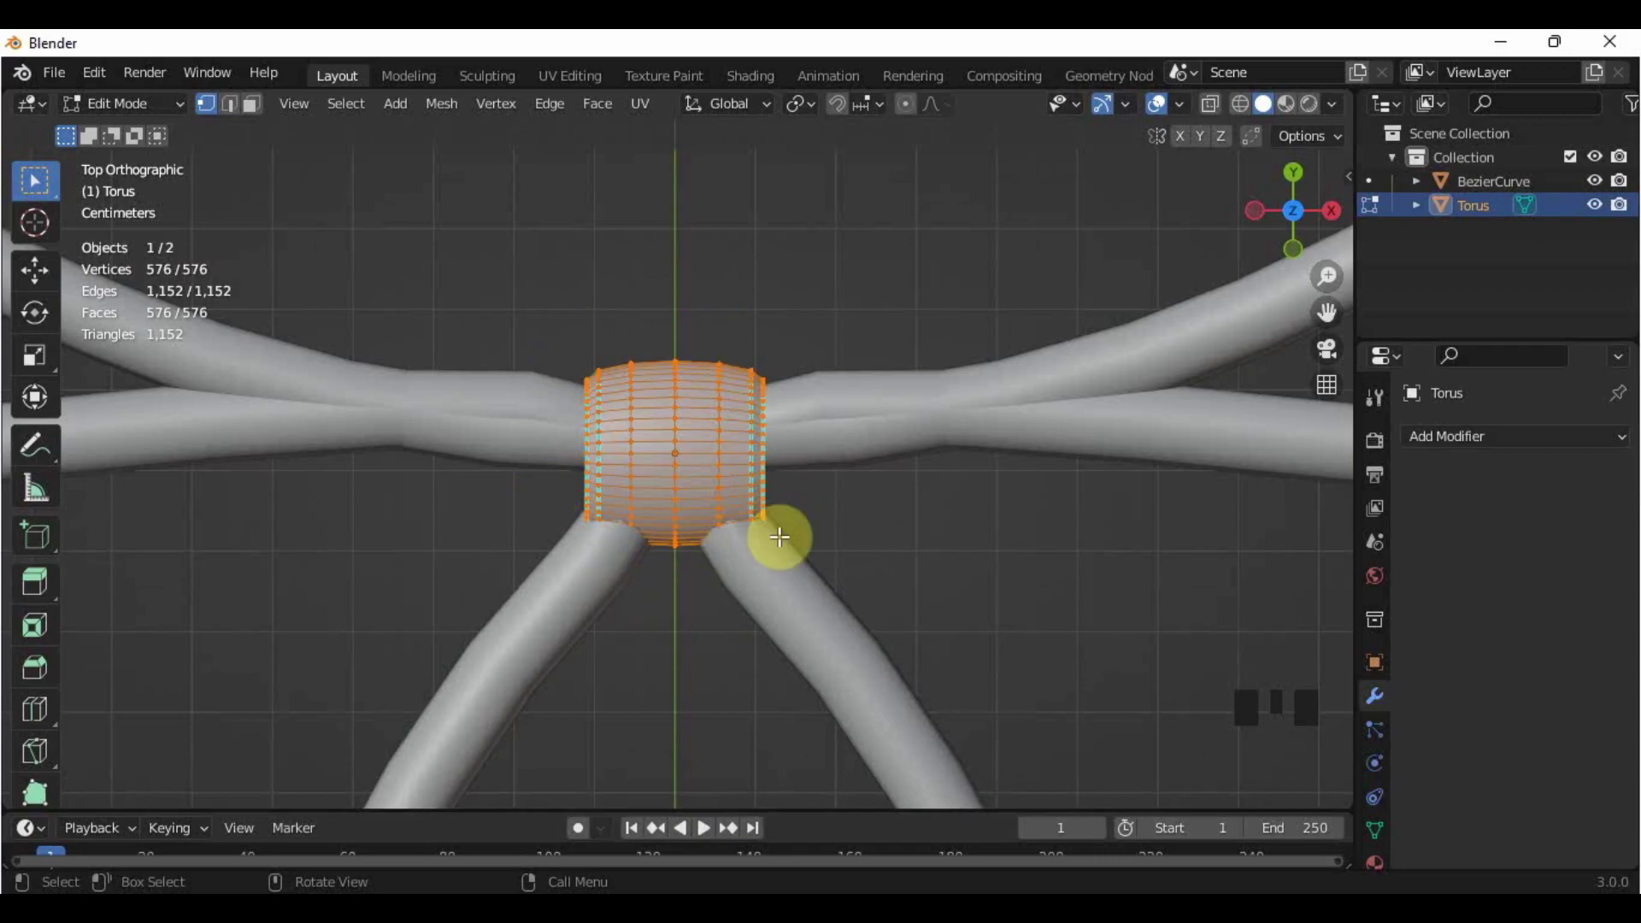
pyautogui.click(253, 105)
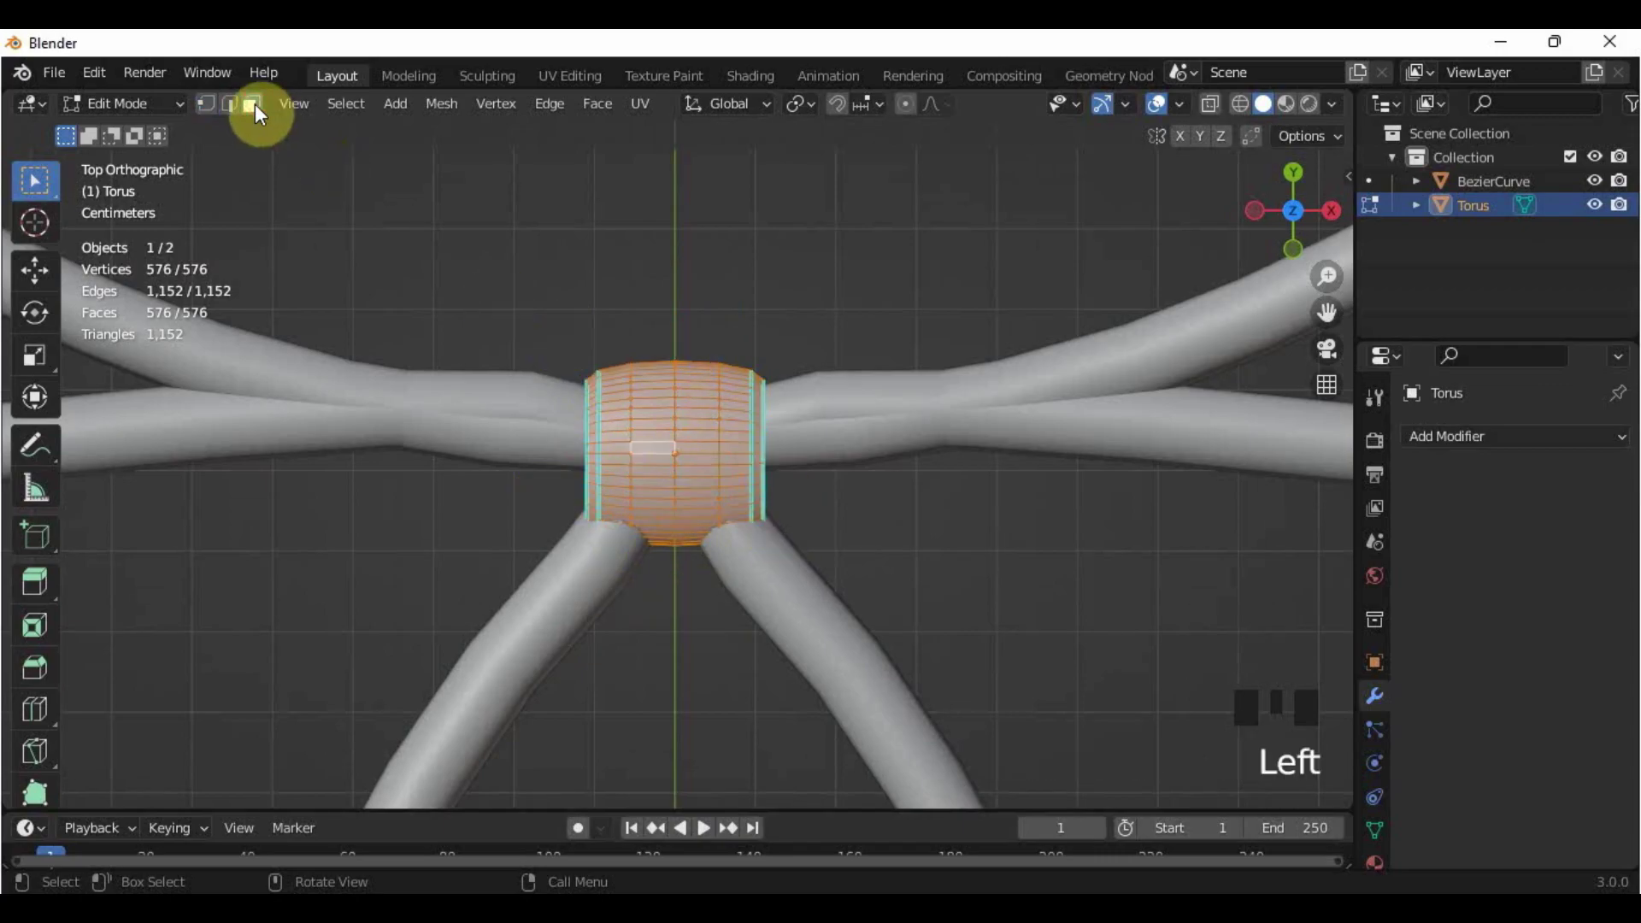
pyautogui.rightClick(686, 440)
pyautogui.click(675, 495)
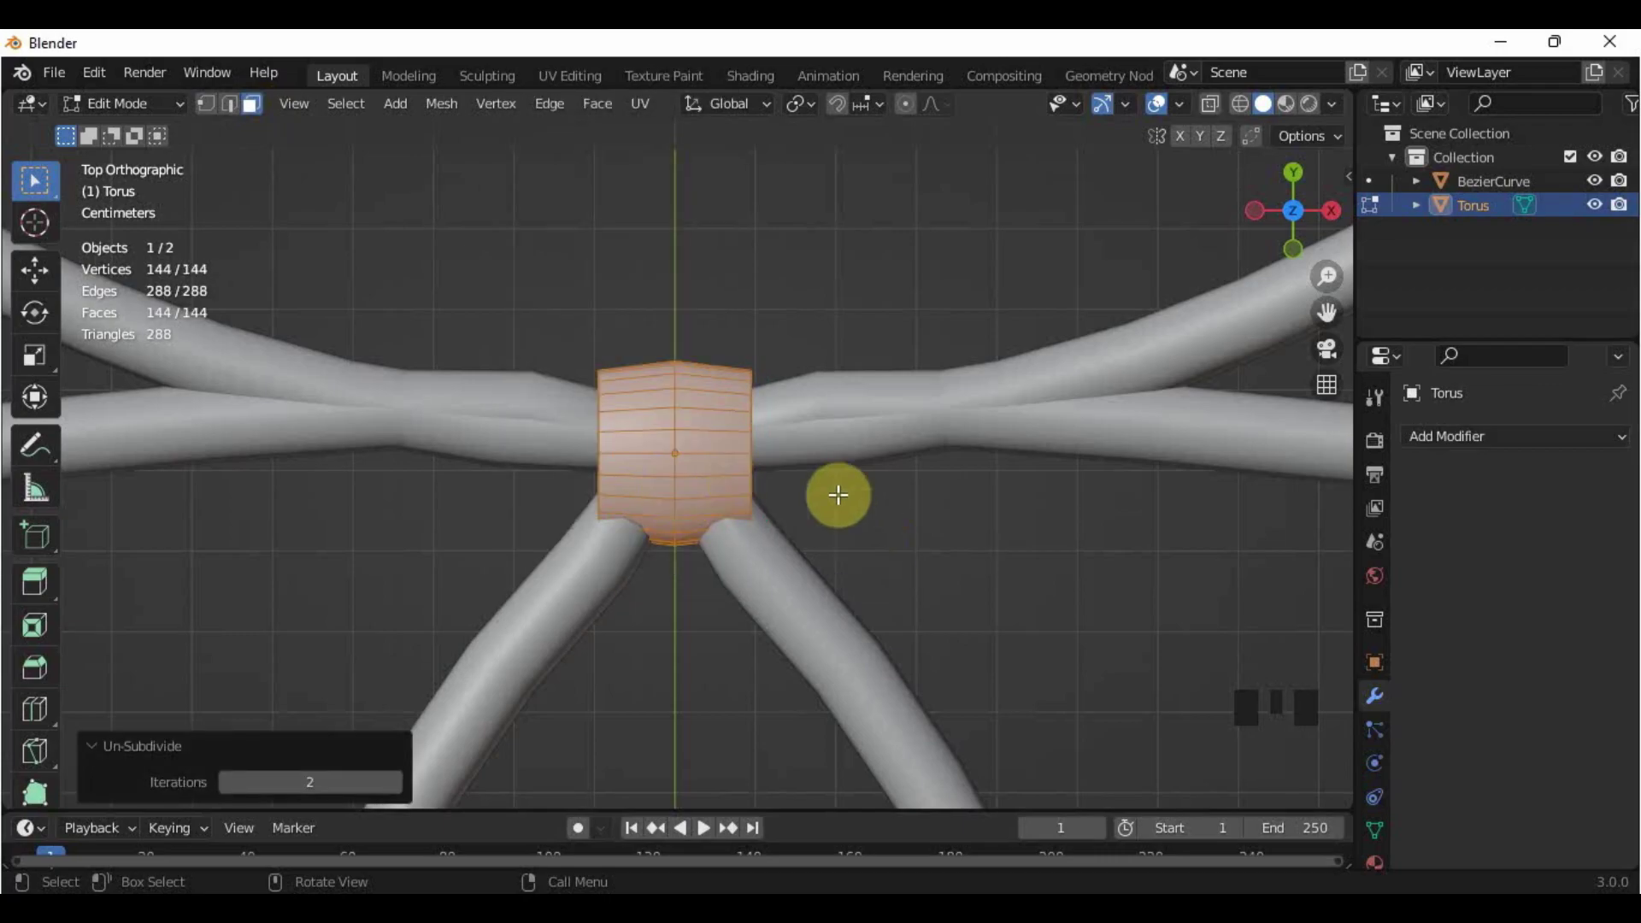
# Step: Widen the torus mesh 1.263 along X and return to Object Mode
pyautogui.press('s')
pyautogui.click(875, 489)
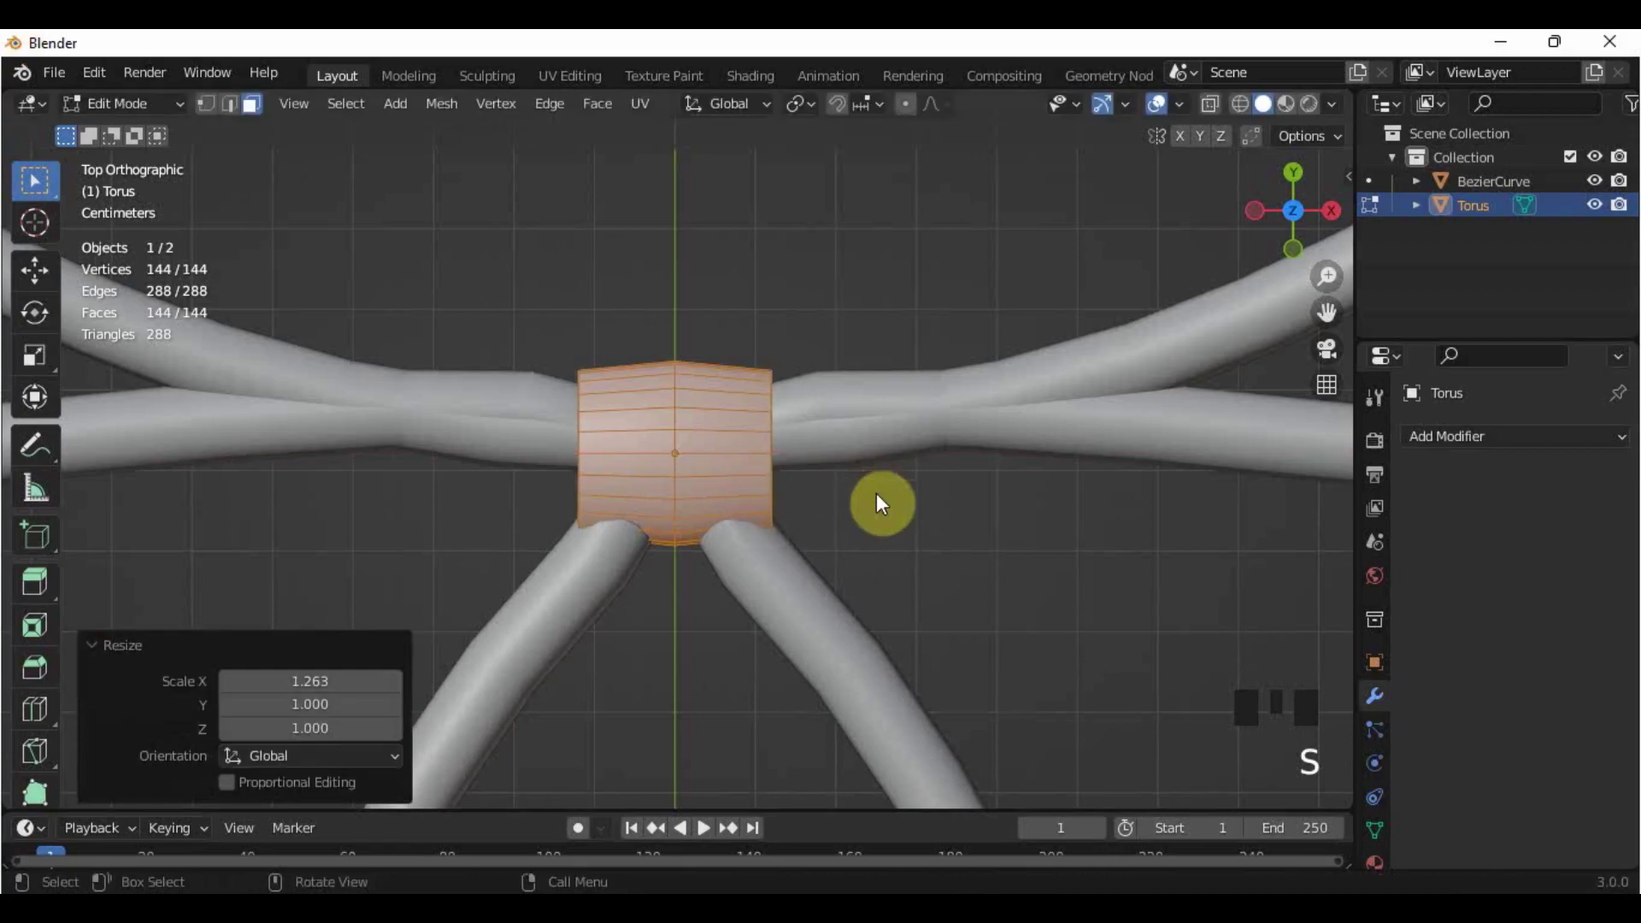
pyautogui.press('Tab')
pyautogui.click(879, 500)
pyautogui.scroll(-2, 879, 517)
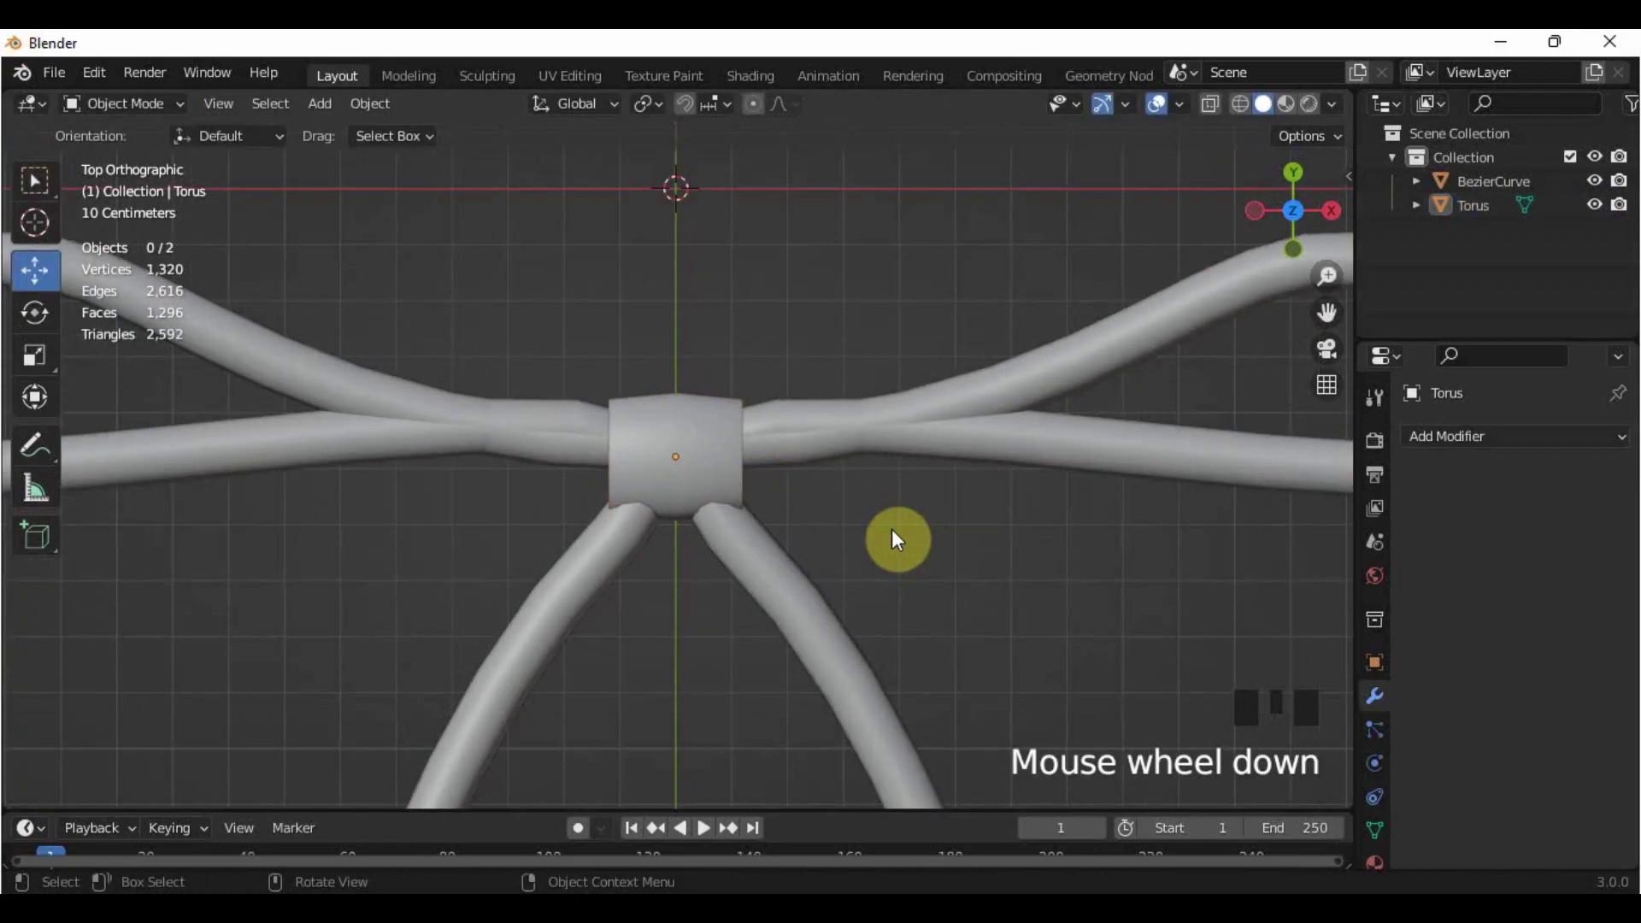
# Step: Join the bow curve and the torus into a single Torus object
pyautogui.press('a')
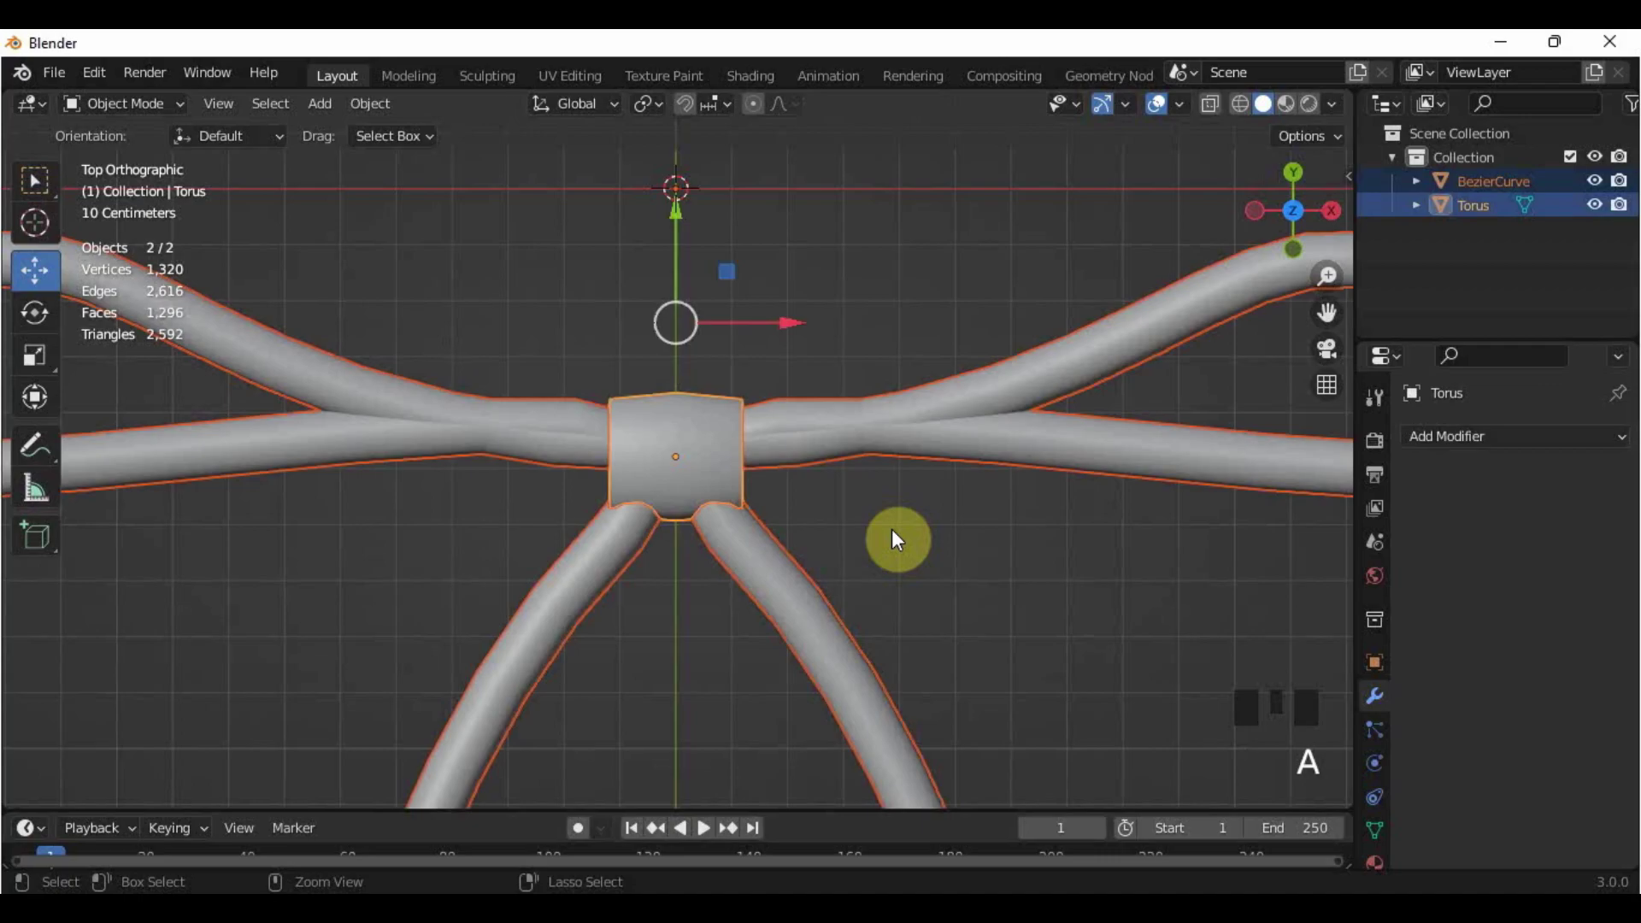
pyautogui.hotkey('ctrl', 'j')
pyautogui.scroll(-7, 880, 546)
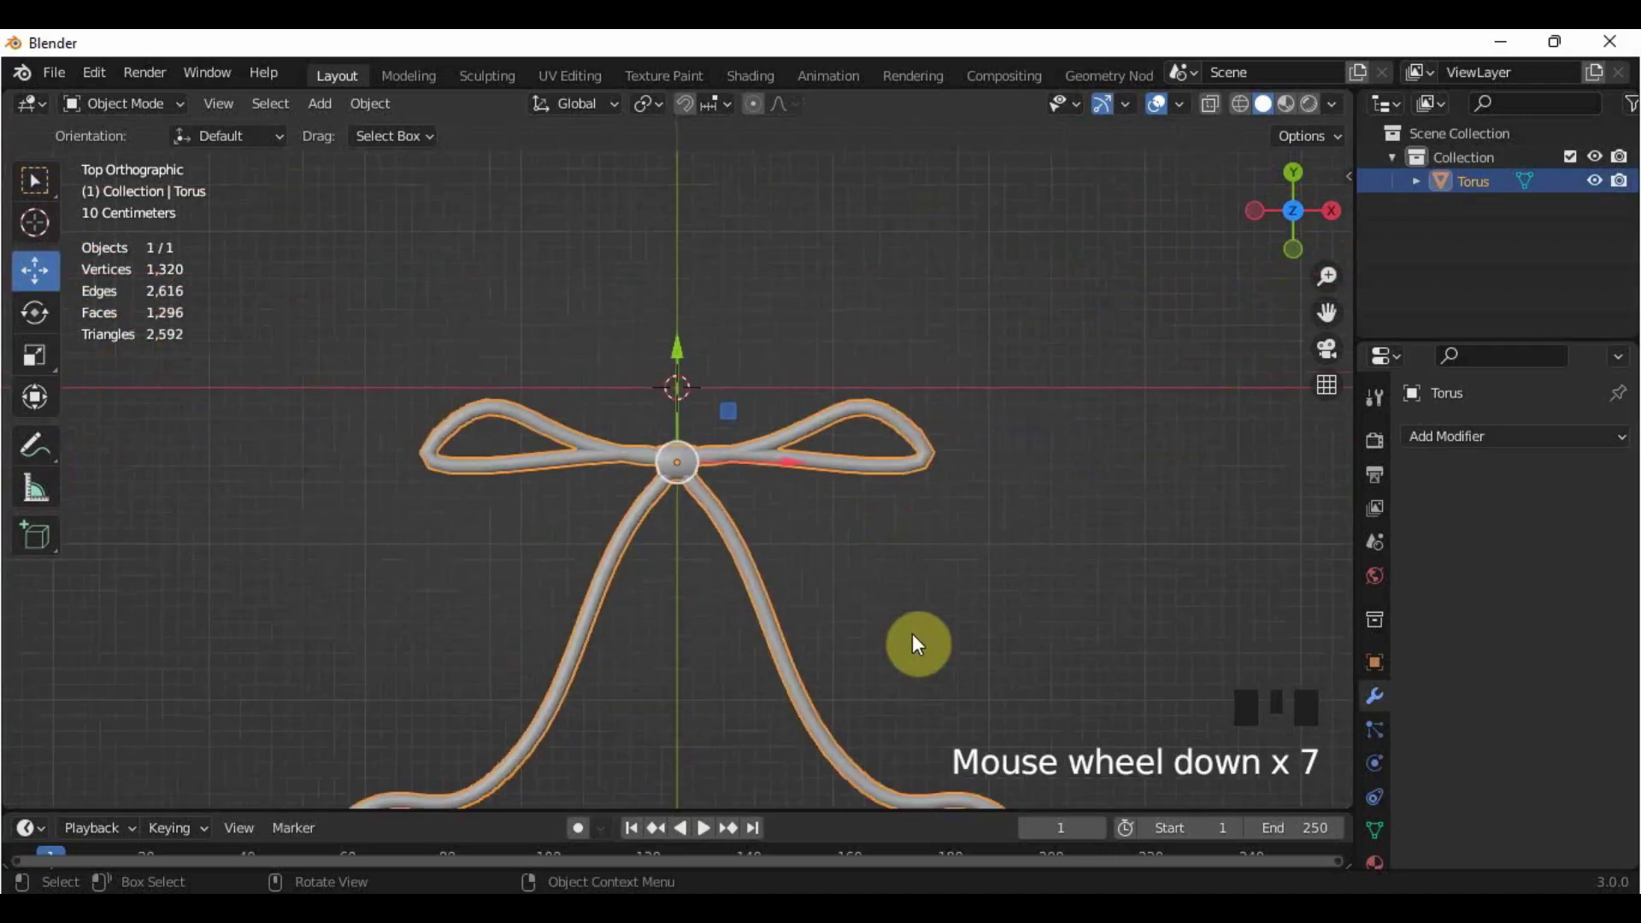
pyautogui.click(875, 597)
pyautogui.scroll(-1, 857, 575)
pyautogui.moveTo(857, 575); pyautogui.dragTo(836, 450, button='middle')
pyautogui.scroll(-5, 1373, 684)
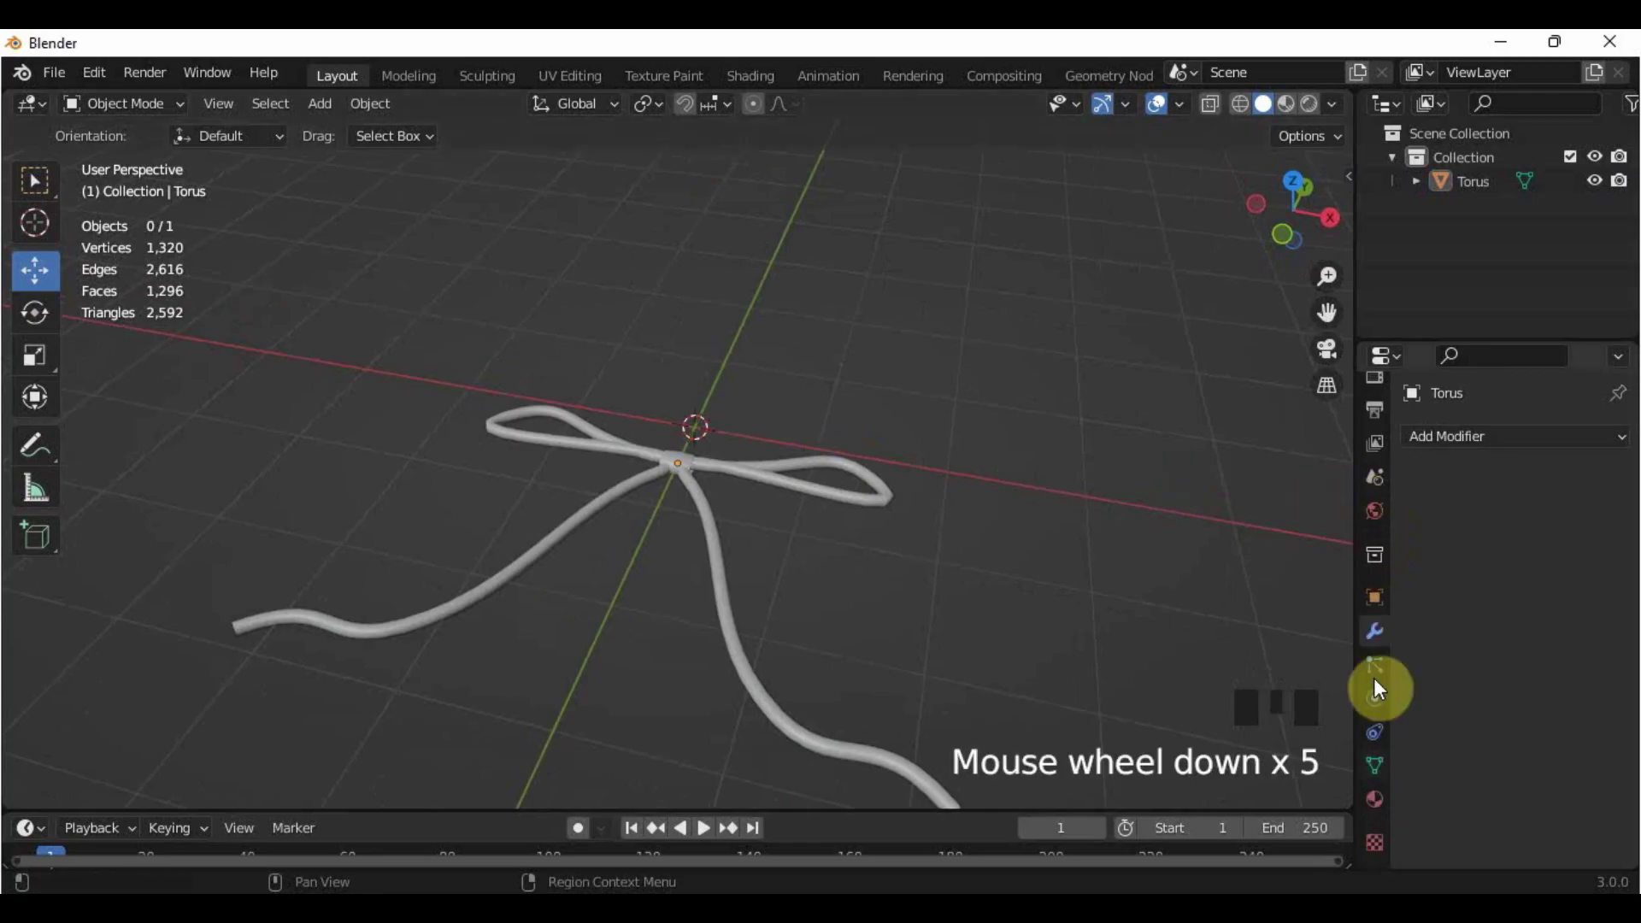
# Step: Give the joined Torus a new material named ribbon_shd and view it from the top
pyautogui.click(1375, 800)
pyautogui.click(1532, 530)
pyautogui.tripleClick(1521, 445)
pyautogui.press('BackSpace')
pyautogui.write('ribbon_shd')
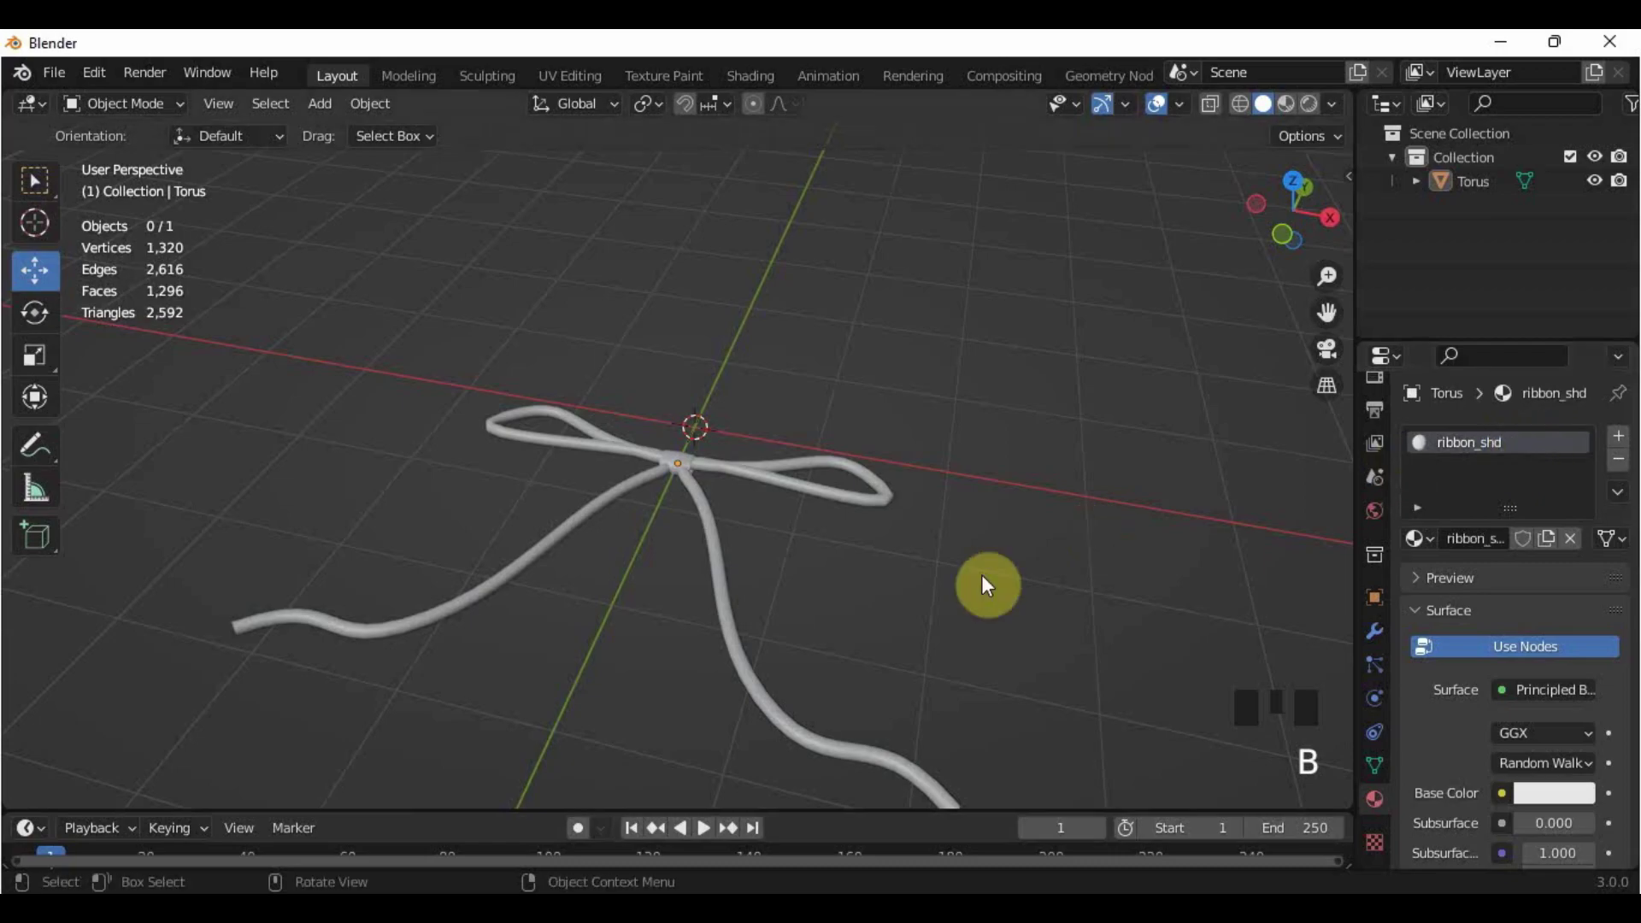
pyautogui.press('KP_7')
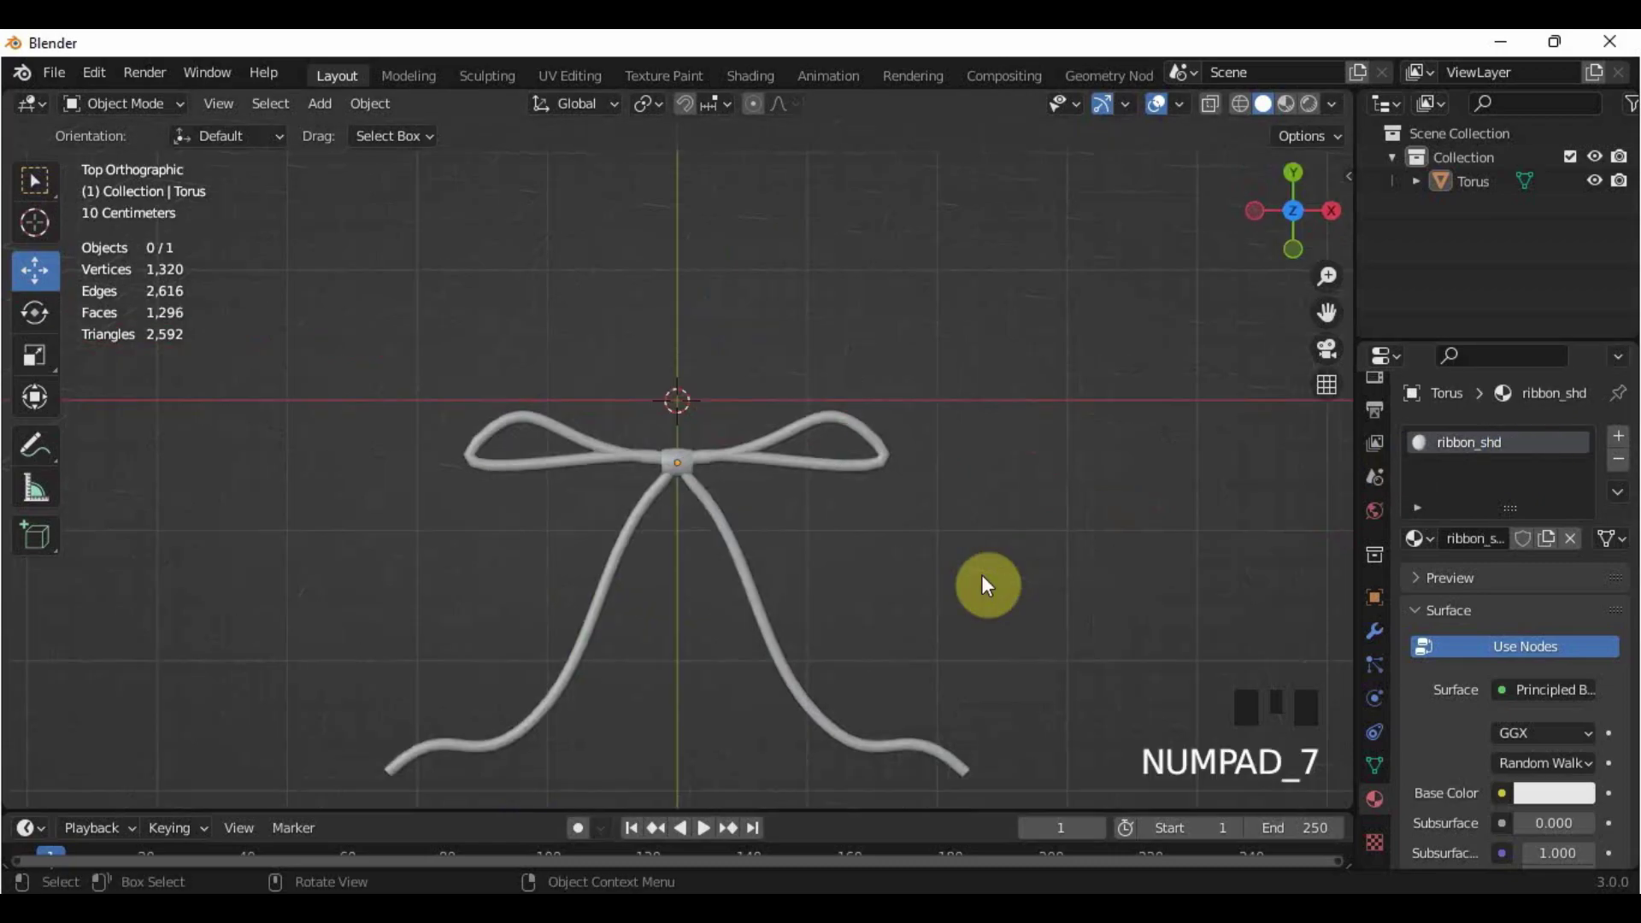
pyautogui.keyDown('shift'); pyautogui.moveTo(945, 611); pyautogui.dragTo(893, 697, button='middle'); pyautogui.keyUp('shift')
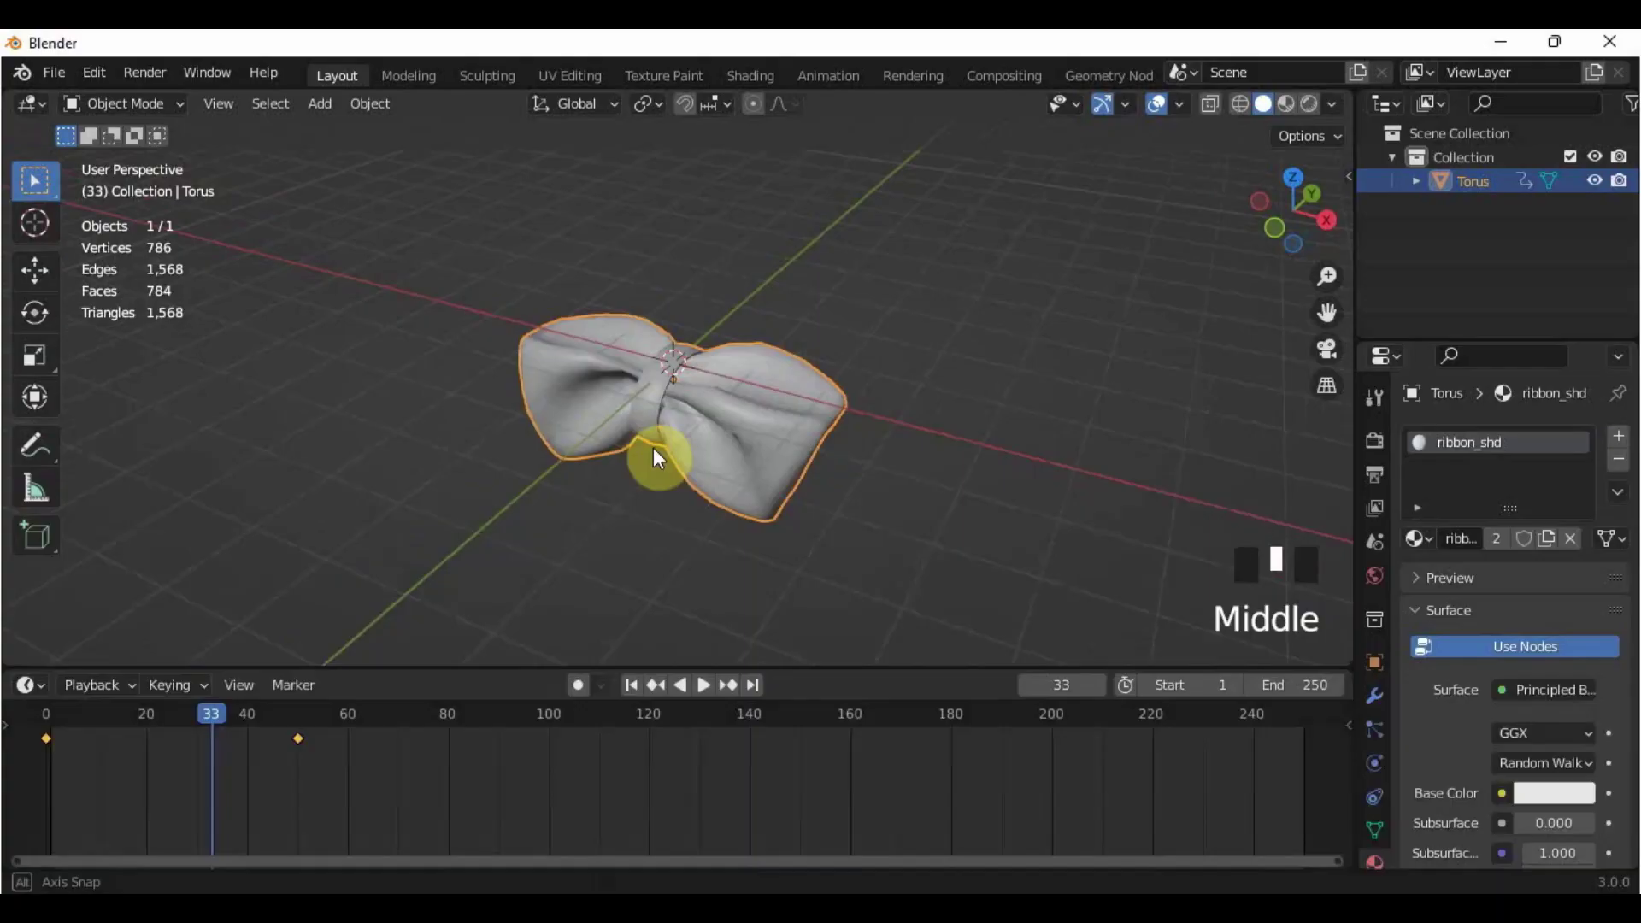
# Step: Orbit around the finished bow to inspect it from the side
pyautogui.moveTo(653, 448); pyautogui.dragTo(930, 369, button='middle')
pyautogui.moveTo(518, 451); pyautogui.dragTo(264, 455, button='middle')
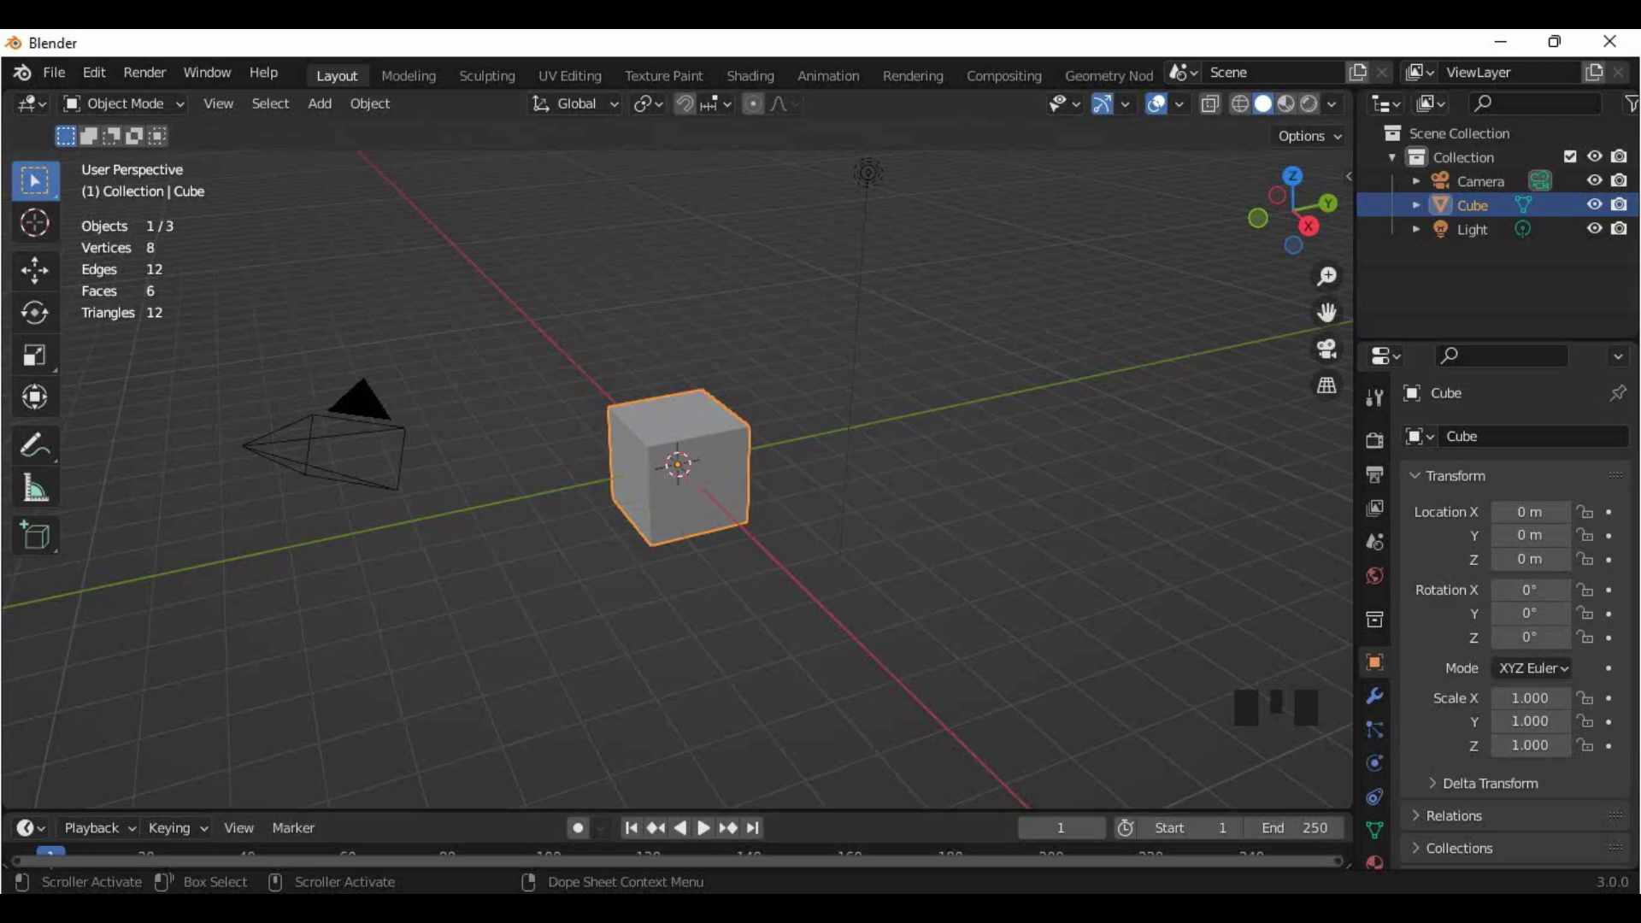
# Step: Delete the Camera and Light, leaving only the Cube in front view
pyautogui.click(1475, 179)
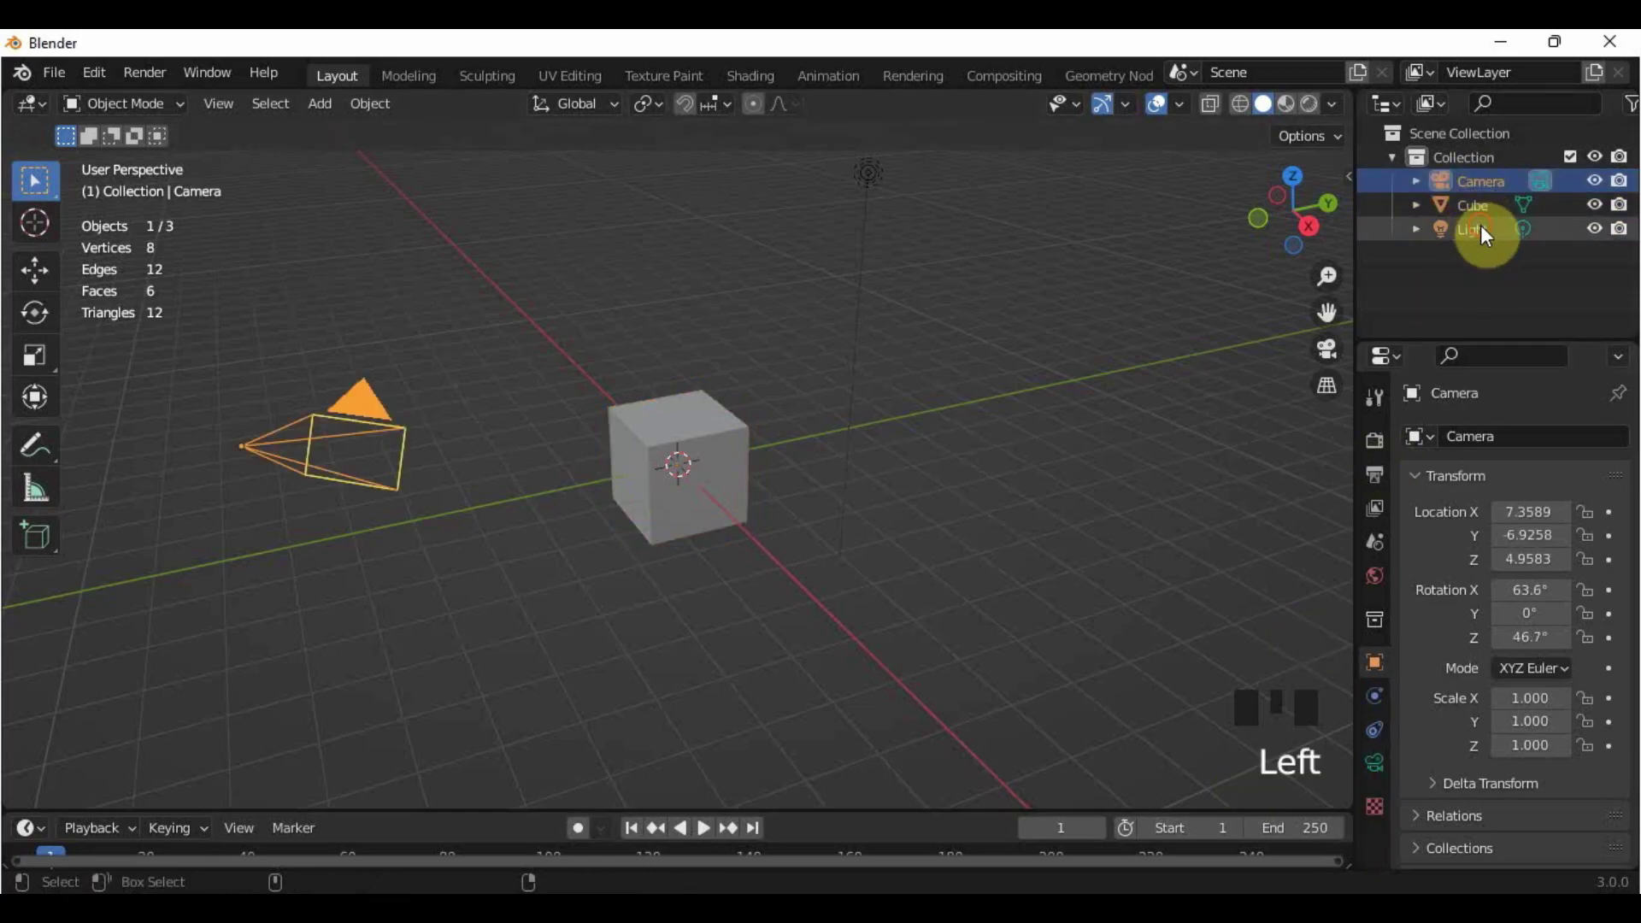
pyautogui.keyDown('ctrl'); pyautogui.click(1486, 237); pyautogui.keyUp('ctrl')
pyautogui.press('Delete')
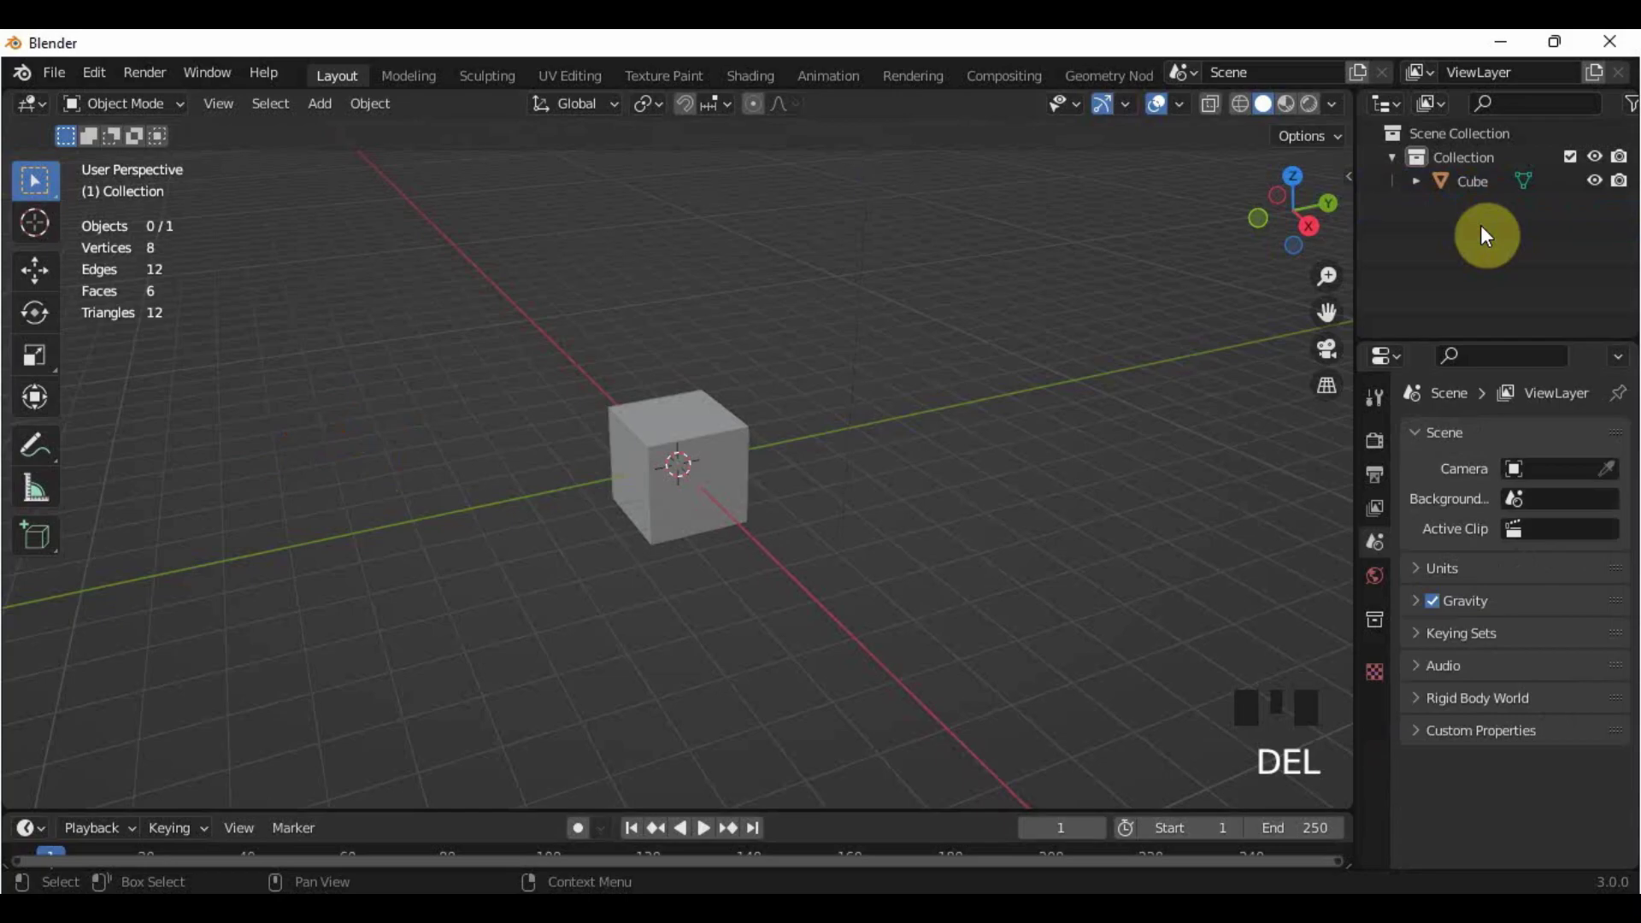
pyautogui.press('KP_1')
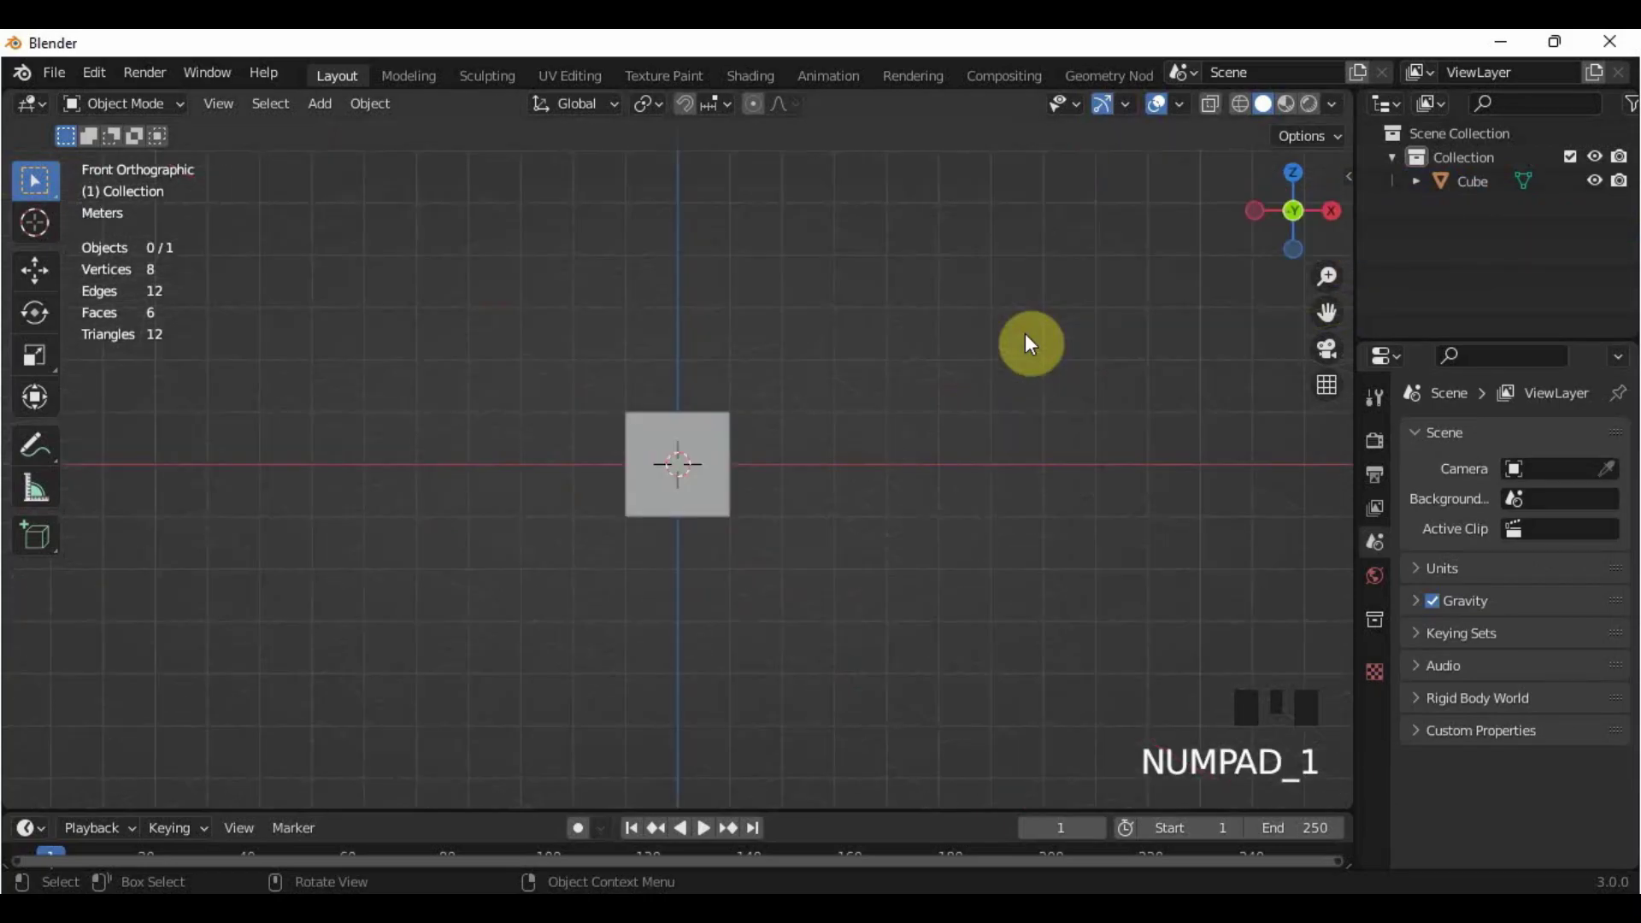
pyautogui.scroll(4, 675, 443)
# Step: Stretch the cube along X to a scale of -2.378
pyautogui.click(675, 444)
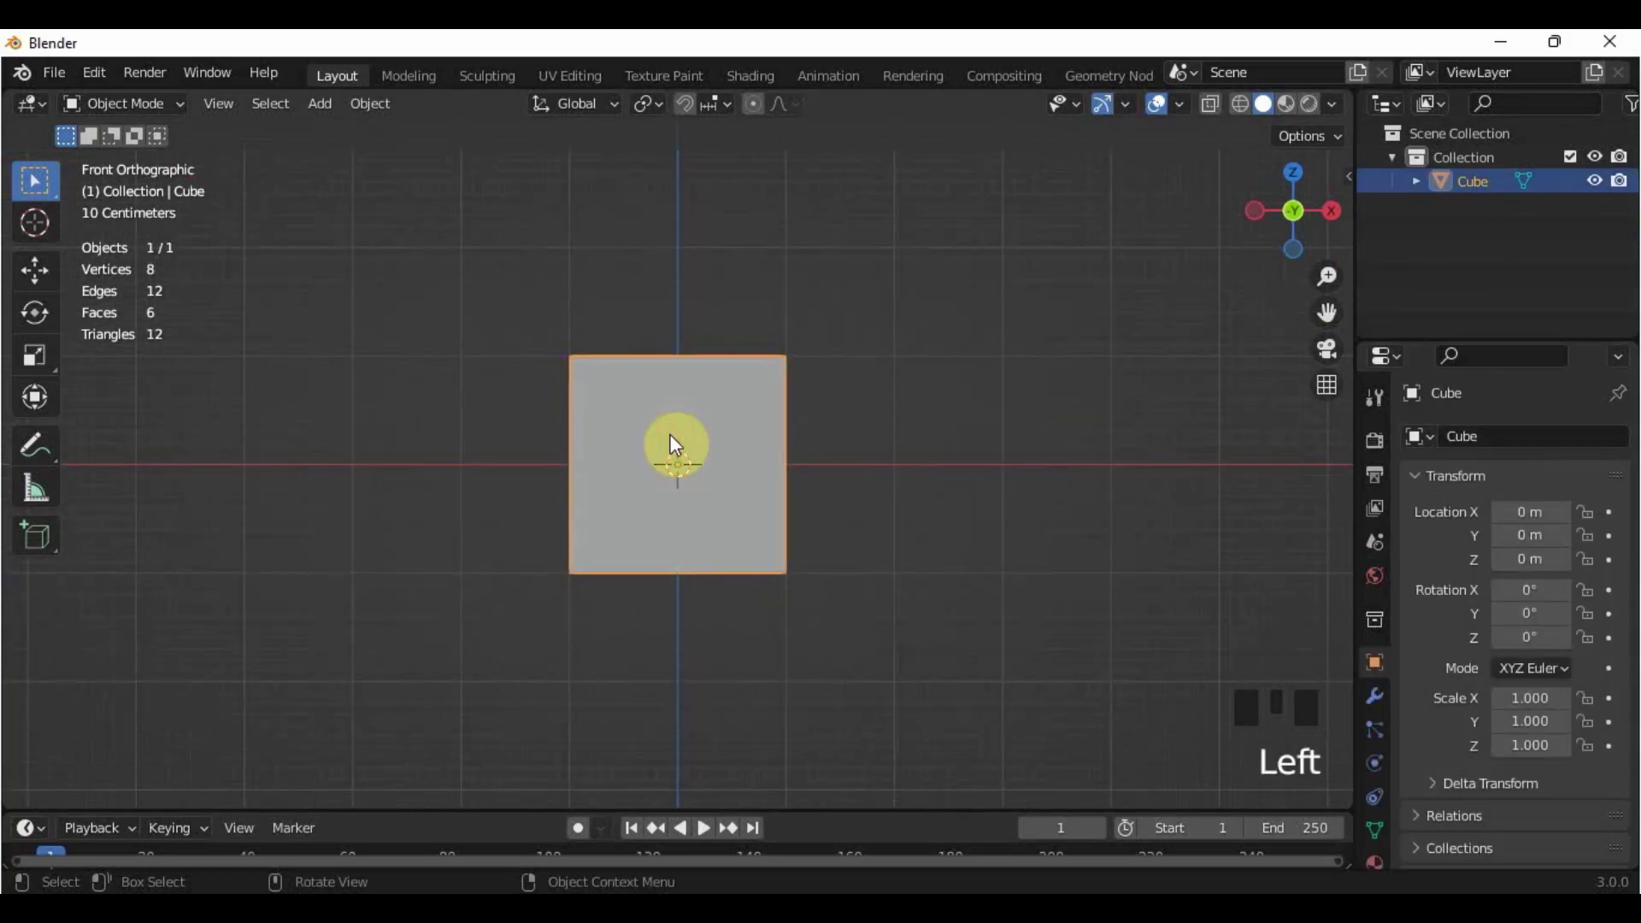
pyautogui.press('s')
pyautogui.press('x')
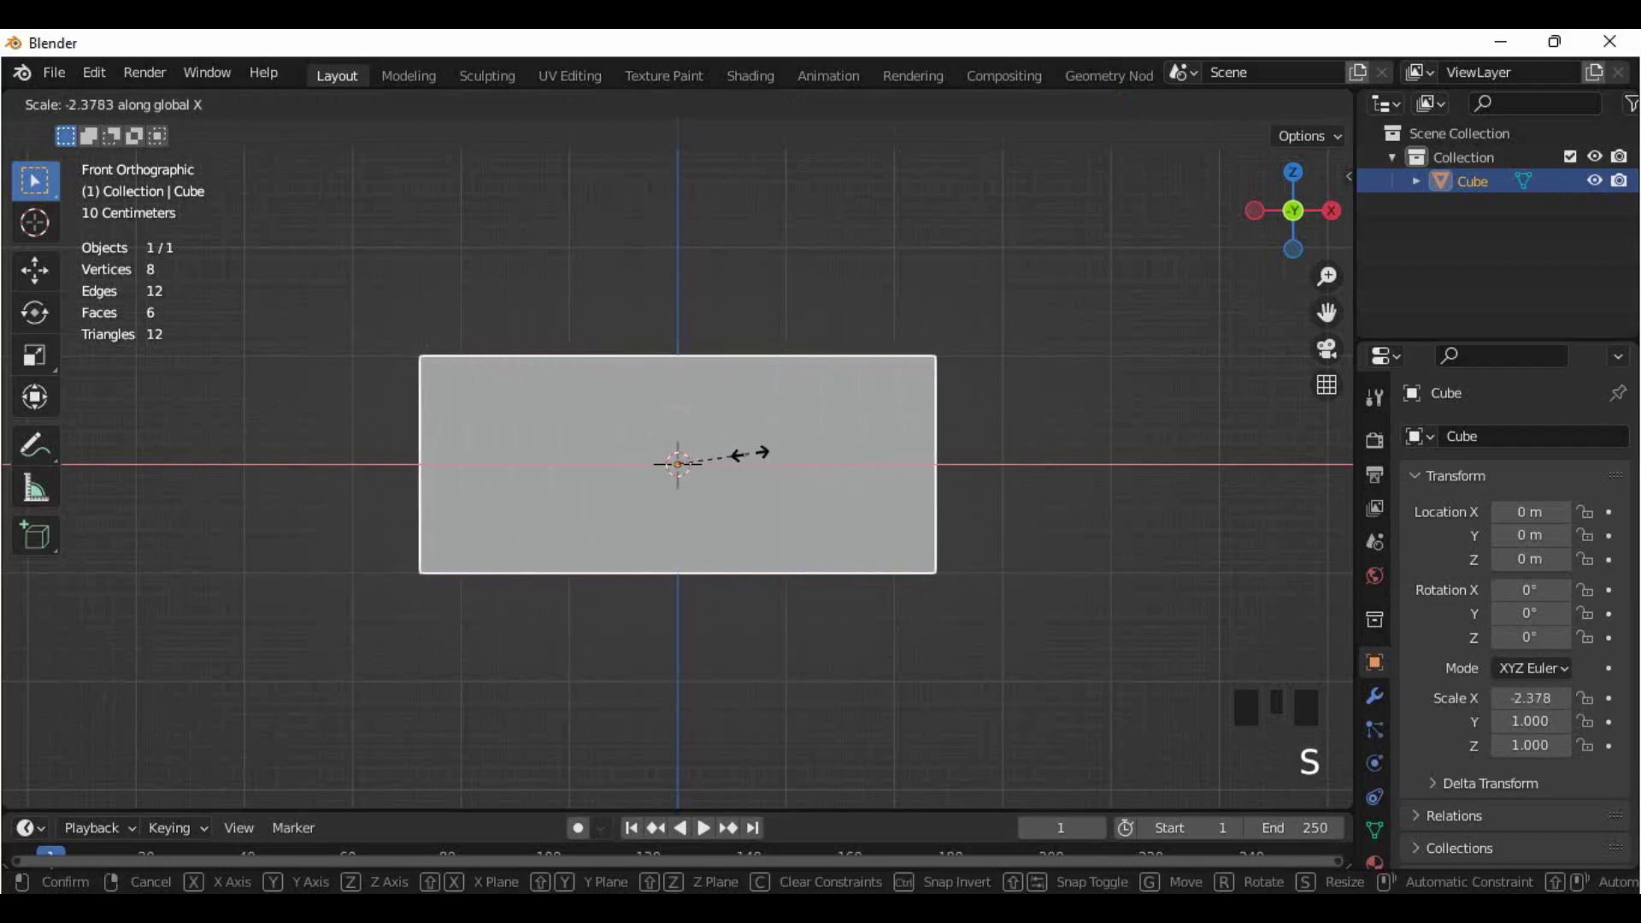
pyautogui.click(750, 454)
pyautogui.moveTo(992, 290); pyautogui.dragTo(899, 445, button='middle')
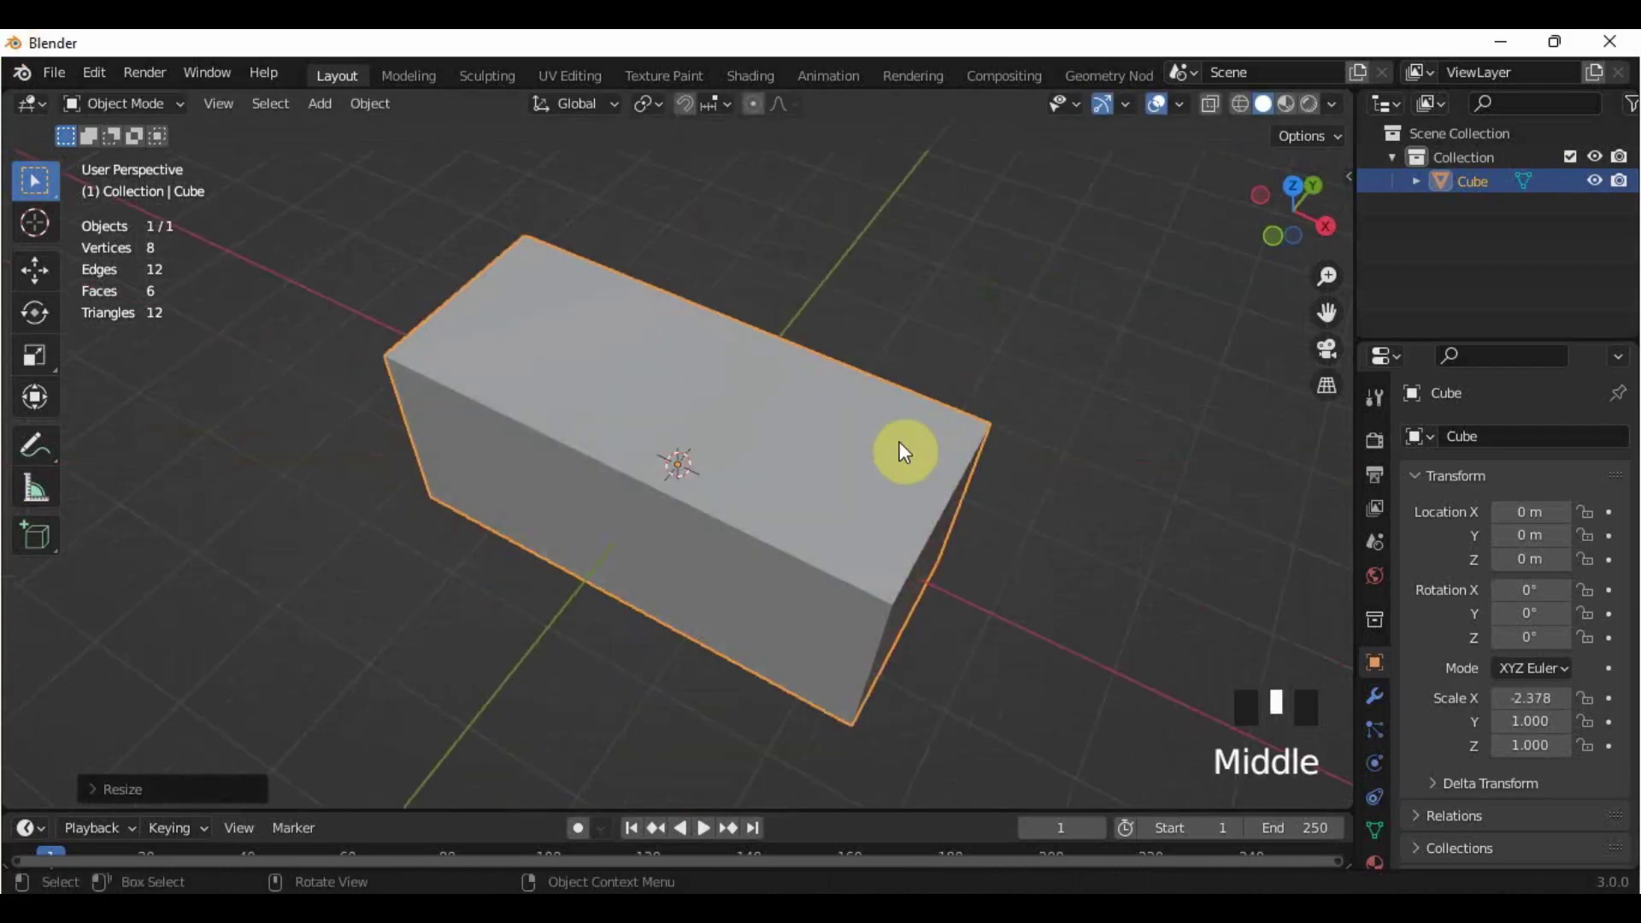
# Step: Narrow the cube along Y to a scale of 0.834
pyautogui.press('s')
pyautogui.press('y')
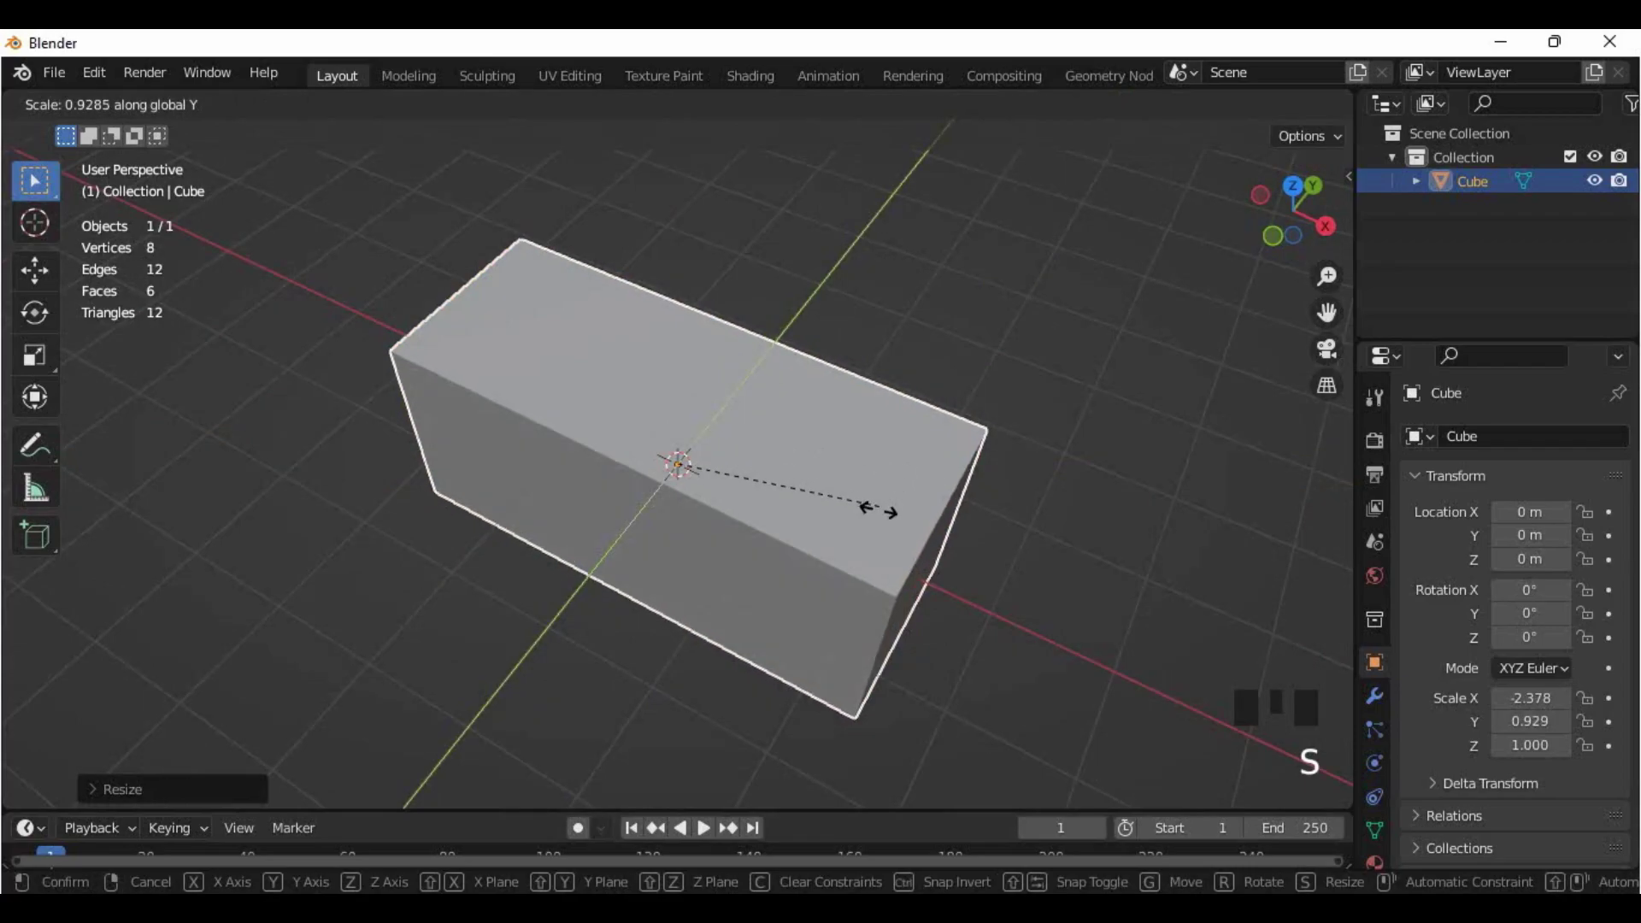
pyautogui.click(858, 542)
pyautogui.press('s')
pyautogui.press('y')
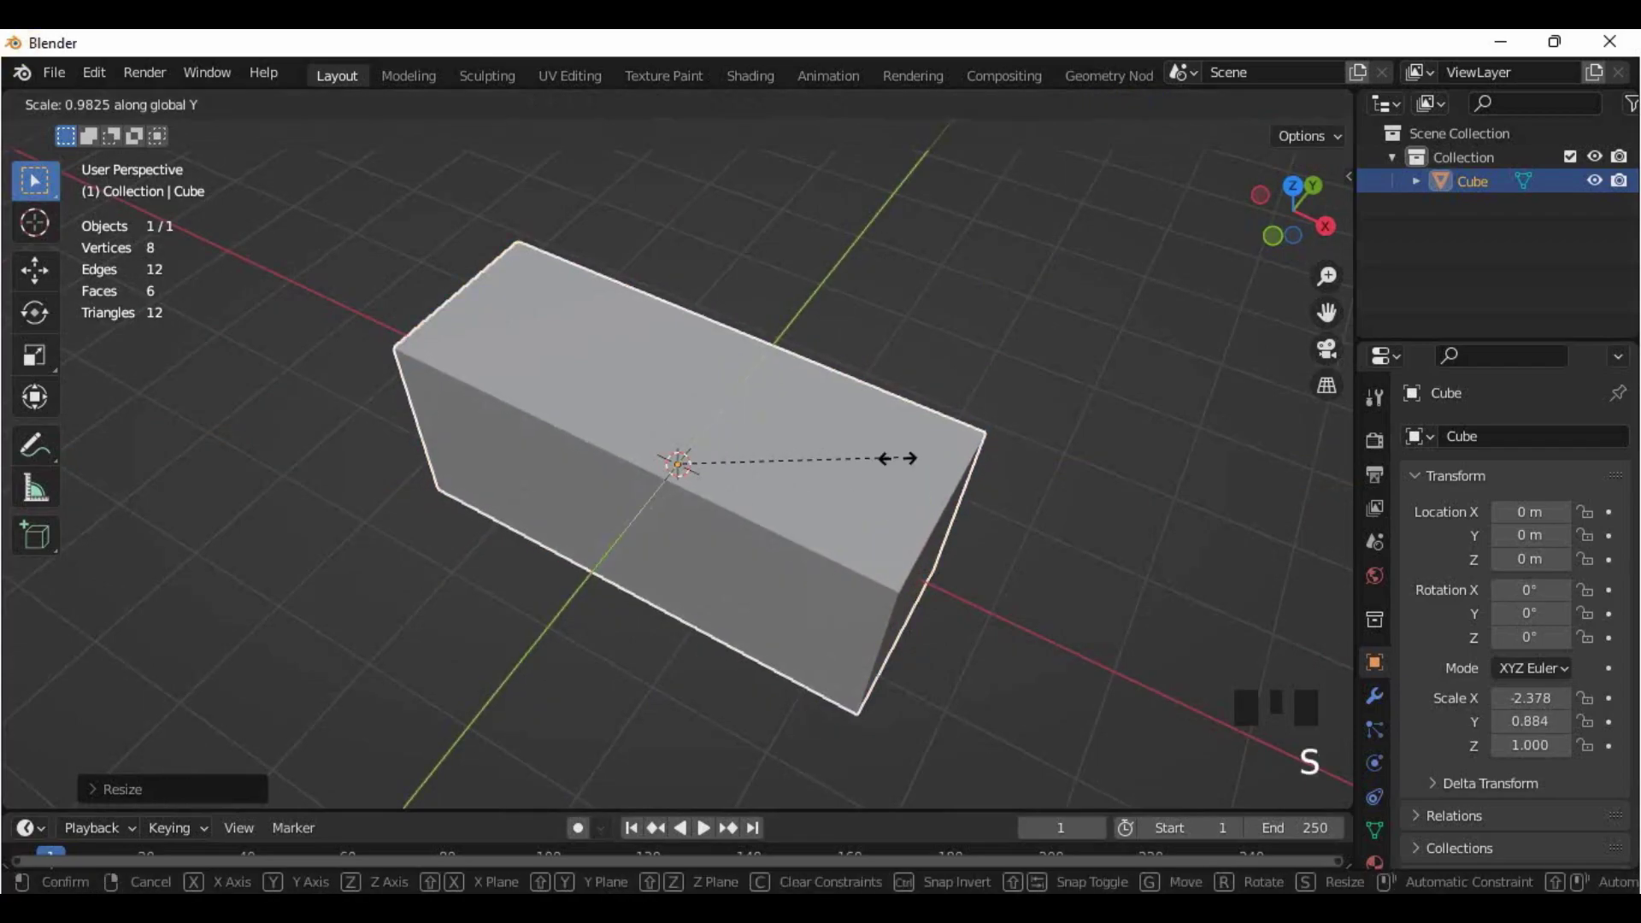
pyautogui.click(881, 500)
pyautogui.moveTo(884, 505); pyautogui.dragTo(868, 463, button='middle')
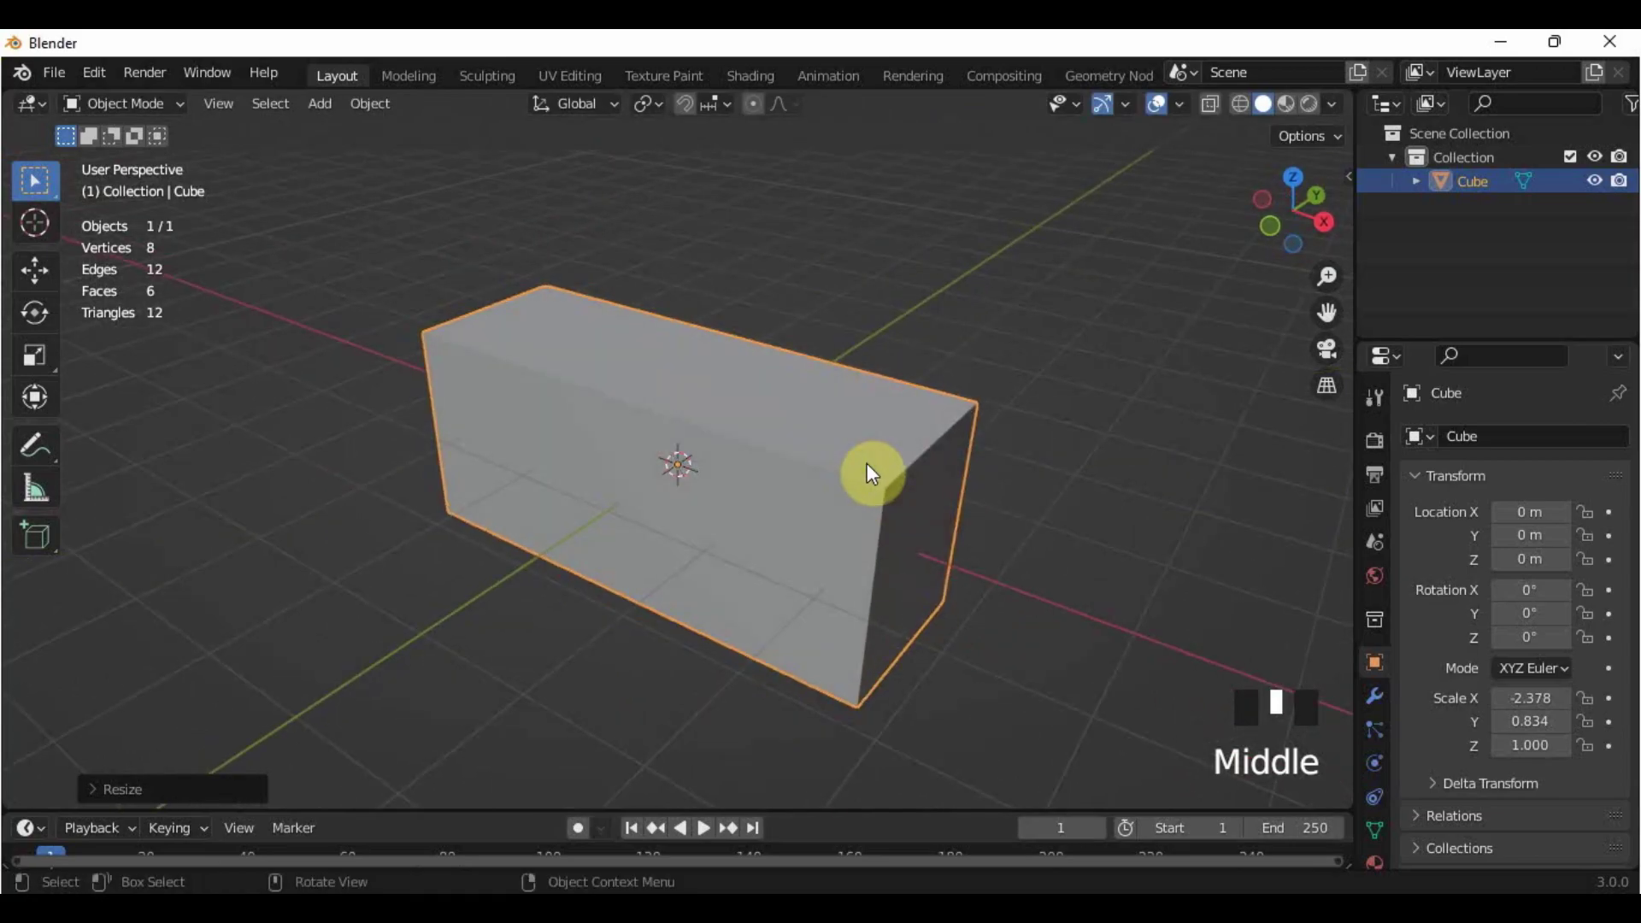
pyautogui.press('KP_1')
pyautogui.scroll(2, 866, 465)
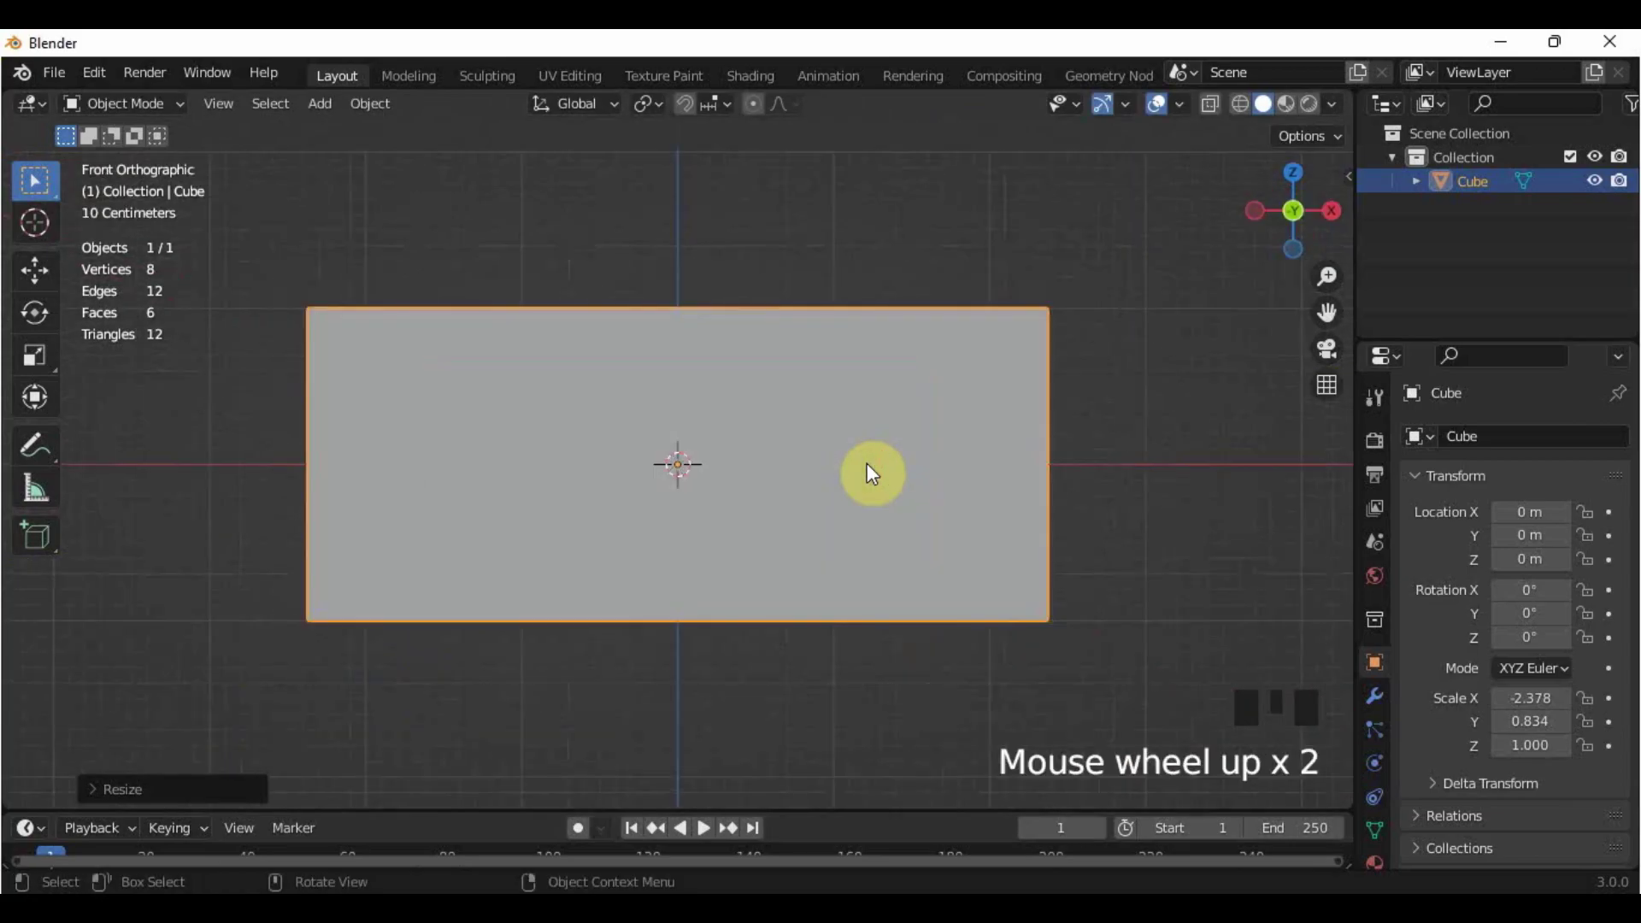
pyautogui.press('Tab')
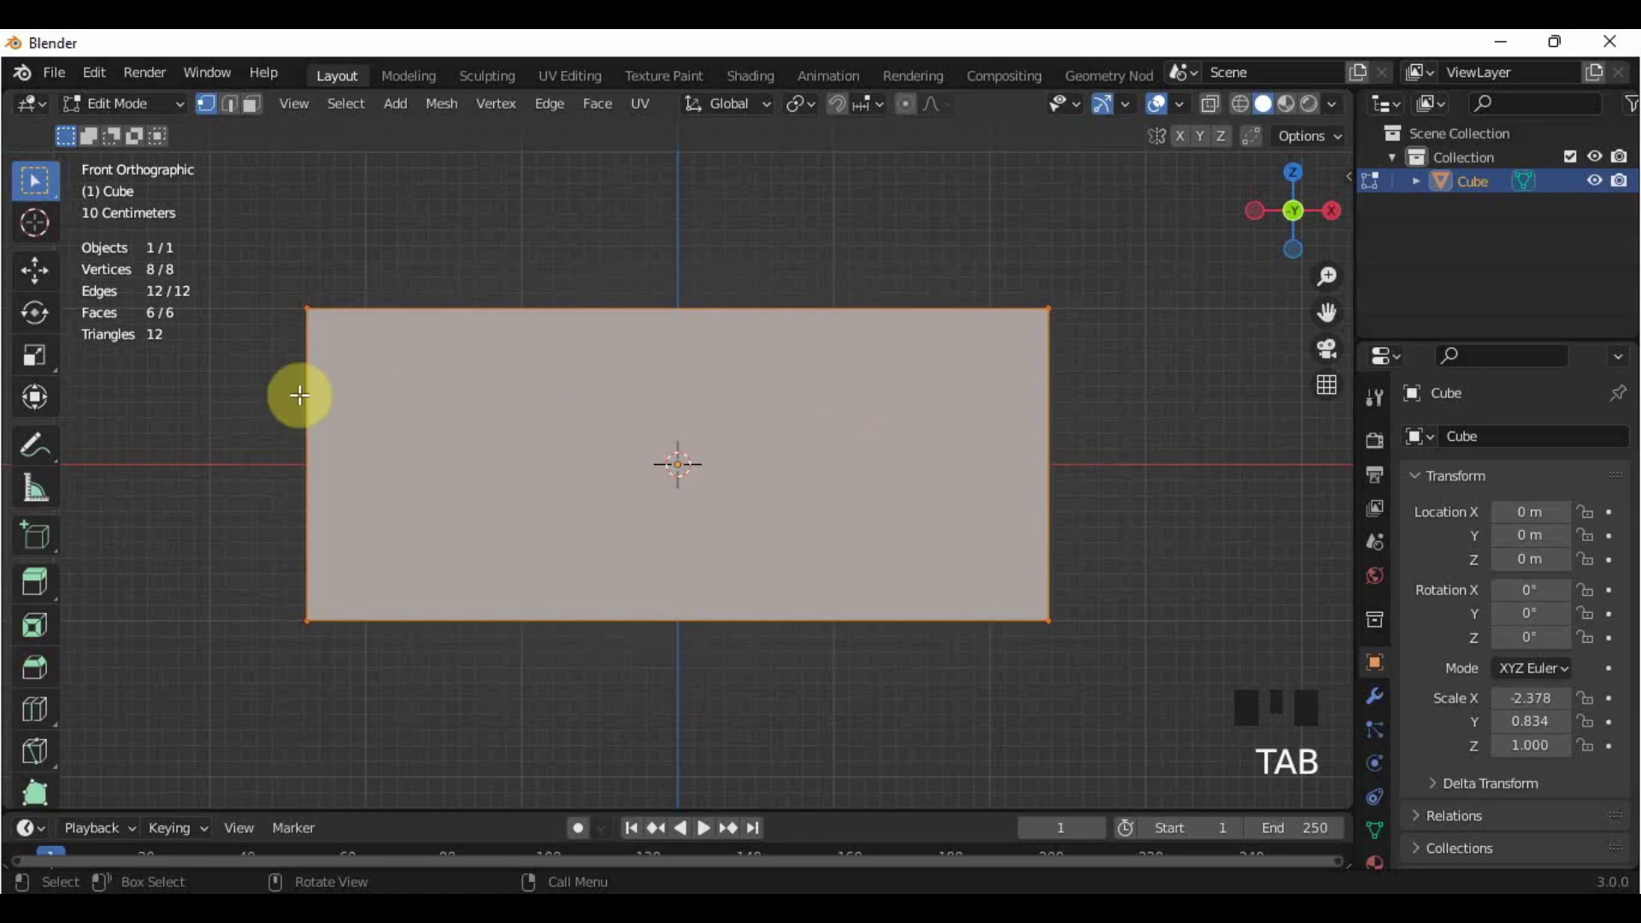
# Step: Cut an edge loop through the middle of the cube mesh
pyautogui.click(36, 707)
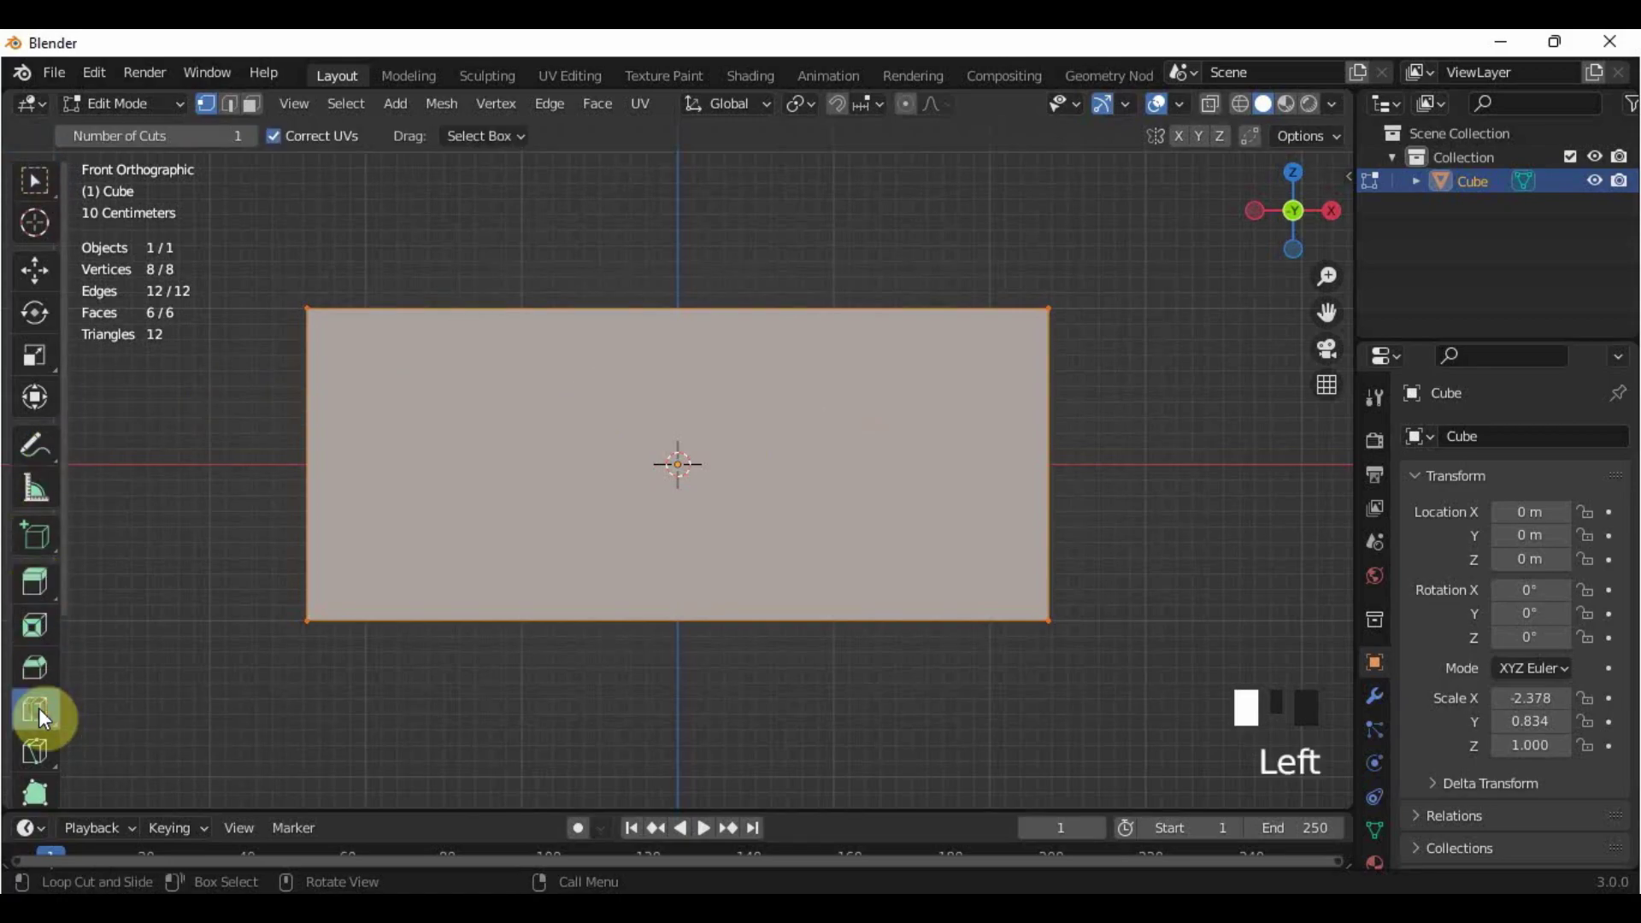
pyautogui.click(630, 311)
pyautogui.click(44, 180)
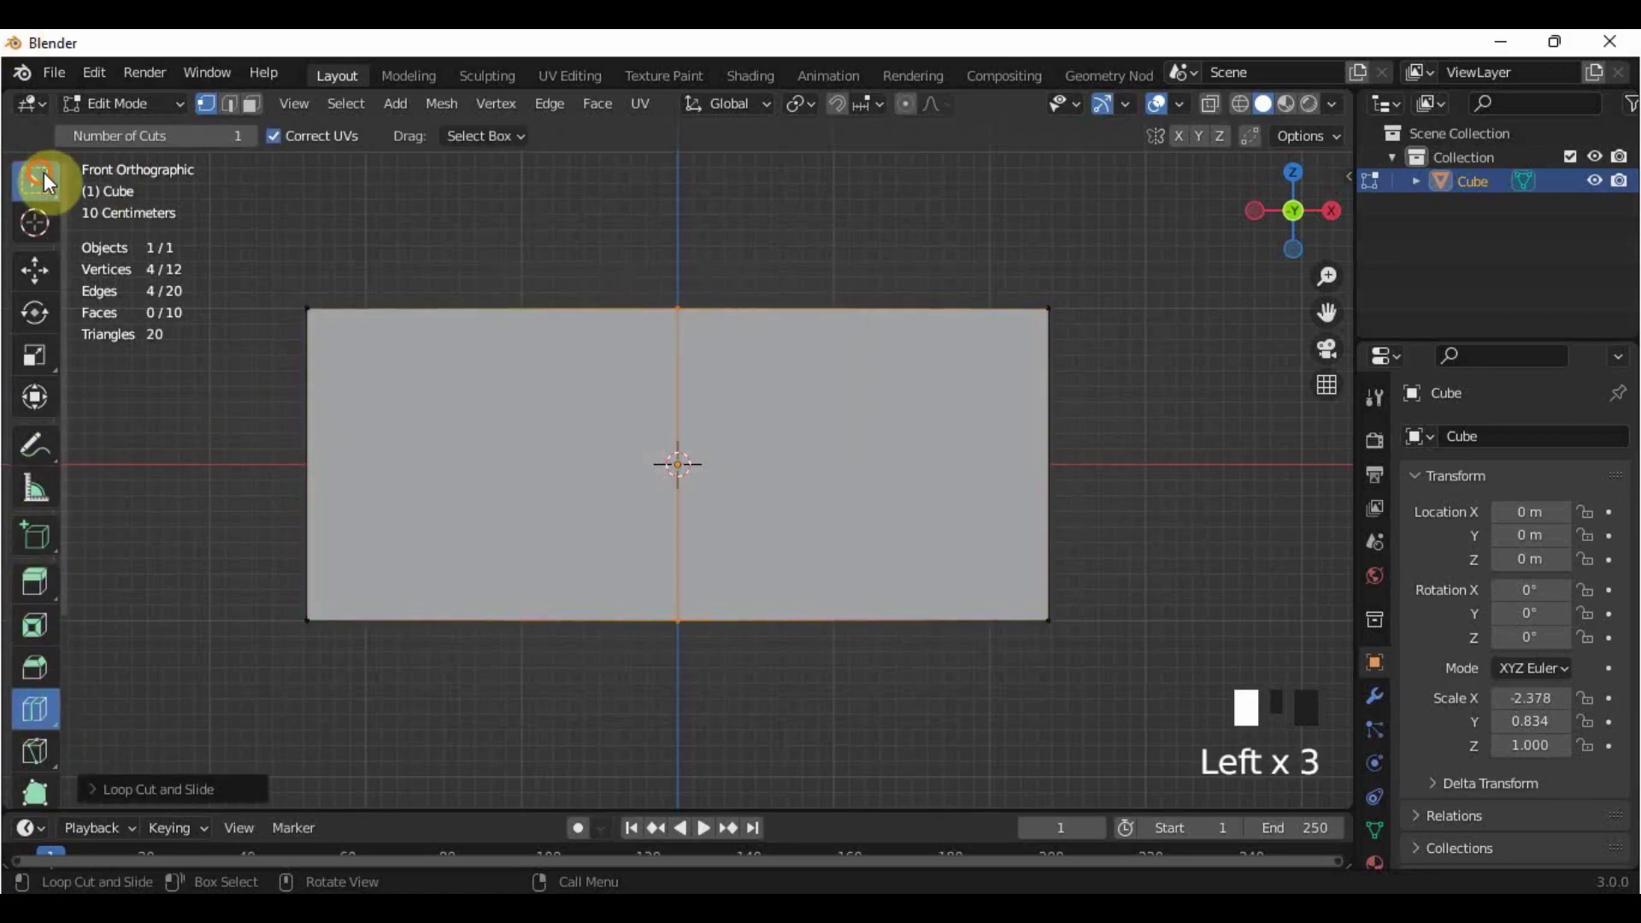
# Step: Subdivide the whole mesh with 3 cuts and return to Object Mode
pyautogui.press('a')
pyautogui.rightClick(531, 395)
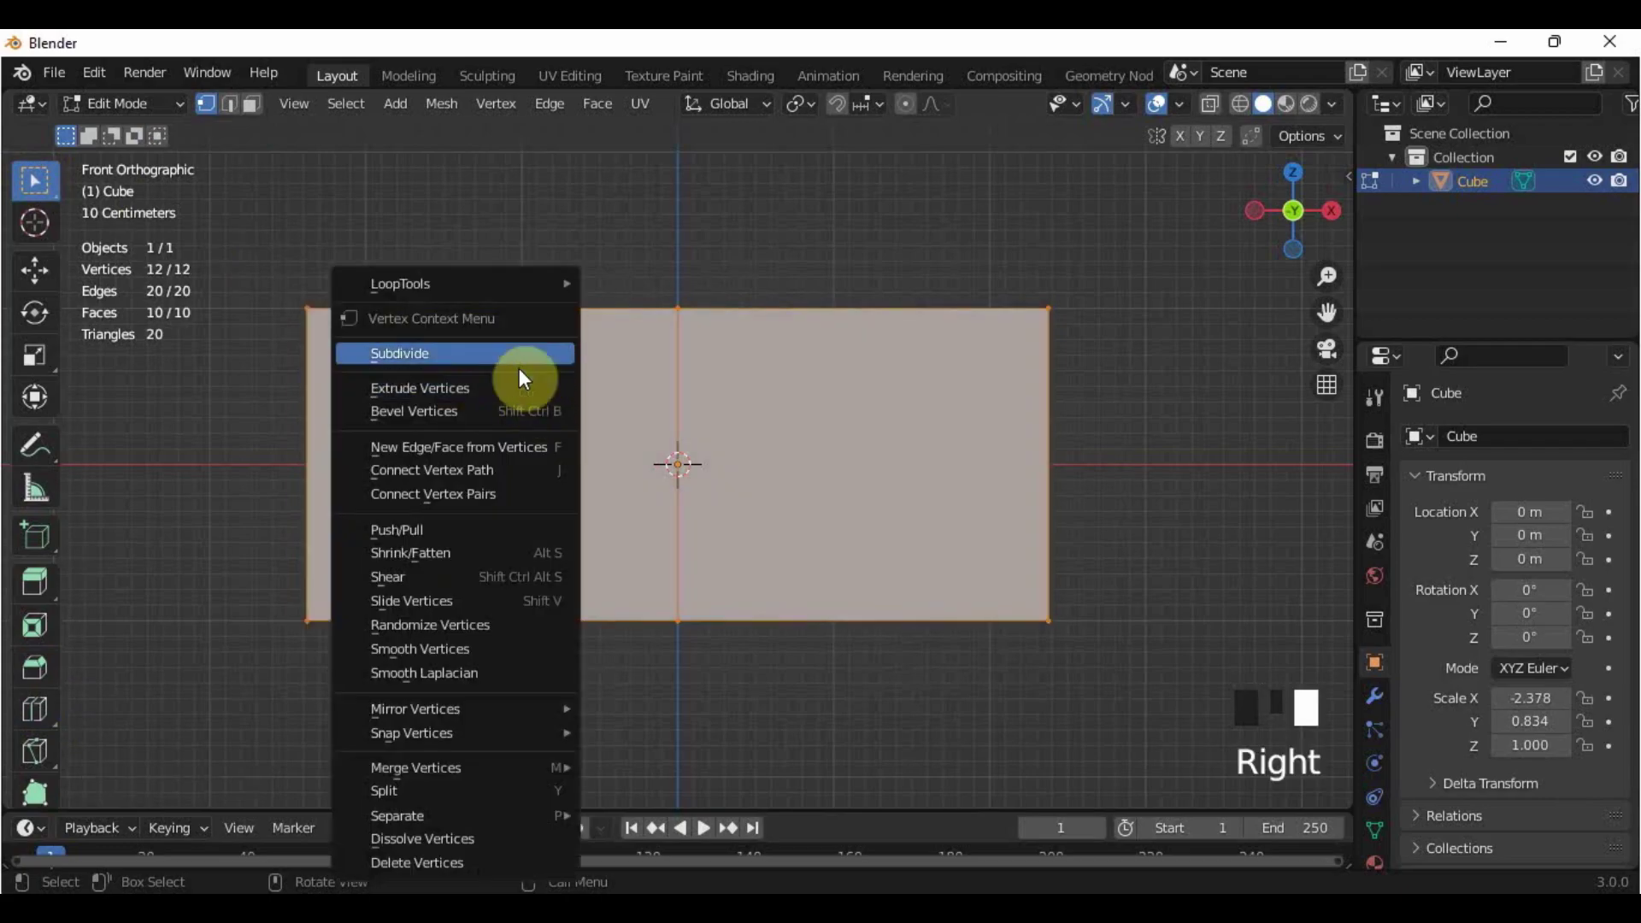
pyautogui.click(517, 359)
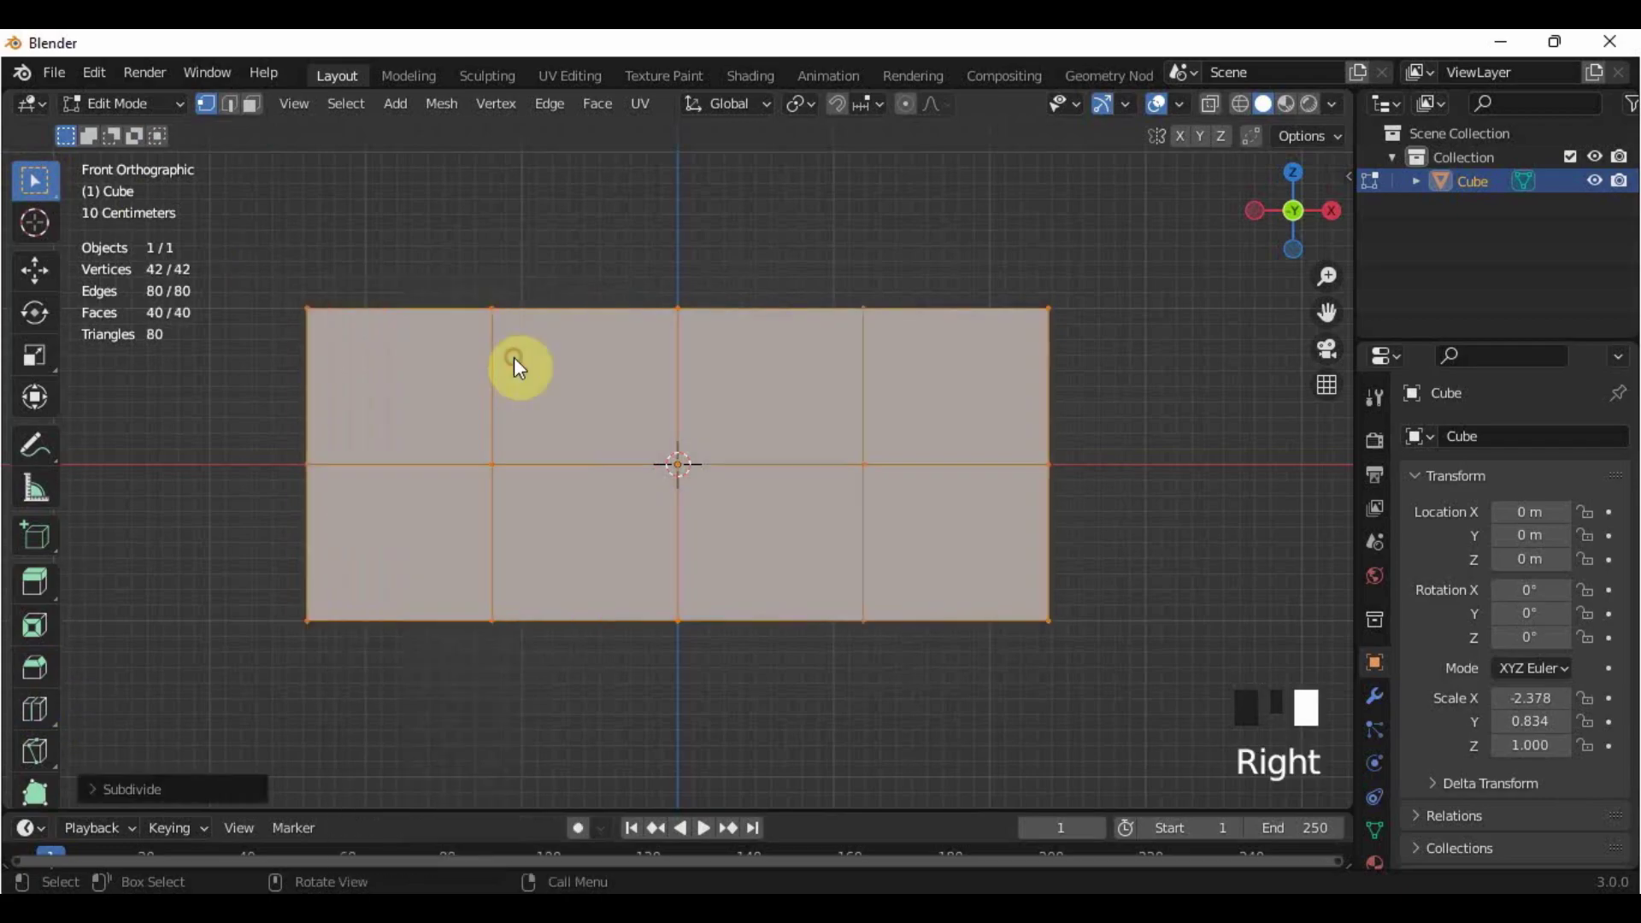
pyautogui.click(100, 790)
pyautogui.doubleClick(284, 623)
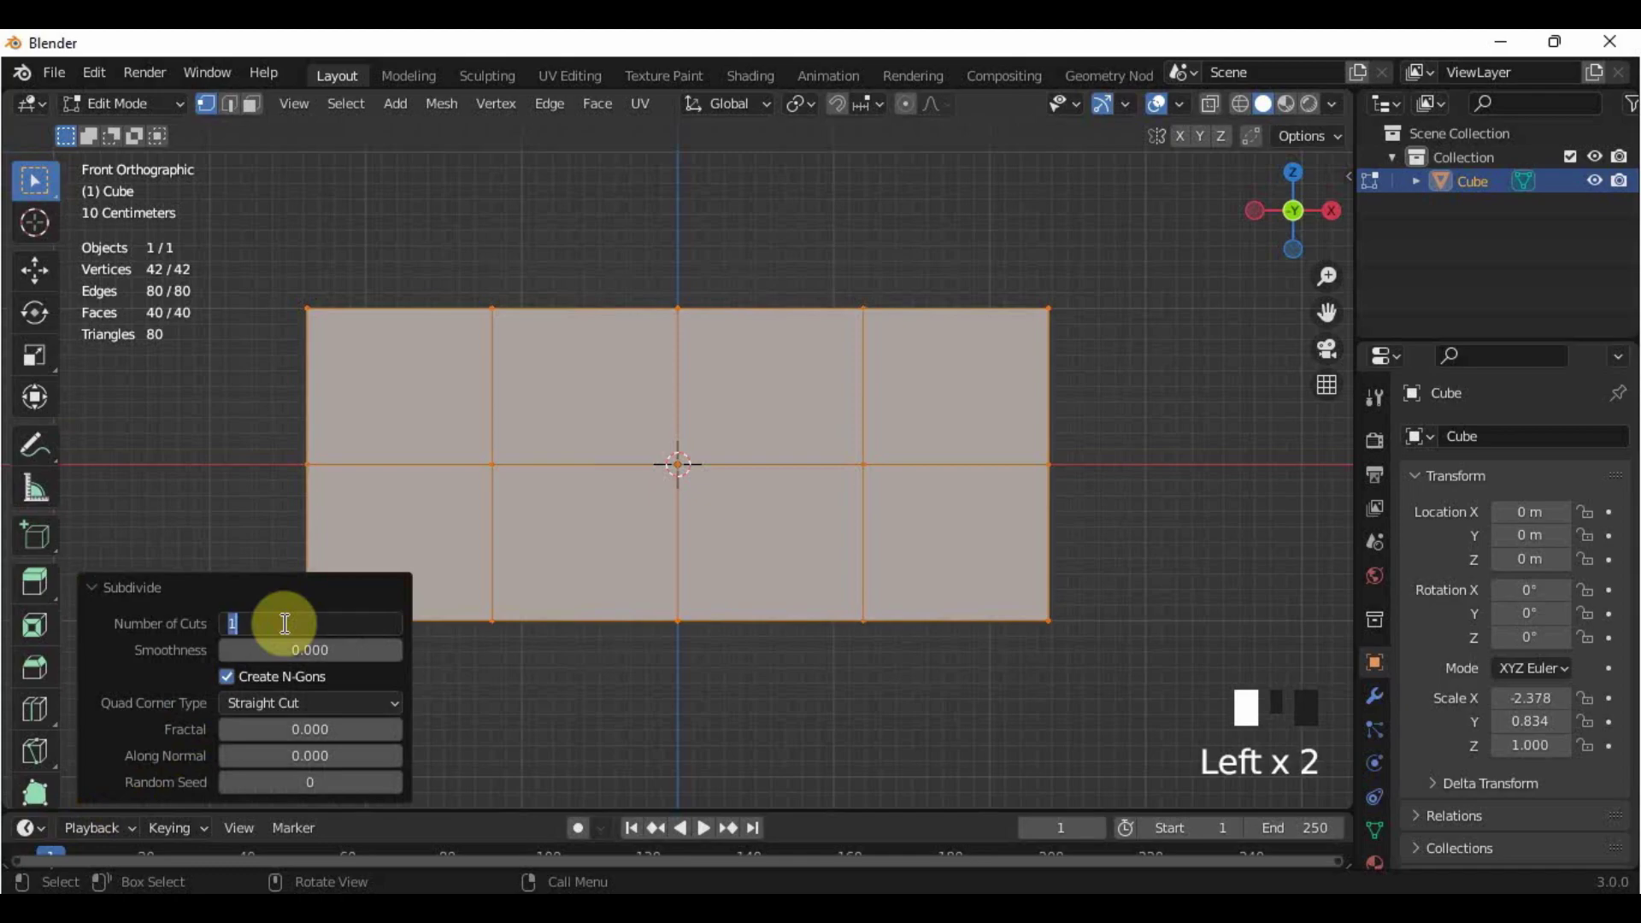
pyautogui.press('Return')
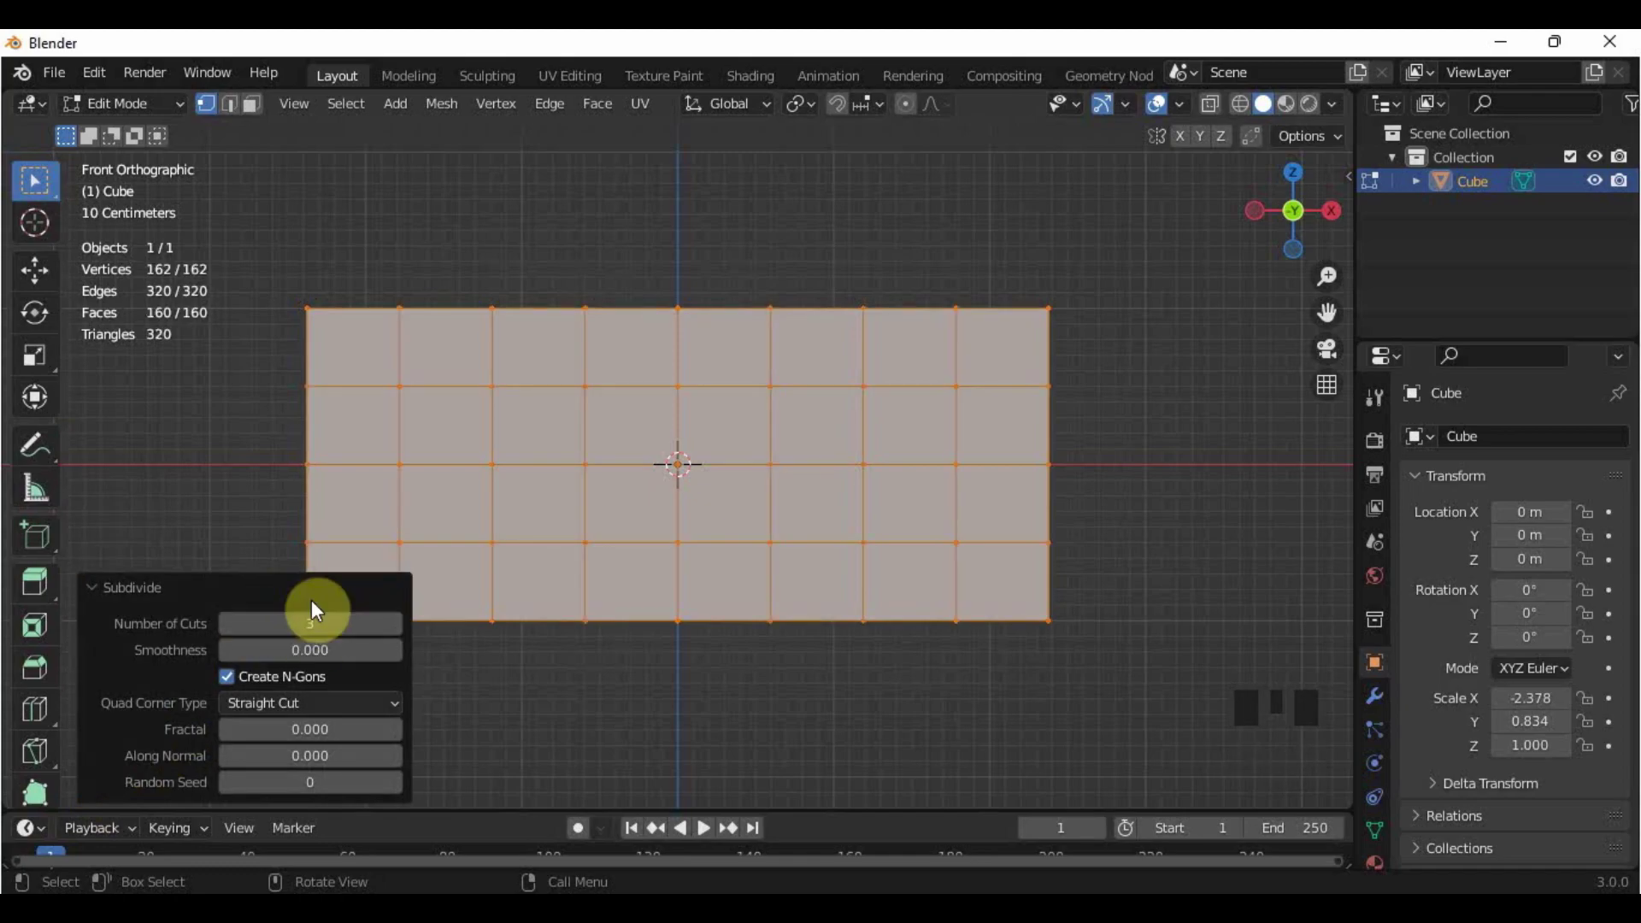
pyautogui.click(92, 587)
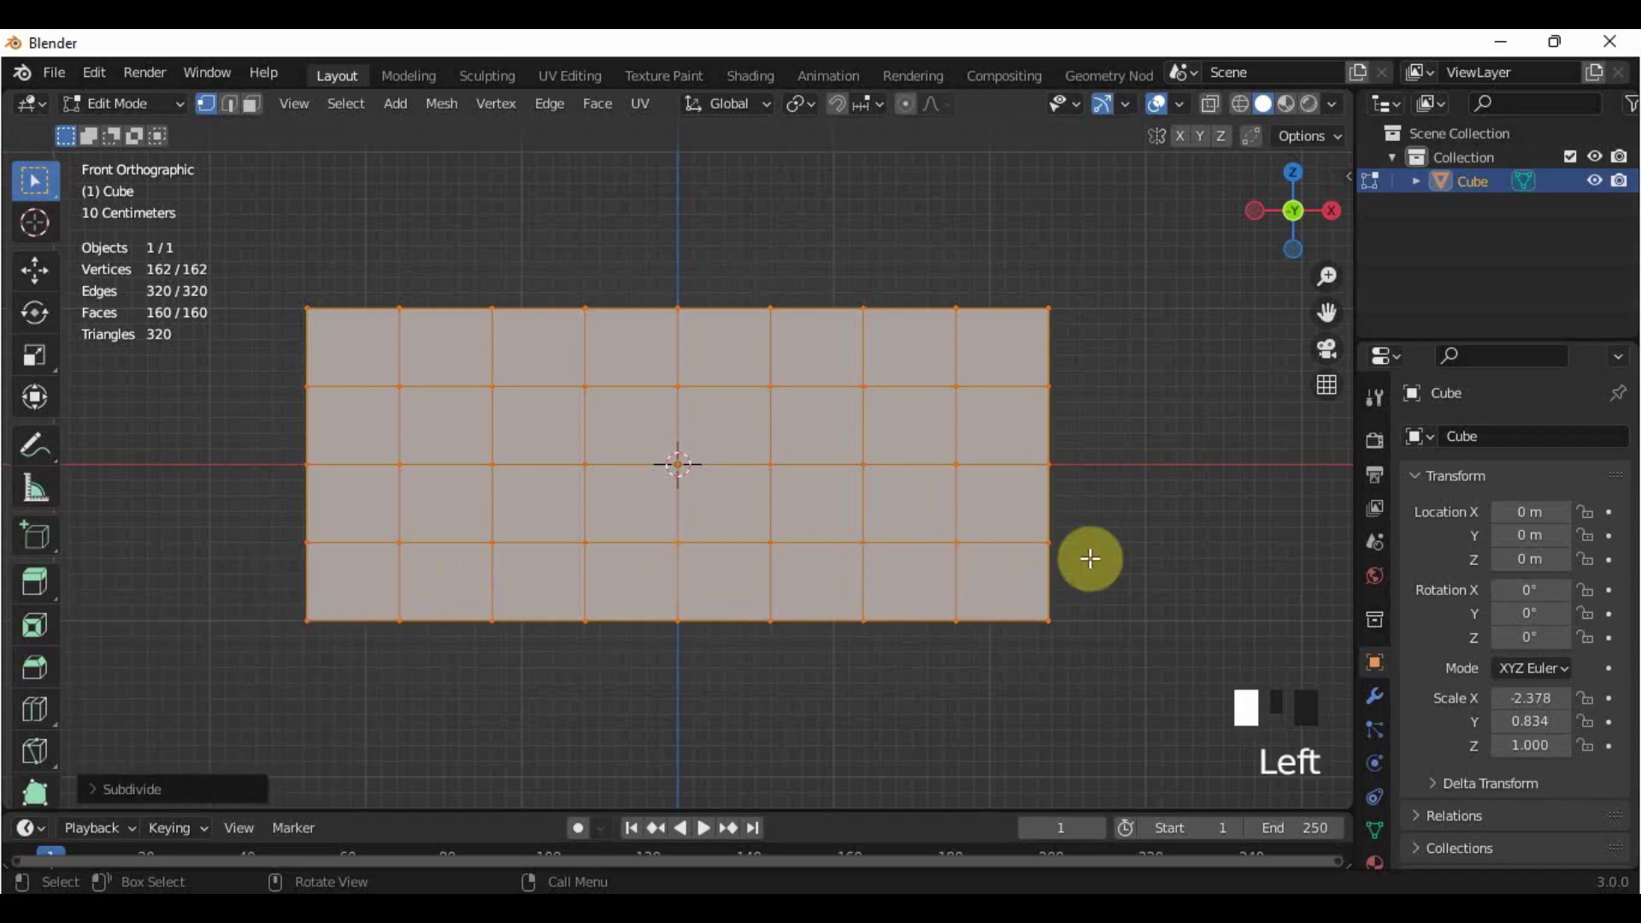
pyautogui.press('Tab')
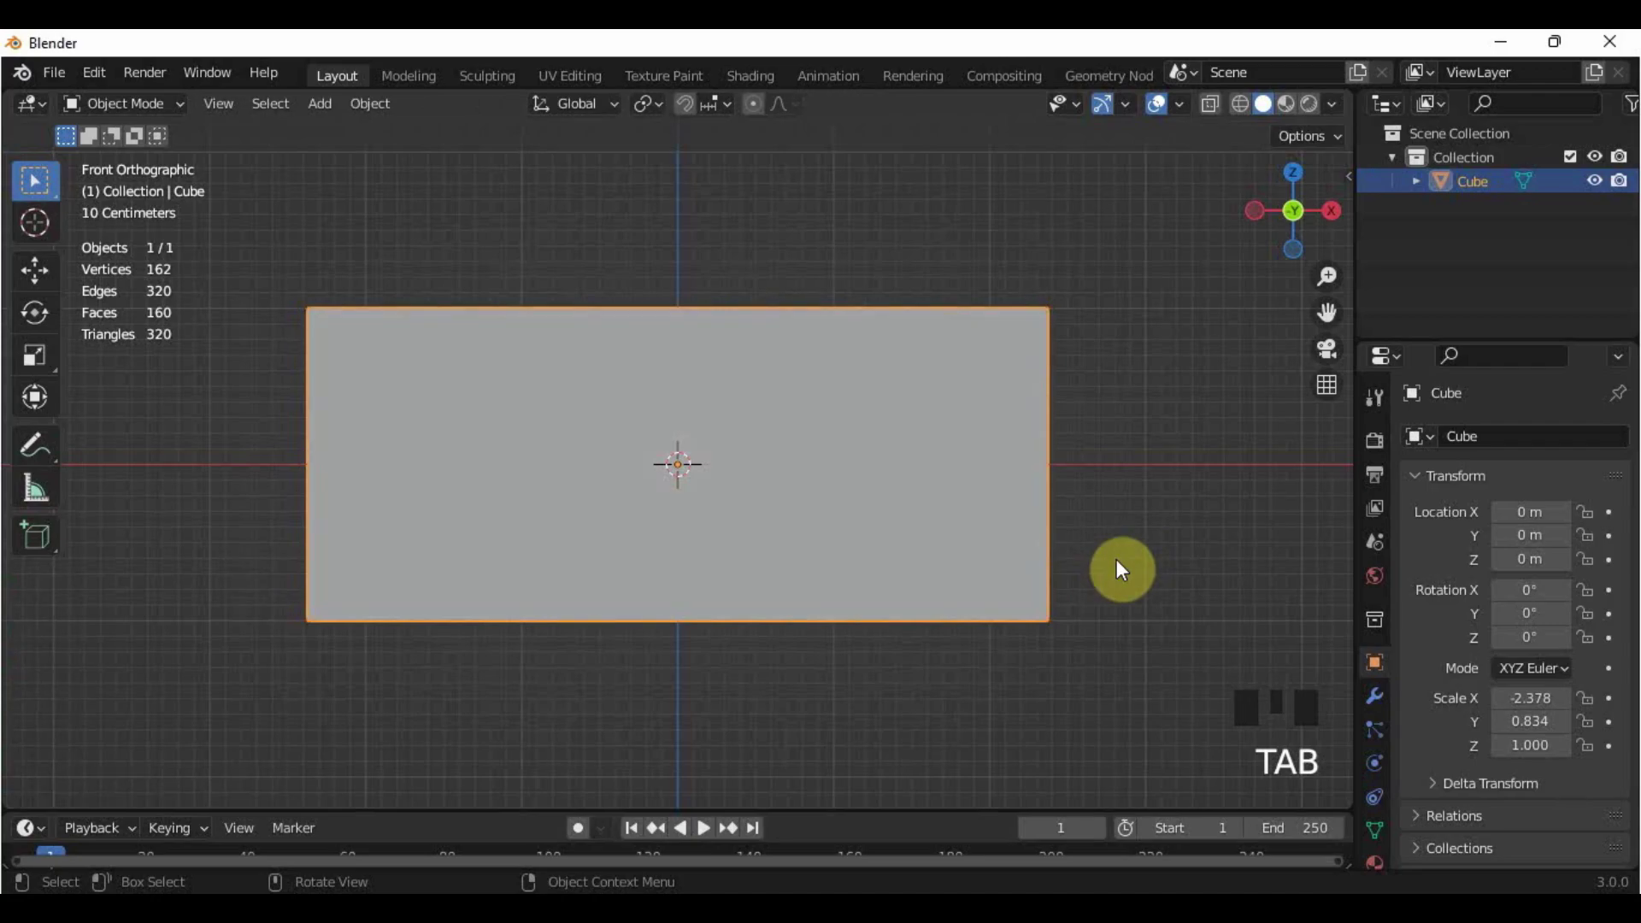
# Step: Add a torus and rotate it -90° on Y
pyautogui.click(336, 103)
pyautogui.moveTo(335, 128)
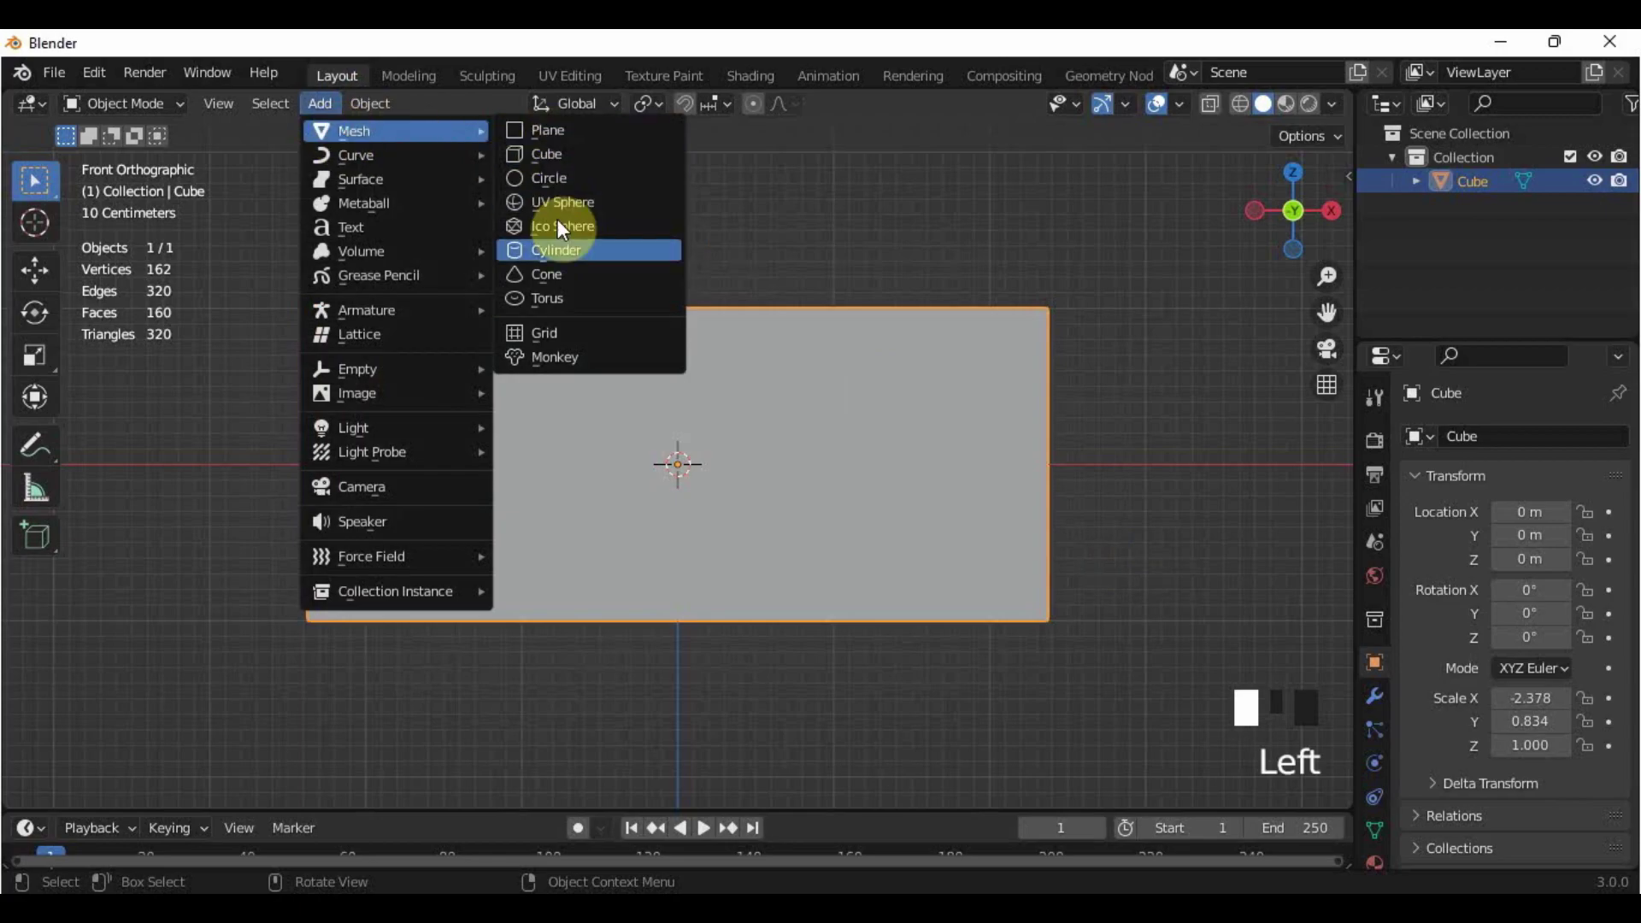
pyautogui.click(559, 298)
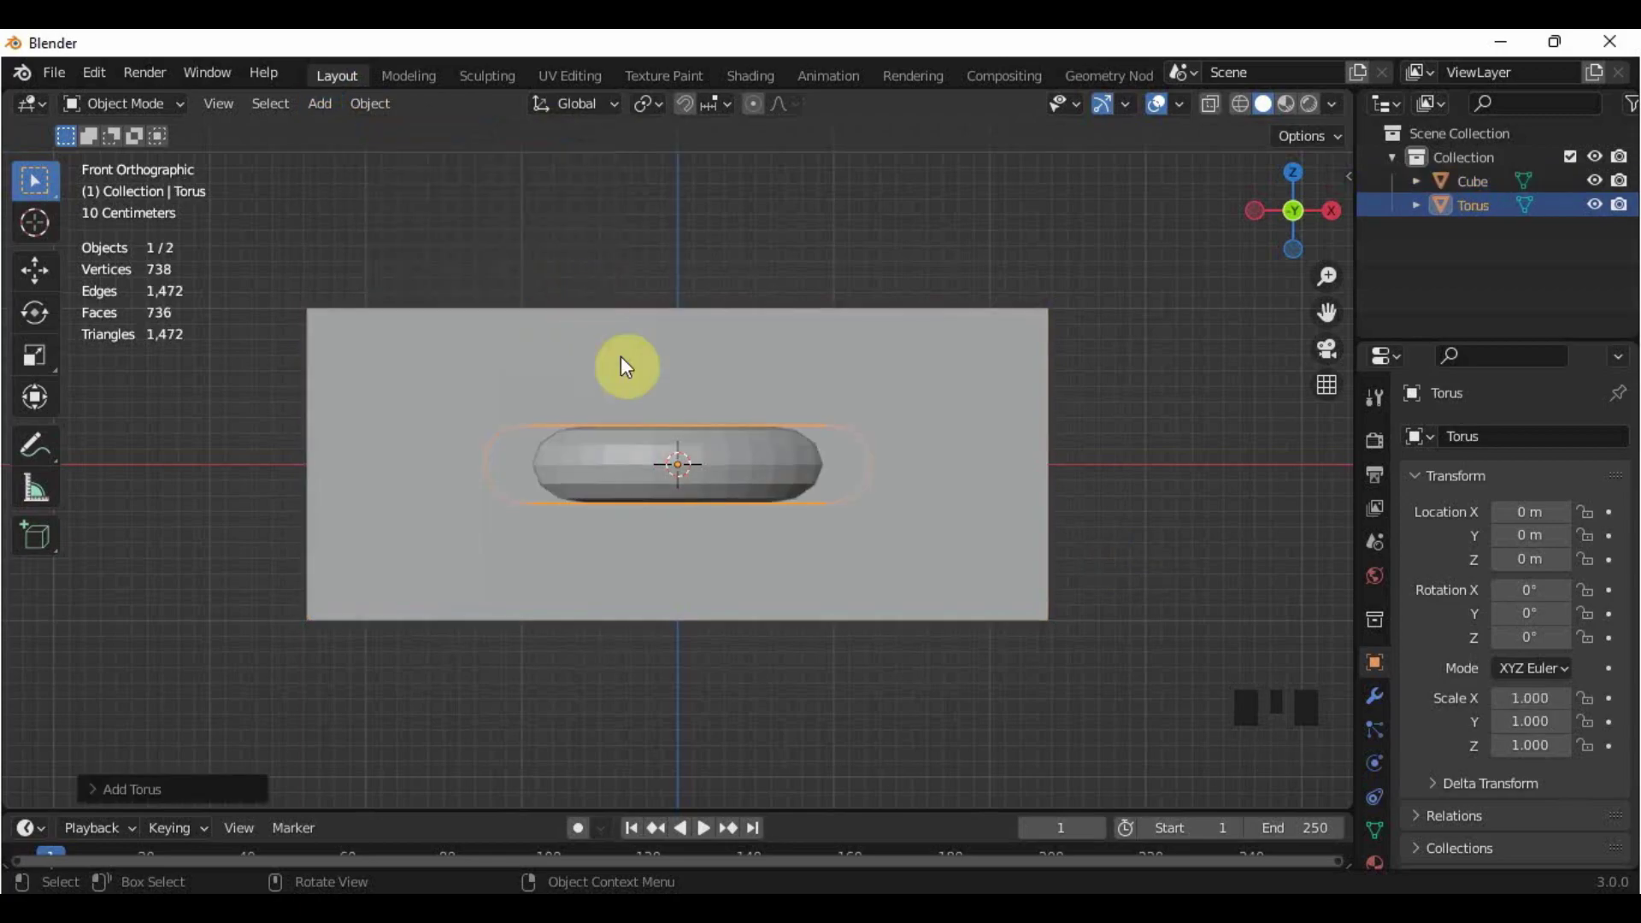
pyautogui.click(30, 325)
pyautogui.moveTo(798, 444); pyautogui.dragTo(731, 338)
pyautogui.click(161, 783)
pyautogui.click(305, 703)
pyautogui.write('-90')
pyautogui.press('Return')
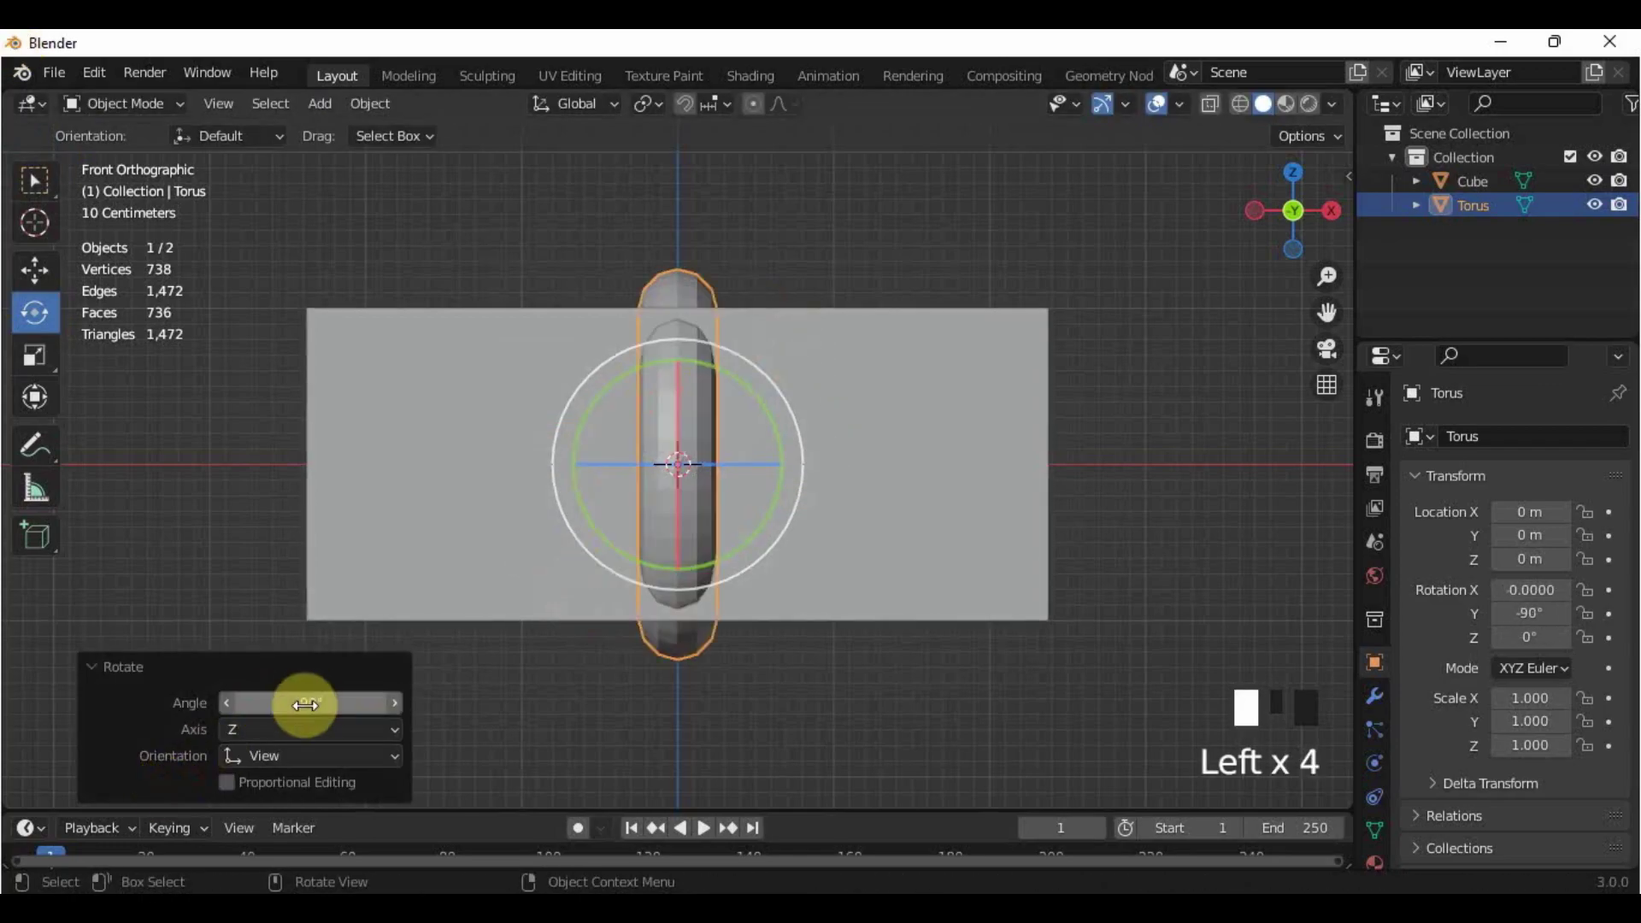
# Step: Scale the torus up to 1.248 so it rings the block
pyautogui.click(26, 181)
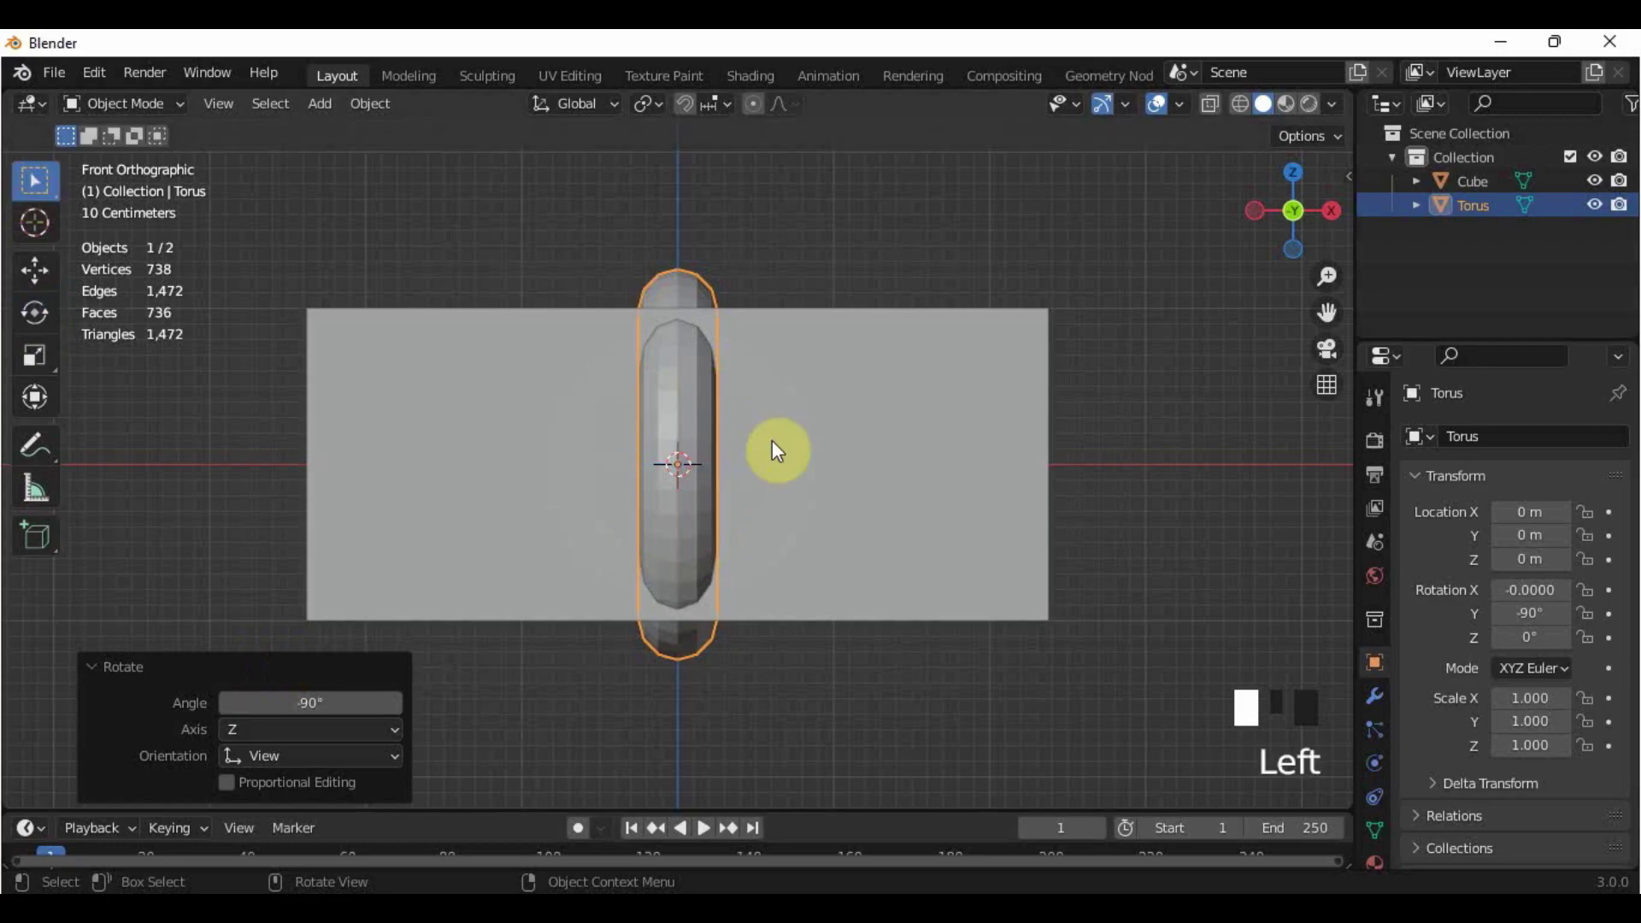
pyautogui.press('s')
pyautogui.click(858, 480)
pyautogui.moveTo(858, 480); pyautogui.dragTo(757, 521, button='middle')
pyautogui.press('s')
pyautogui.click(727, 510)
# Step: In Edit Mode, thin the torus tube by -0.338 and enlarge it 1.1, then exit
pyautogui.press('Tab')
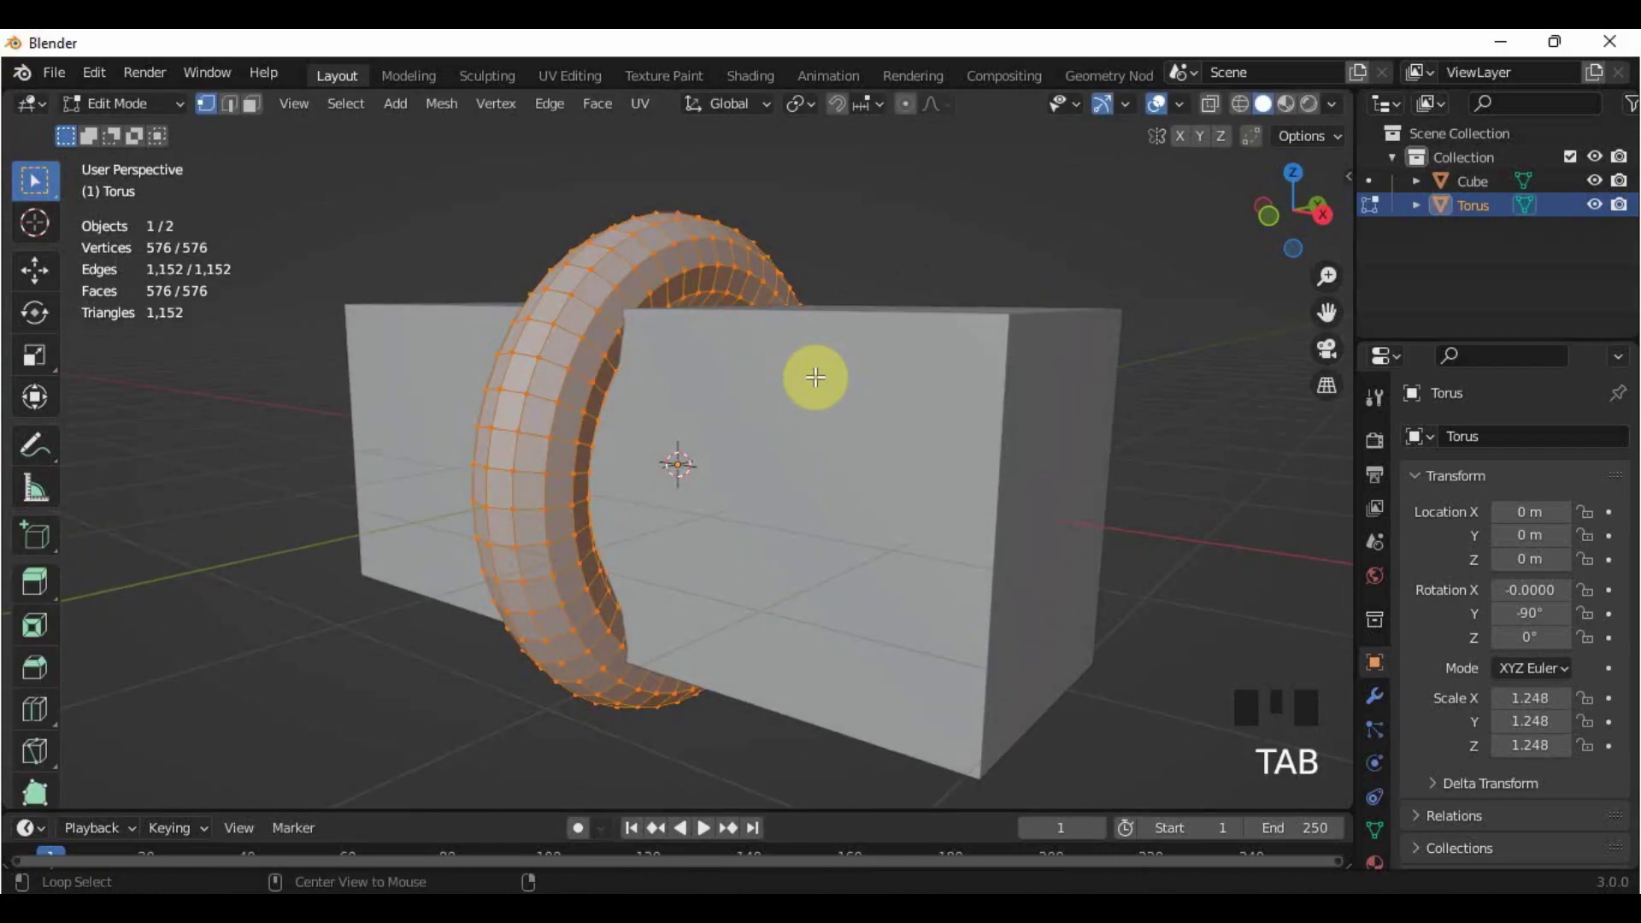
pyautogui.hotkey('alt', 's')
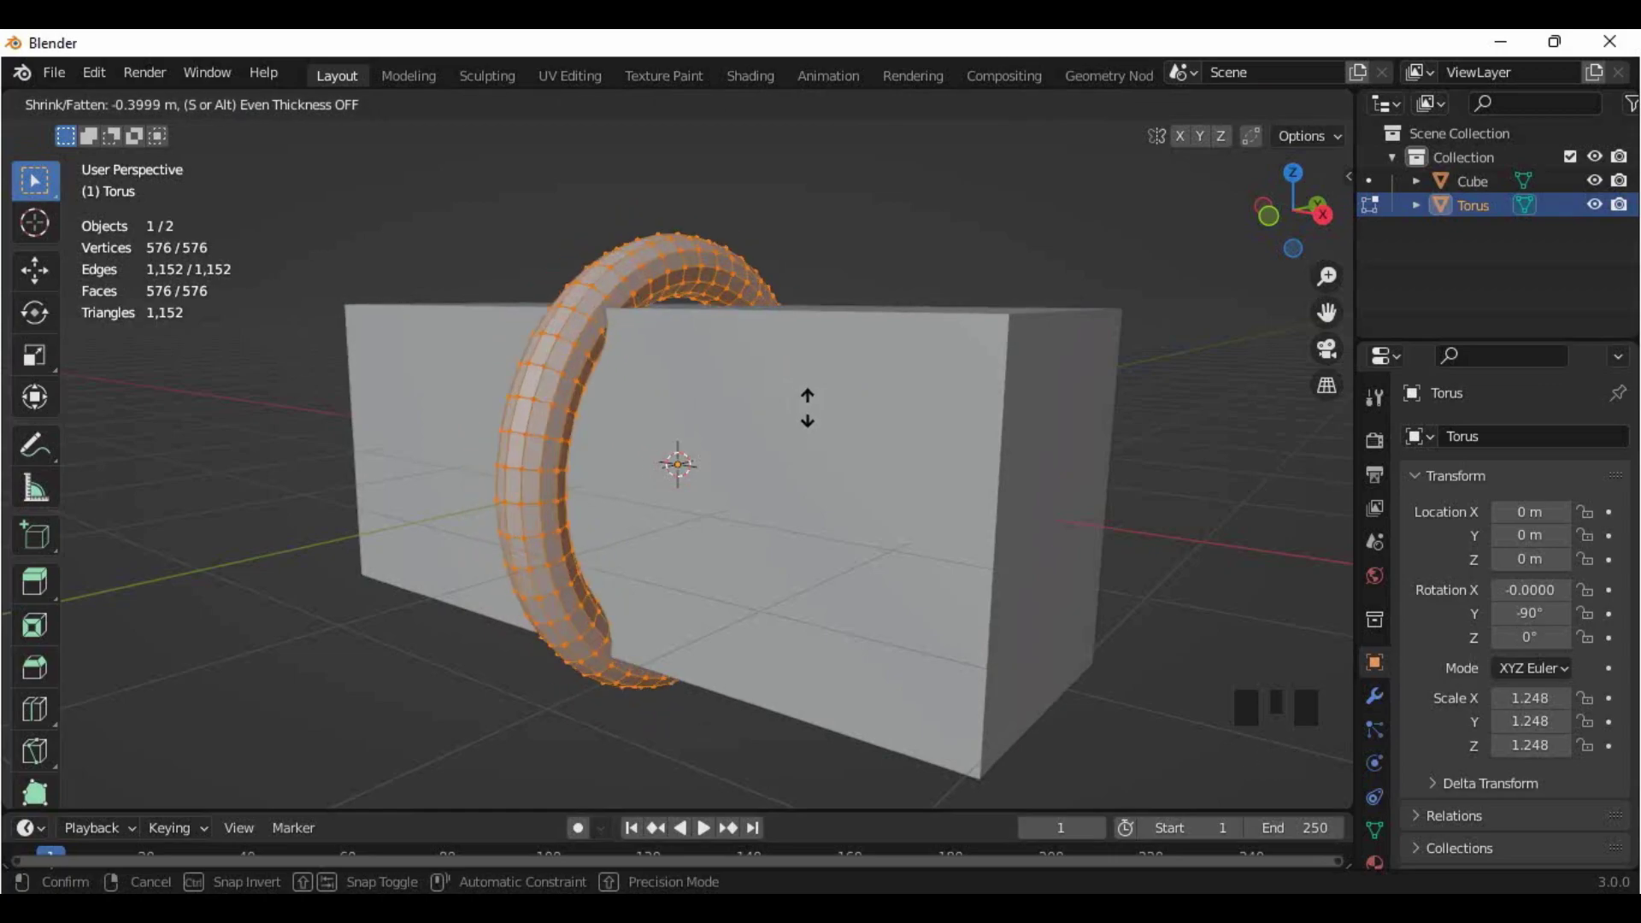
pyautogui.click(804, 403)
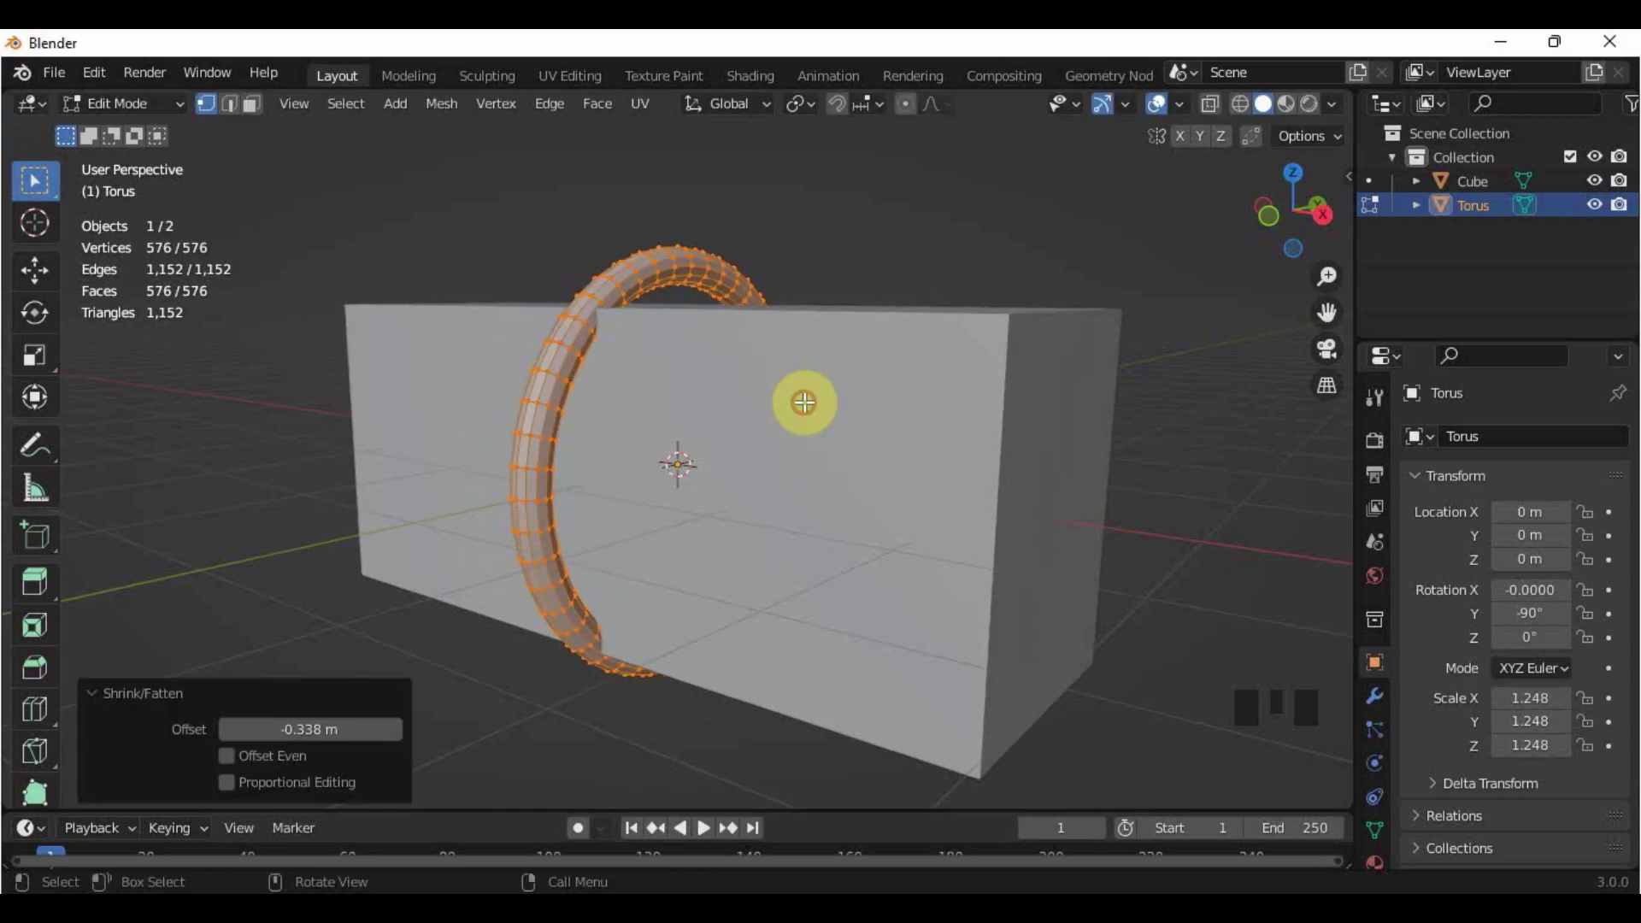
pyautogui.press('s')
pyautogui.click(803, 393)
pyautogui.moveTo(595, 422); pyautogui.dragTo(692, 416, button='middle')
pyautogui.press('KP_1')
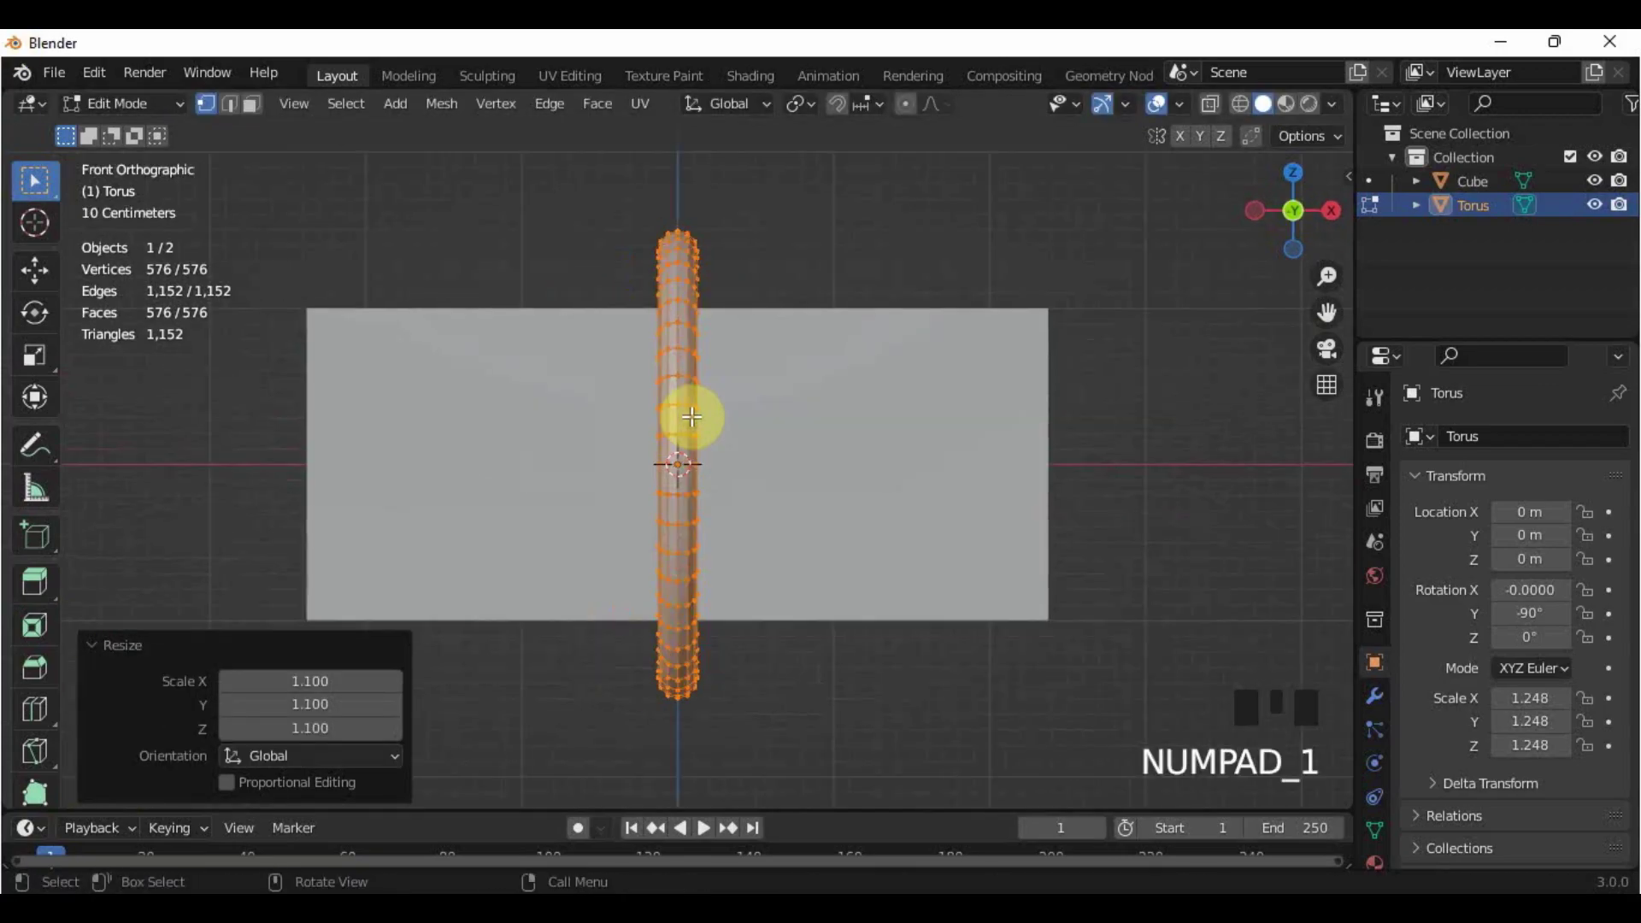
pyautogui.press('Tab')
pyautogui.click(825, 711)
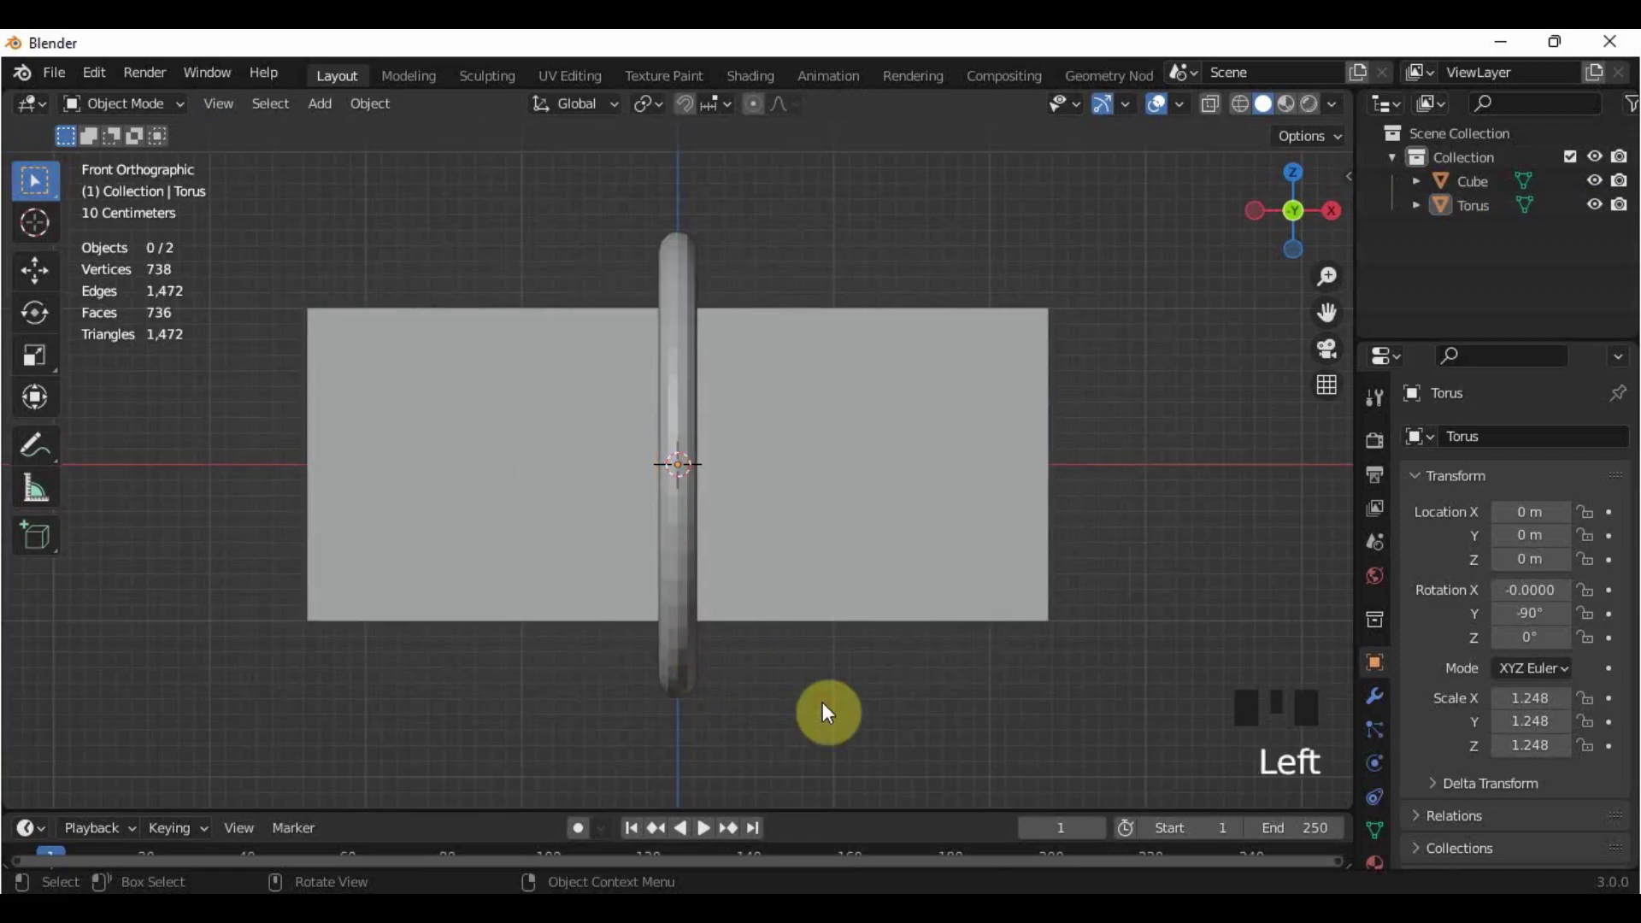
# Step: Enlarge the timeline and keyframe the torus scale at frame 0
pyautogui.click(687, 323)
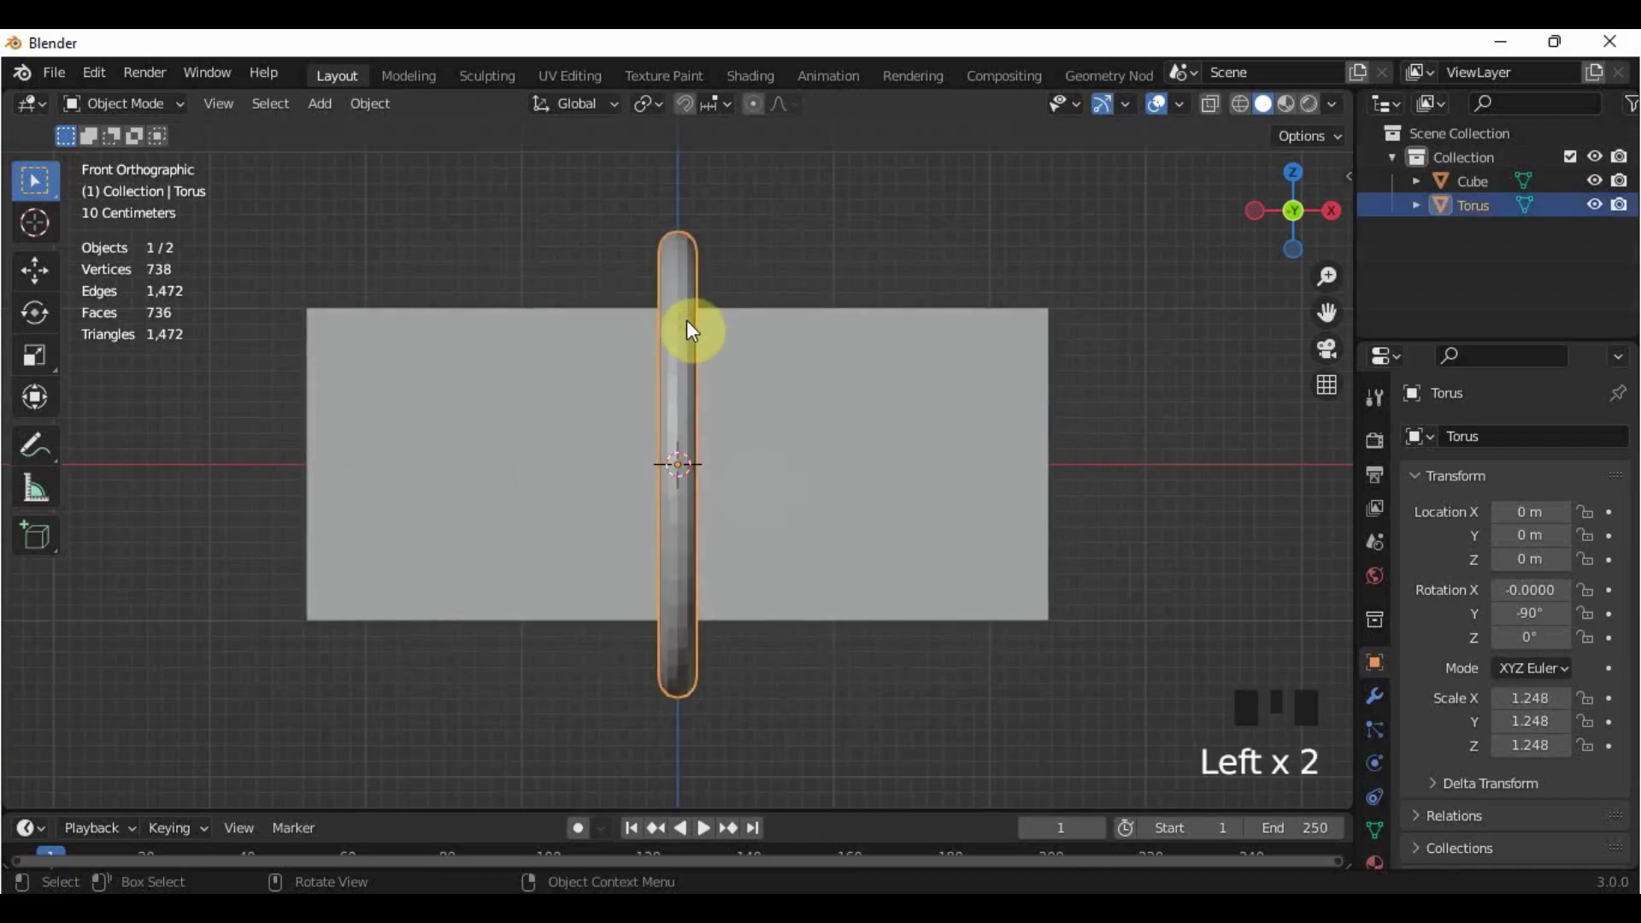
pyautogui.moveTo(867, 810); pyautogui.dragTo(892, 666)
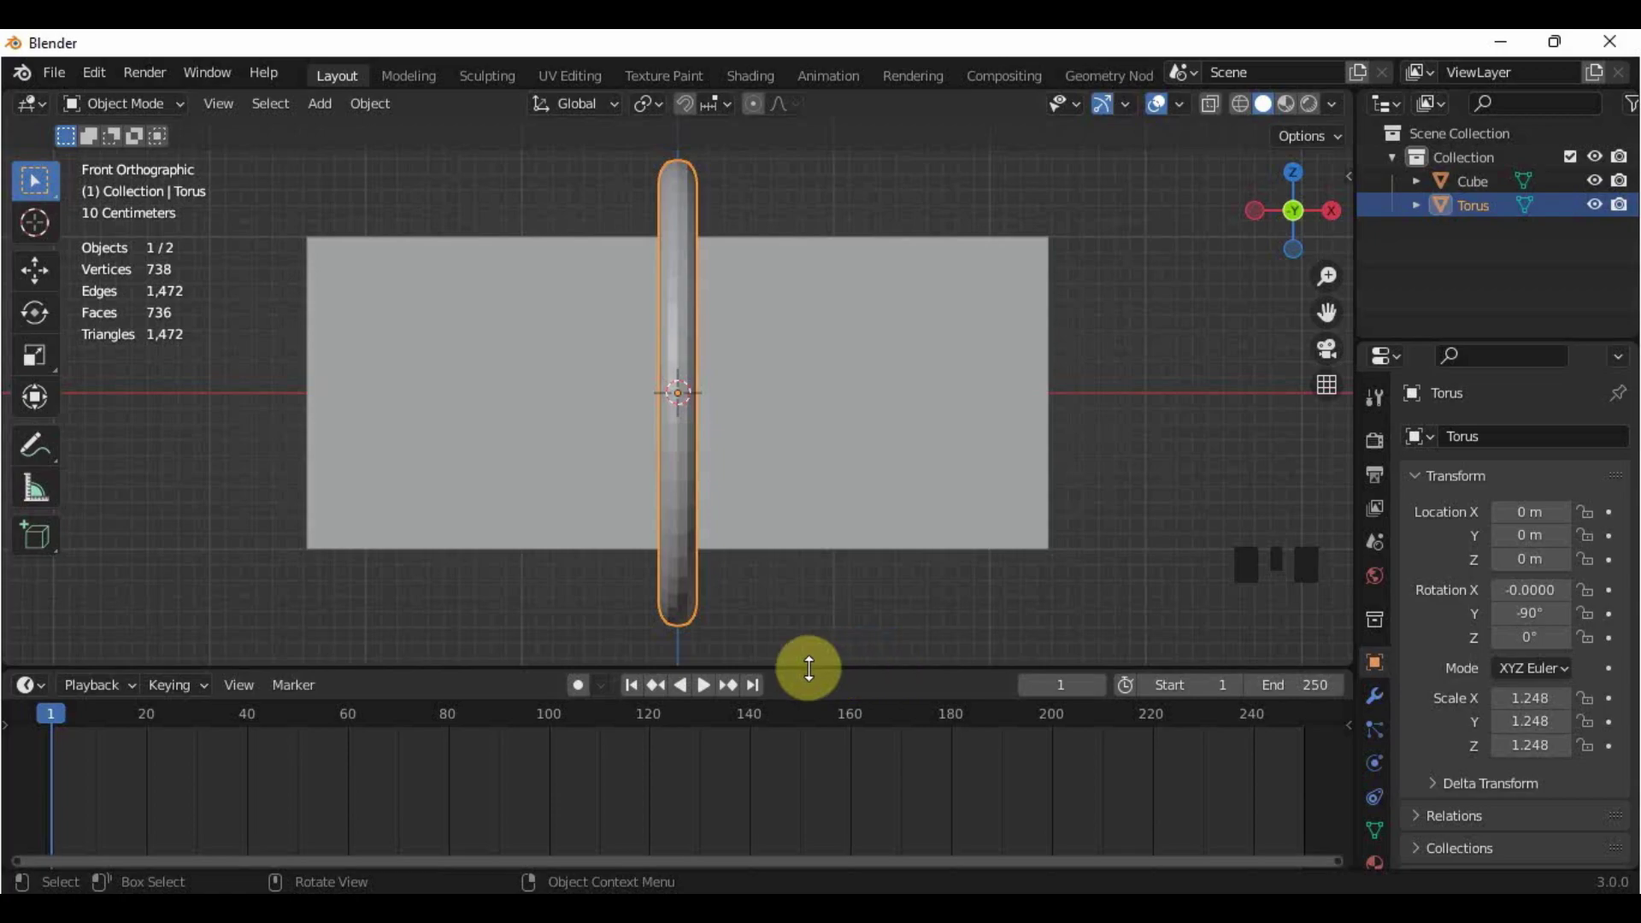
pyautogui.click(56, 723)
pyautogui.moveTo(59, 725); pyautogui.dragTo(18, 721)
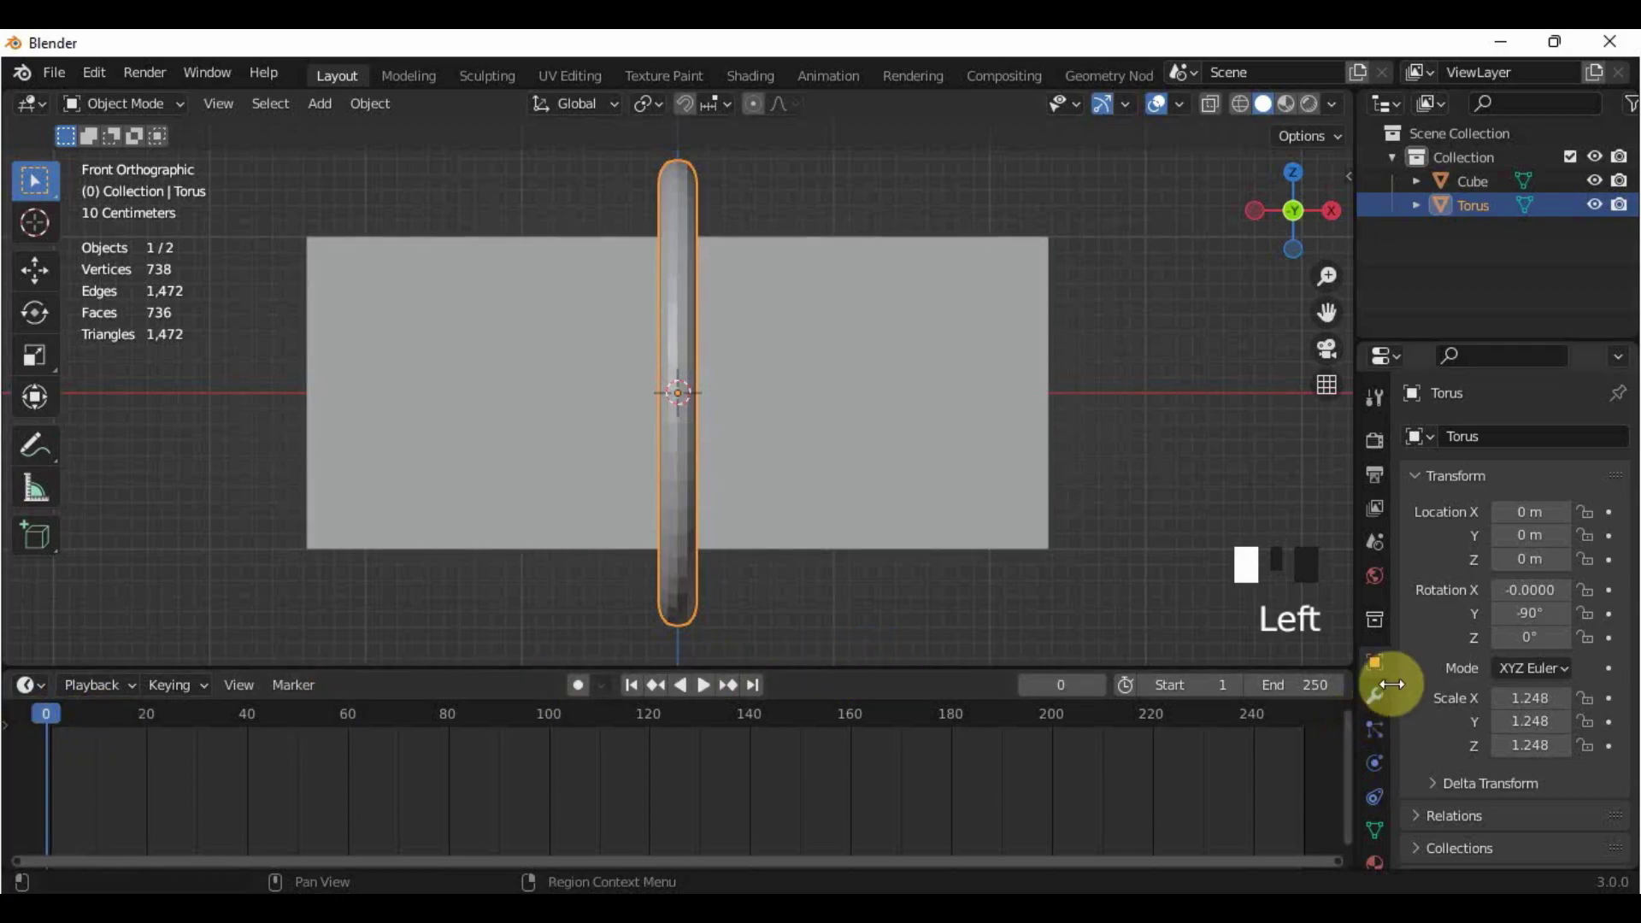
pyautogui.press('i')
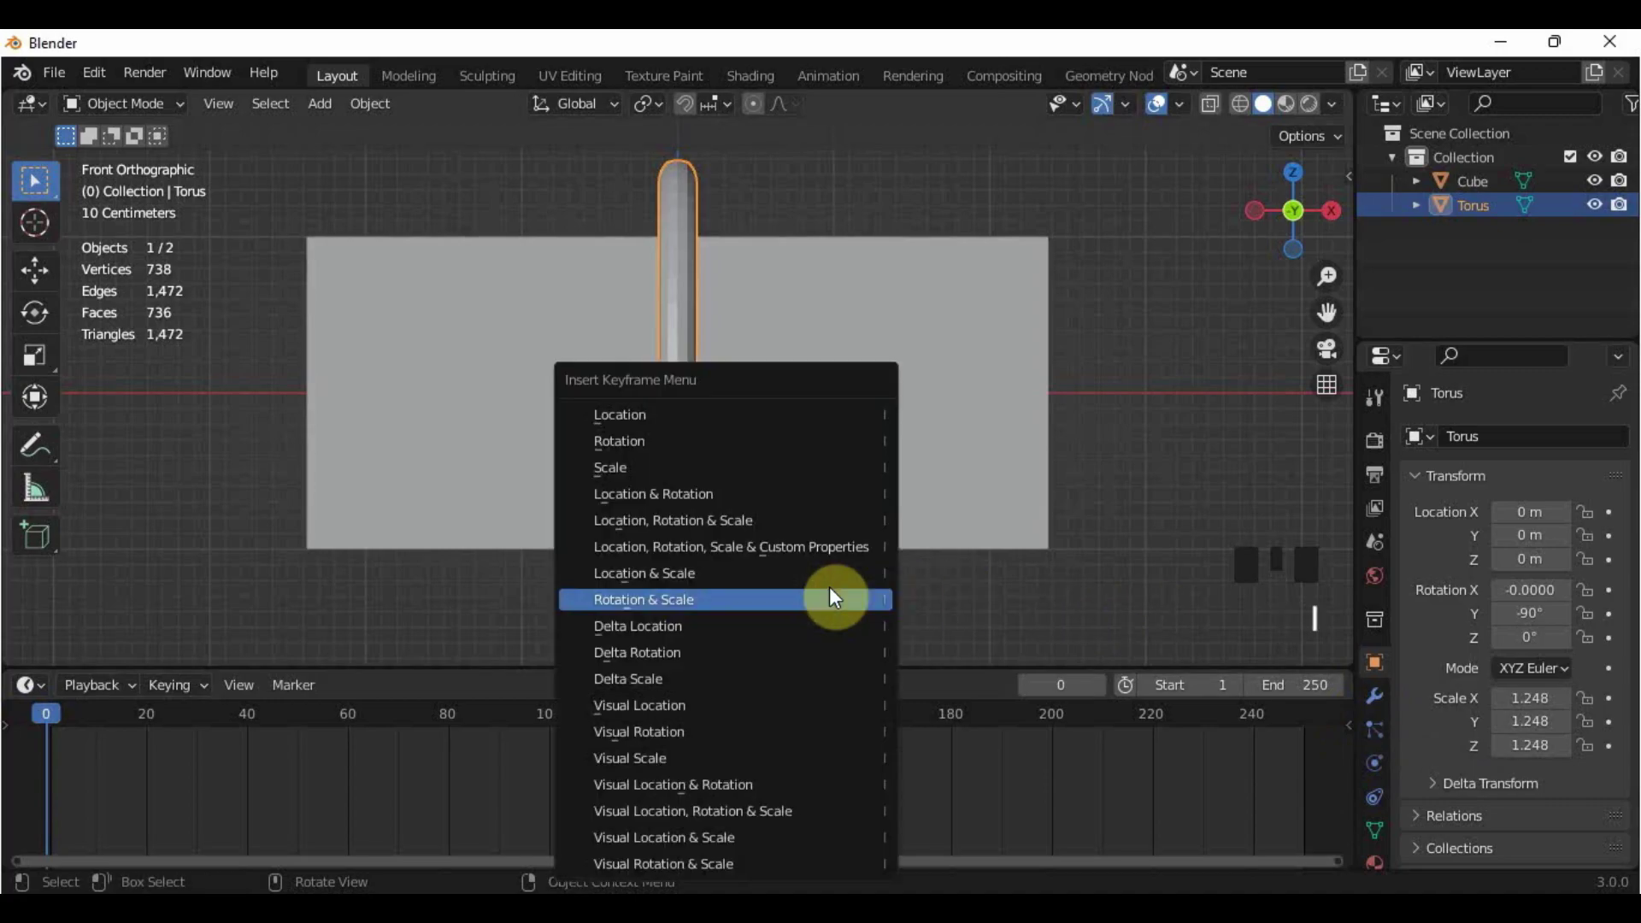
pyautogui.click(809, 472)
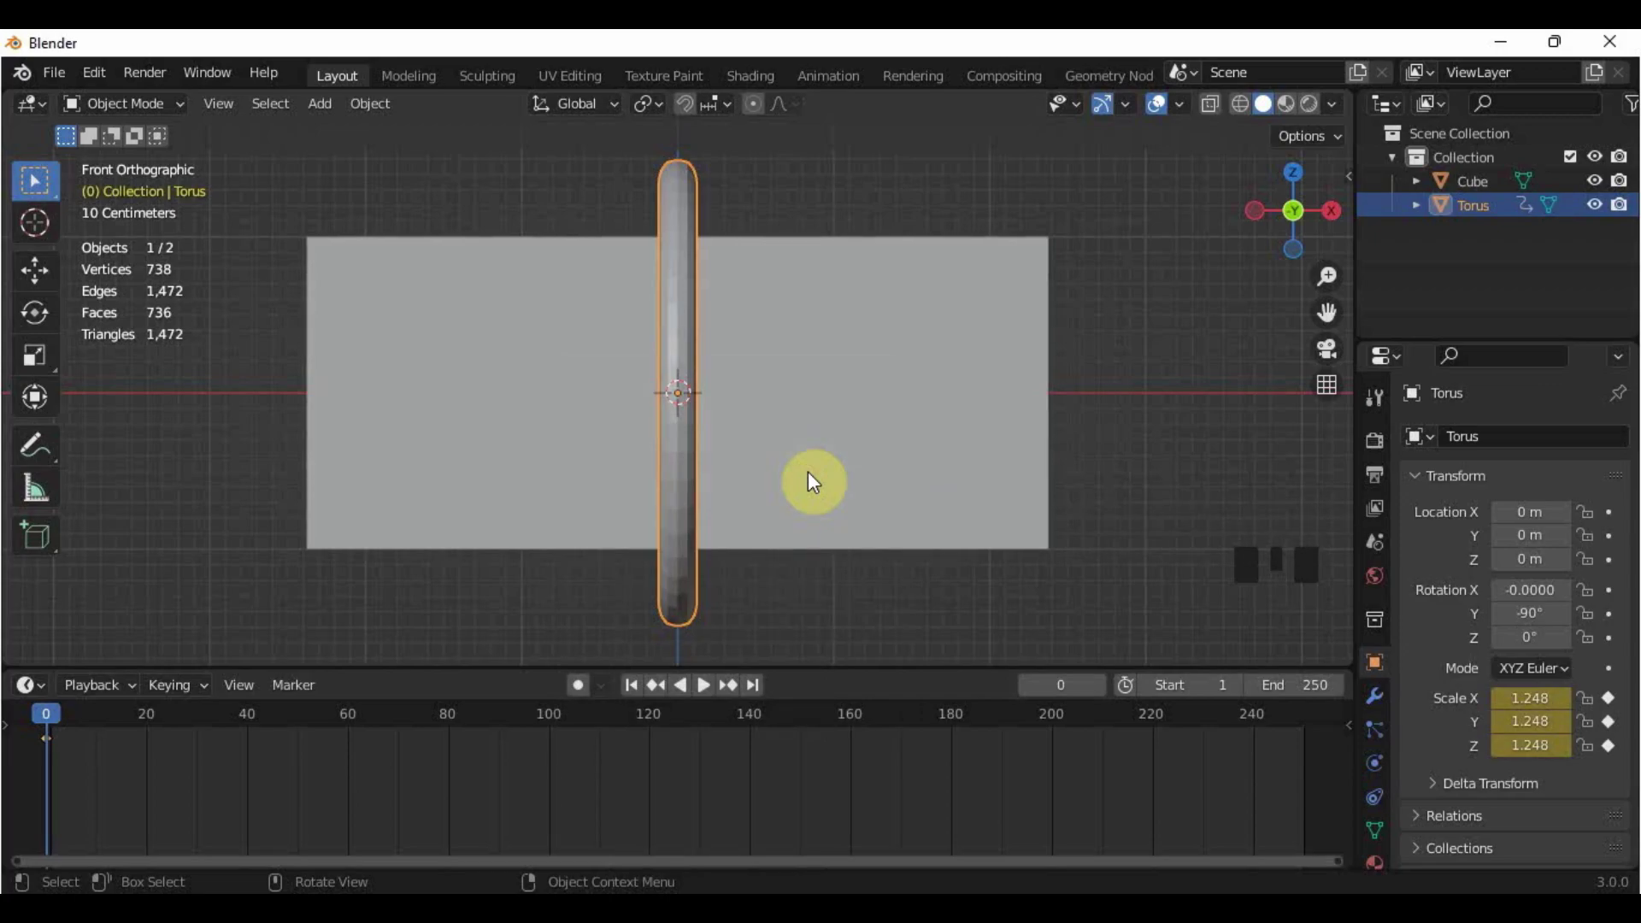
# Step: Move the current frame to 50 and orbit to a perspective view
pyautogui.moveTo(46, 715); pyautogui.dragTo(63, 728)
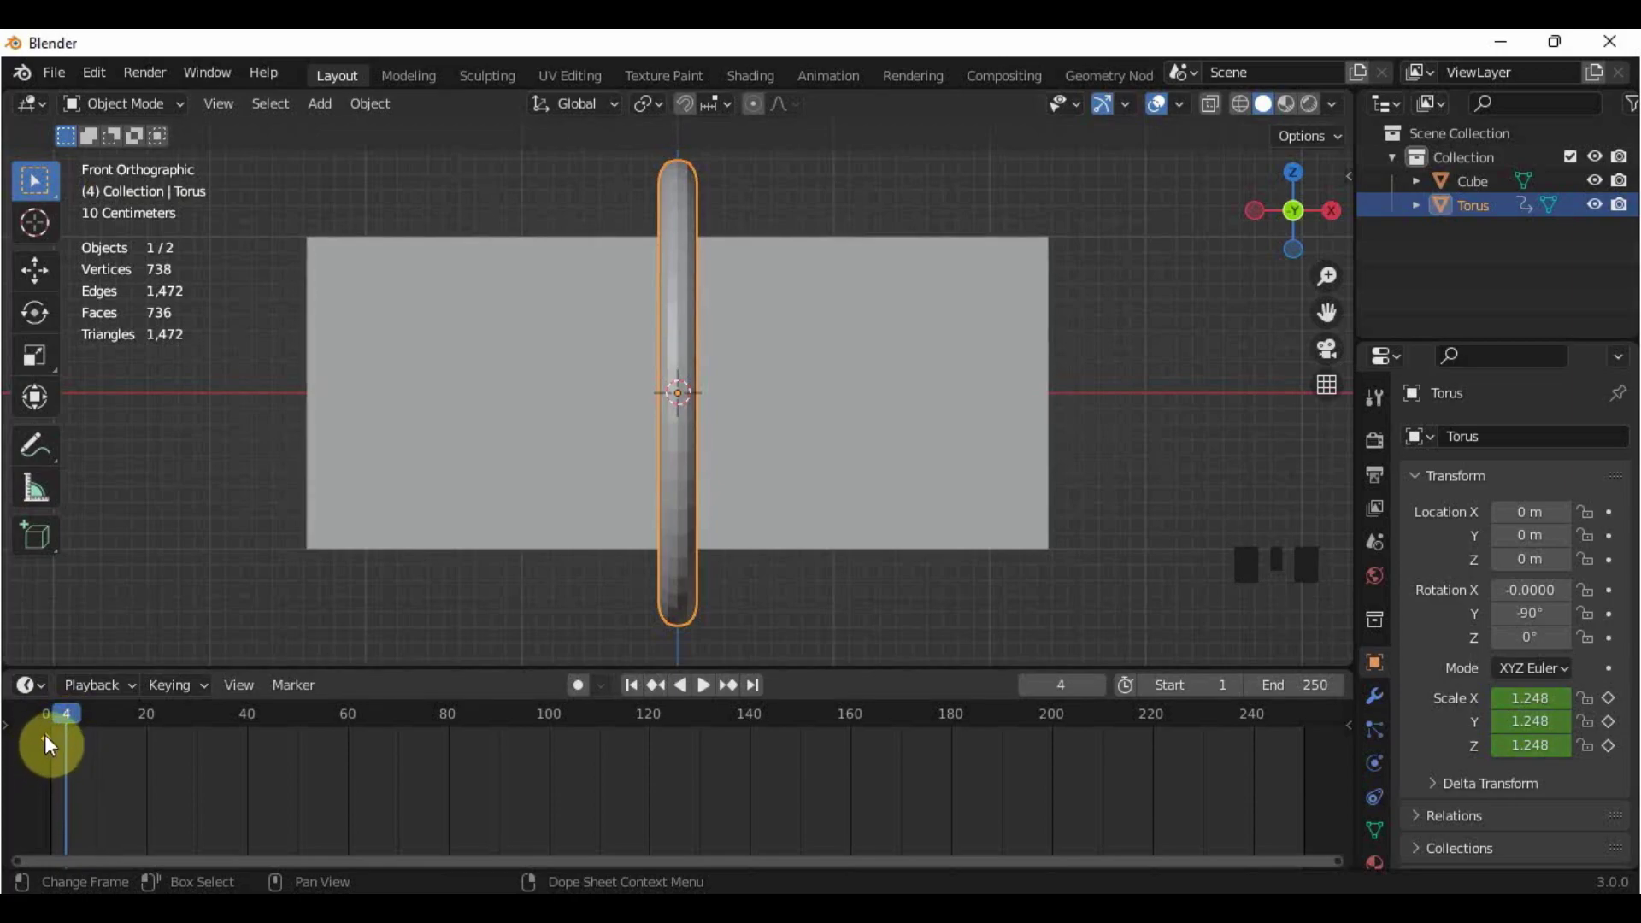
pyautogui.click(72, 716)
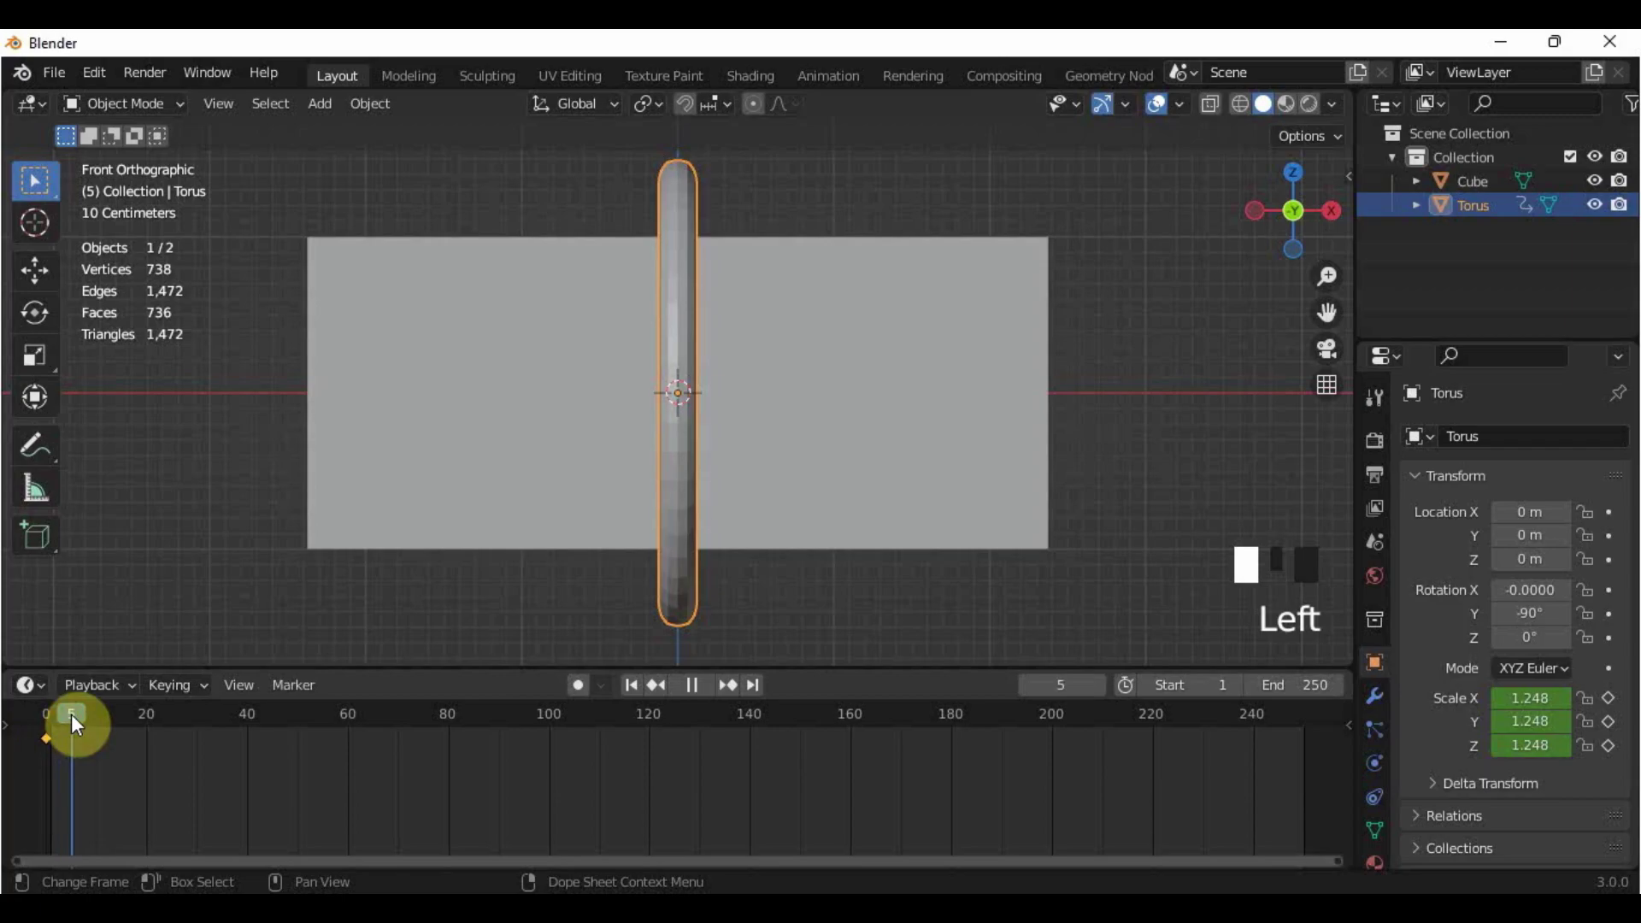
pyautogui.moveTo(70, 714); pyautogui.dragTo(298, 692)
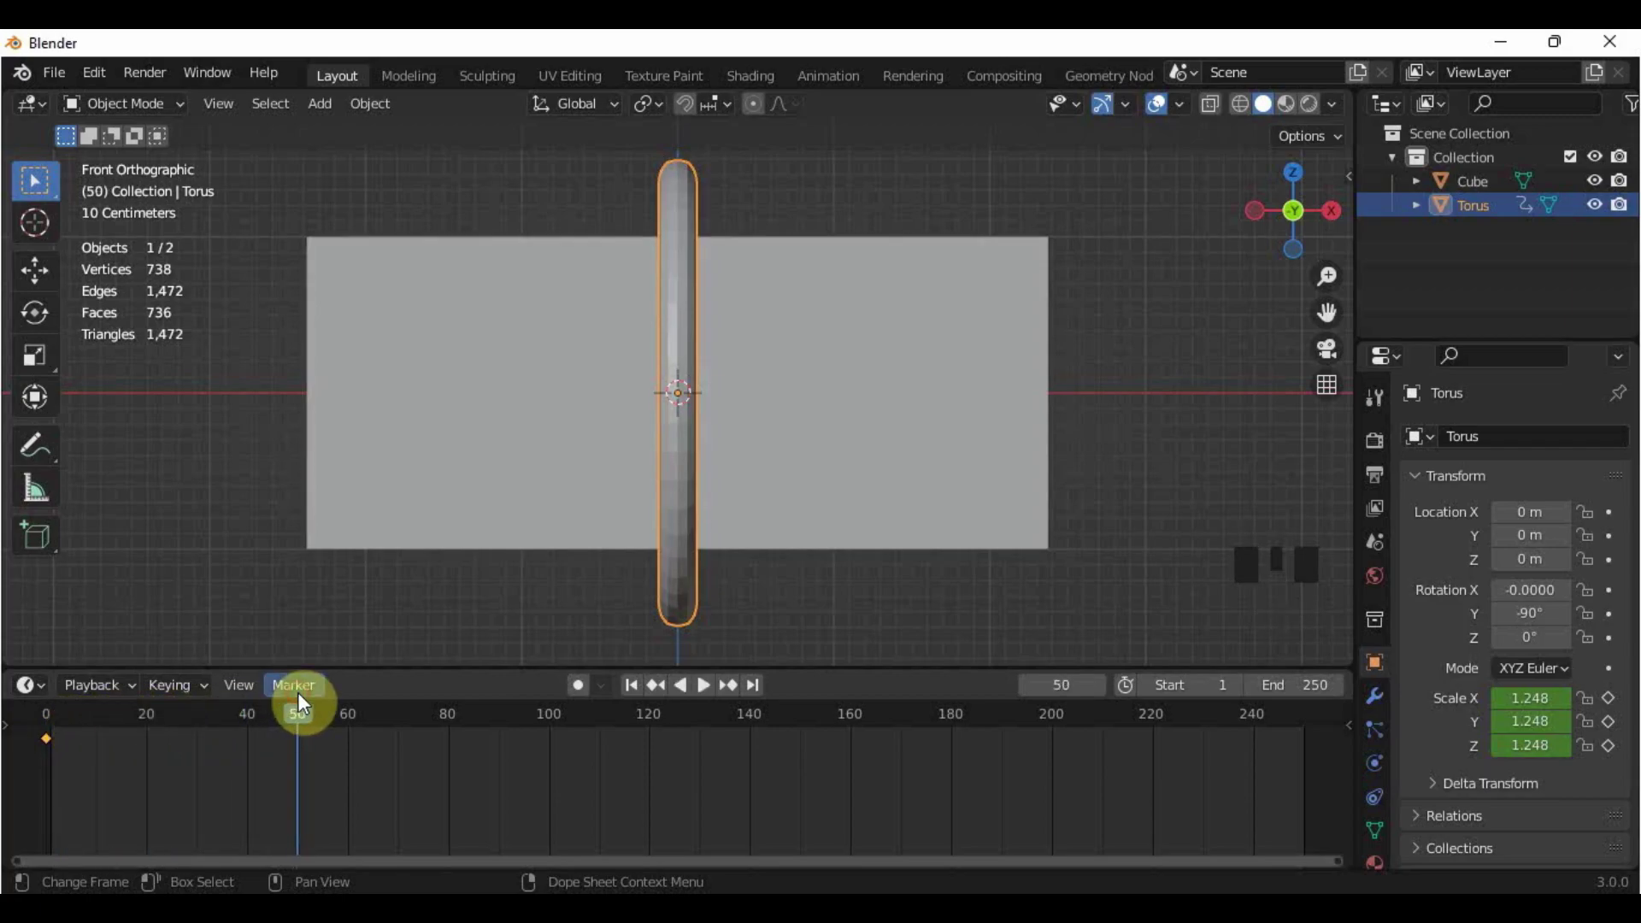
pyautogui.moveTo(1102, 463); pyautogui.dragTo(975, 484, button='middle')
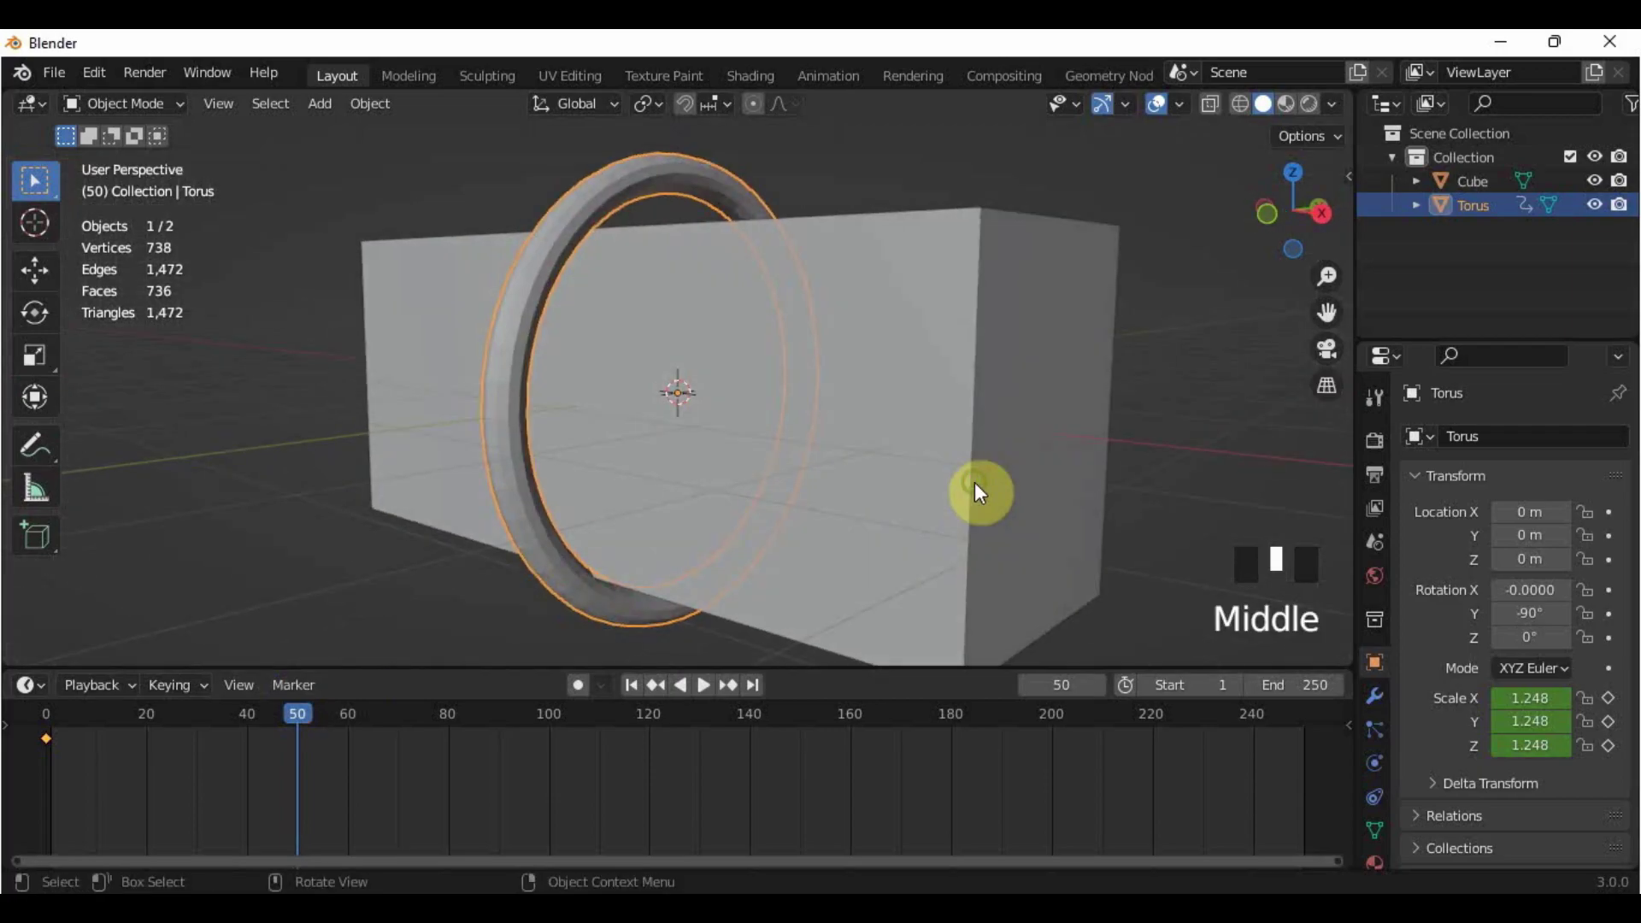
# Step: Shrink the torus to 0.490 and keyframe its scale at frame 50
pyautogui.press('s')
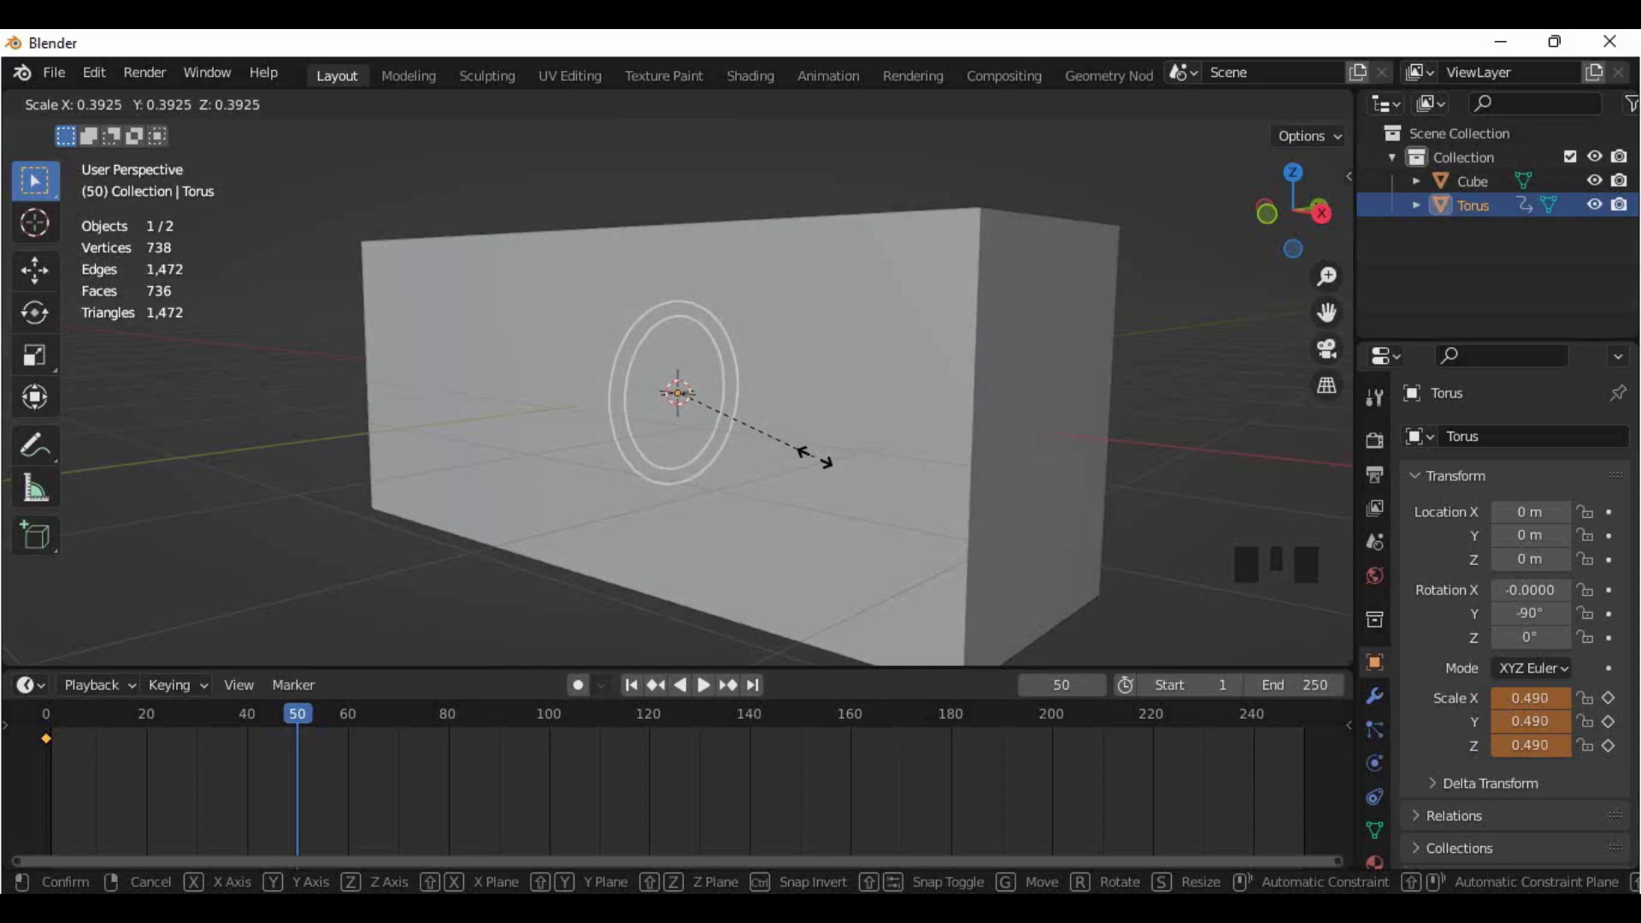
pyautogui.click(816, 459)
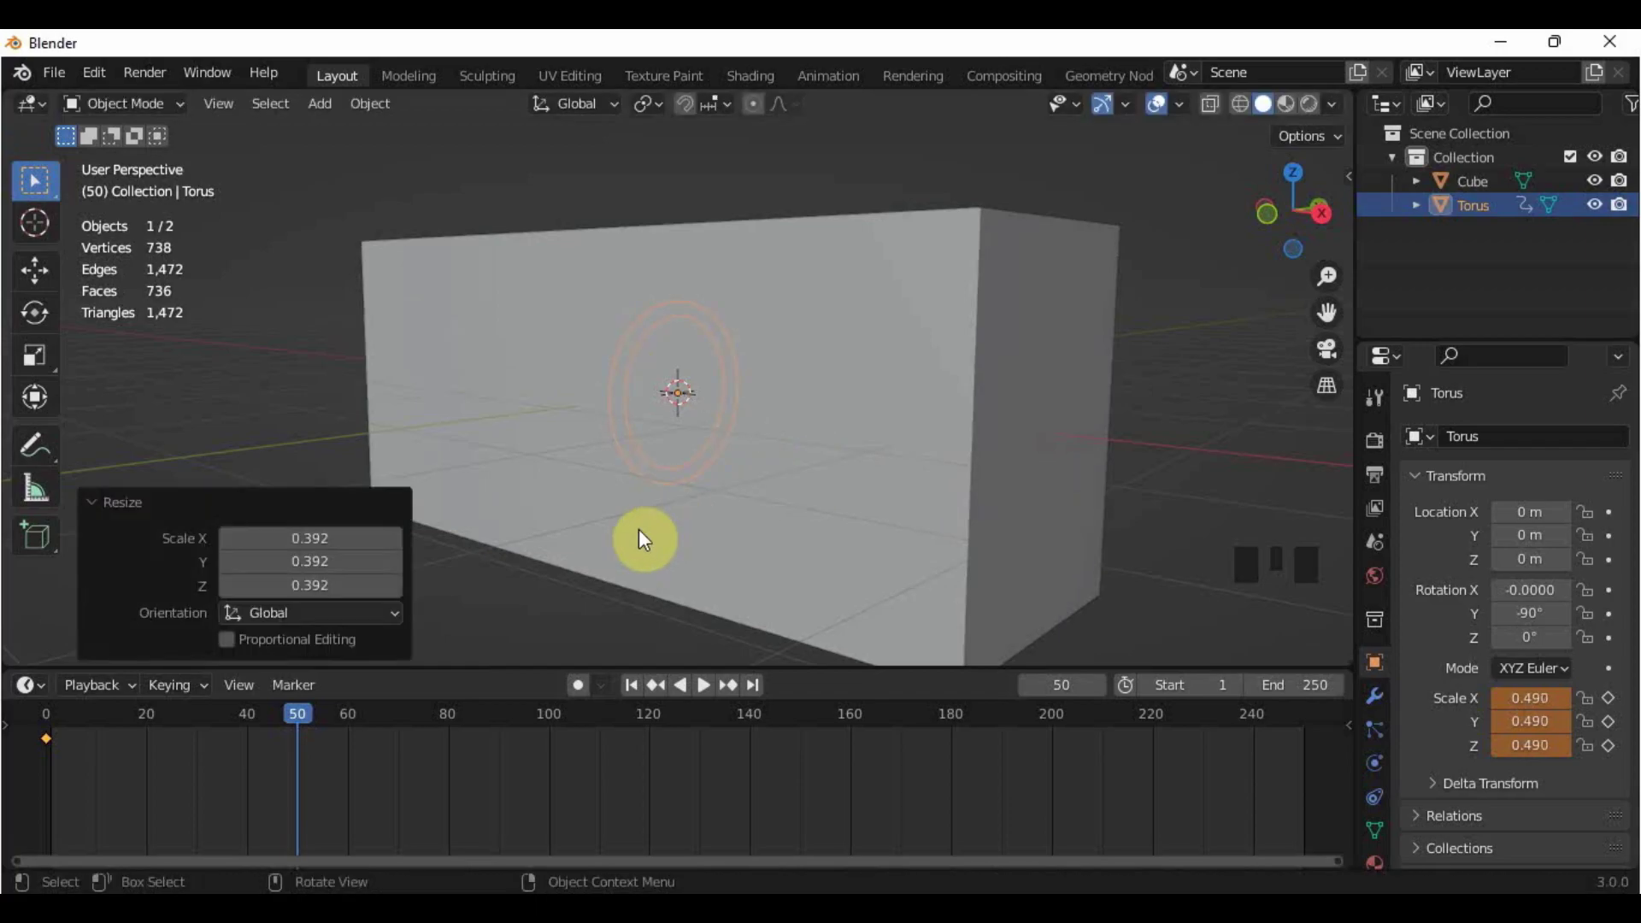
pyautogui.press('i')
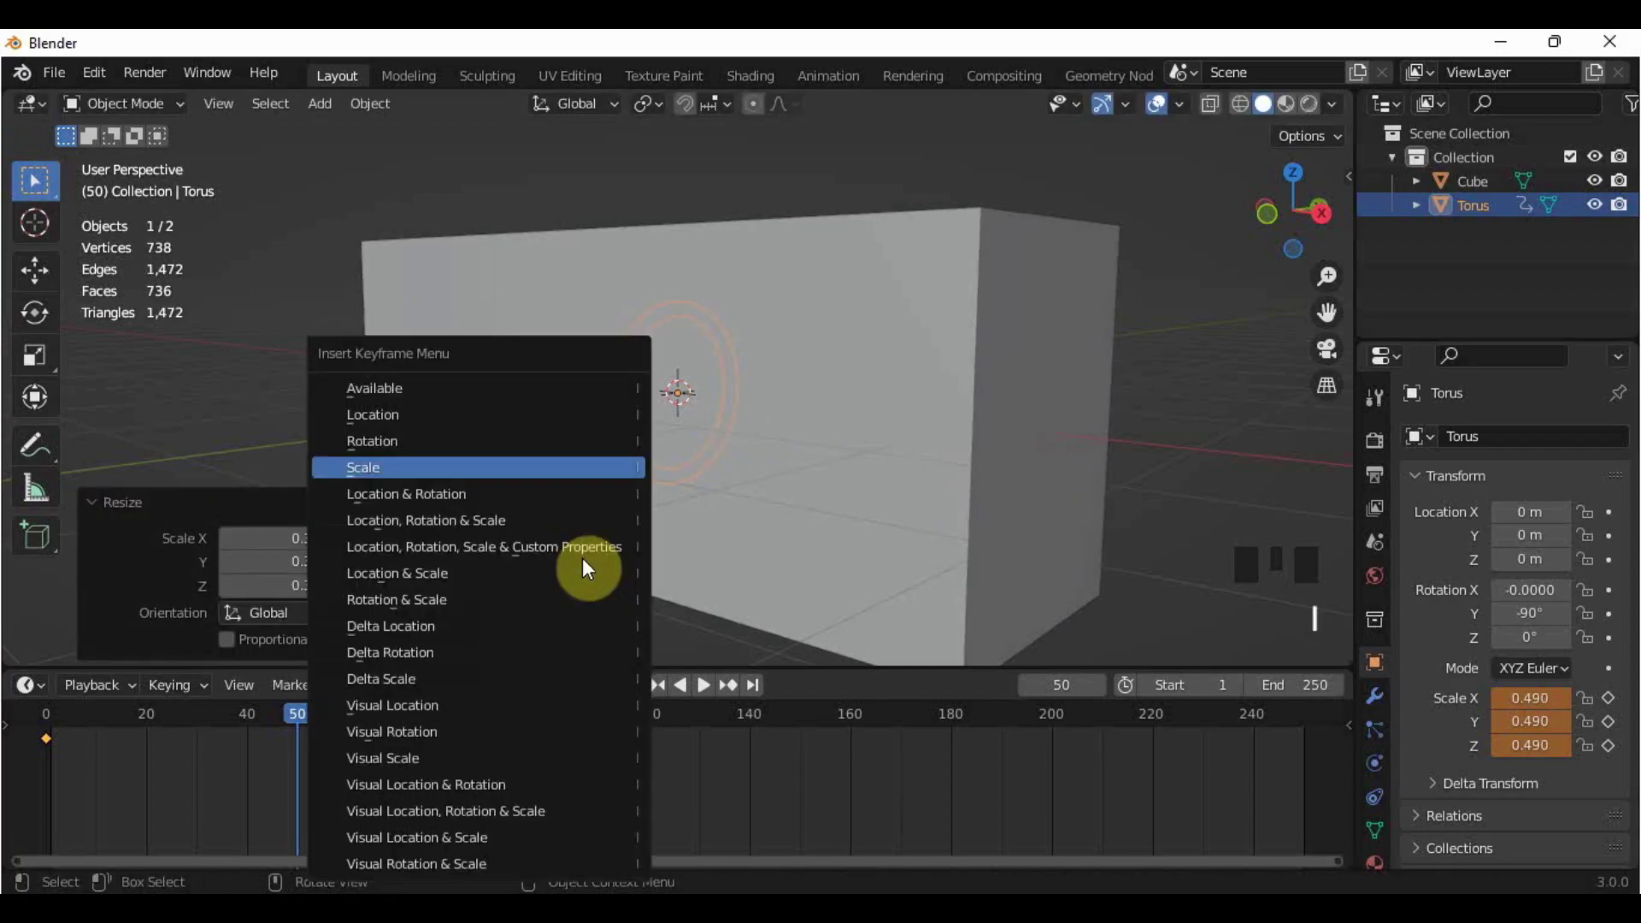
pyautogui.click(569, 484)
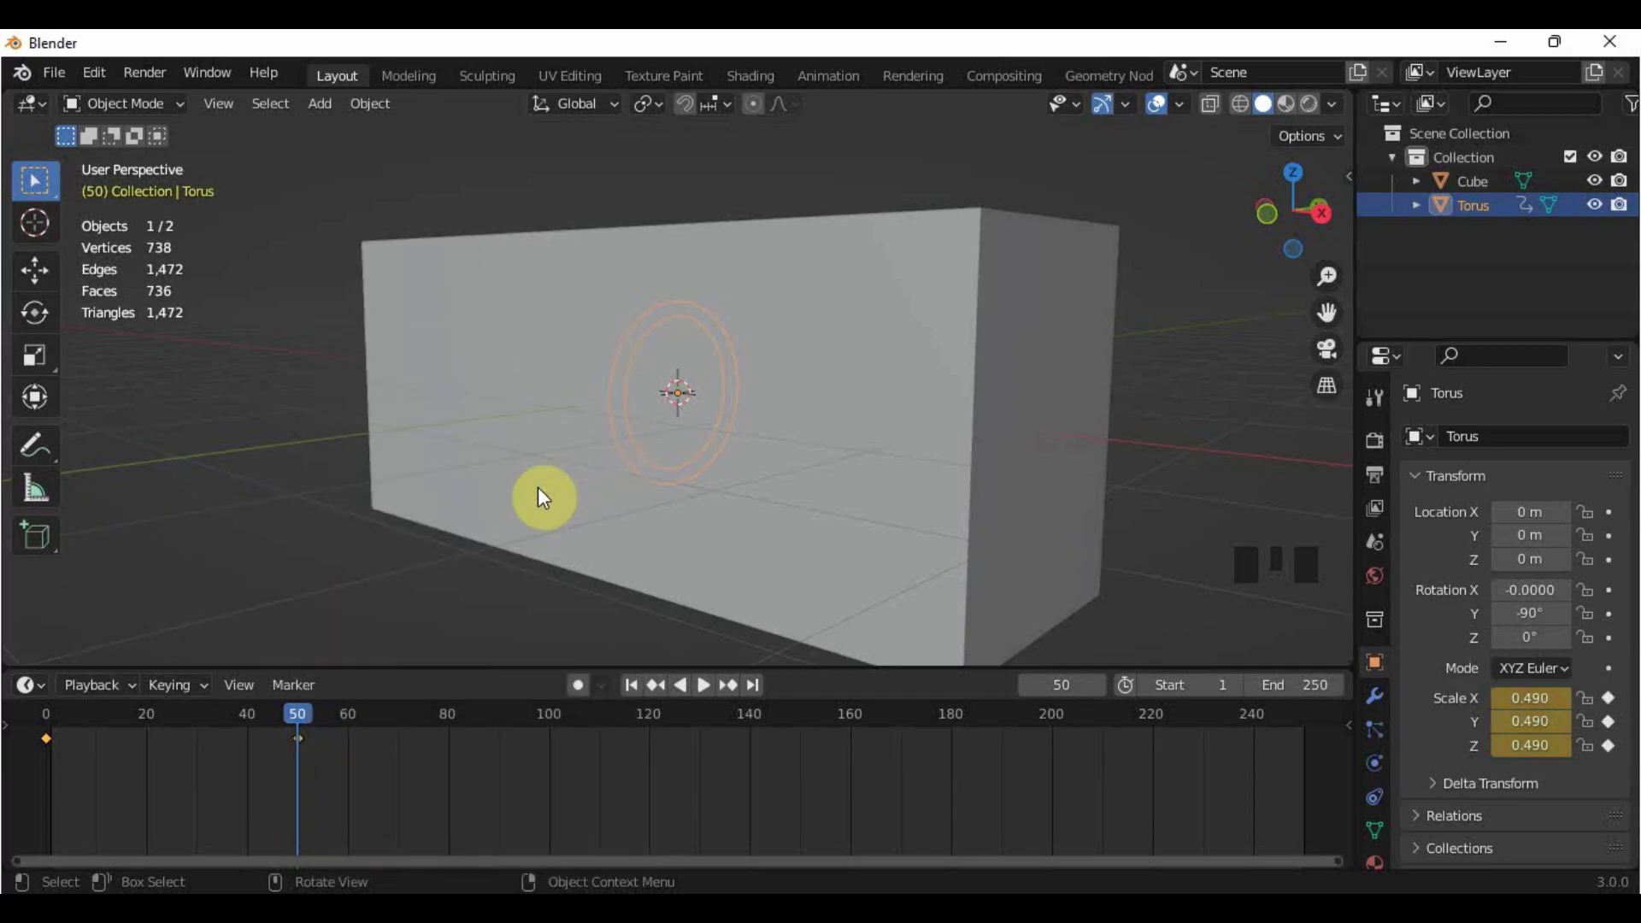
# Step: Play the animation from the first frame to preview the shrinking ring, then view from front
pyautogui.click(632, 690)
pyautogui.scroll(-4, 581, 576)
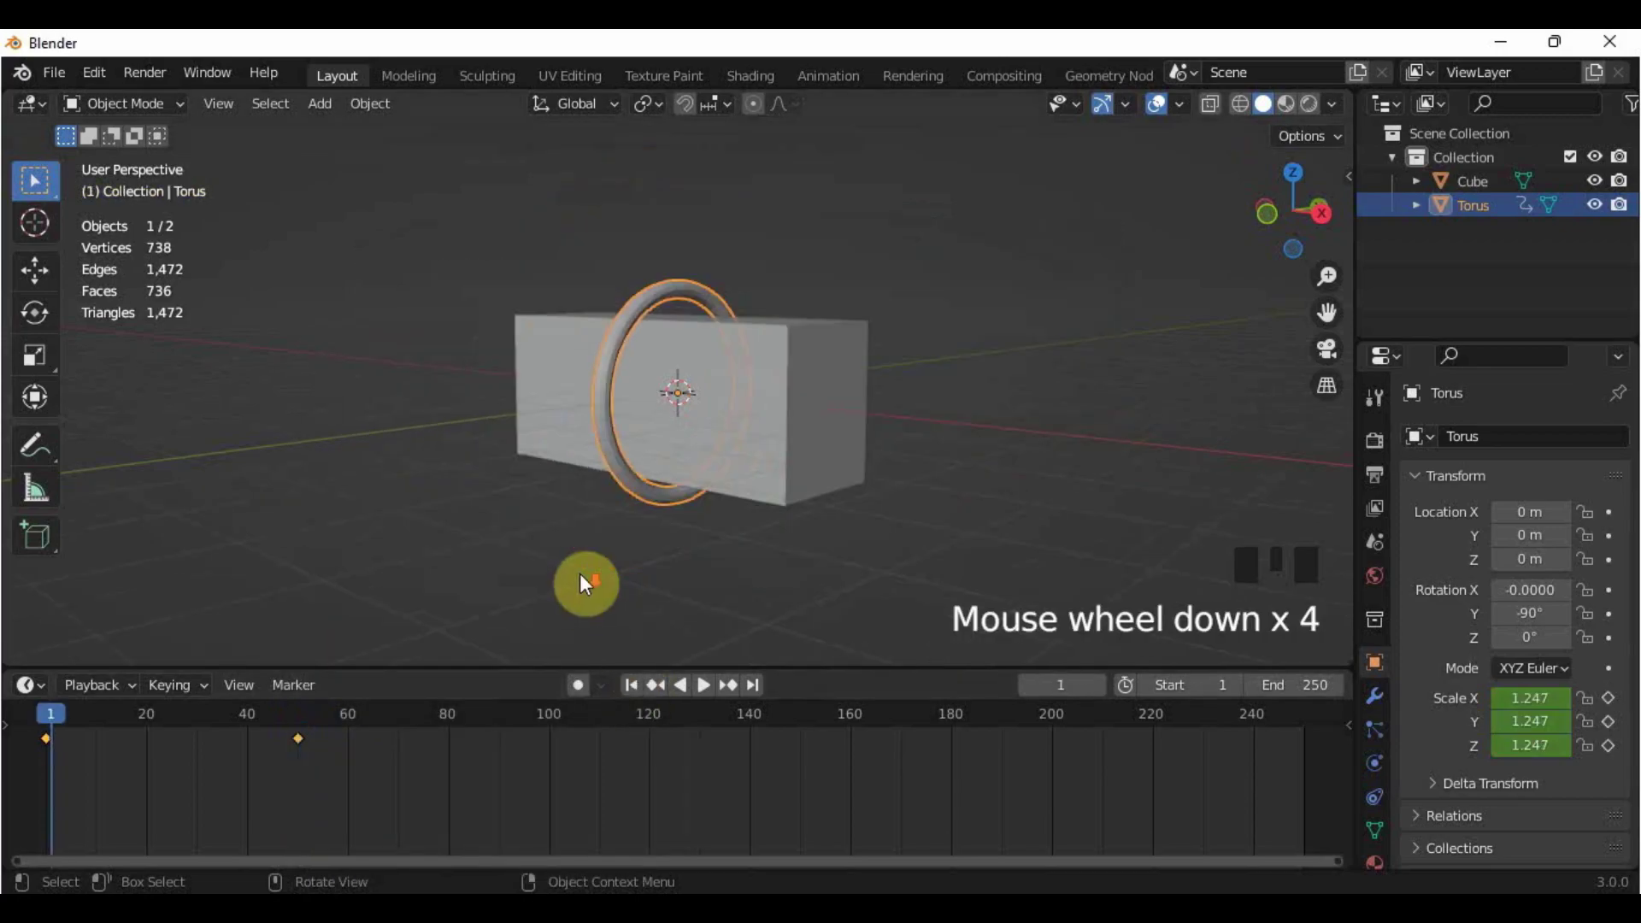
pyautogui.click(705, 685)
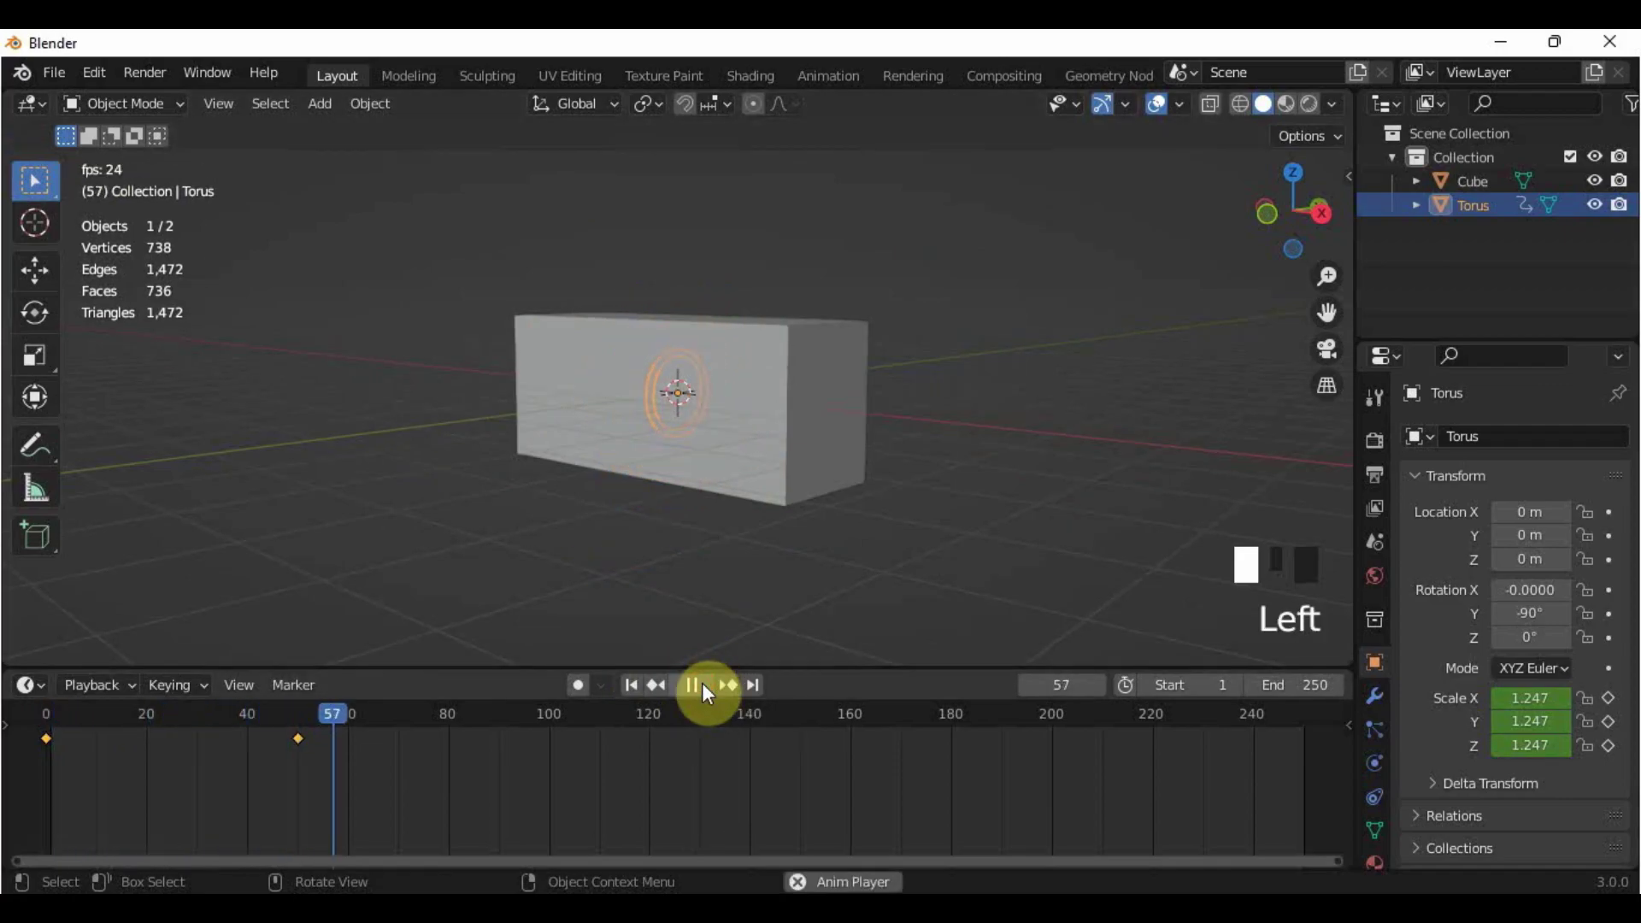
pyautogui.click(702, 689)
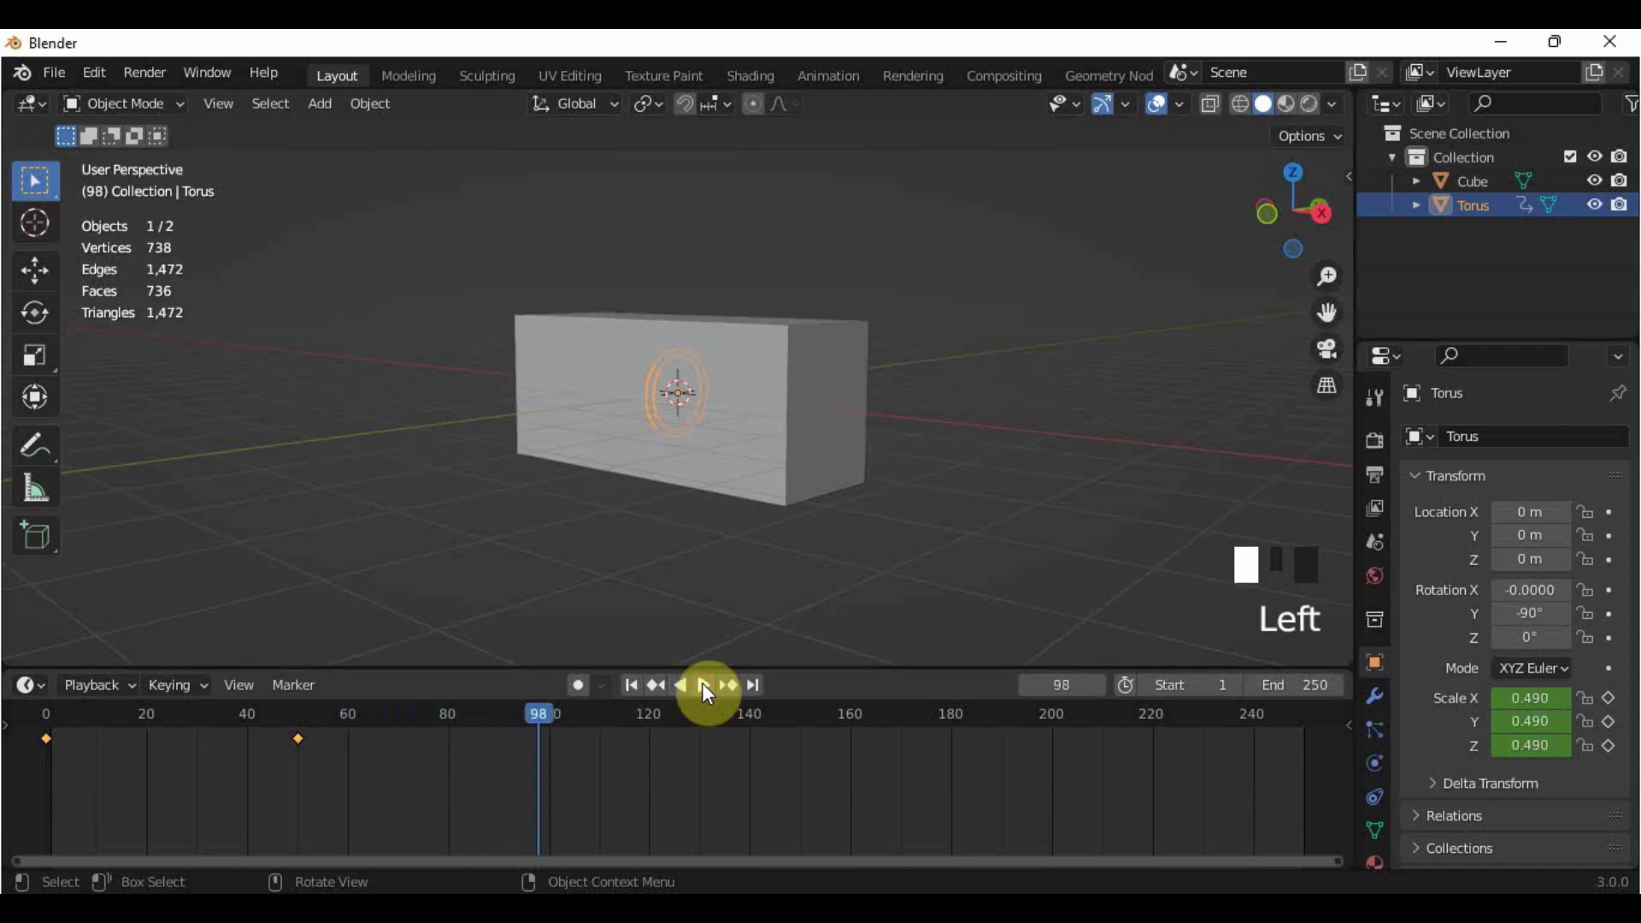
pyautogui.click(638, 687)
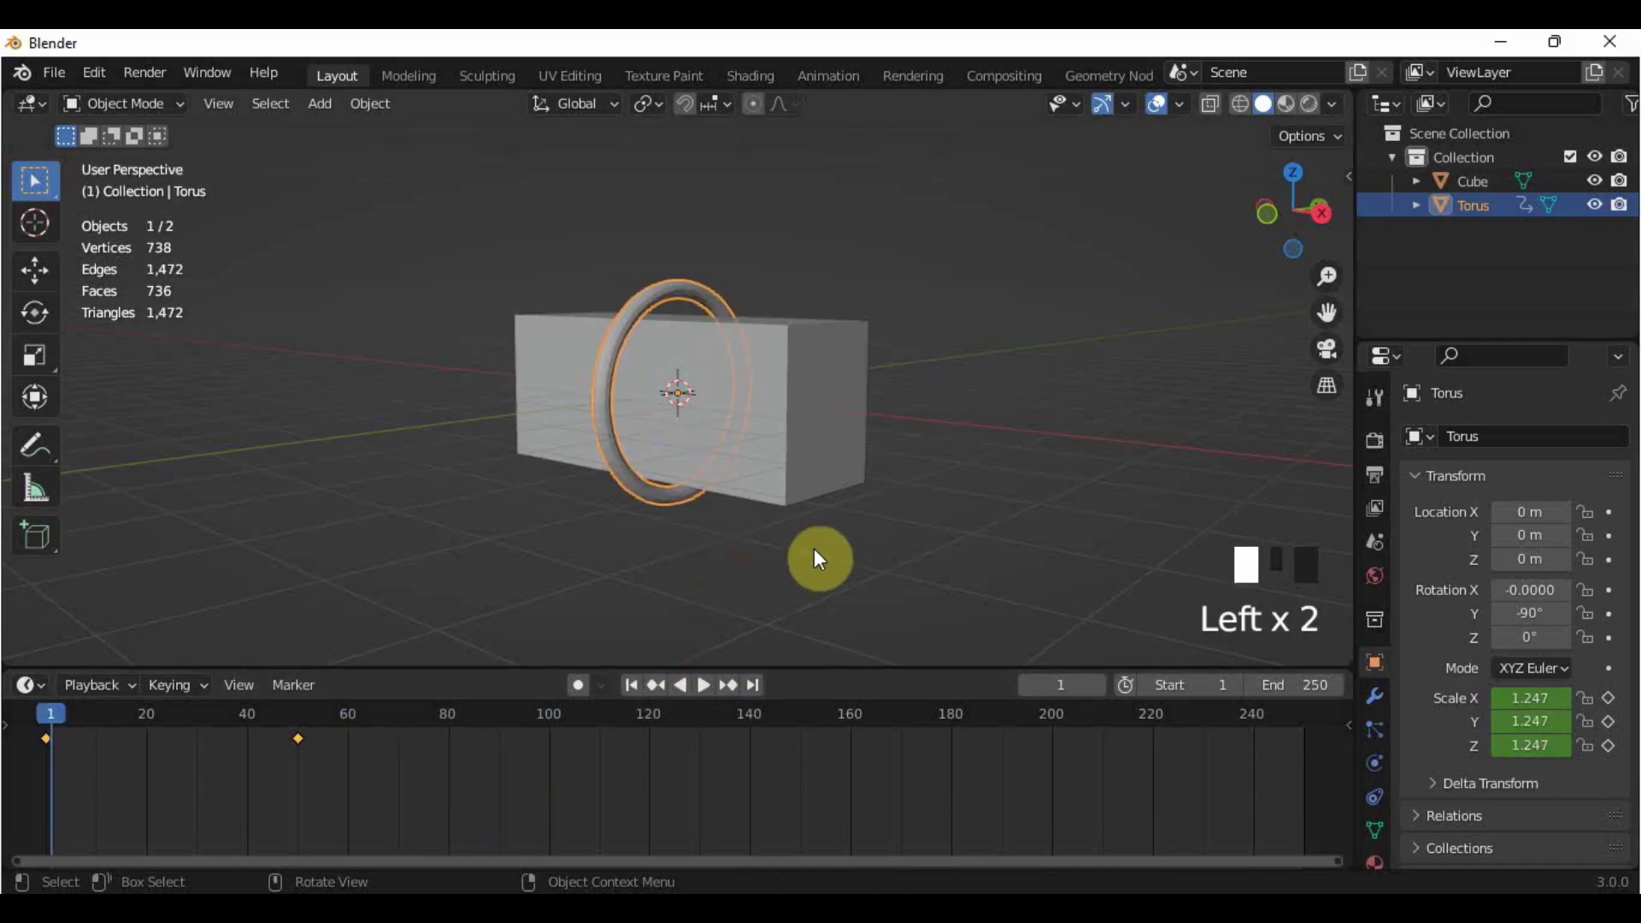
pyautogui.press('KP_1')
pyautogui.scroll(3, 815, 551)
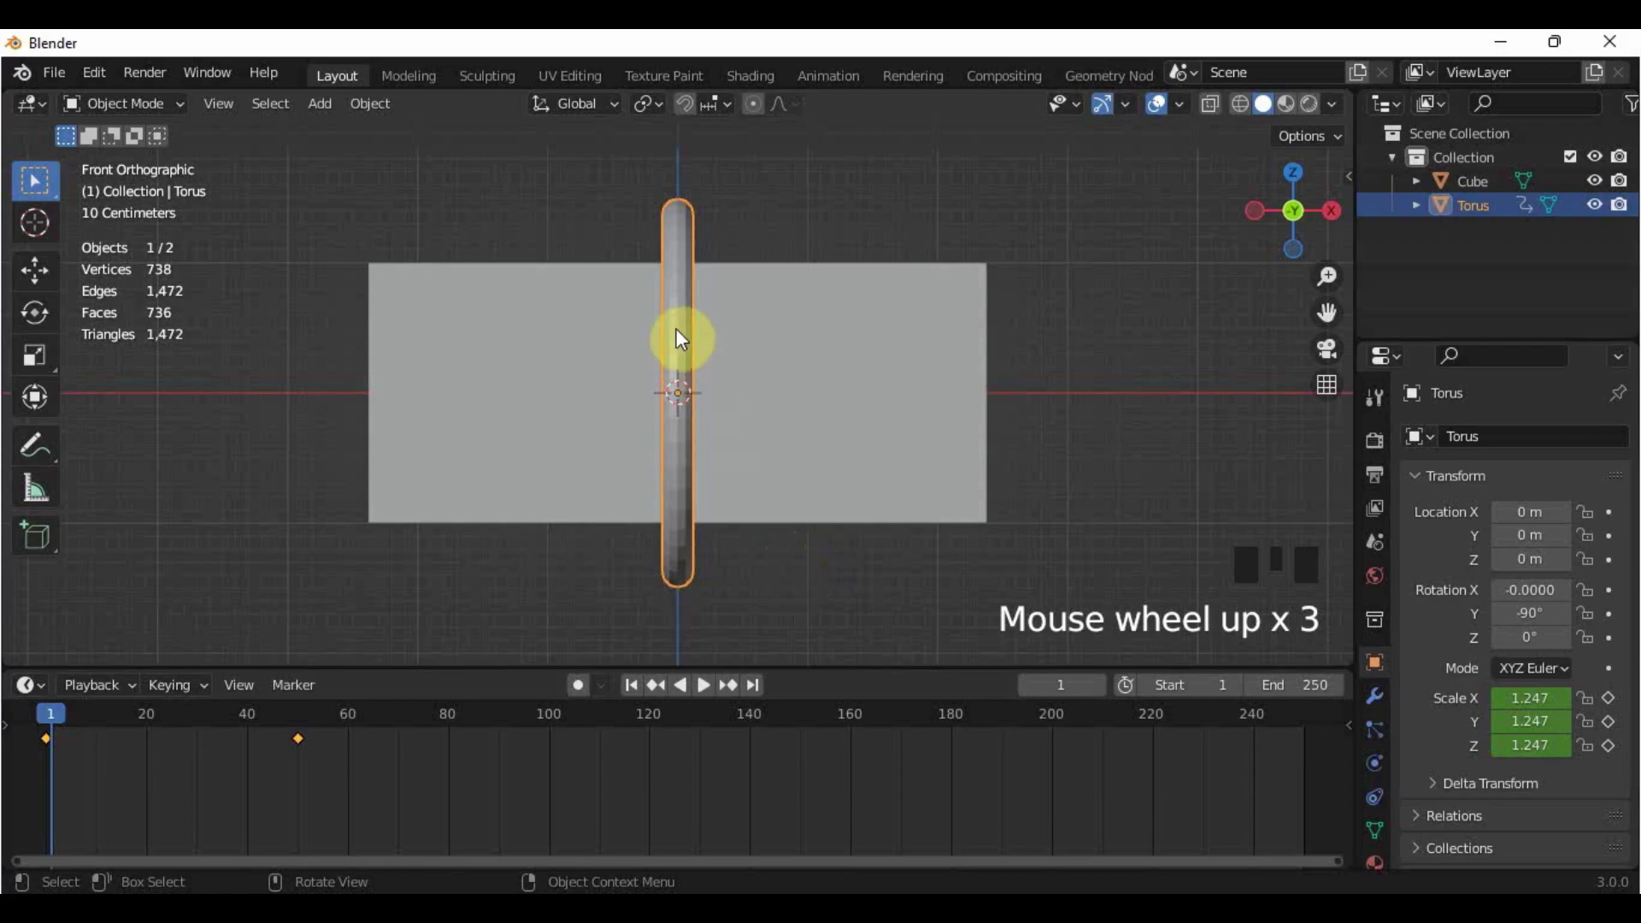
# Step: Give the torus Collision physics and the box Cloth physics, then play the simulation
pyautogui.click(1378, 763)
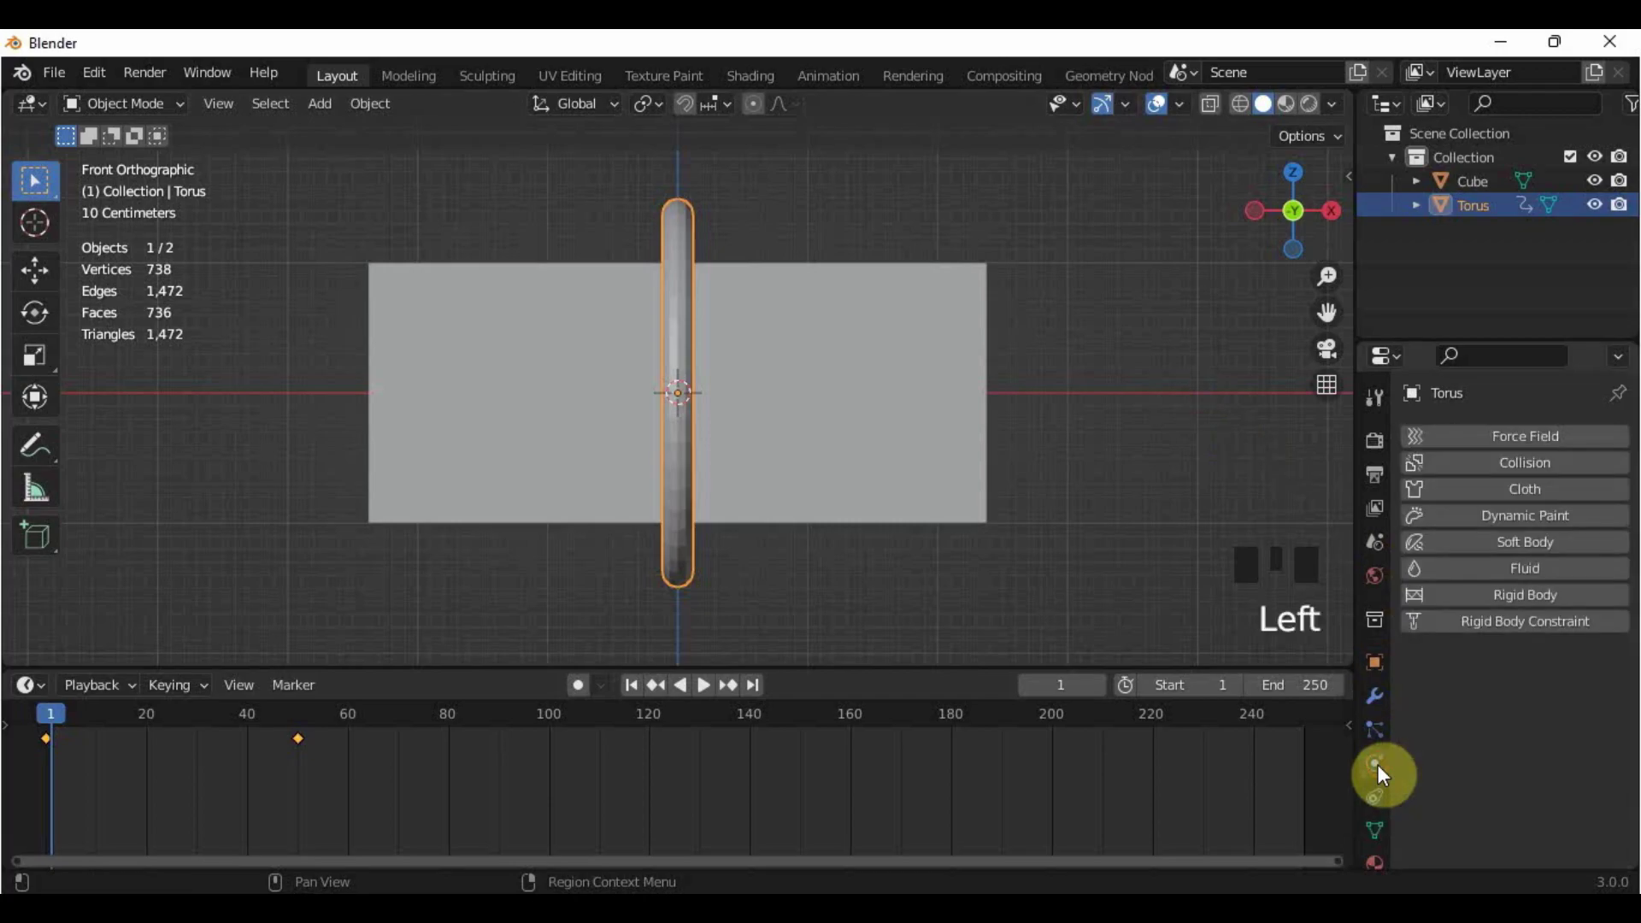
pyautogui.click(1494, 472)
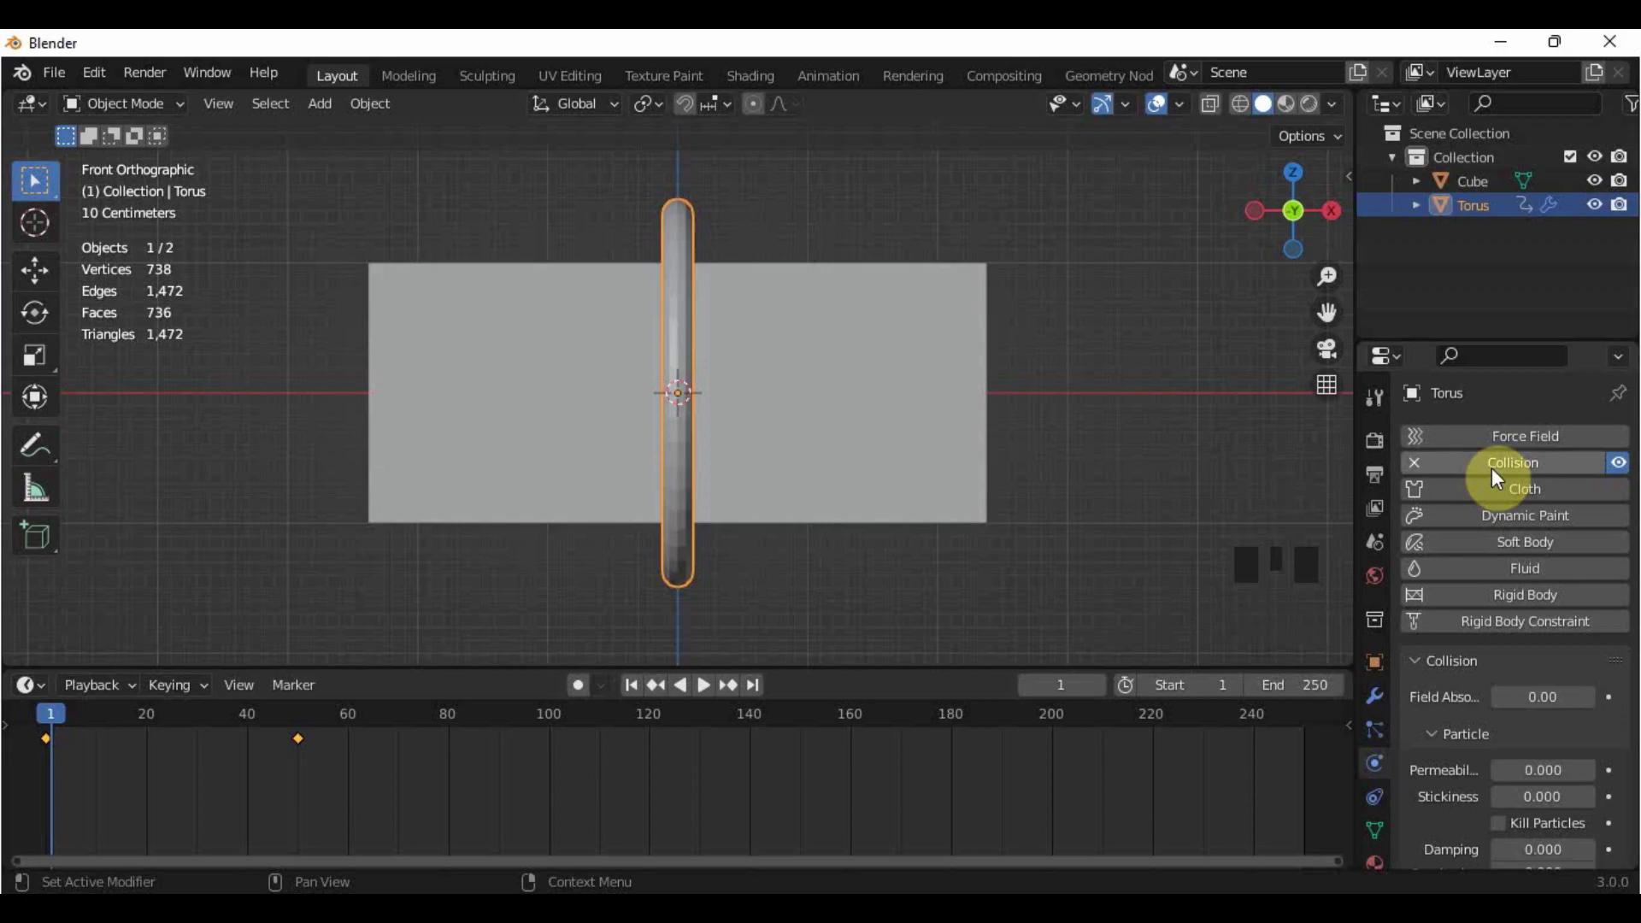
pyautogui.click(875, 457)
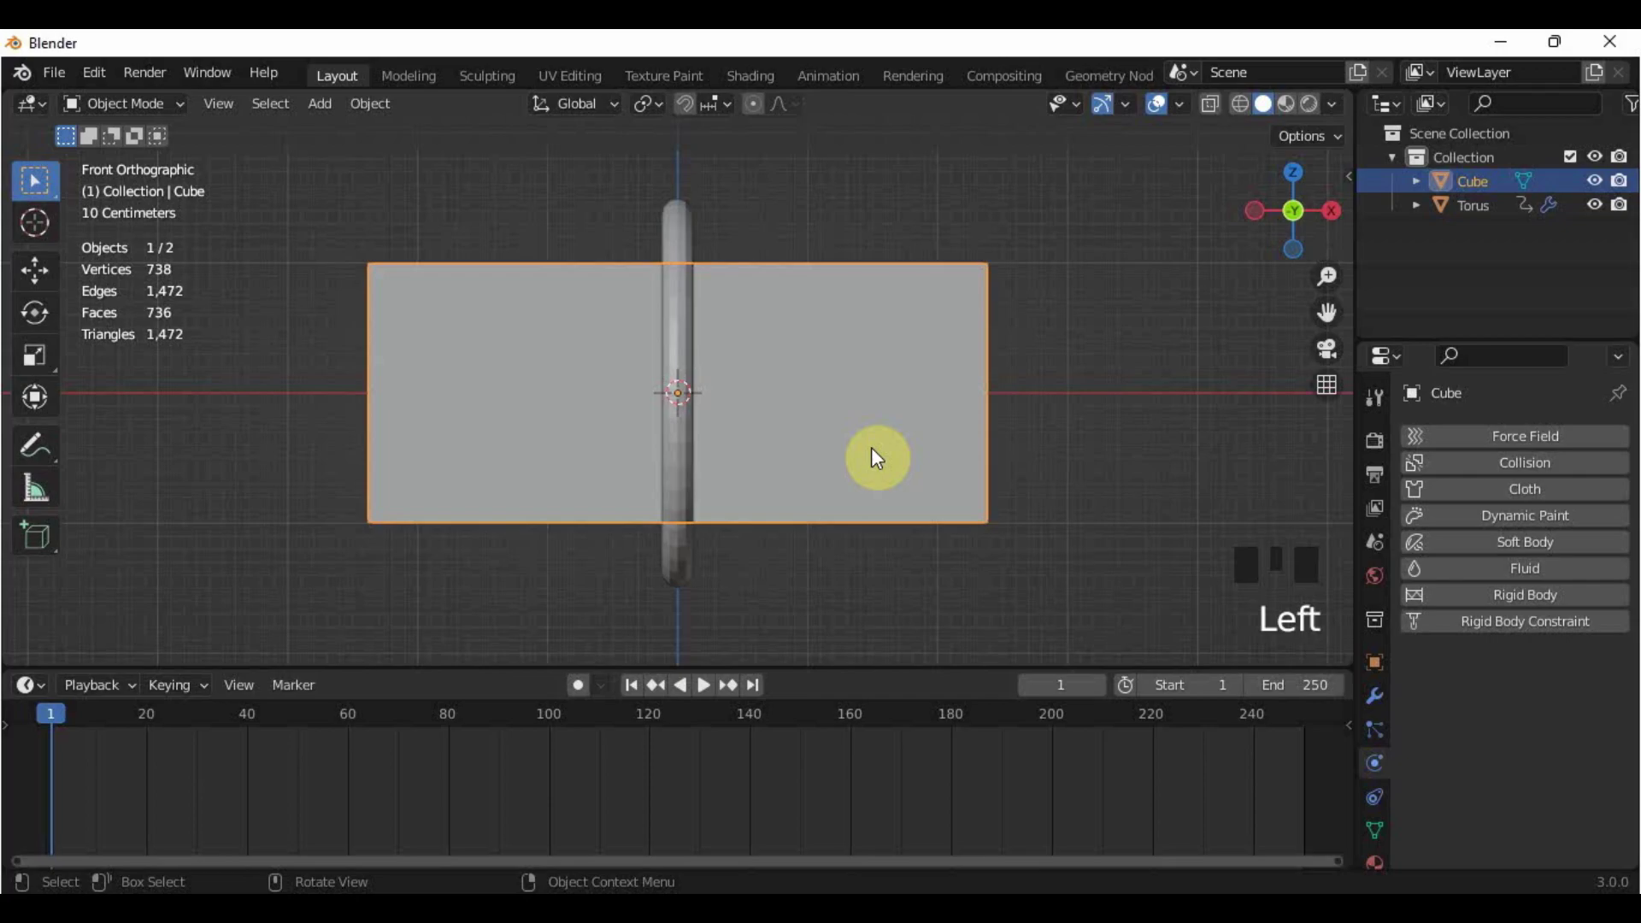
pyautogui.click(1483, 494)
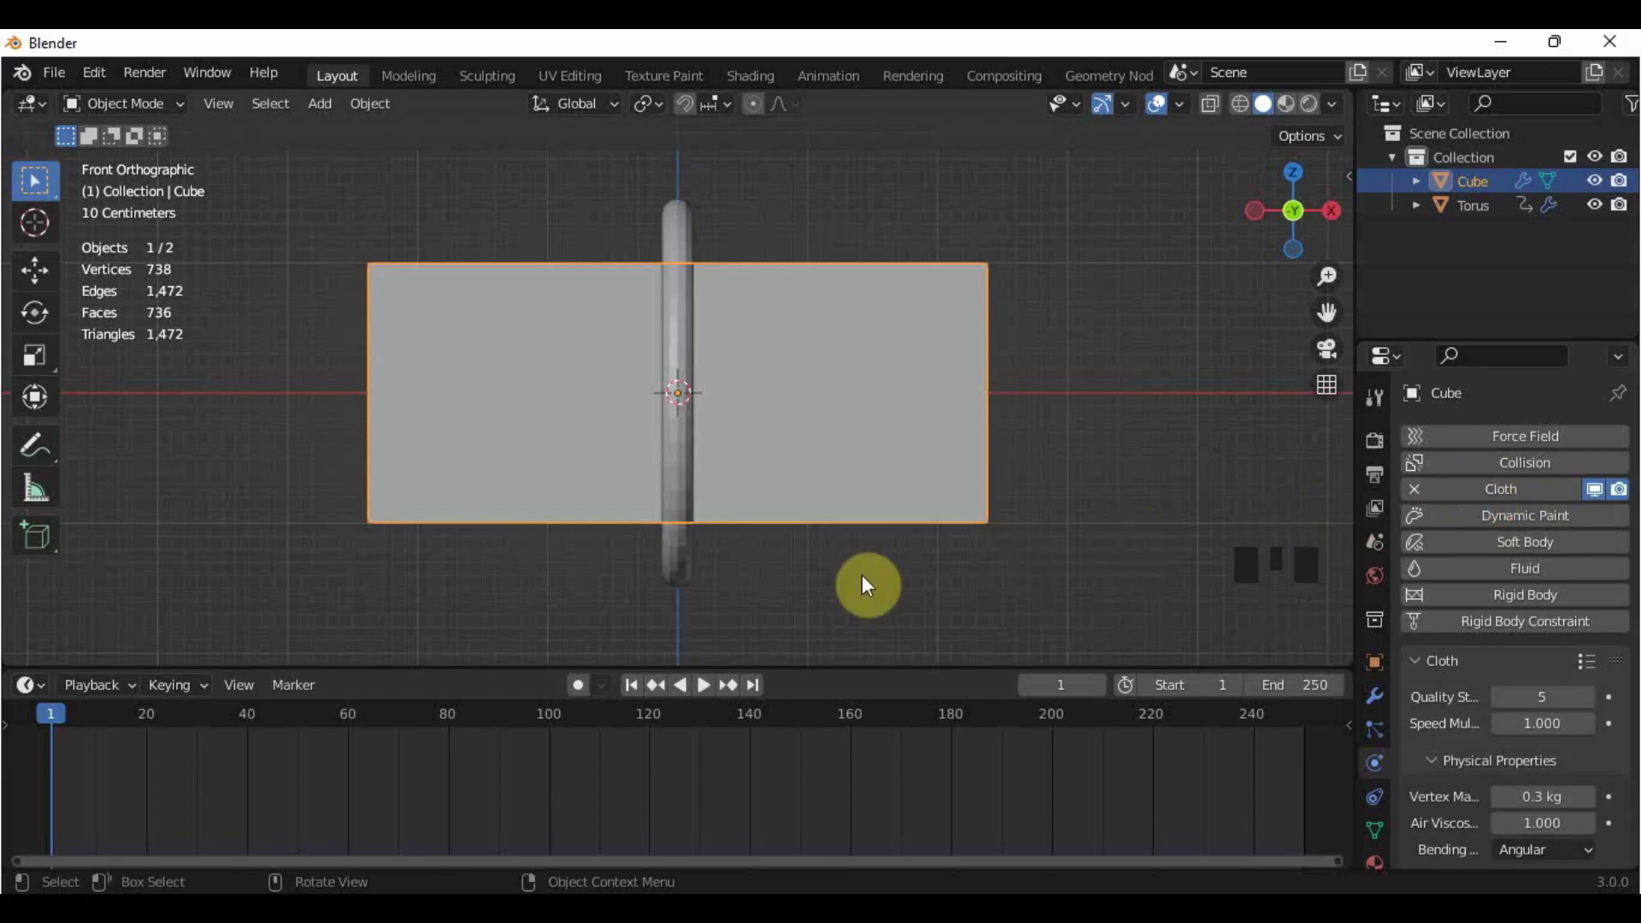
pyautogui.click(704, 685)
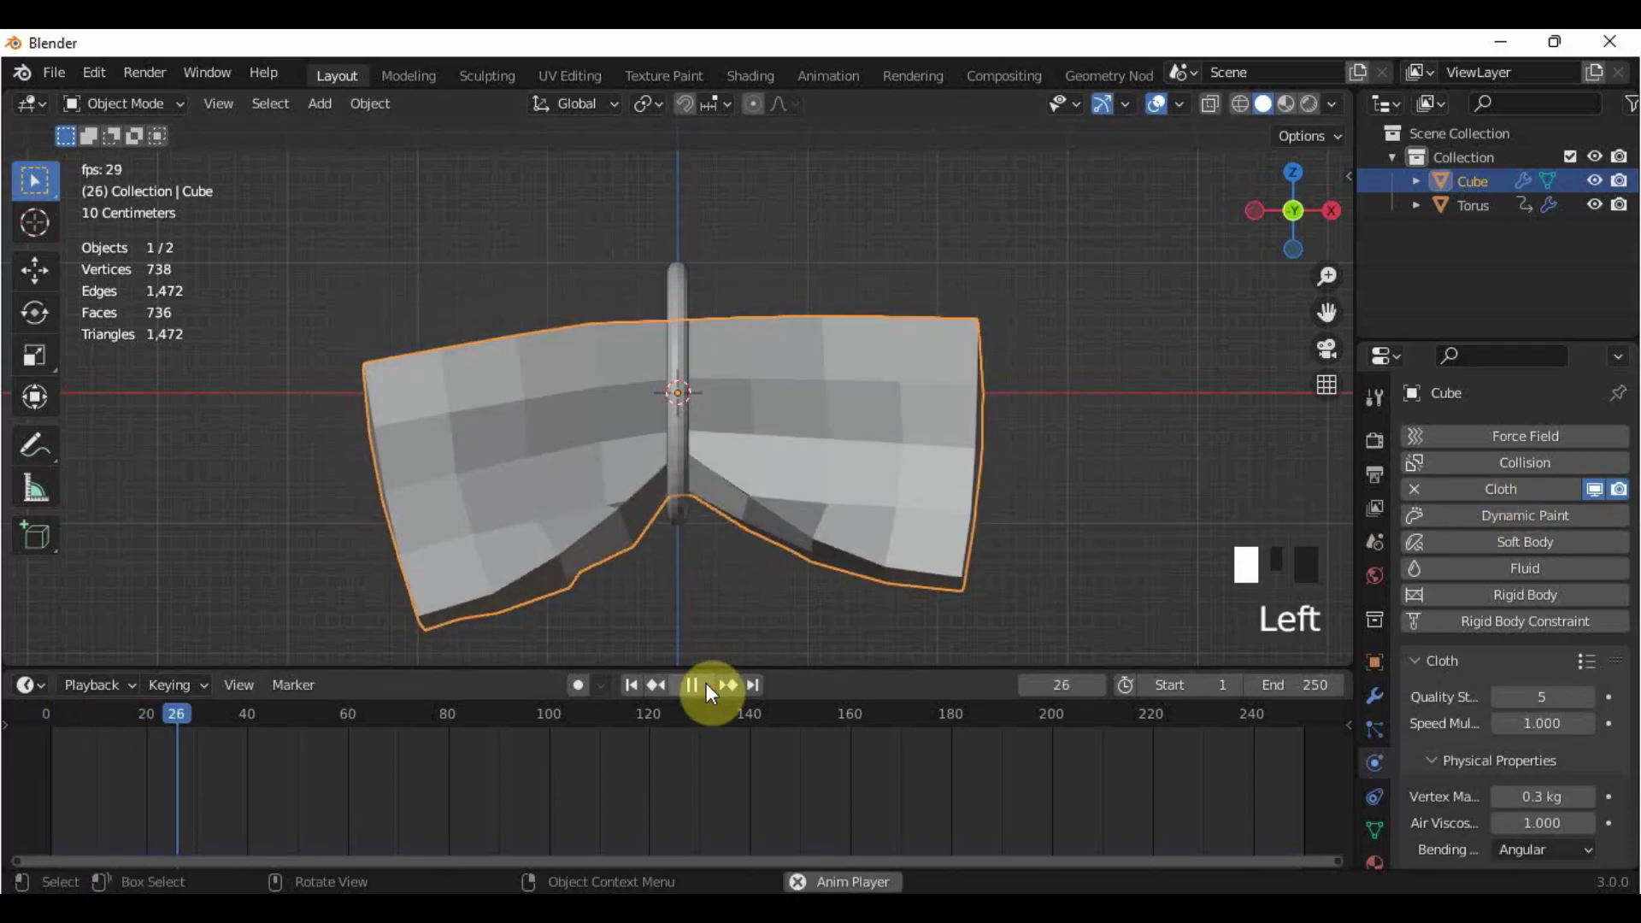
# Step: Pause at frame 42 and shade the pinched cloth bow smooth
pyautogui.click(706, 684)
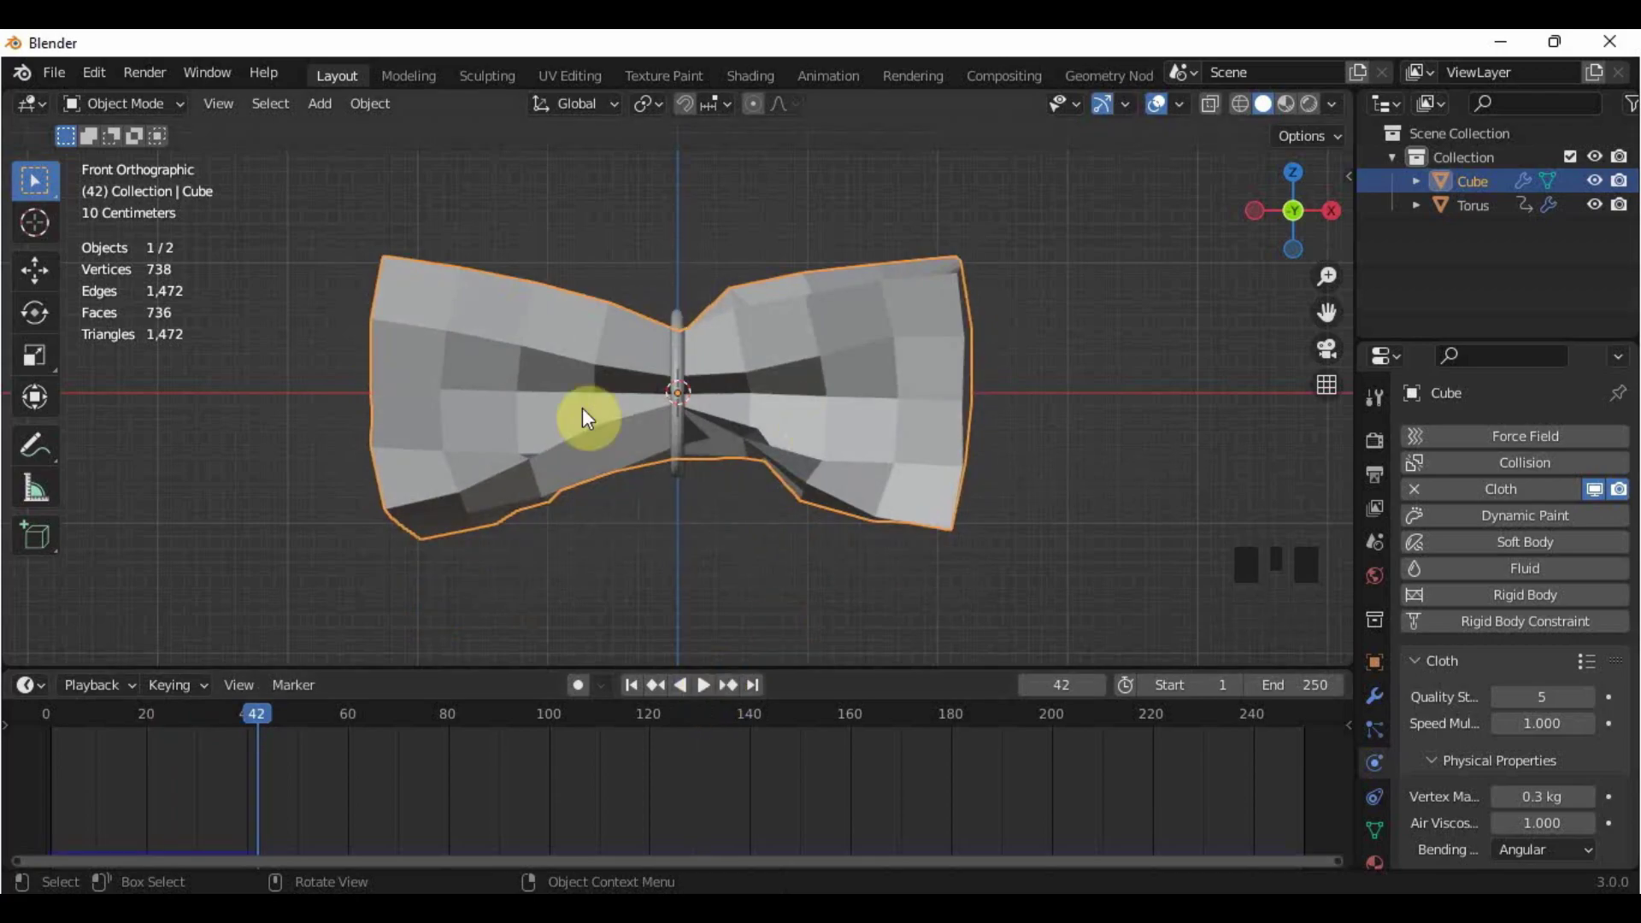
pyautogui.rightClick(851, 410)
pyautogui.click(850, 399)
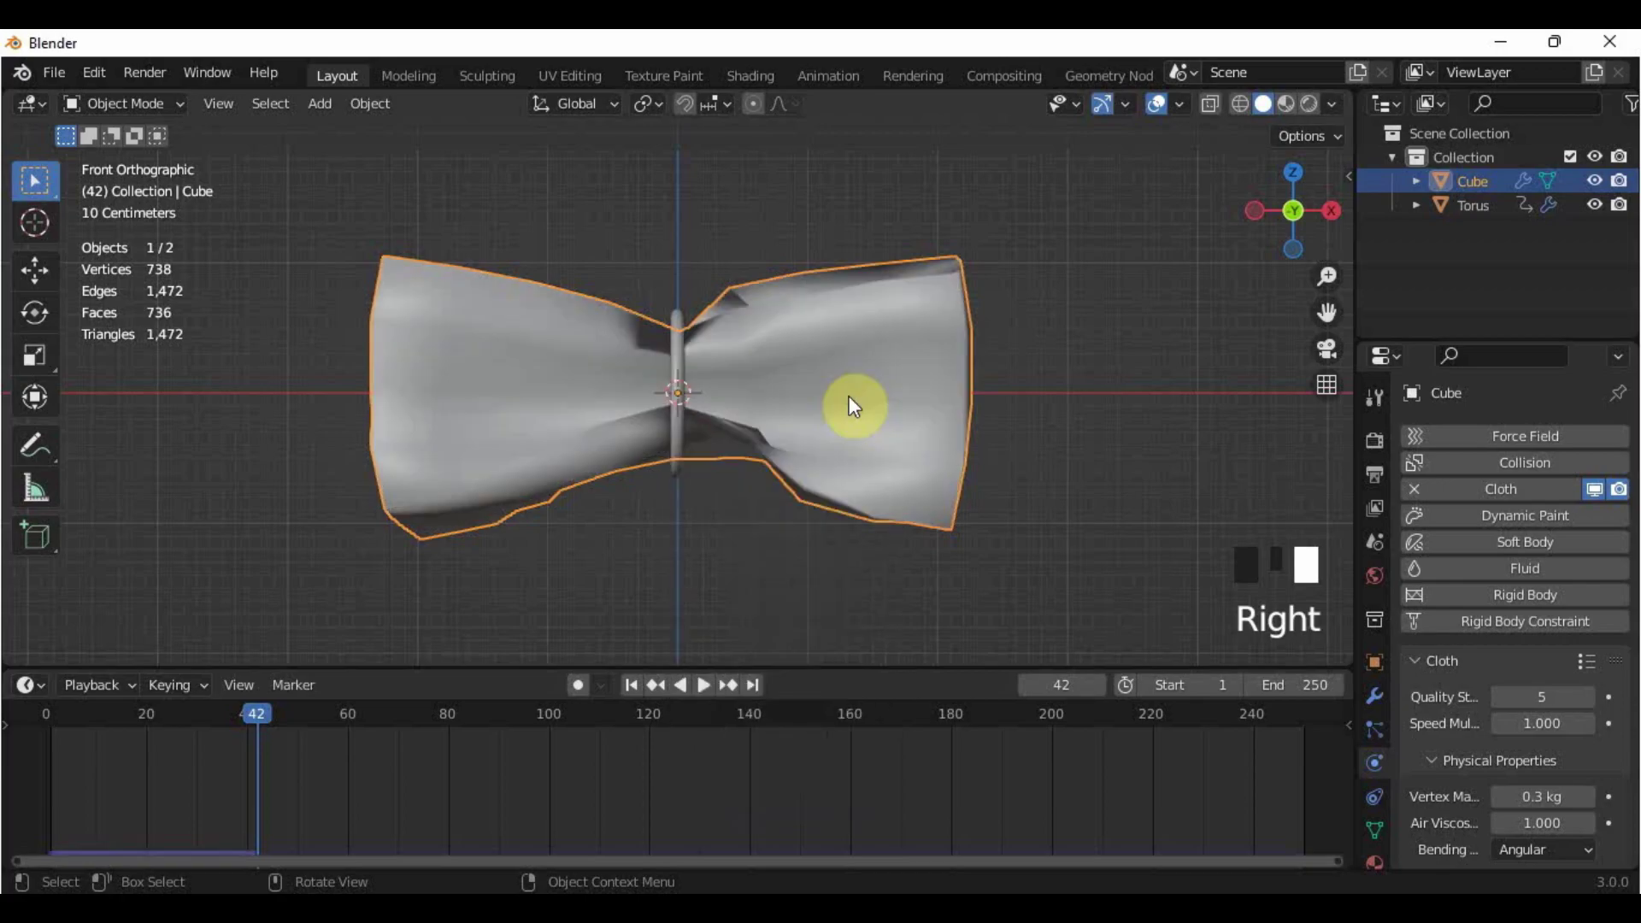
pyautogui.moveTo(852, 368); pyautogui.dragTo(911, 432, button='middle')
pyautogui.press('KP_1')
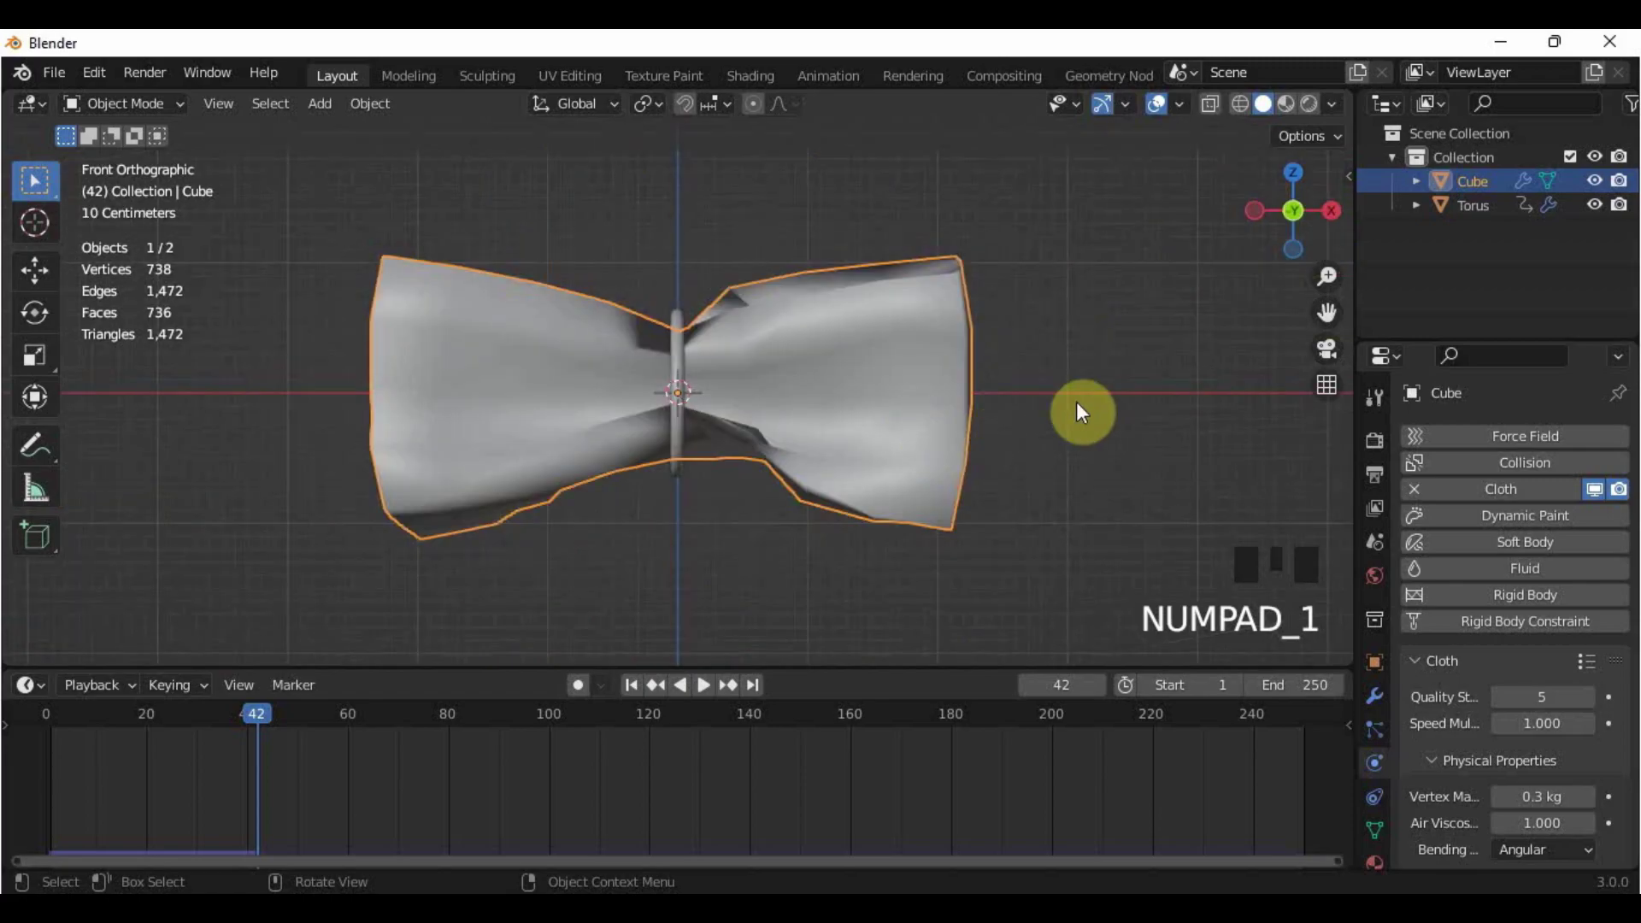
# Step: Add a Subdivision Surface modifier to the cloth box
pyautogui.click(1374, 698)
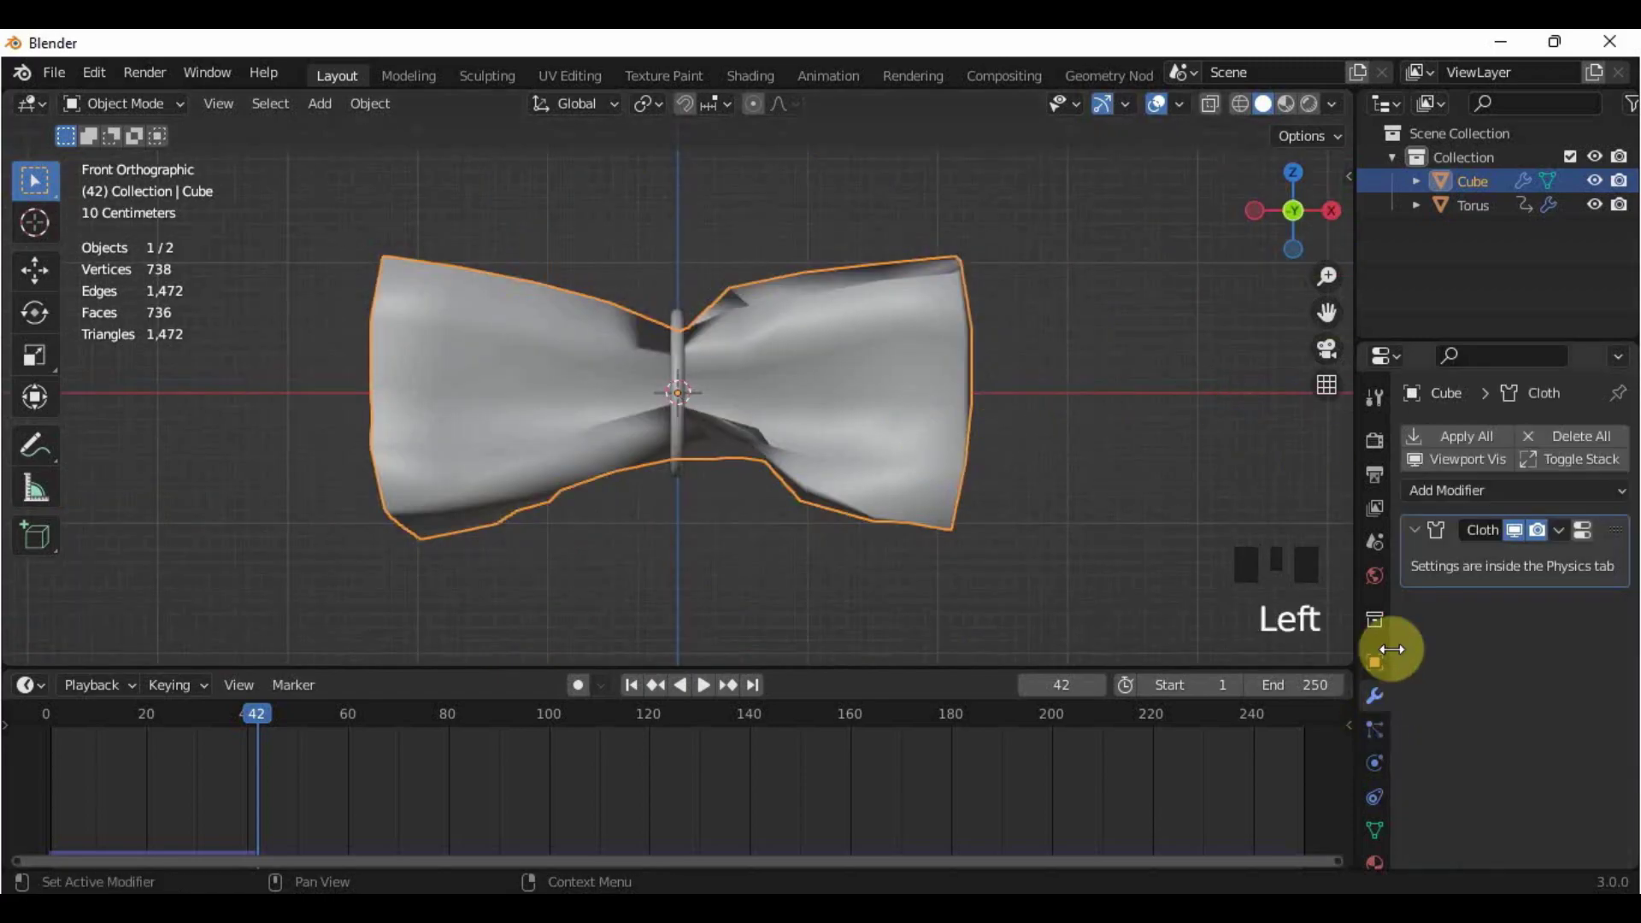
pyautogui.click(1479, 490)
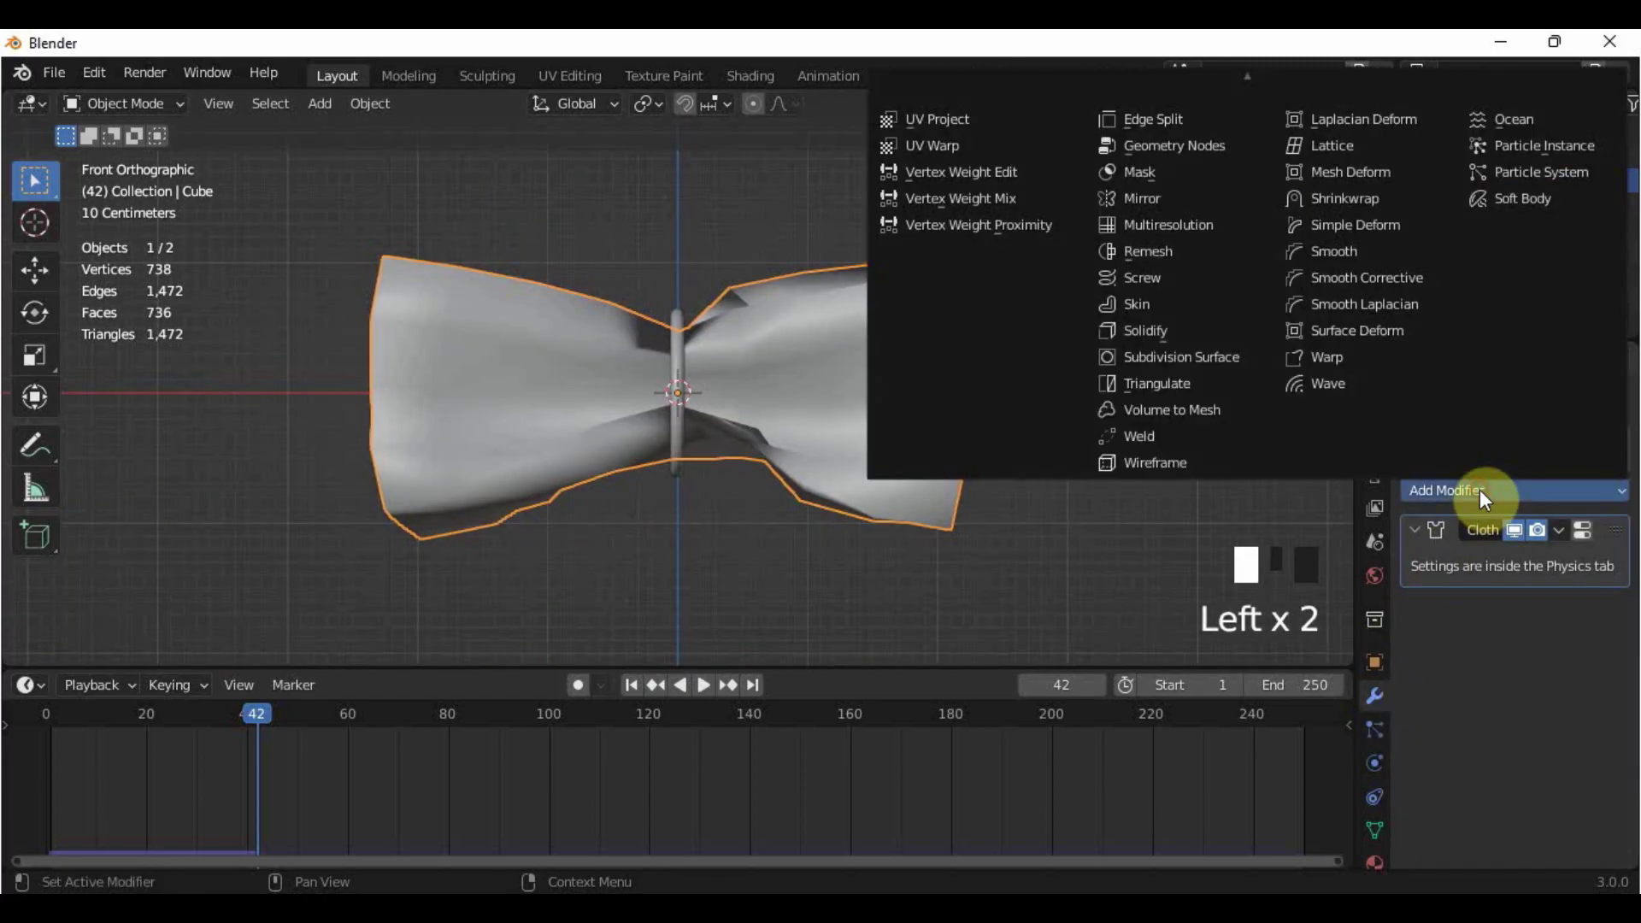
pyautogui.click(1233, 356)
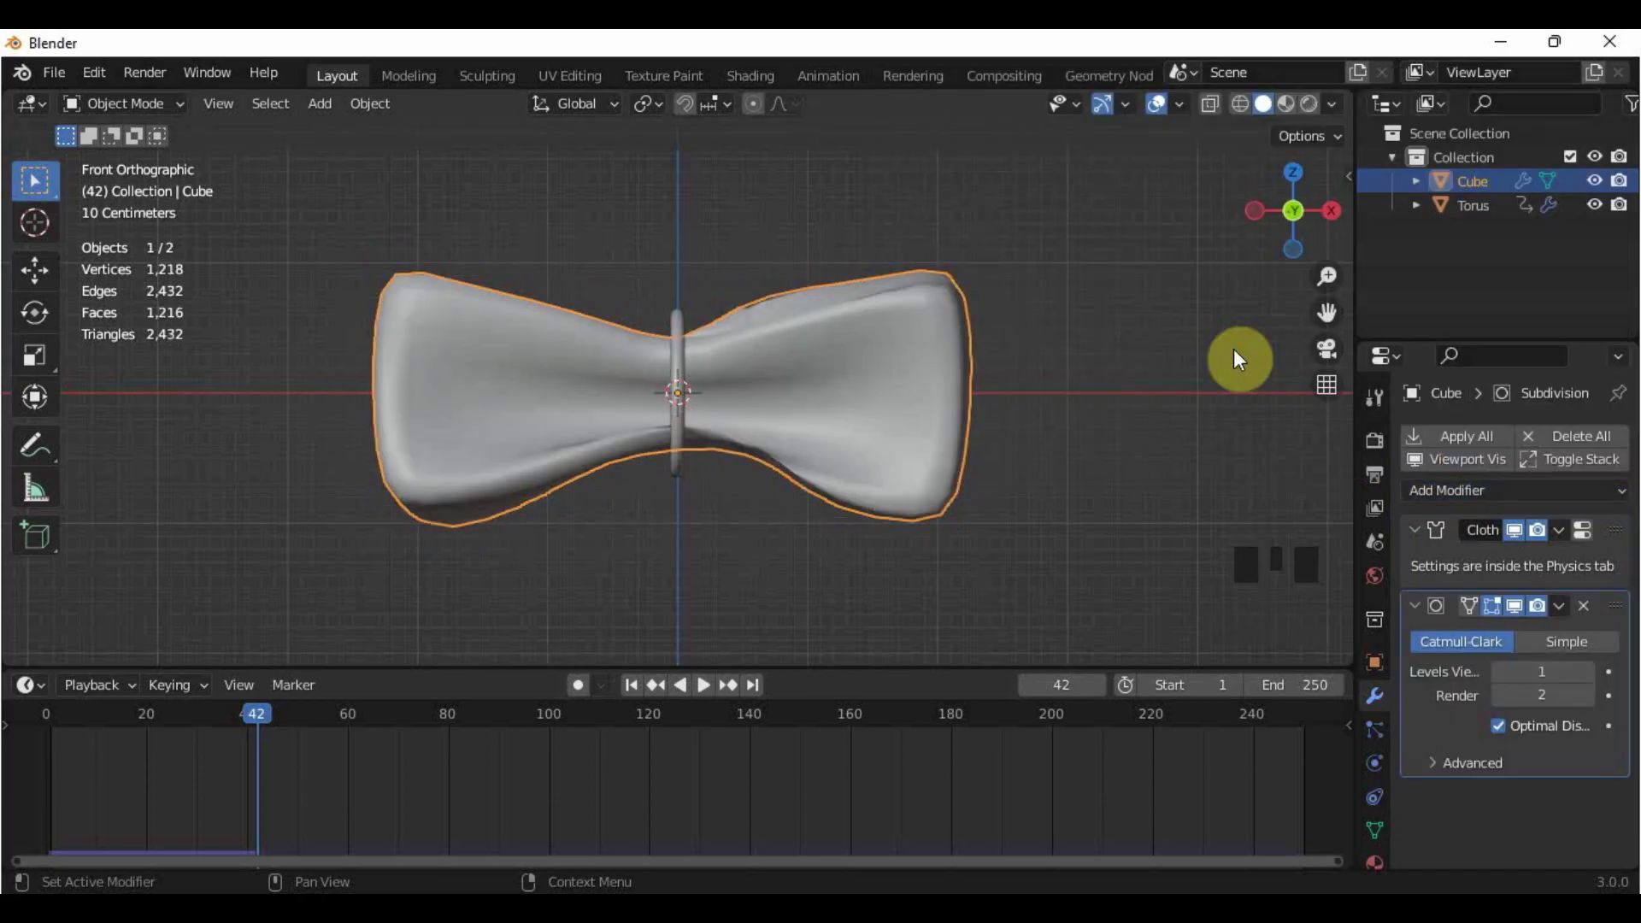
pyautogui.scroll(3, 971, 419)
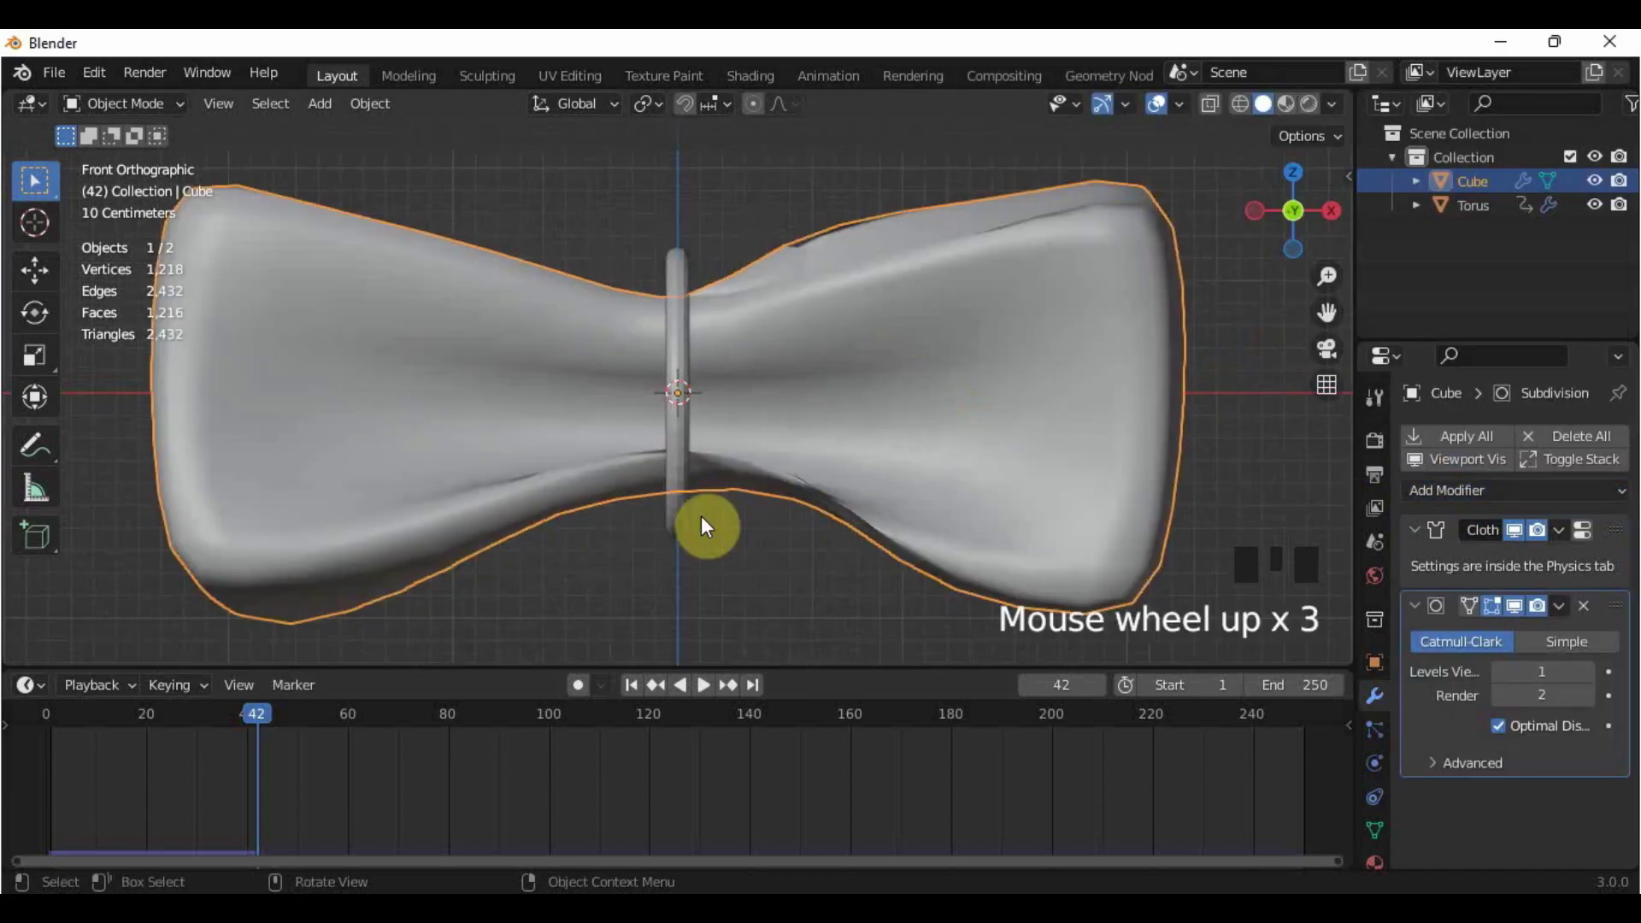
pyautogui.scroll(-2, 757, 301)
pyautogui.moveTo(757, 301); pyautogui.dragTo(740, 513, button='middle')
pyautogui.moveTo(1160, 339); pyautogui.dragTo(780, 326, button='middle')
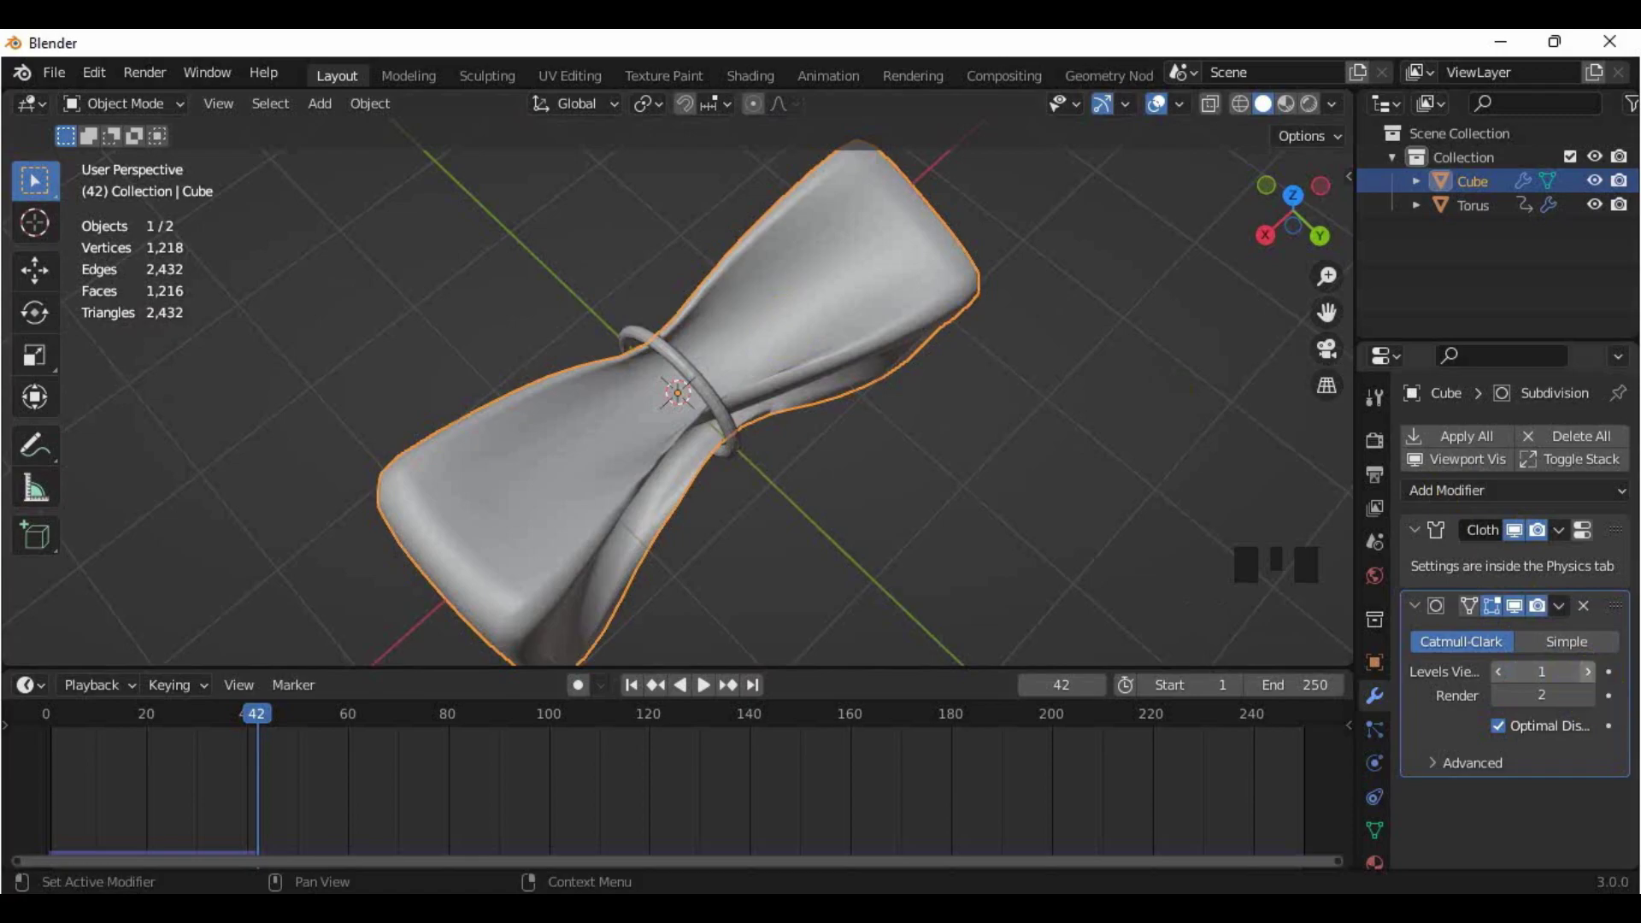
# Step: Set the viewport subdivision level to 1 after trying 2, and rewind to frame 1
pyautogui.click(1580, 678)
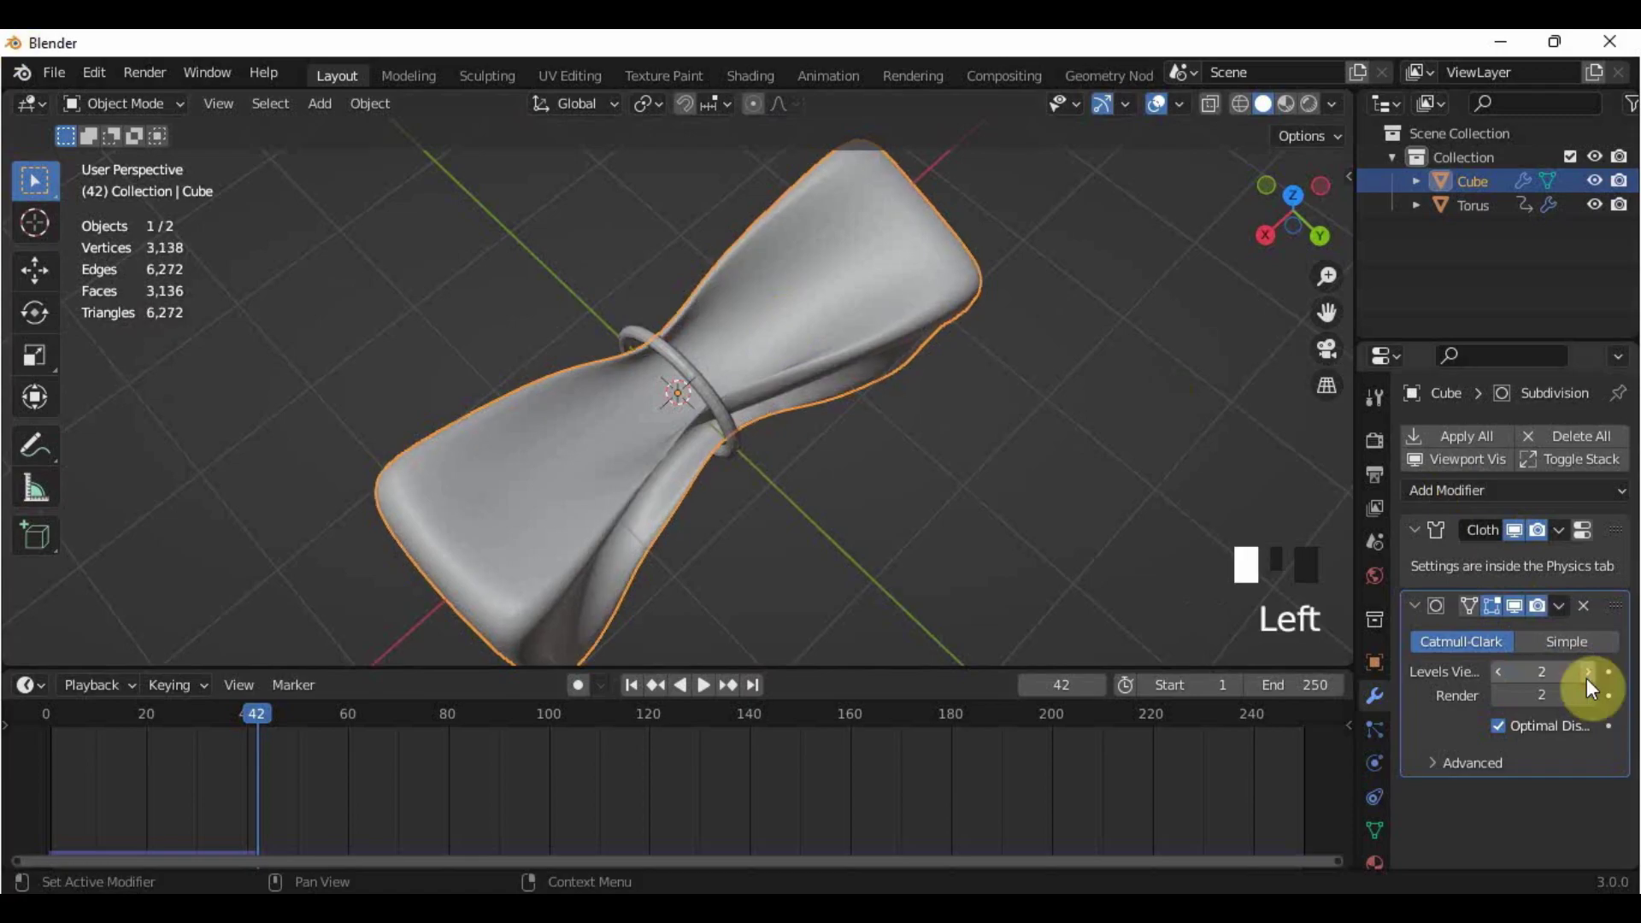
pyautogui.moveTo(201, 325); pyautogui.dragTo(70, 306)
pyautogui.click(1501, 675)
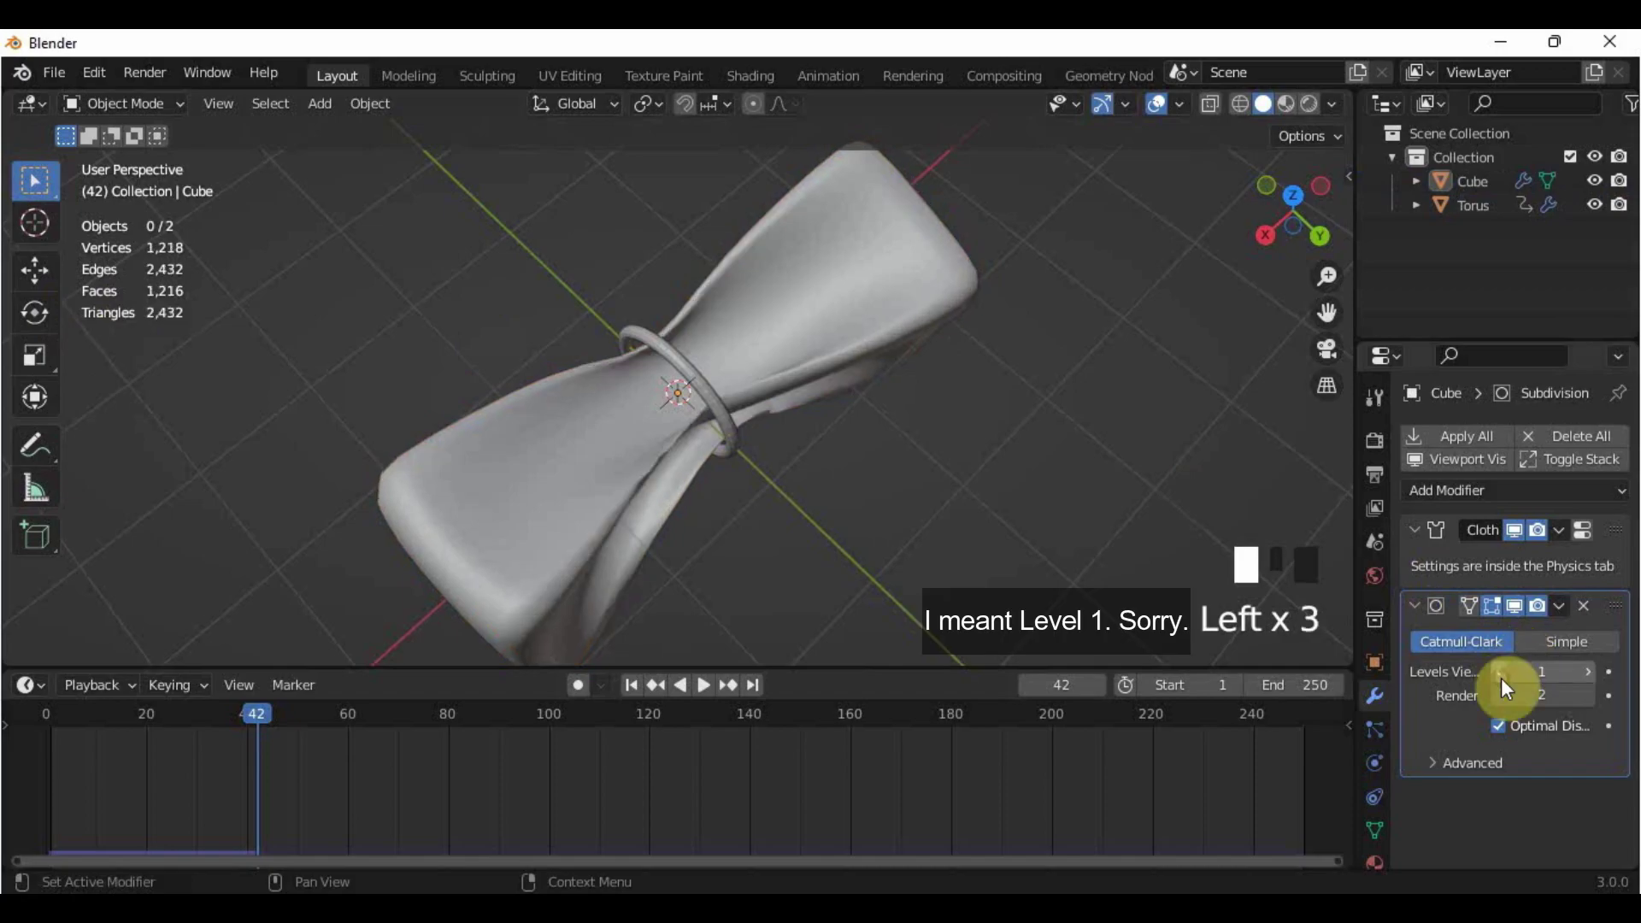
pyautogui.press('KP_1')
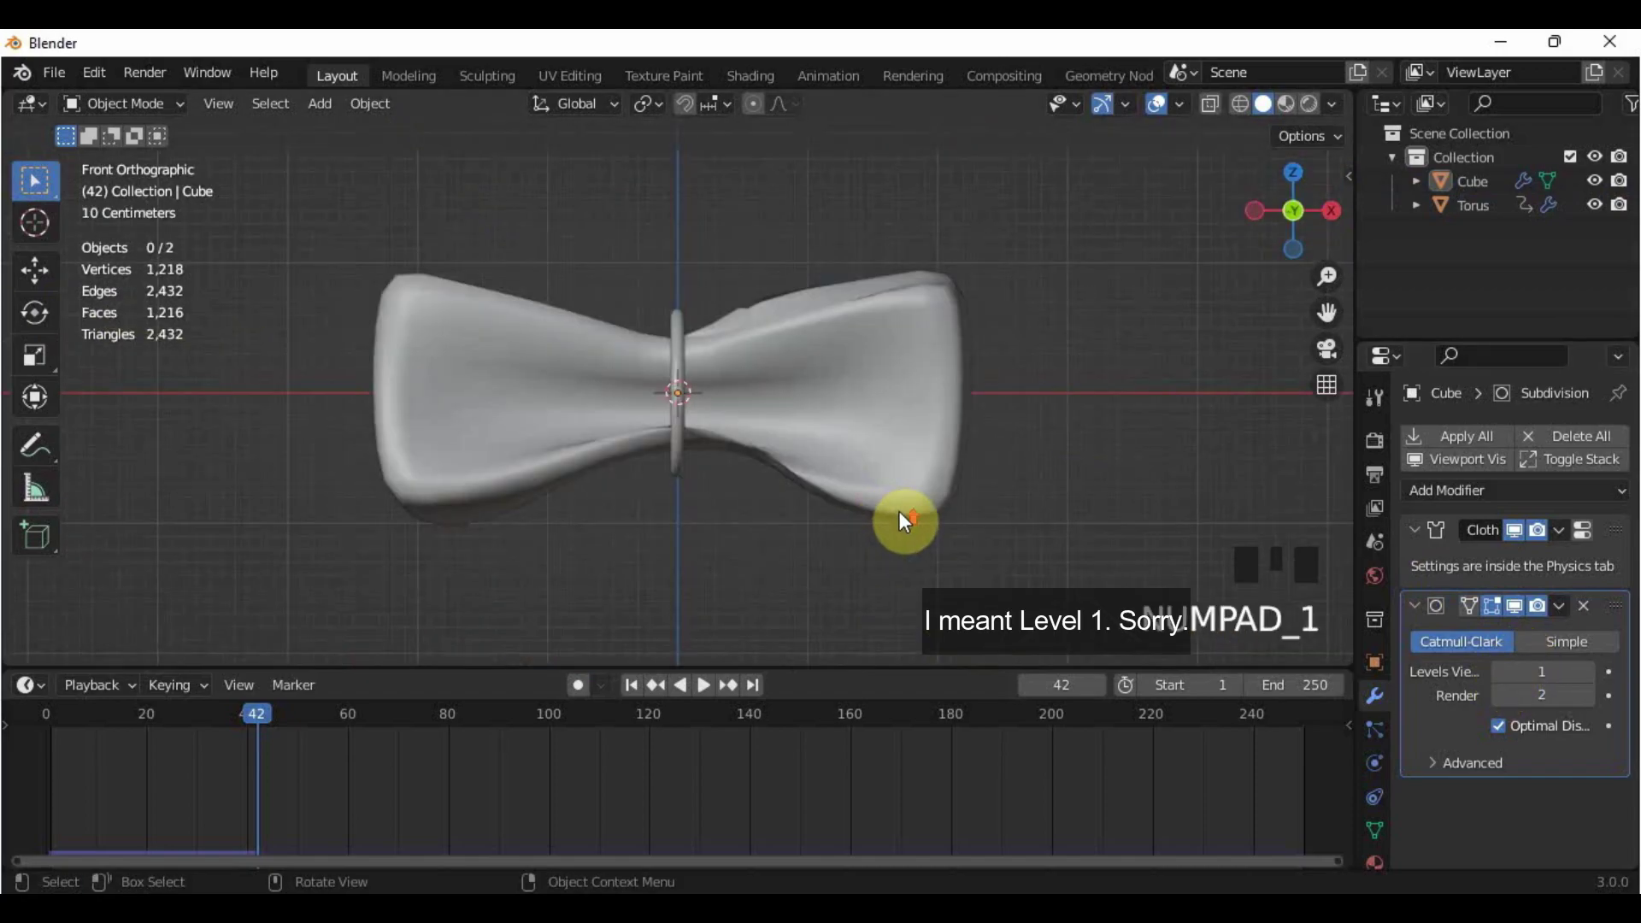
pyautogui.scroll(1, 898, 513)
pyautogui.moveTo(803, 553); pyautogui.dragTo(810, 327, button='middle')
pyautogui.moveTo(747, 377); pyautogui.dragTo(721, 590, button='middle')
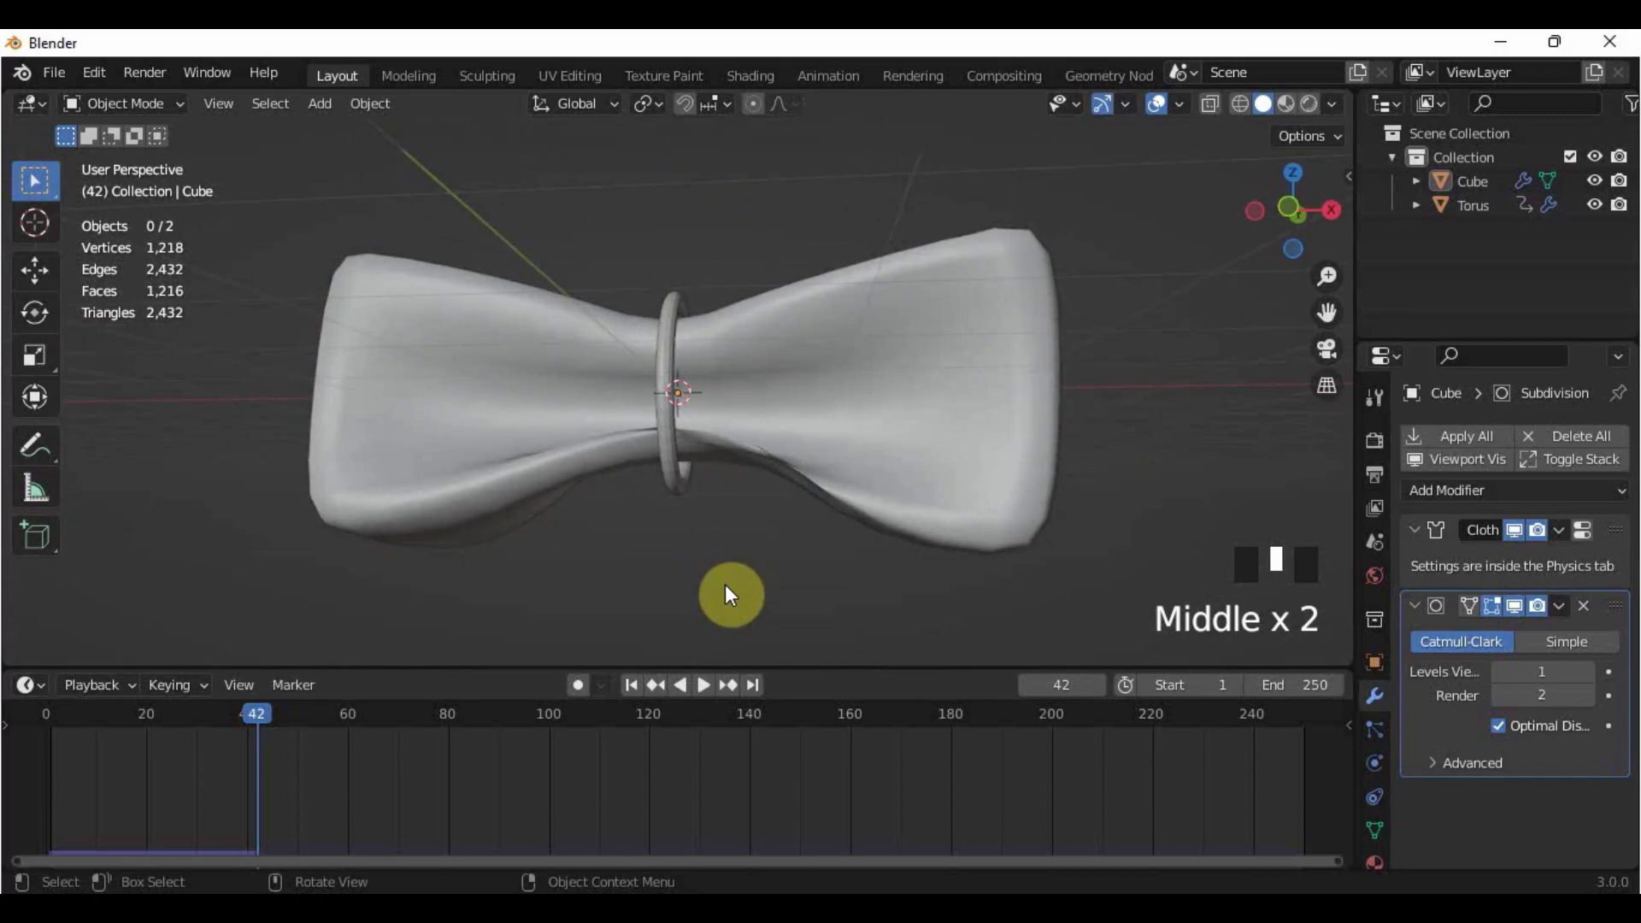
pyautogui.click(631, 685)
pyautogui.press('KP_1')
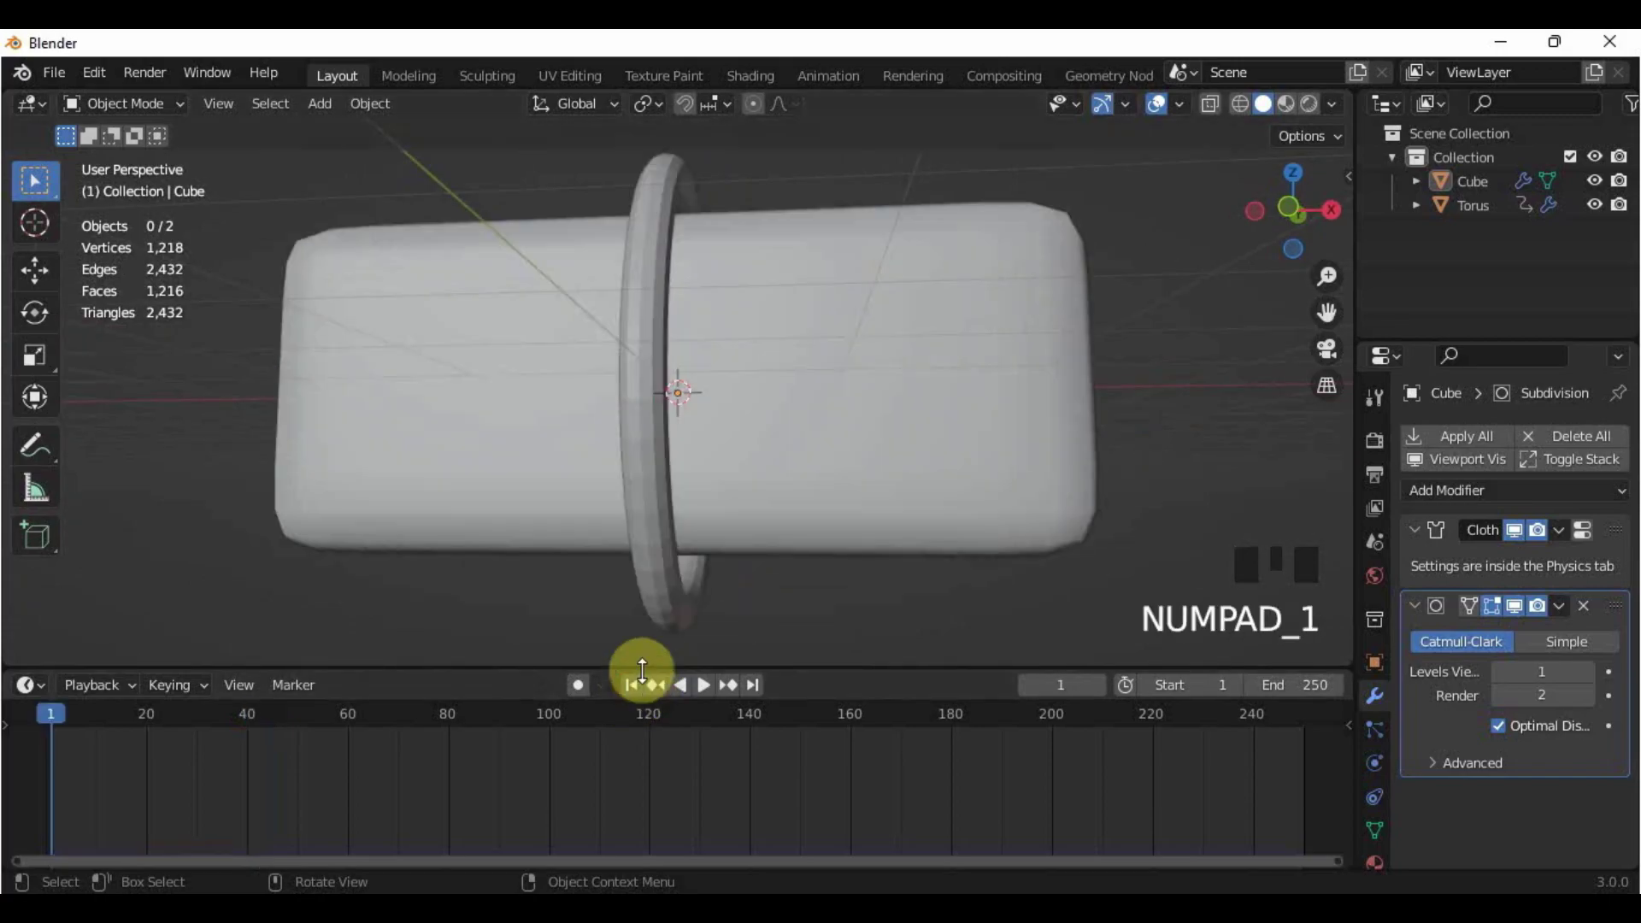
# Step: Move the Subdivision modifier above Cloth in the Cube's modifier stack
pyautogui.press('KP_1')
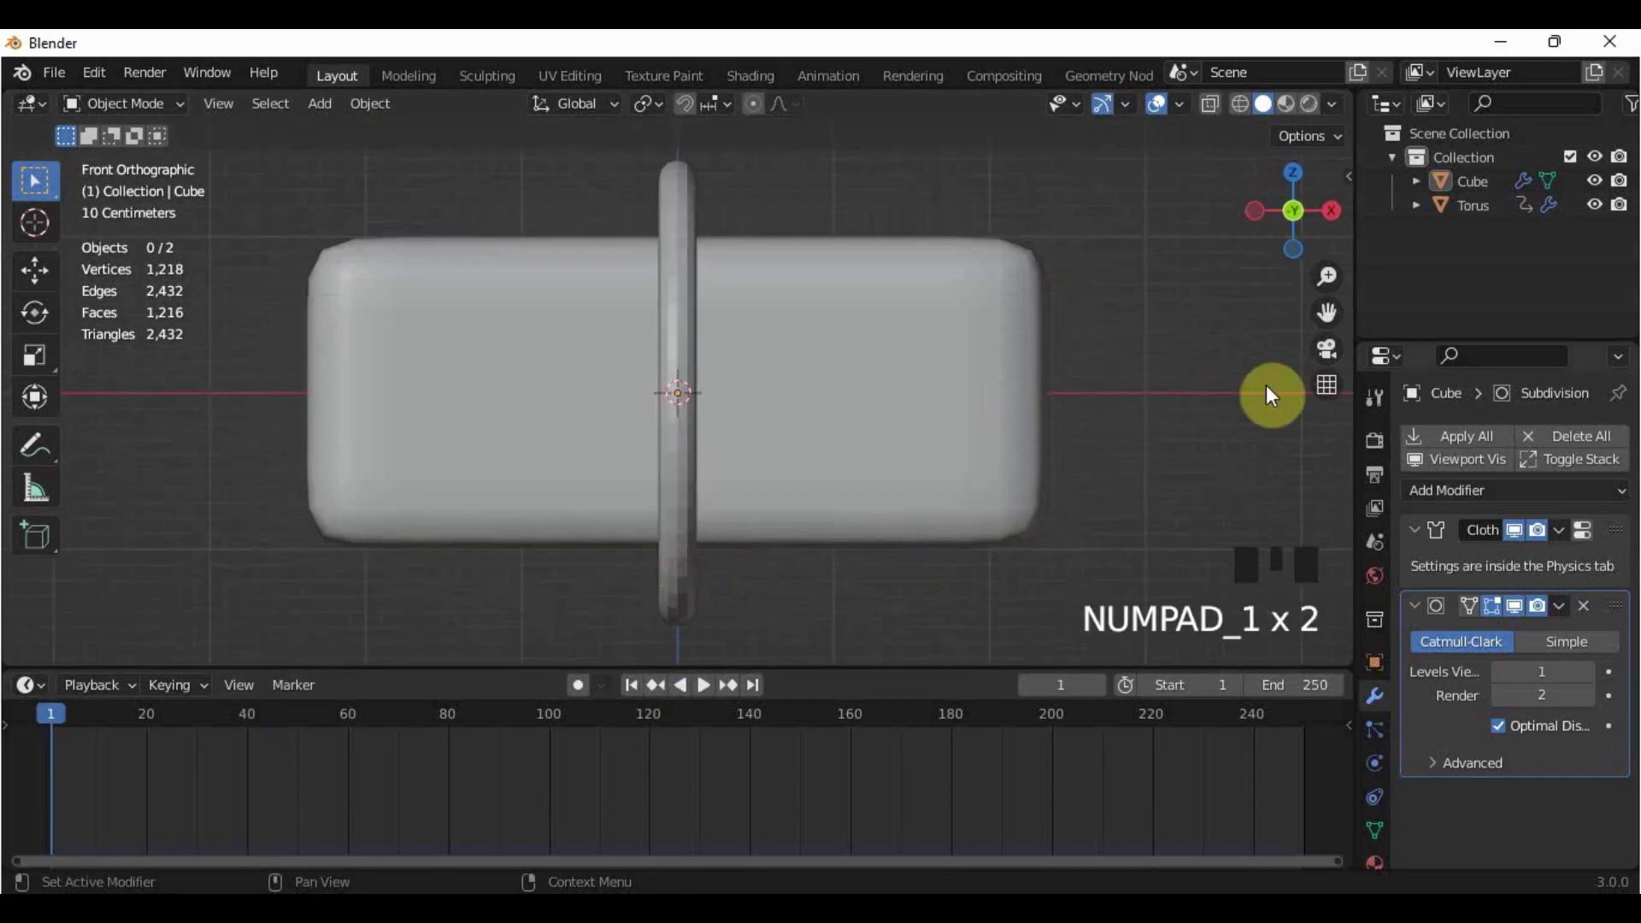
pyautogui.click(1623, 612)
pyautogui.moveTo(1623, 611); pyautogui.dragTo(1632, 522)
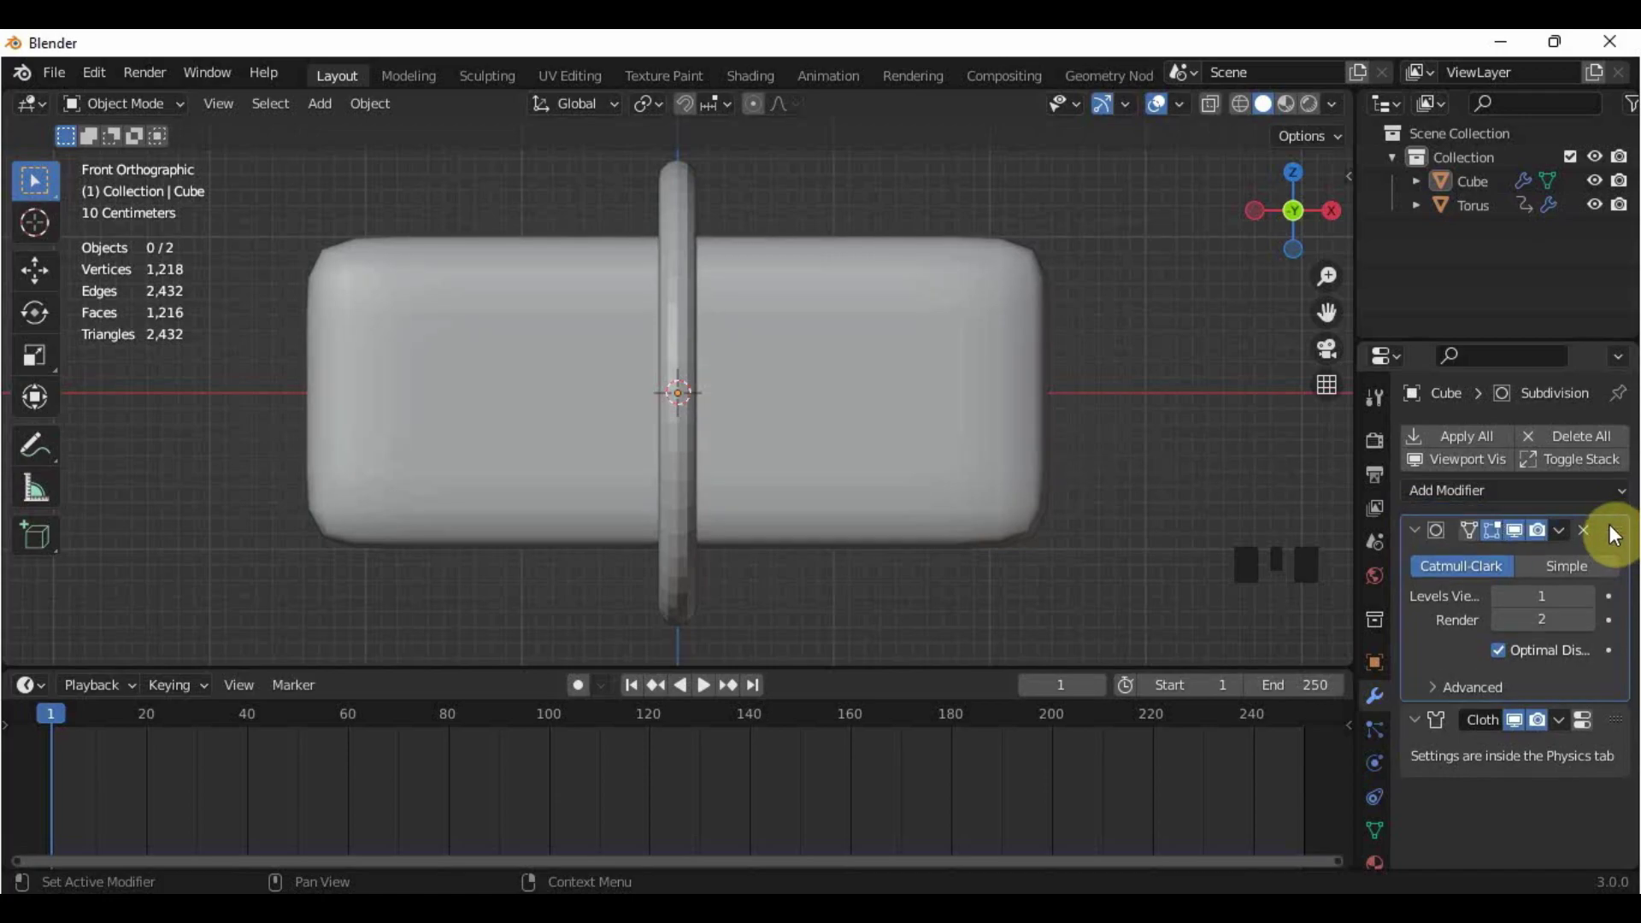
pyautogui.click(1484, 778)
pyautogui.click(1484, 769)
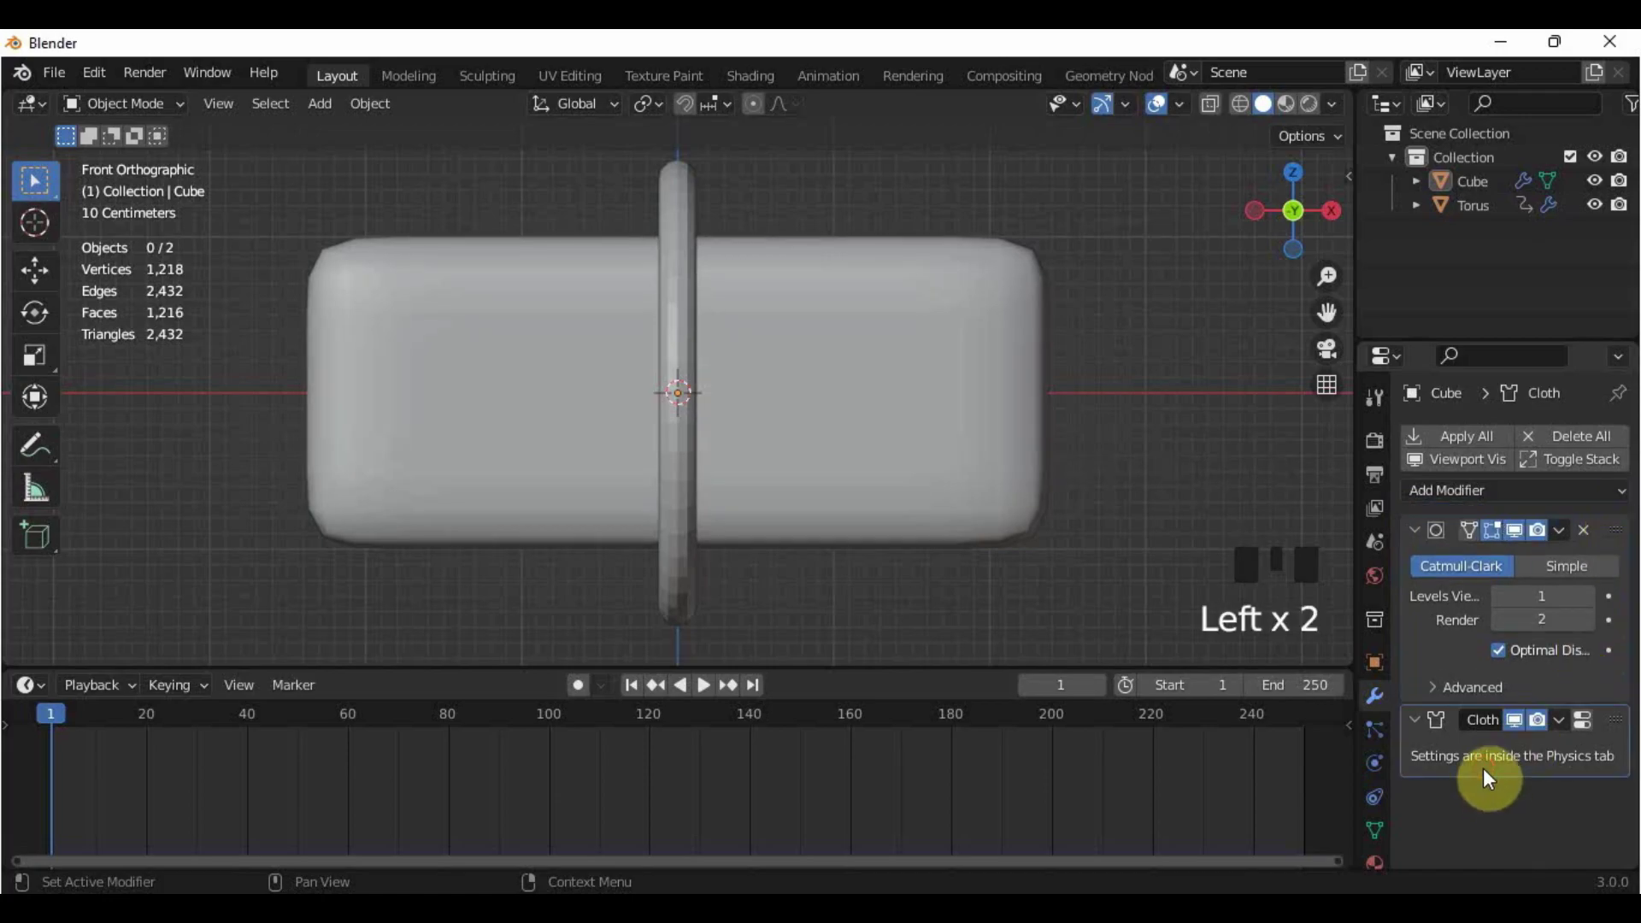
pyautogui.click(1446, 652)
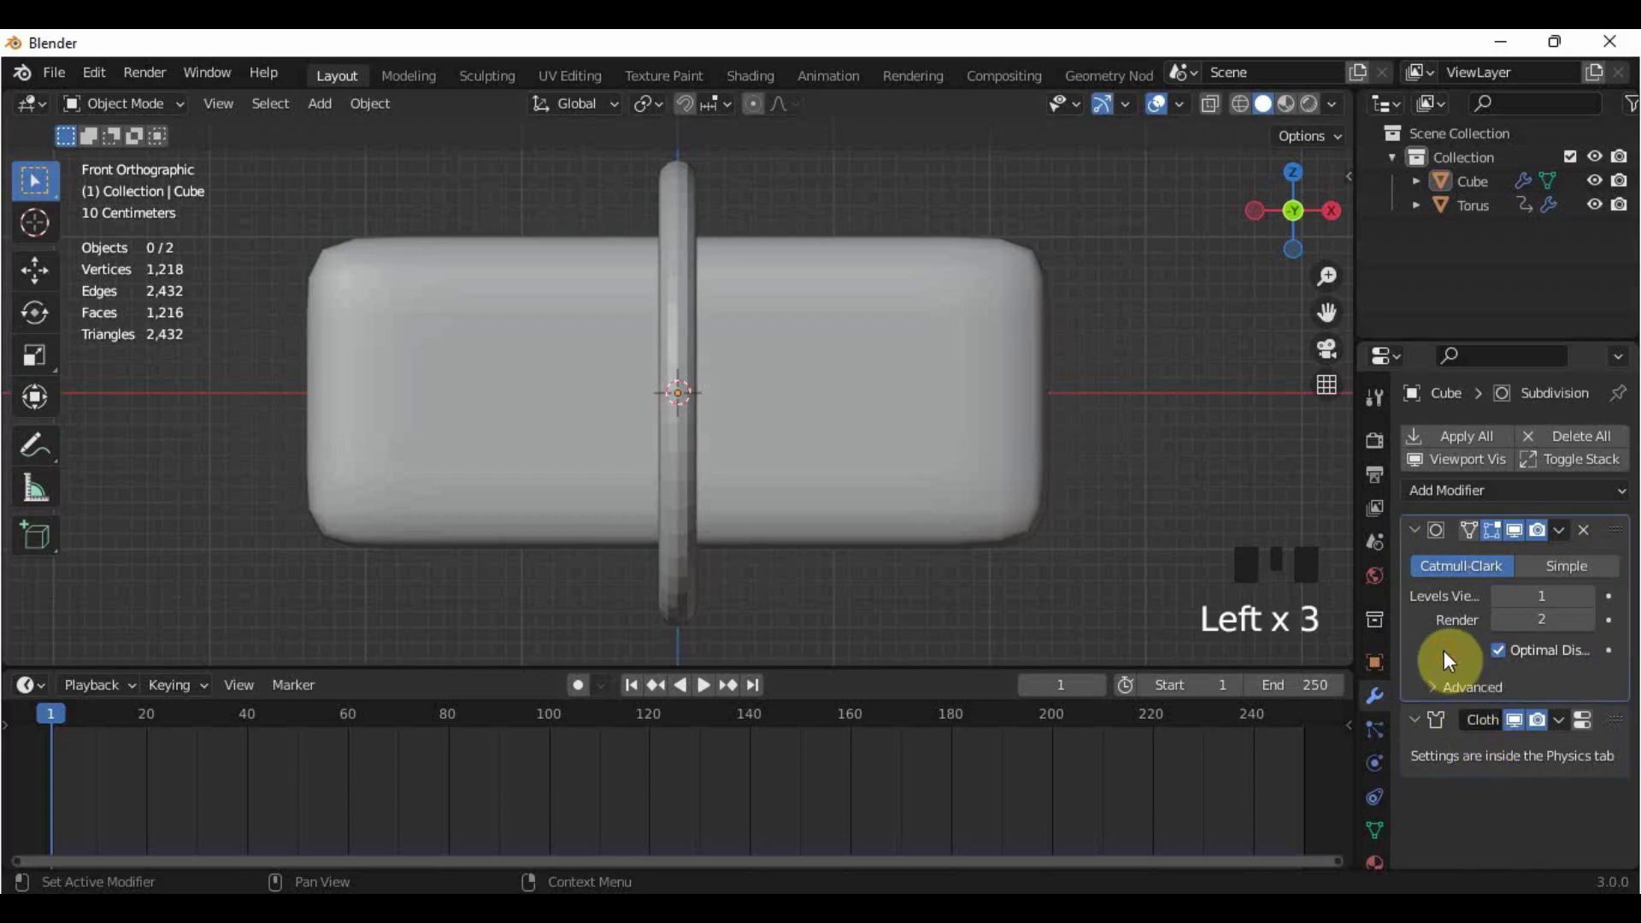
# Step: Play the simulation to frame 29 to inspect the drape, then rewind to frame 1
pyautogui.click(696, 684)
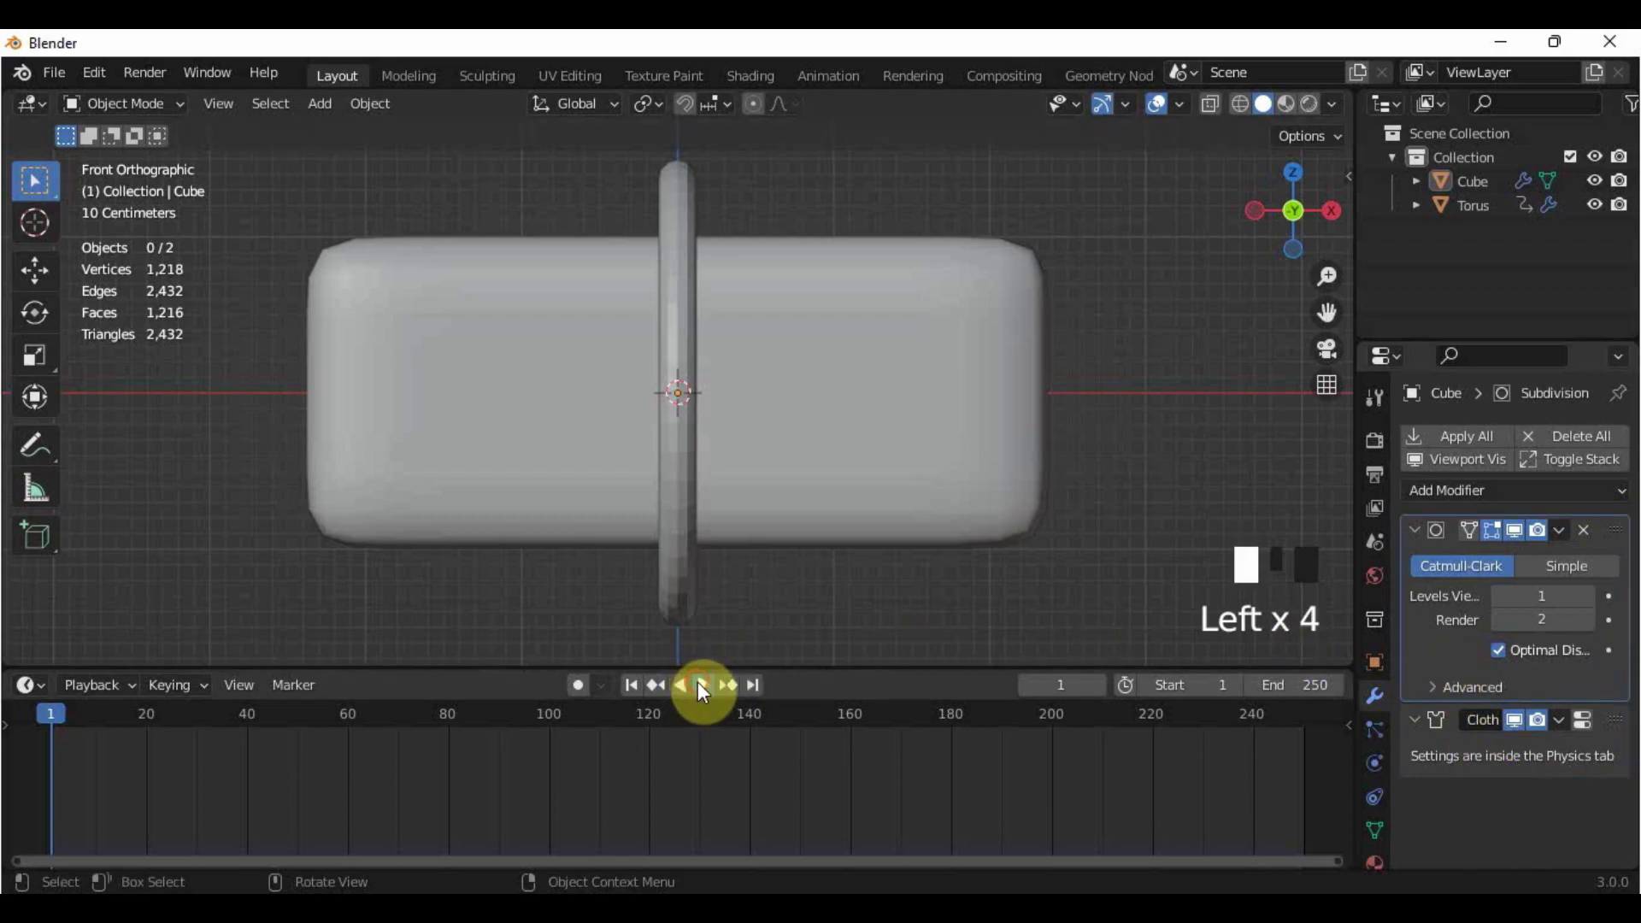
pyautogui.click(699, 684)
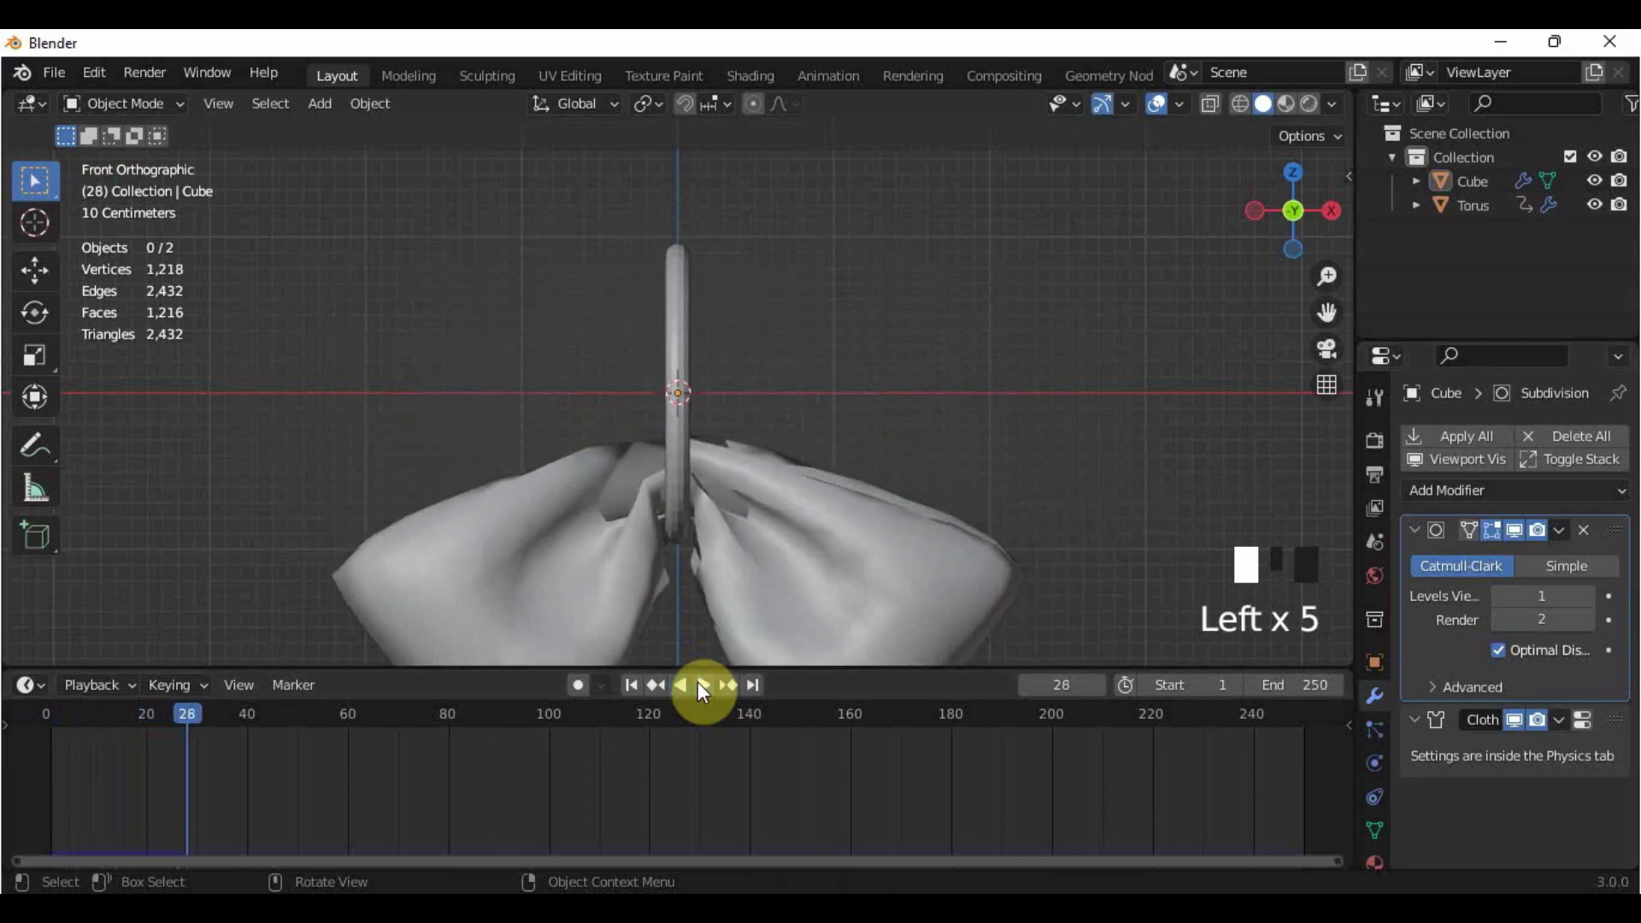
pyautogui.click(681, 685)
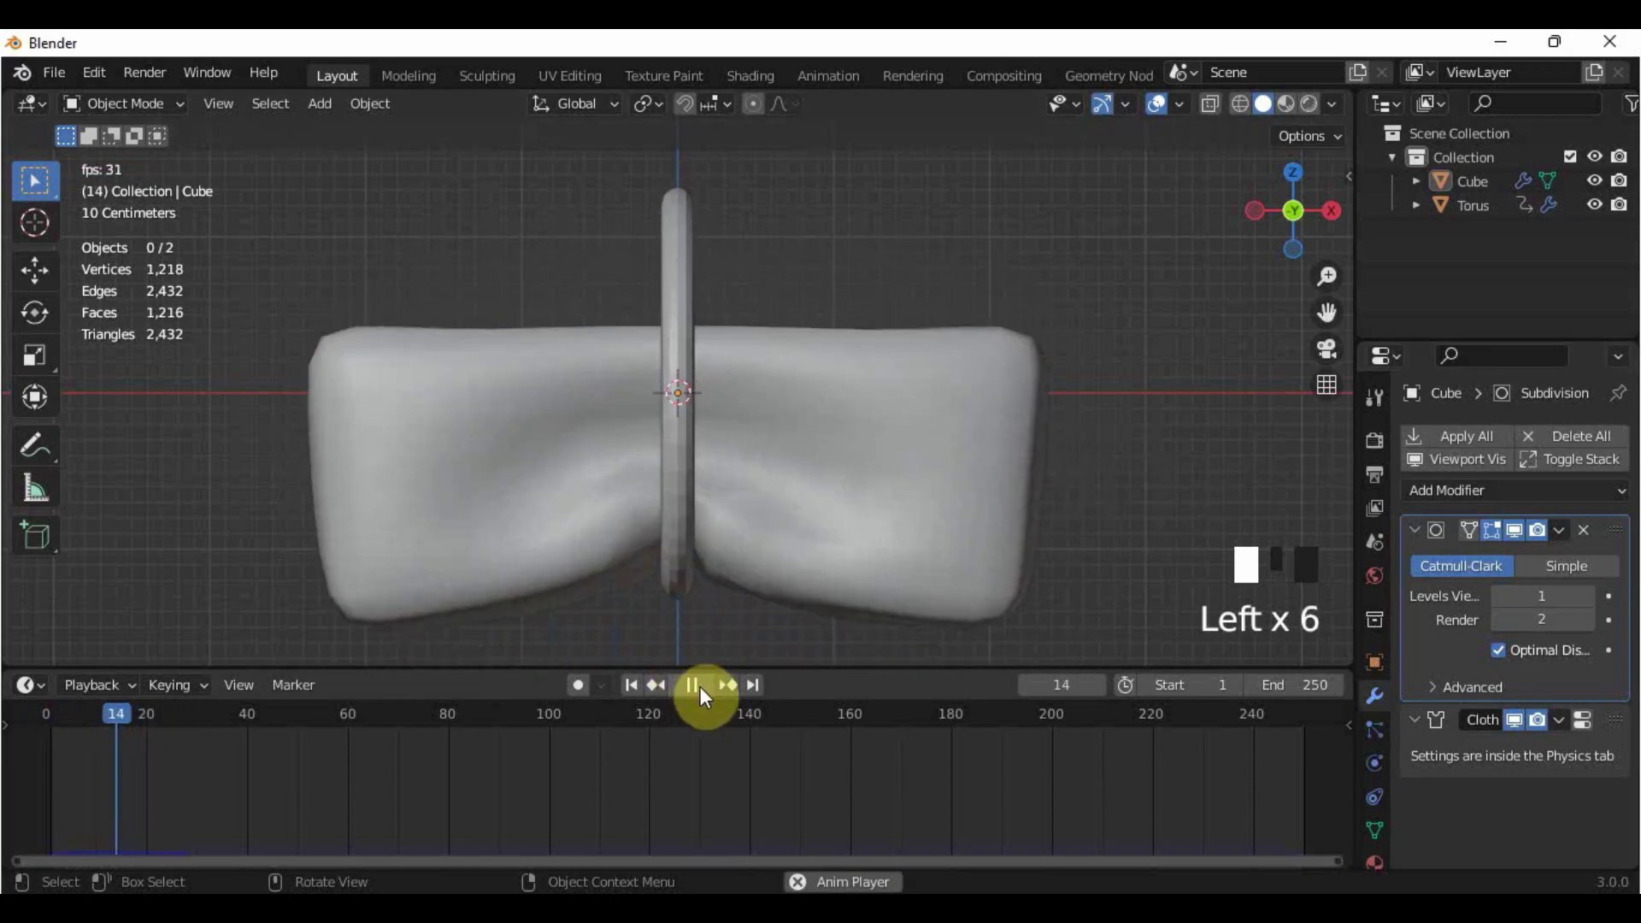
pyautogui.click(697, 685)
pyautogui.click(711, 690)
pyautogui.click(708, 687)
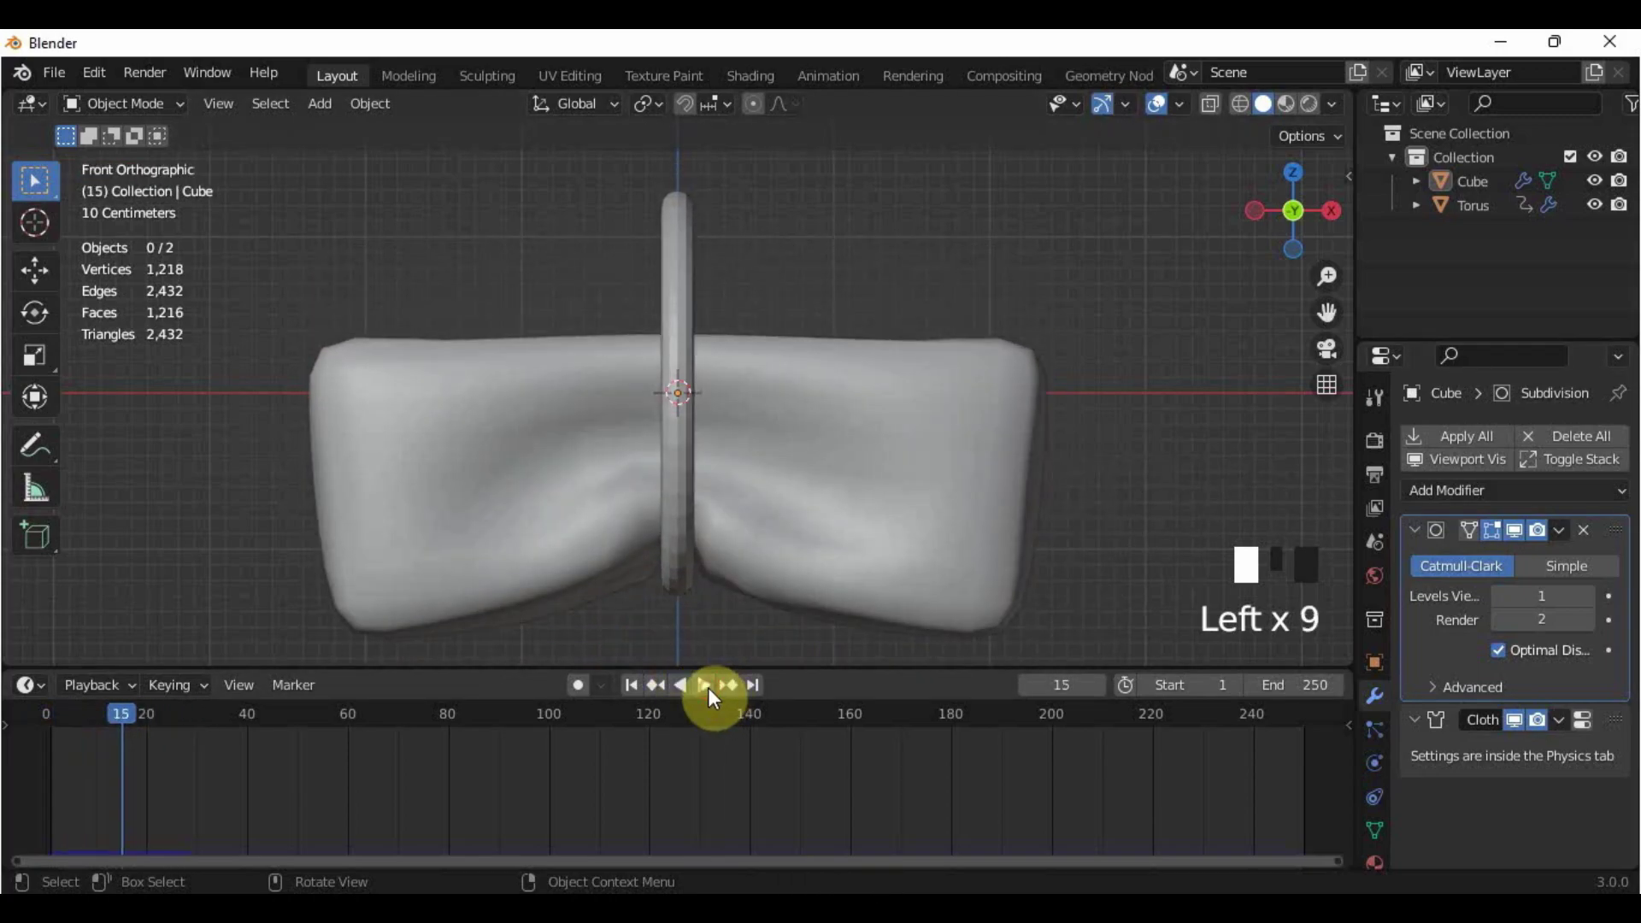
pyautogui.click(705, 685)
pyautogui.click(704, 685)
pyautogui.scroll(-2, 799, 535)
pyautogui.moveTo(800, 535); pyautogui.dragTo(793, 444, button='middle')
pyautogui.moveTo(843, 361); pyautogui.dragTo(832, 510, button='middle')
pyautogui.press('KP_1')
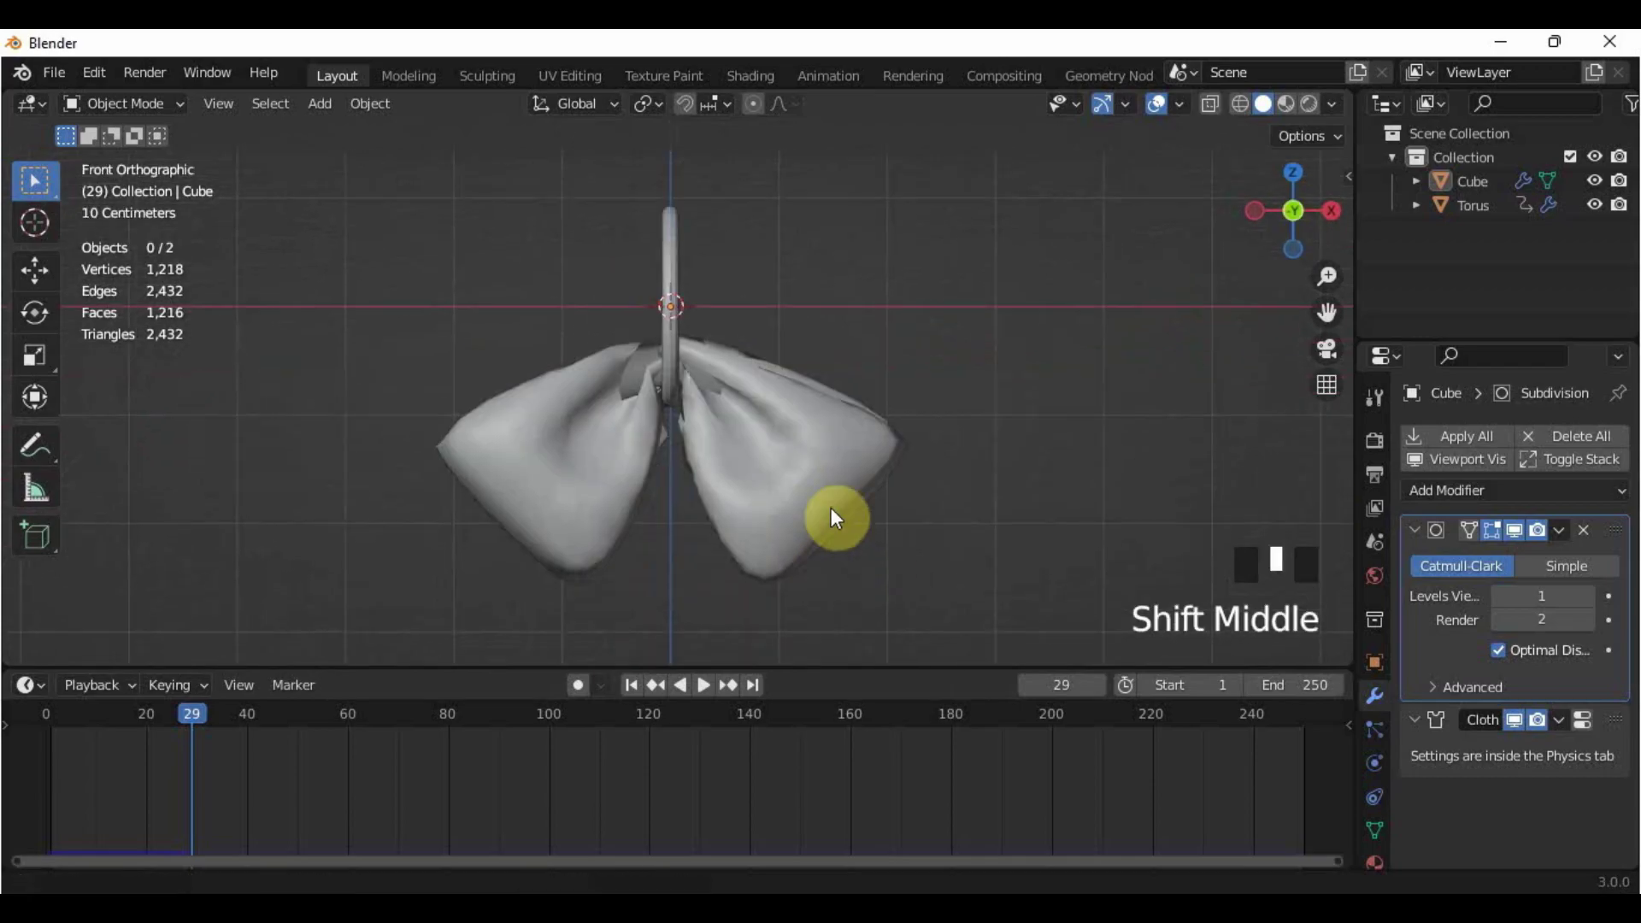
pyautogui.click(632, 687)
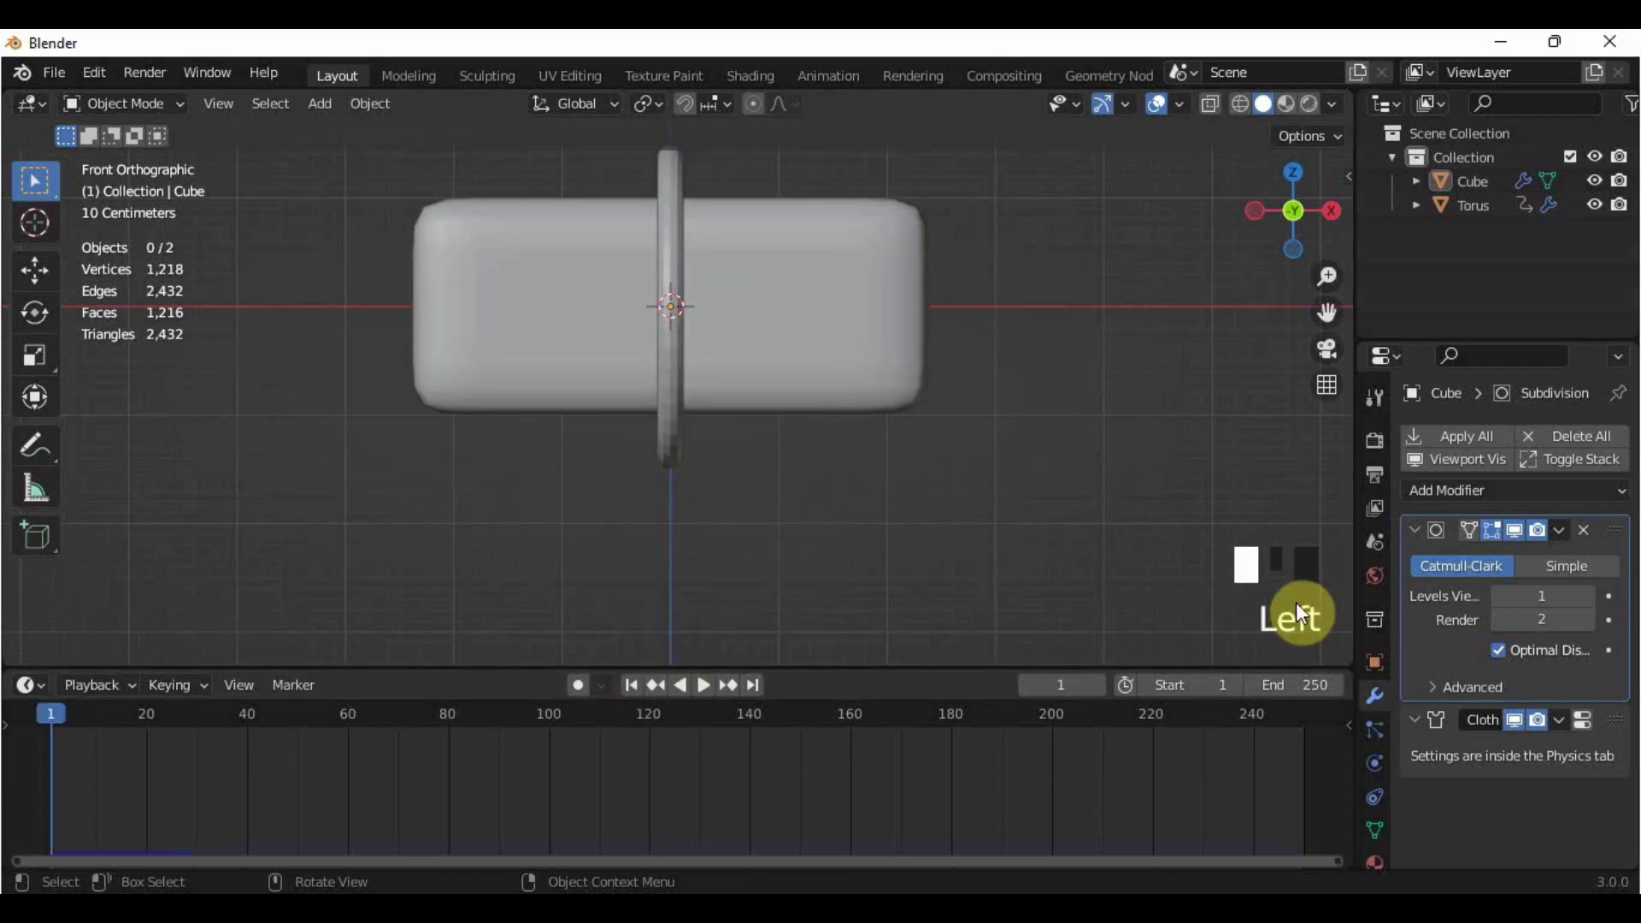
# Step: Set the cloth's Field Weights Gravity to 0.5
pyautogui.click(1374, 763)
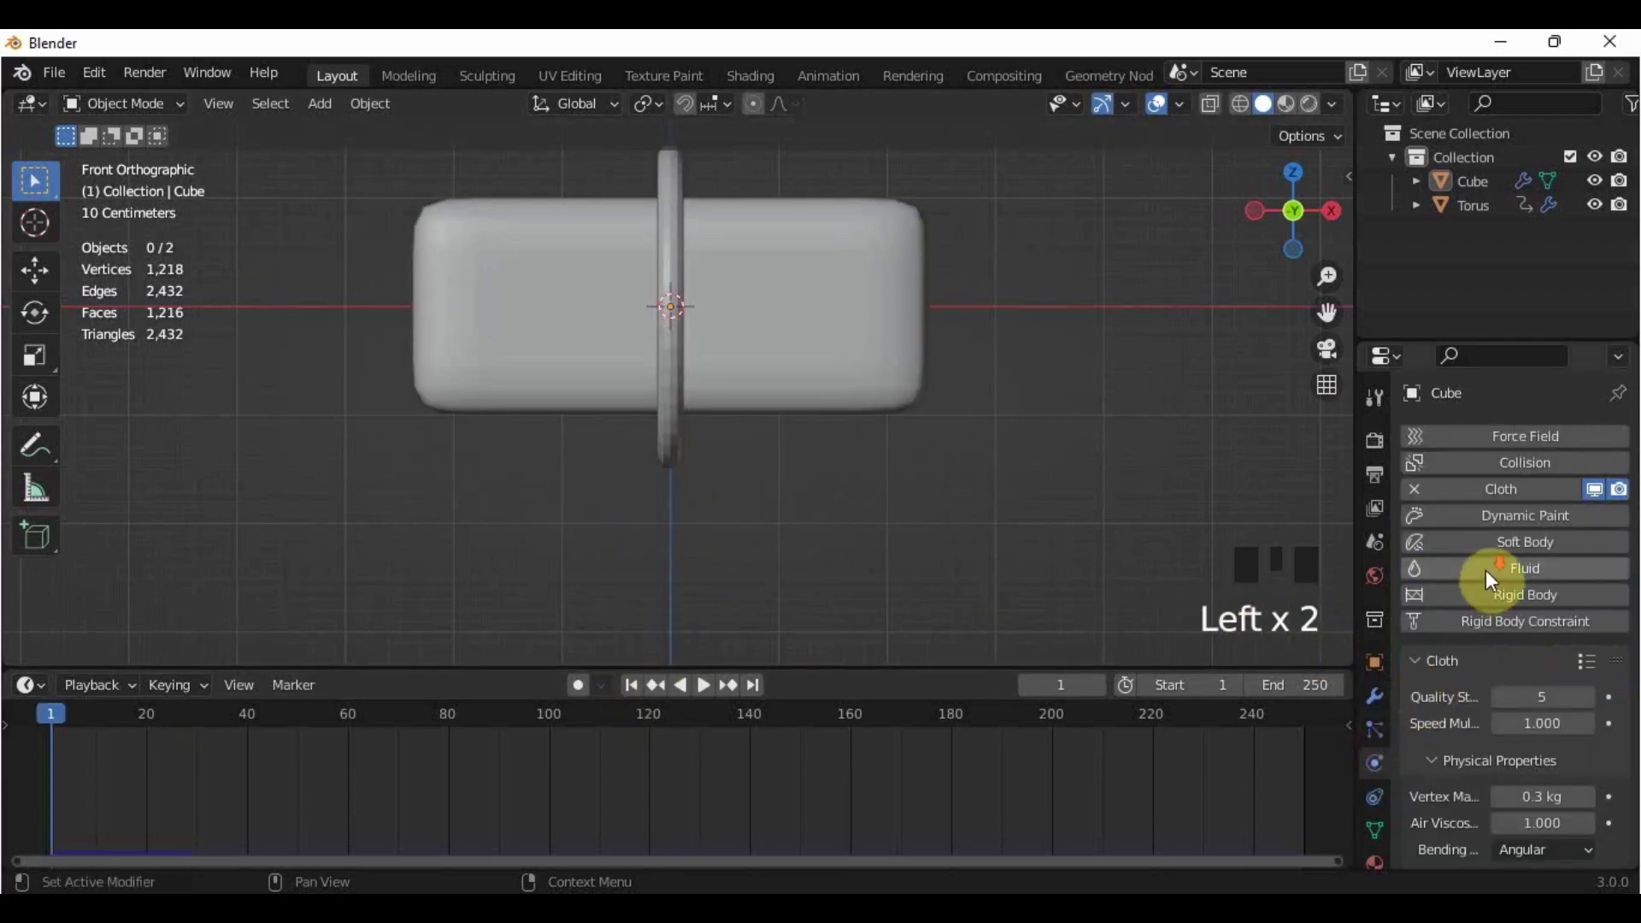
pyautogui.scroll(-5, 1491, 579)
pyautogui.scroll(-20, 1491, 581)
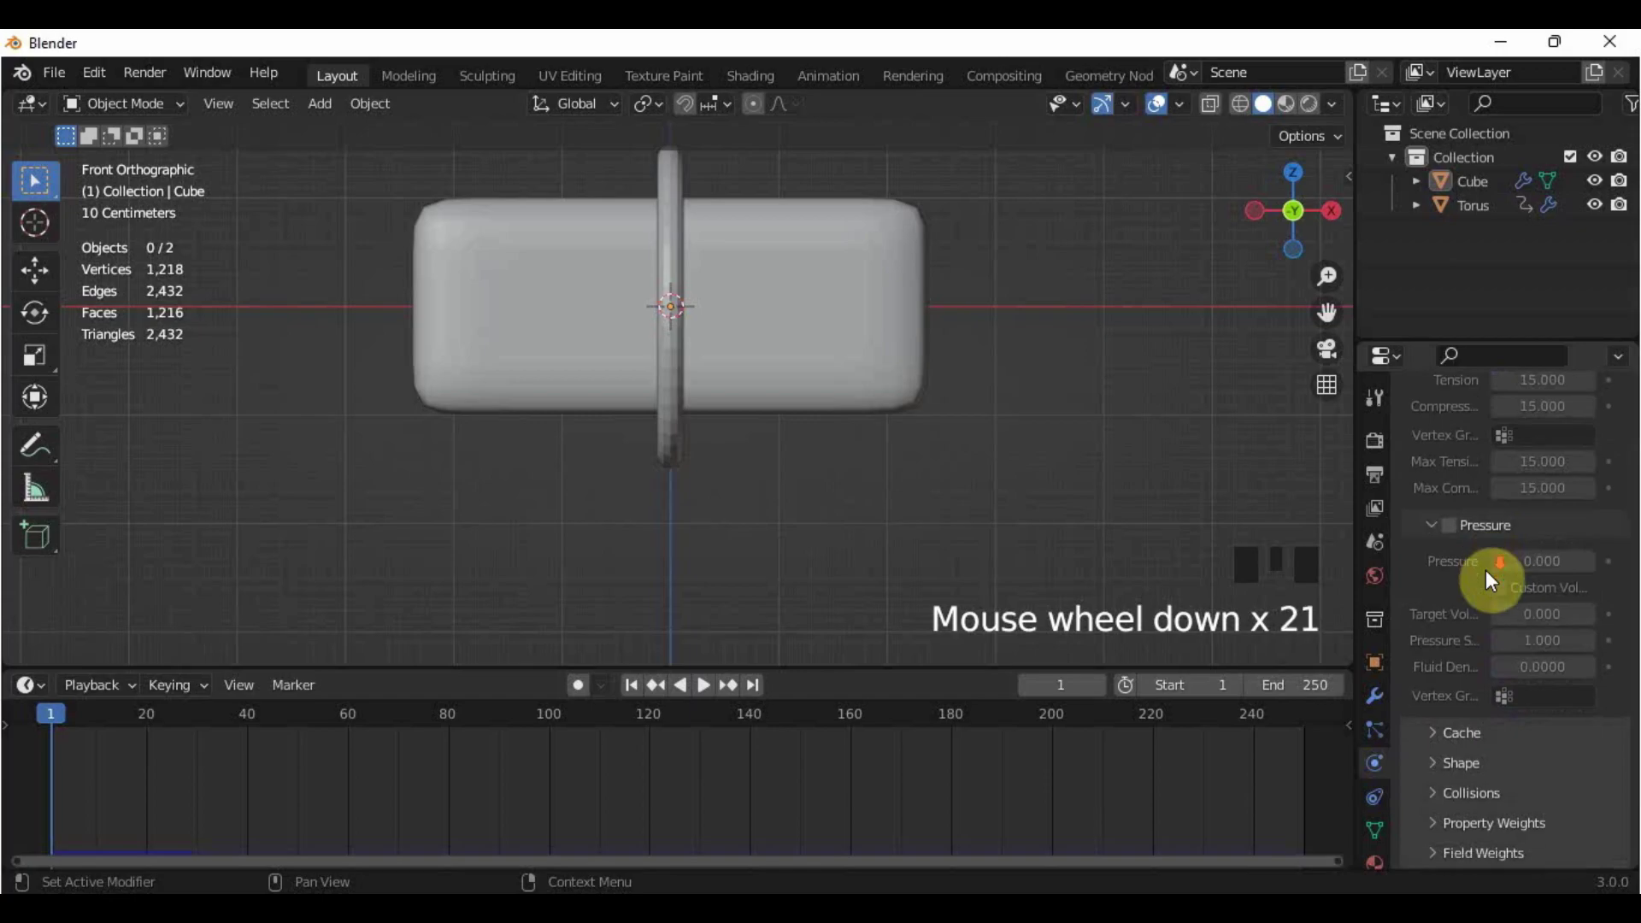
pyautogui.click(1531, 846)
pyautogui.scroll(-6, 1531, 834)
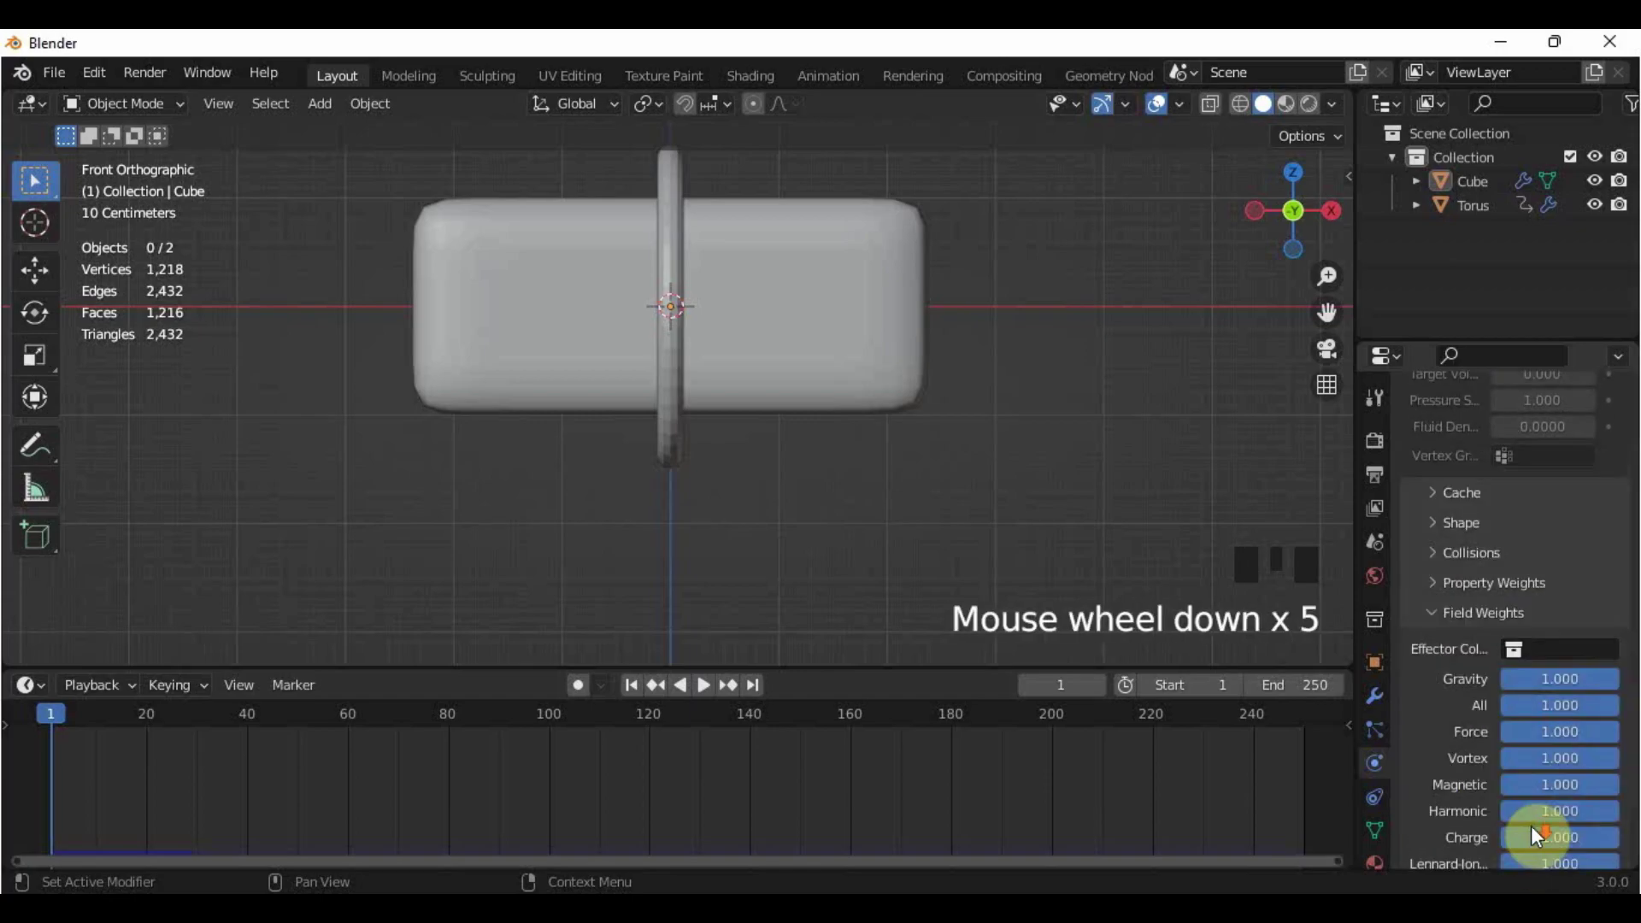
pyautogui.scroll(-4, 1507, 688)
pyautogui.click(1530, 476)
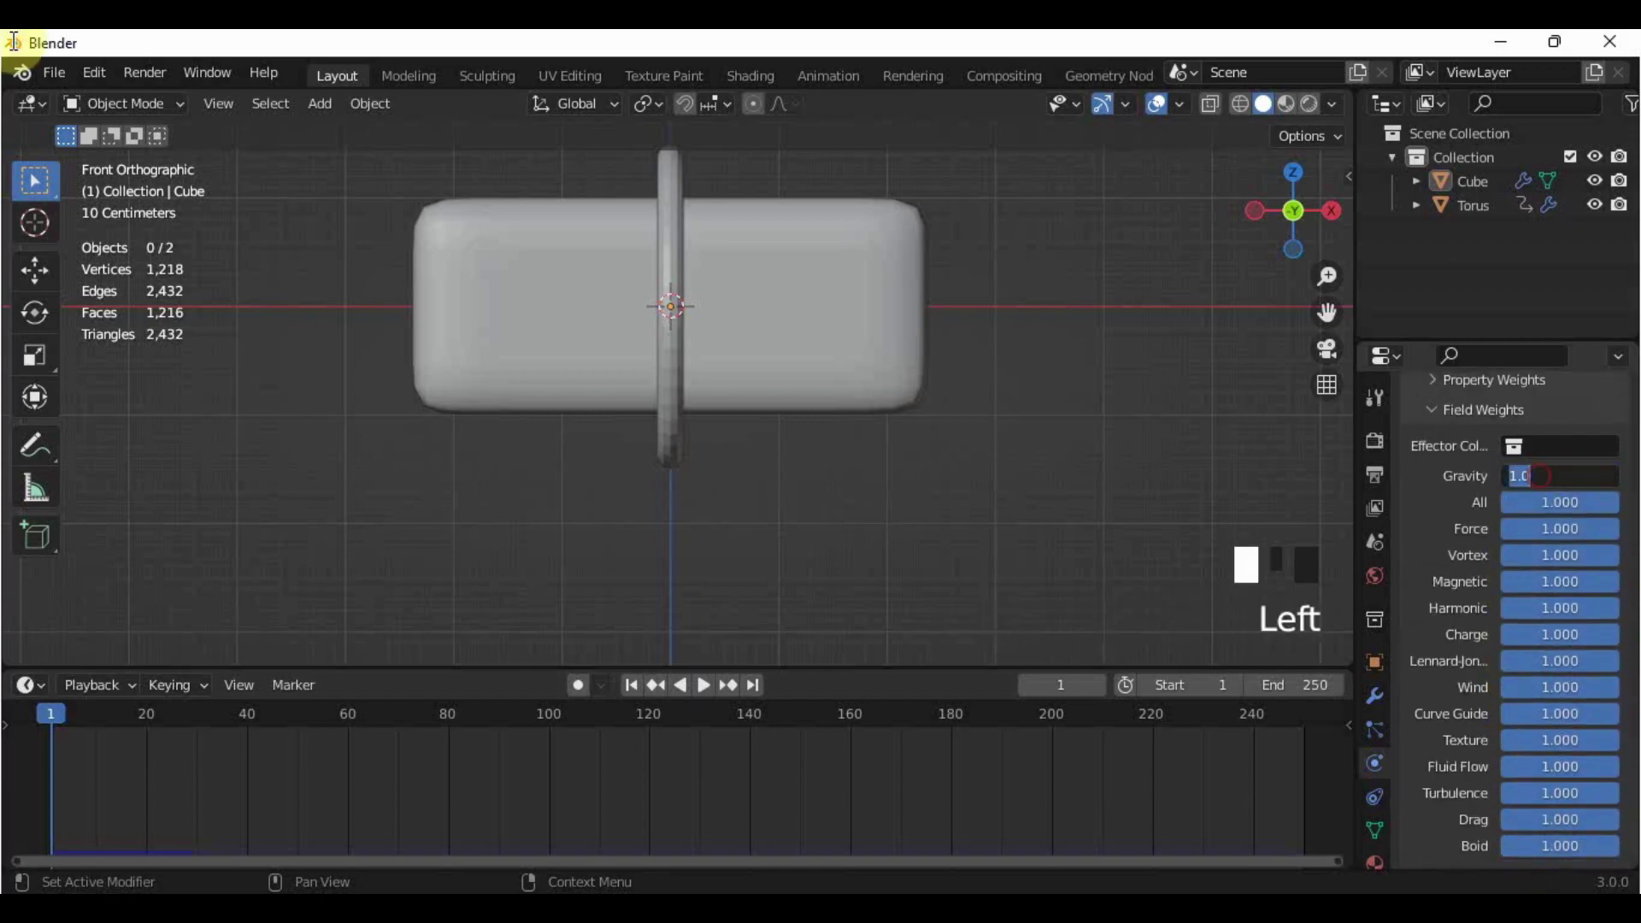
pyautogui.write('0.5')
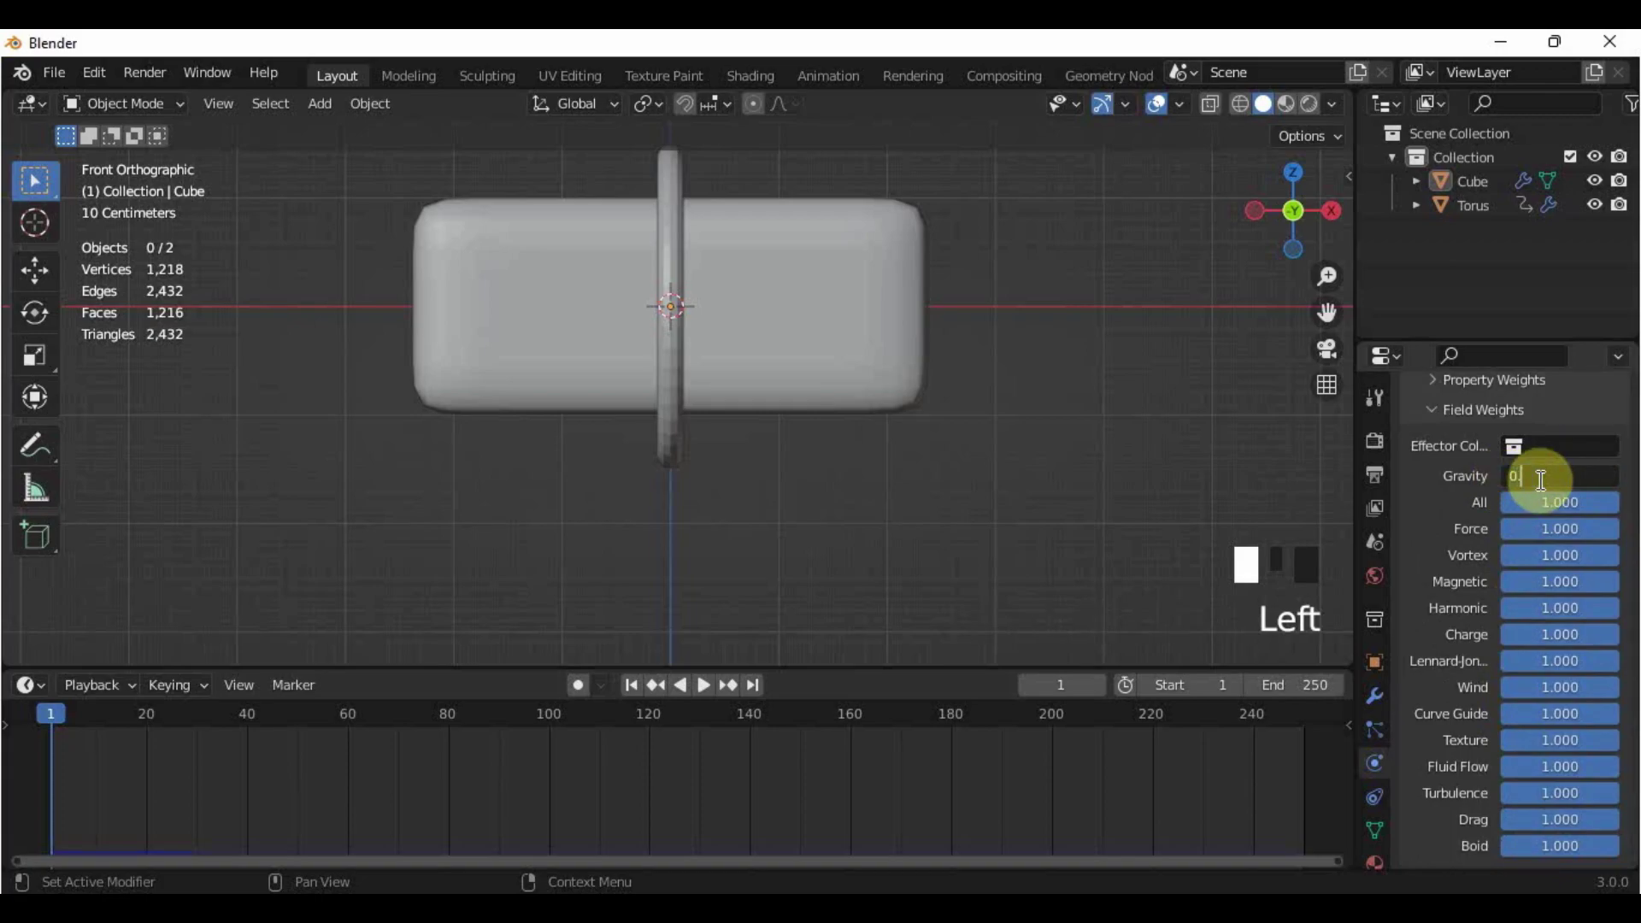
pyautogui.press('Return')
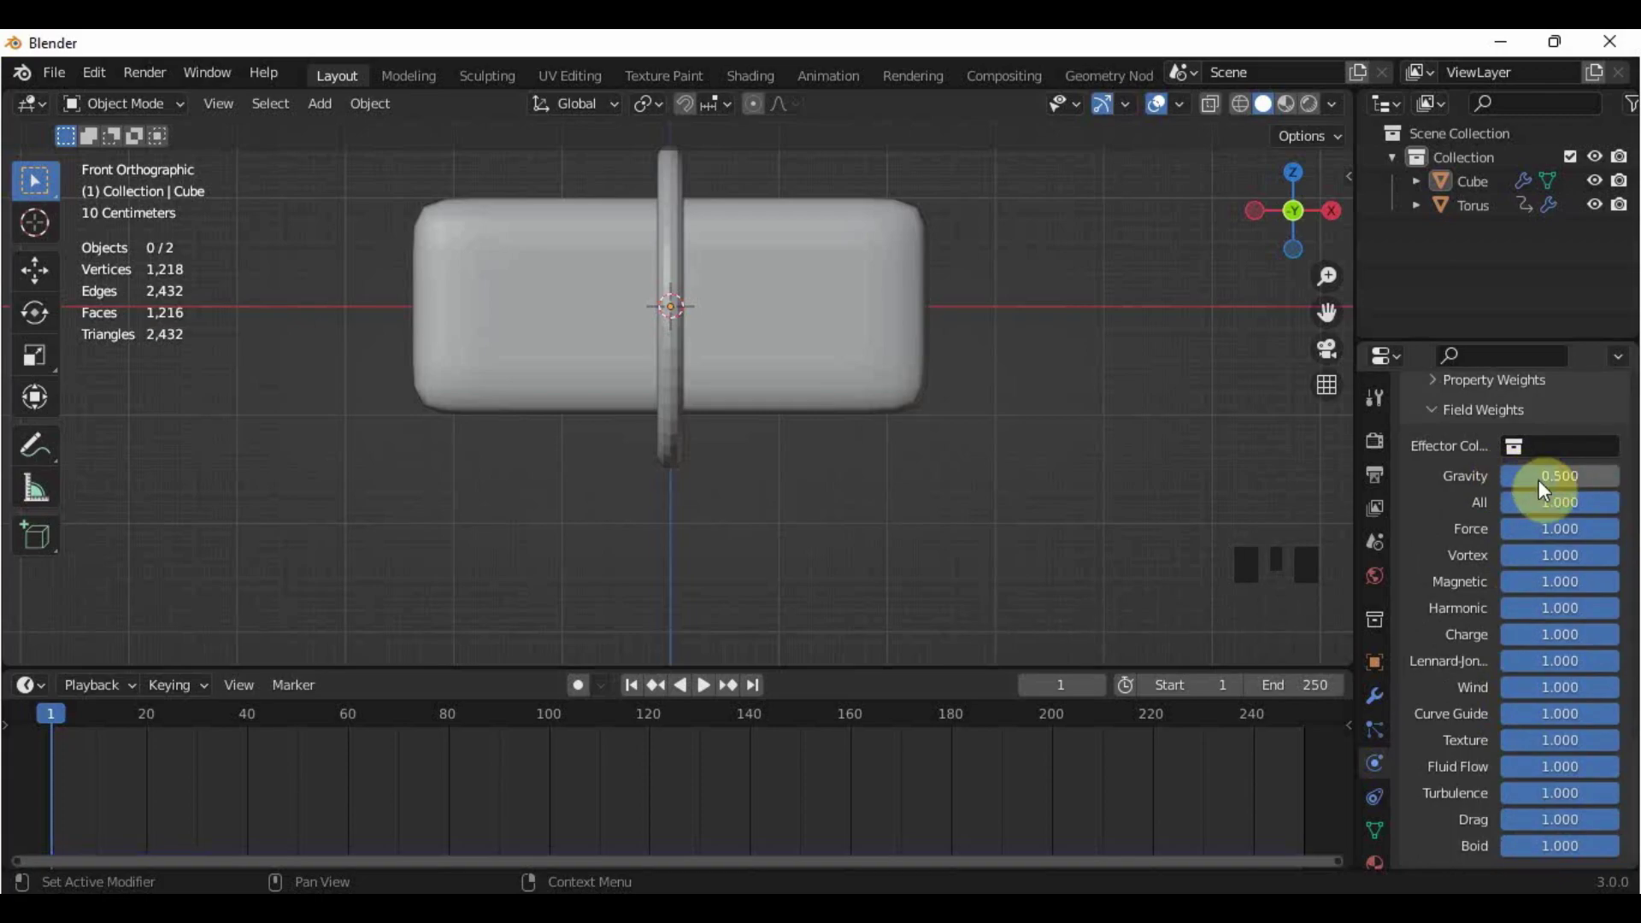
# Step: Preview the simulation around frame 31 to inspect the torus-pinched bow from several angles
pyautogui.click(704, 684)
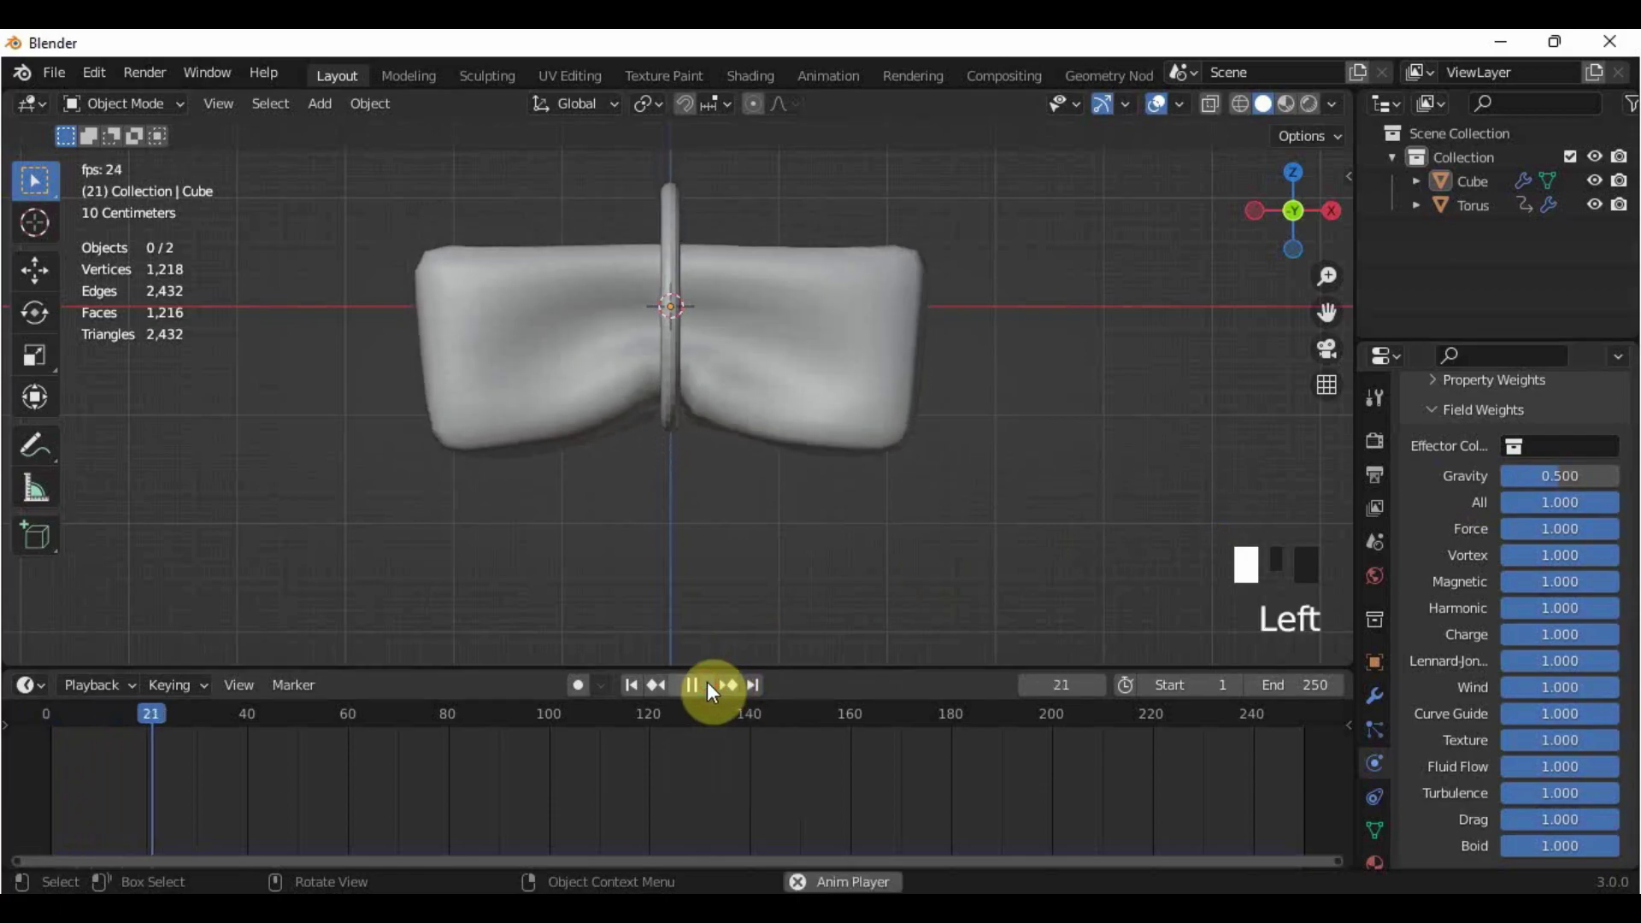
pyautogui.click(707, 684)
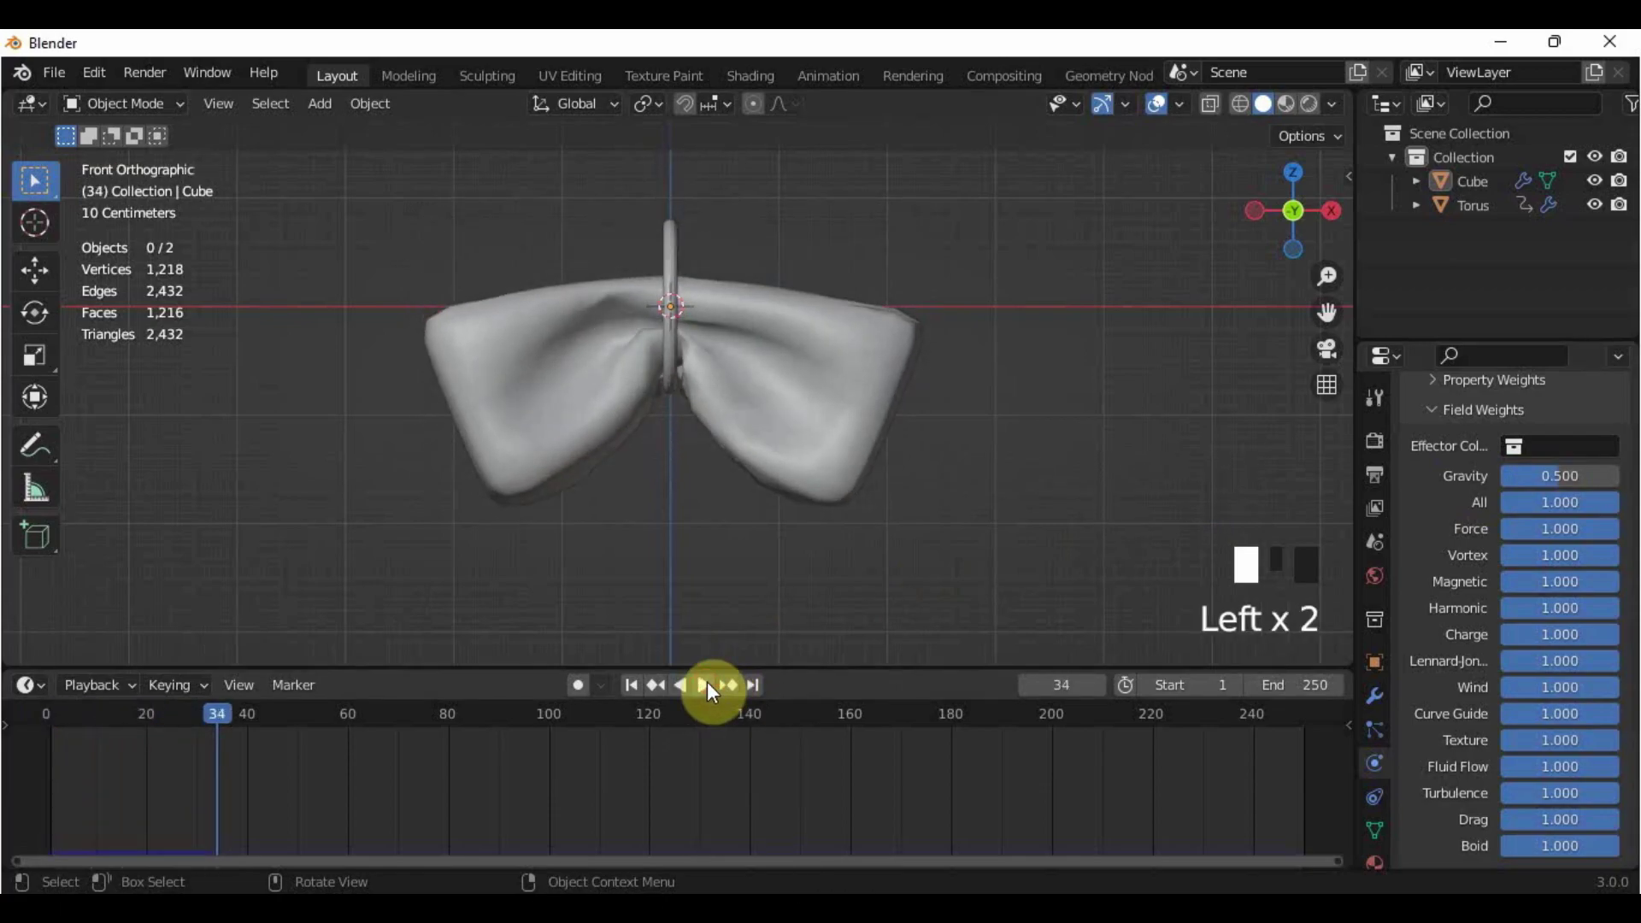
pyautogui.click(703, 685)
pyautogui.click(703, 684)
pyautogui.click(703, 684)
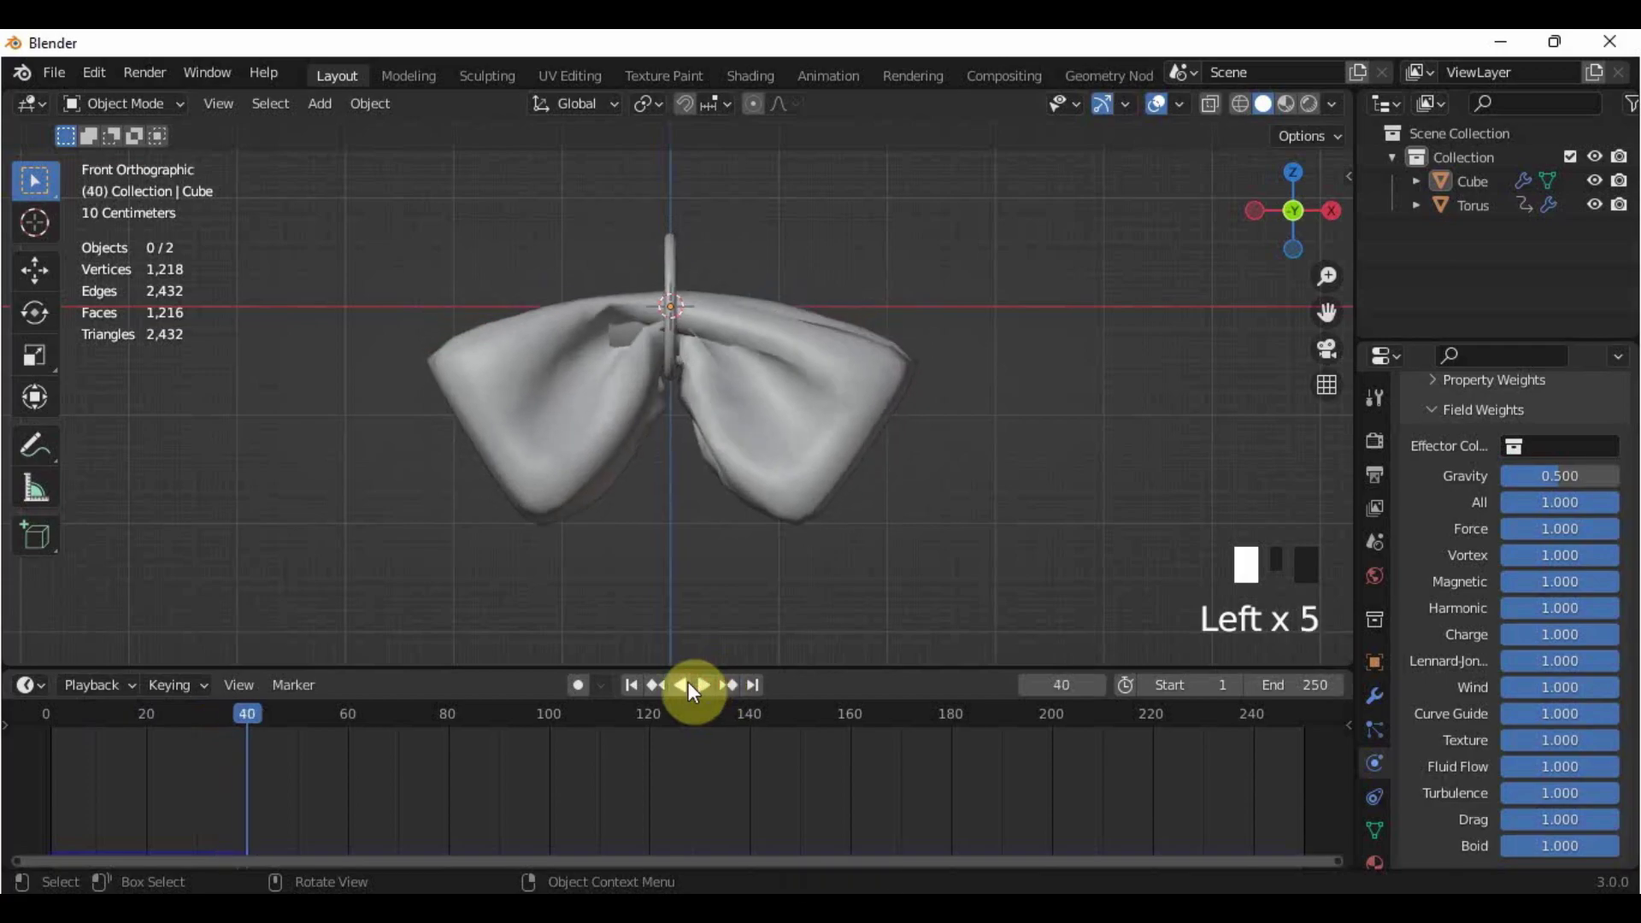
pyautogui.click(684, 684)
pyautogui.click(684, 684)
pyautogui.moveTo(779, 493); pyautogui.dragTo(515, 610, button='middle')
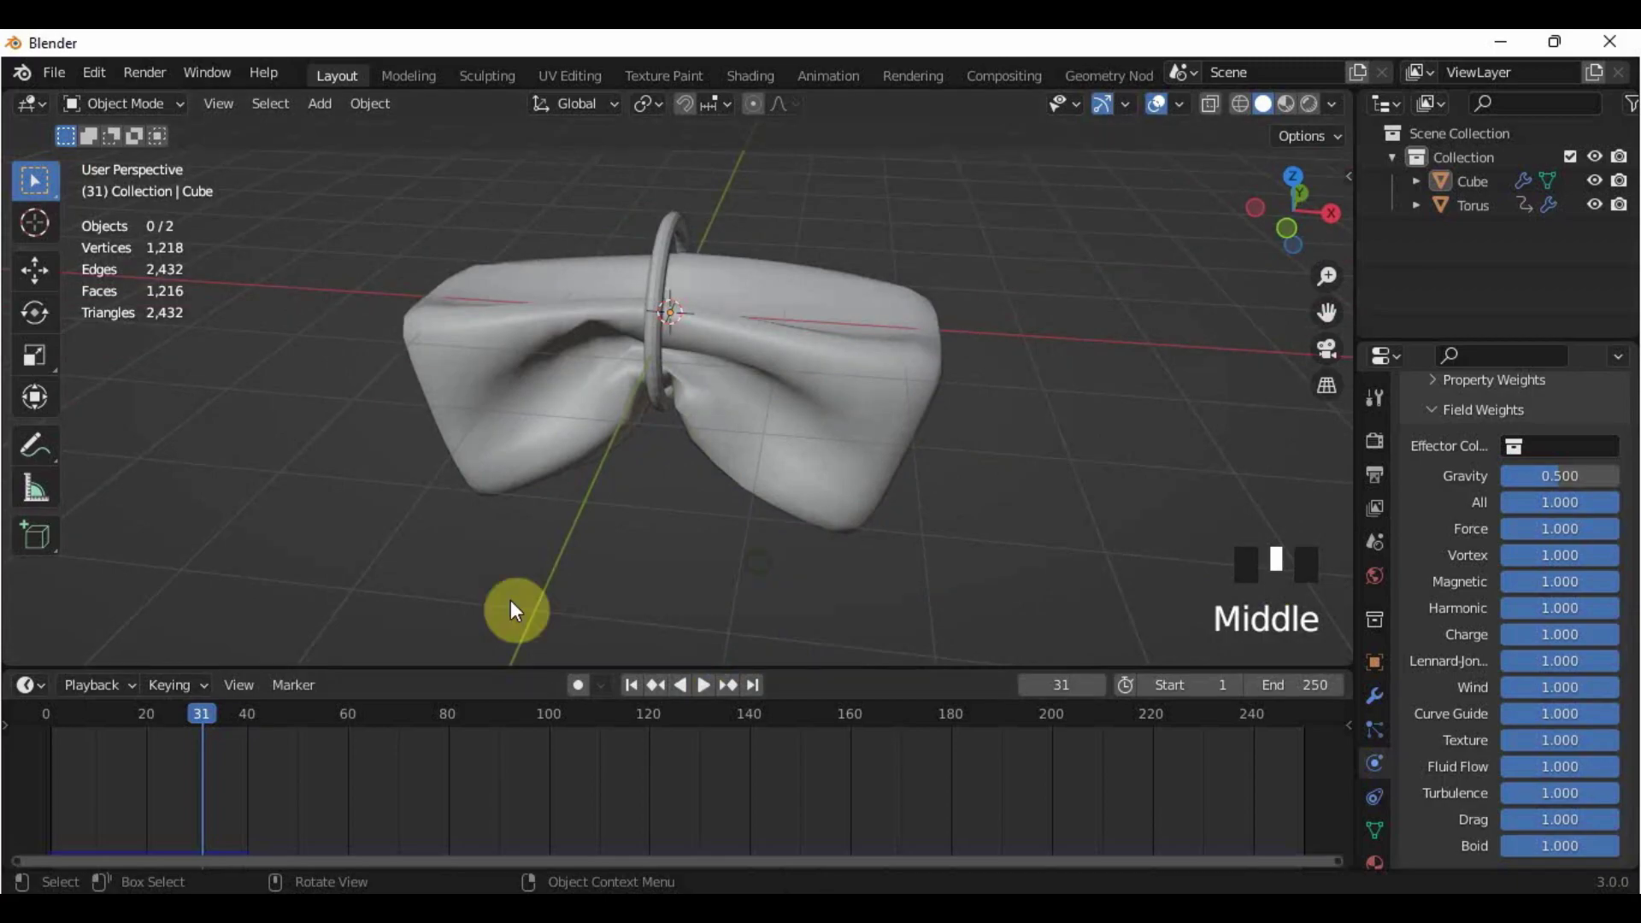
pyautogui.moveTo(212, 714); pyautogui.dragTo(202, 746)
pyautogui.moveTo(574, 530); pyautogui.dragTo(564, 479, button='middle')
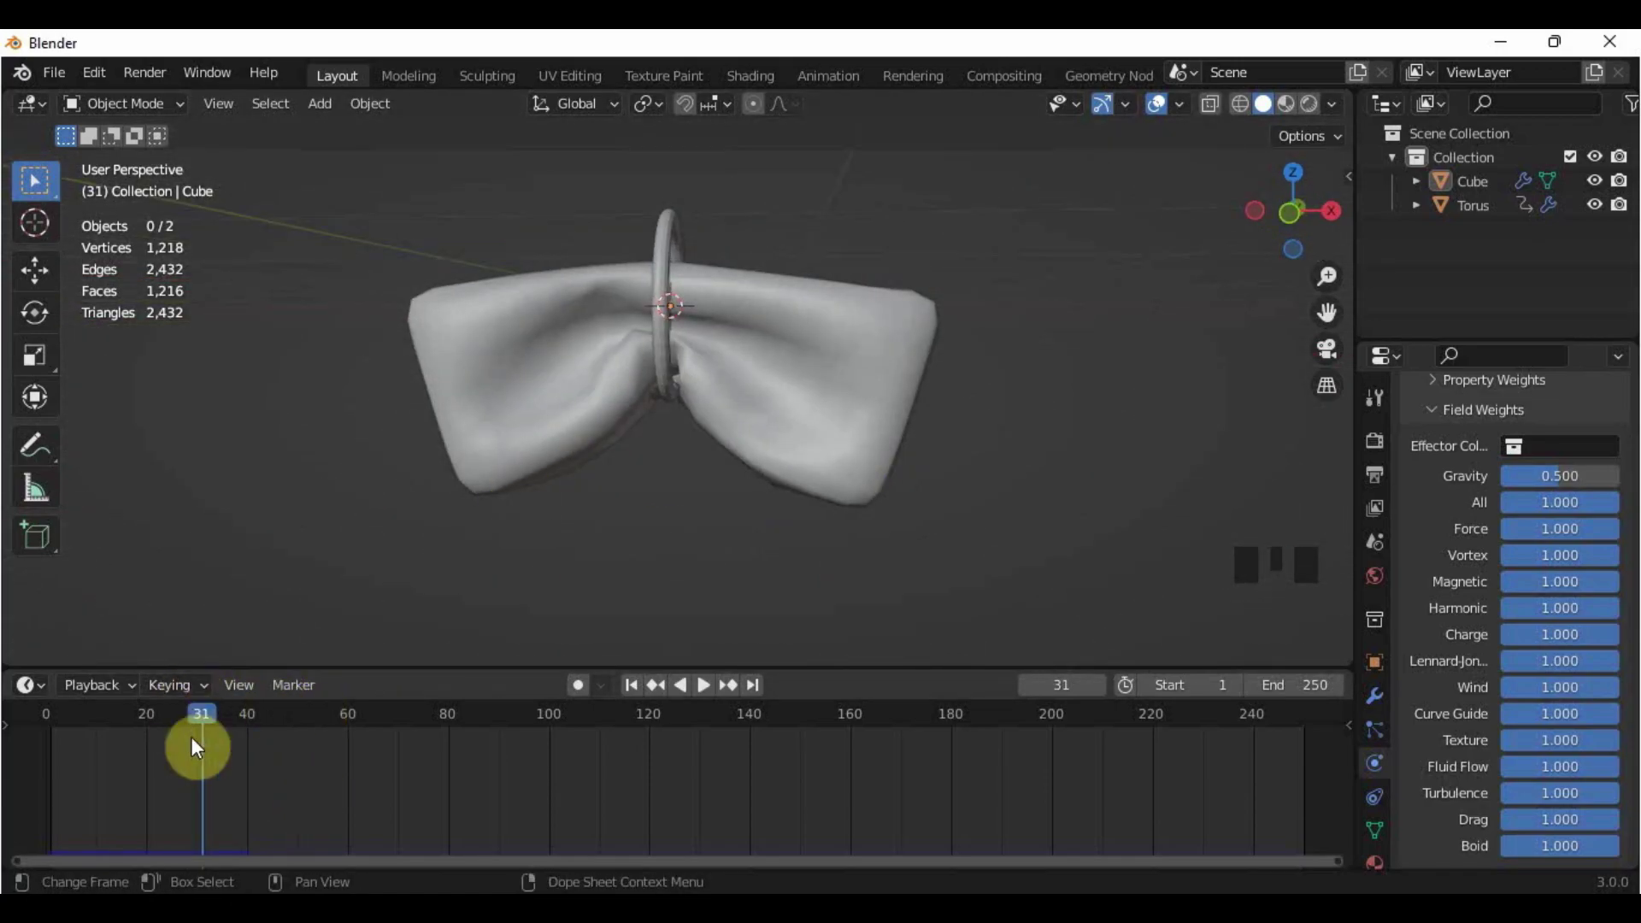
pyautogui.moveTo(827, 547); pyautogui.dragTo(829, 273, button='middle')
pyautogui.scroll(6, 821, 300)
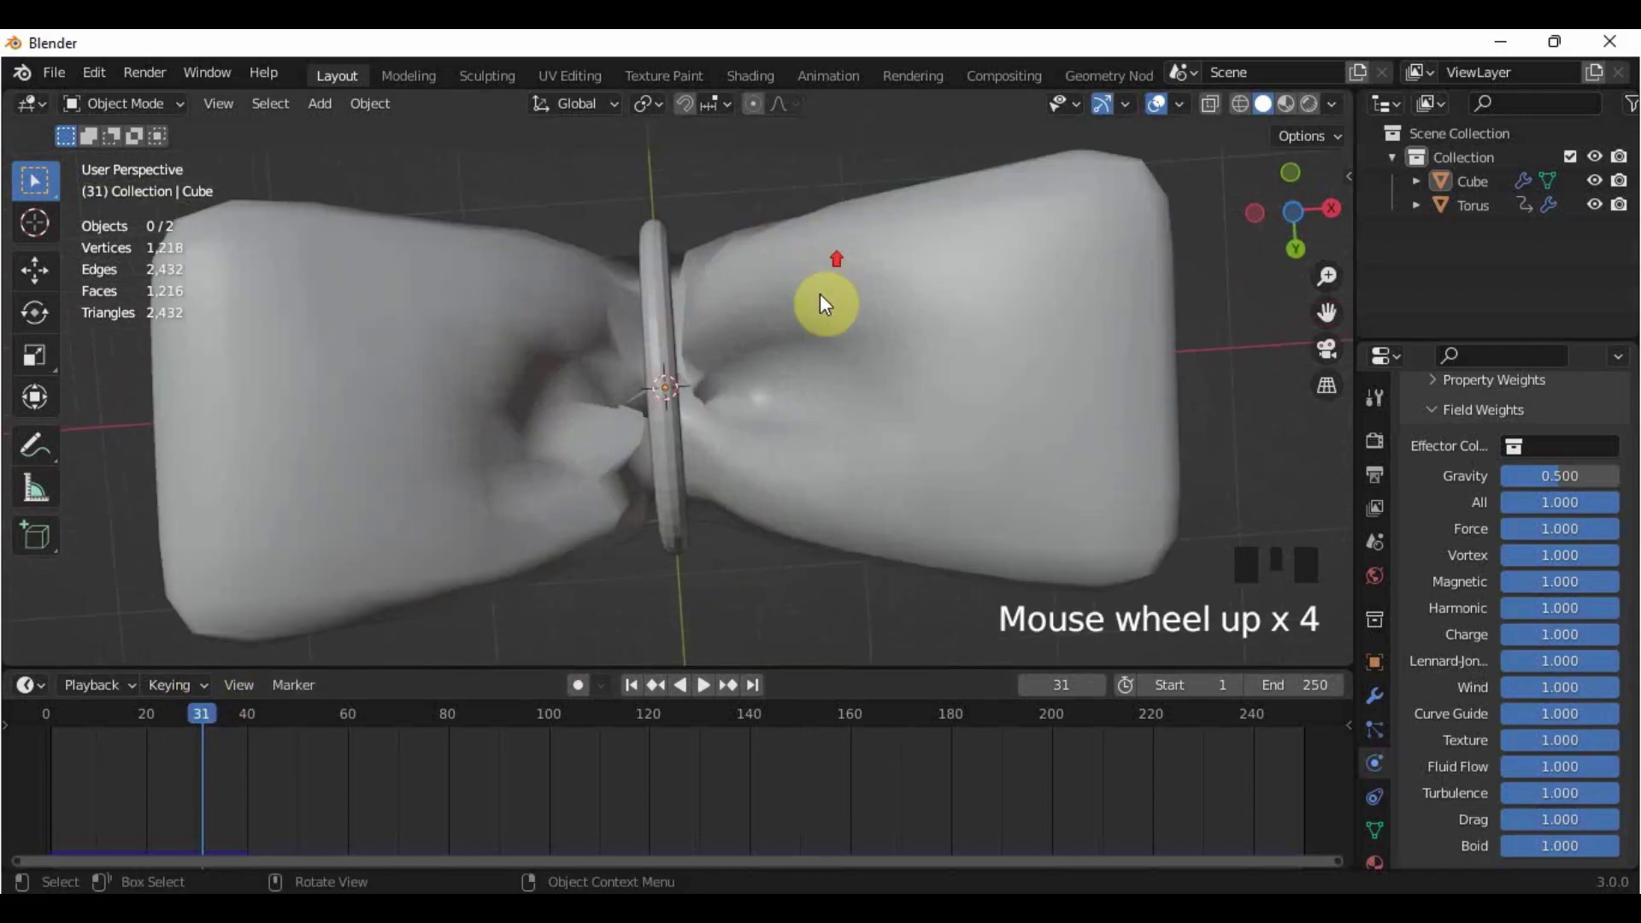
pyautogui.moveTo(823, 333); pyautogui.dragTo(779, 571, button='middle')
pyautogui.scroll(-3, 773, 268)
pyautogui.moveTo(773, 267); pyautogui.dragTo(830, 133, button='middle')
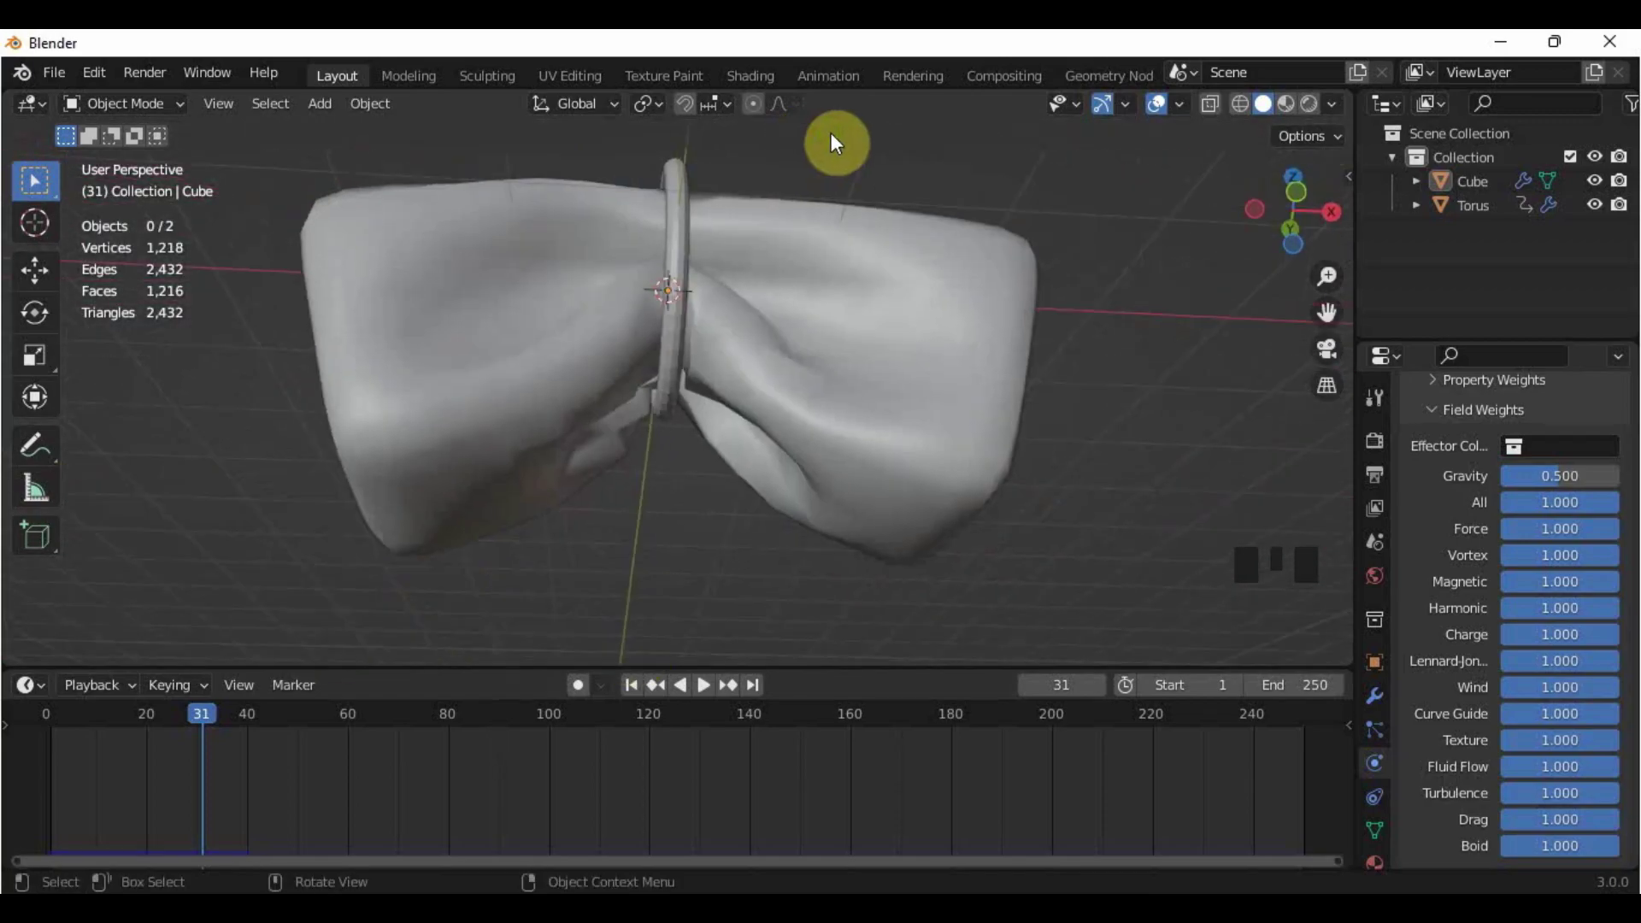
pyautogui.press('KP_1')
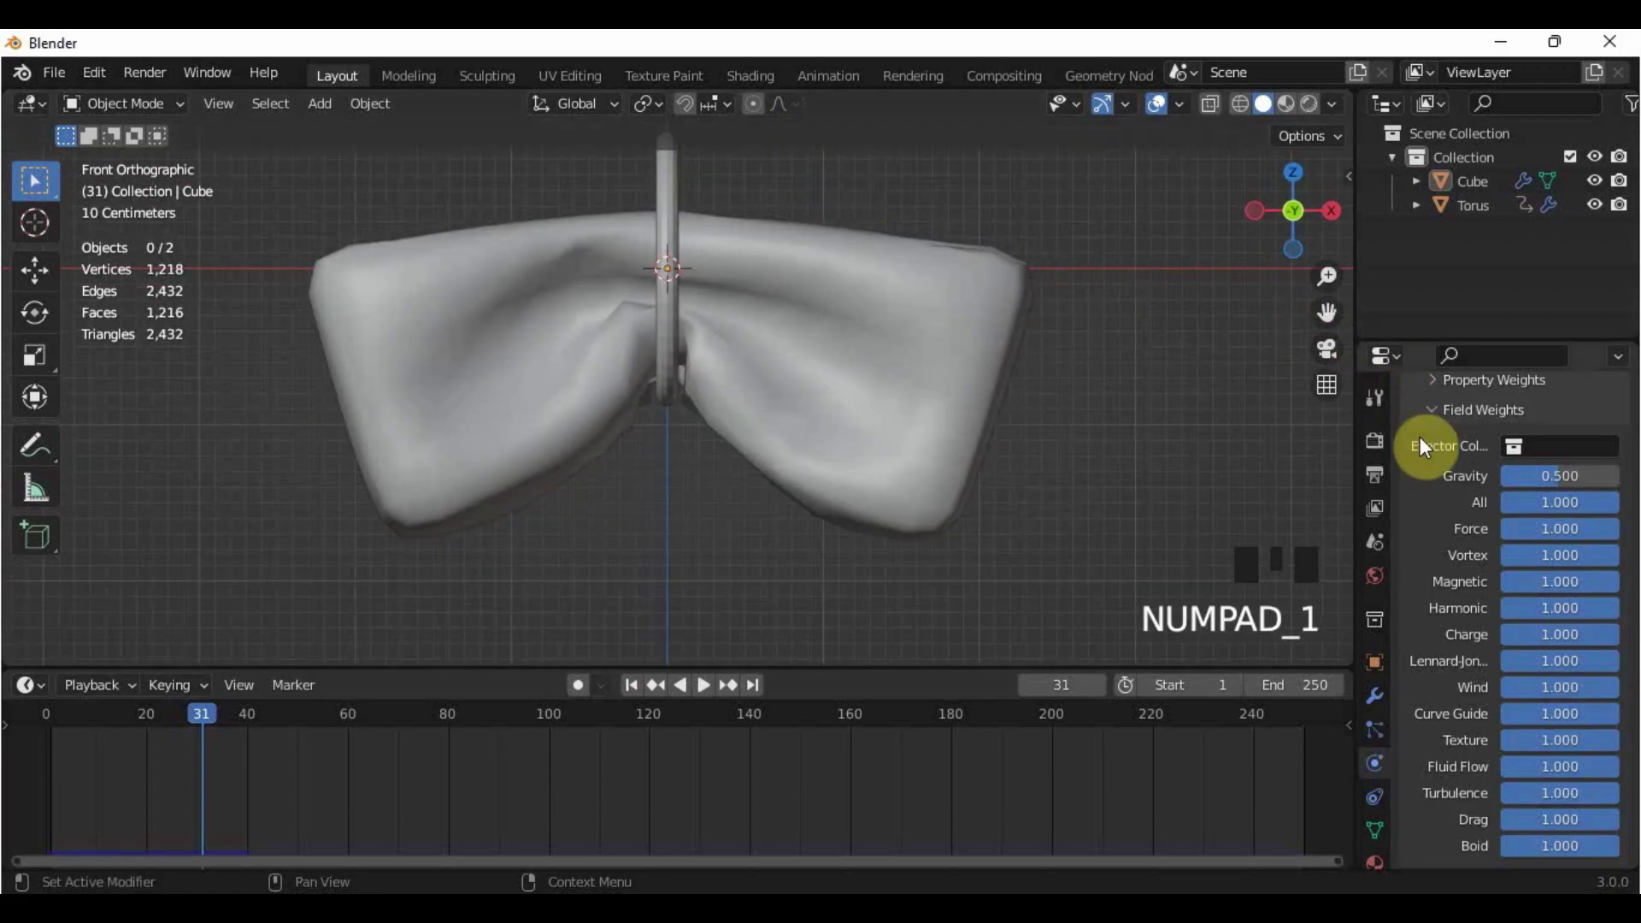
# Step: Enable Self Collisions in the cloth's Collisions settings
pyautogui.scroll(6, 1444, 675)
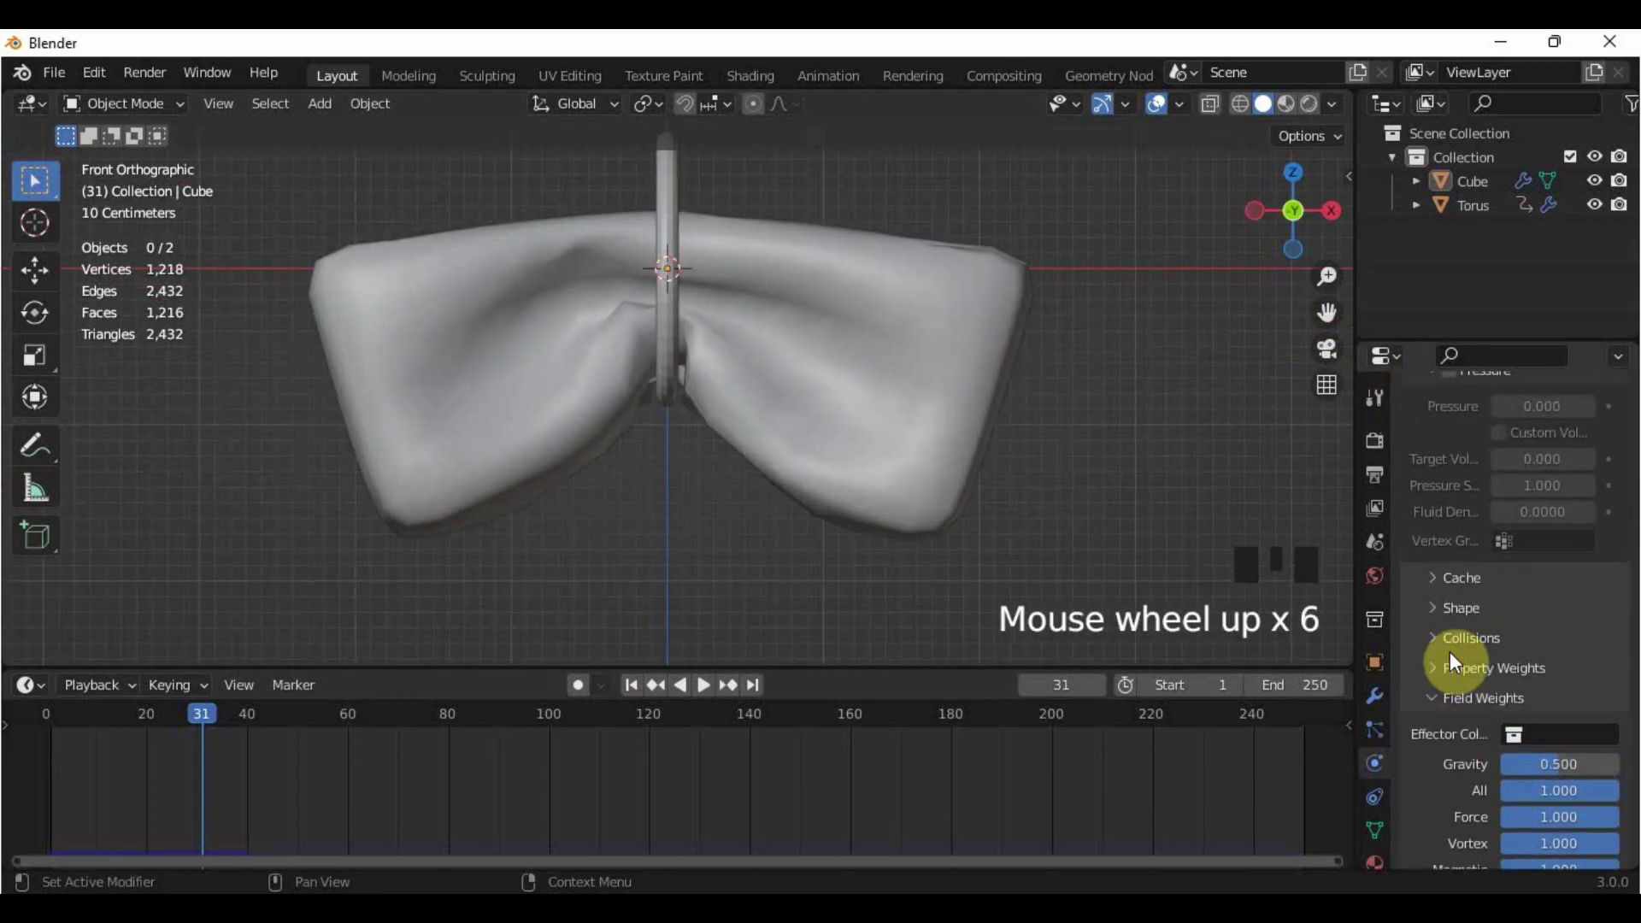
pyautogui.click(1453, 641)
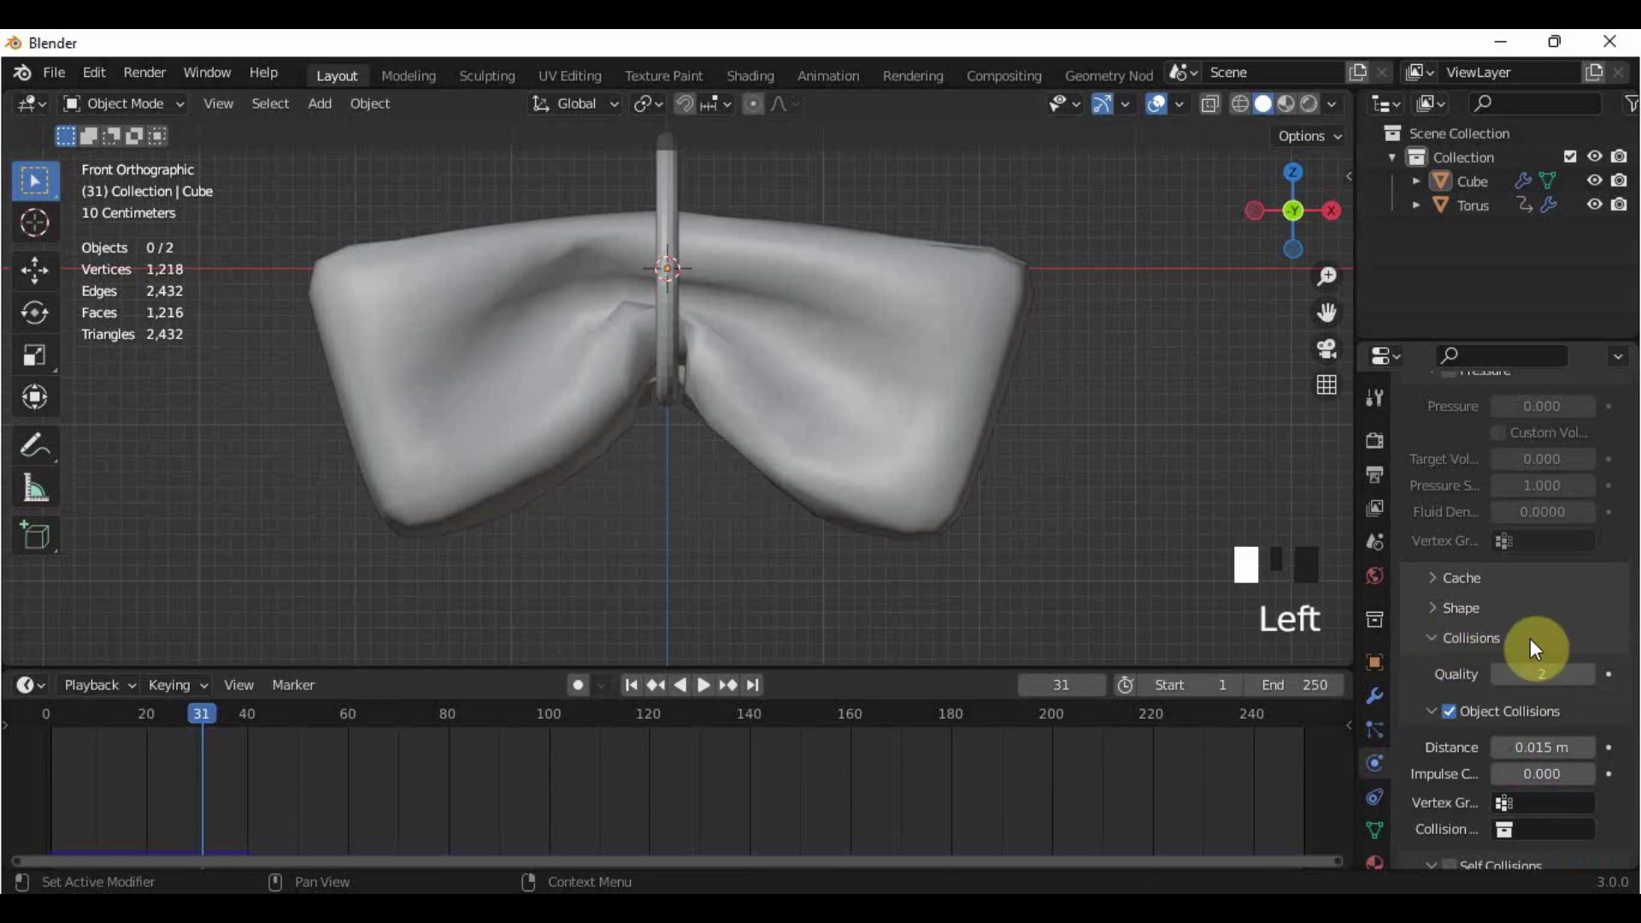
pyautogui.scroll(-4, 1515, 634)
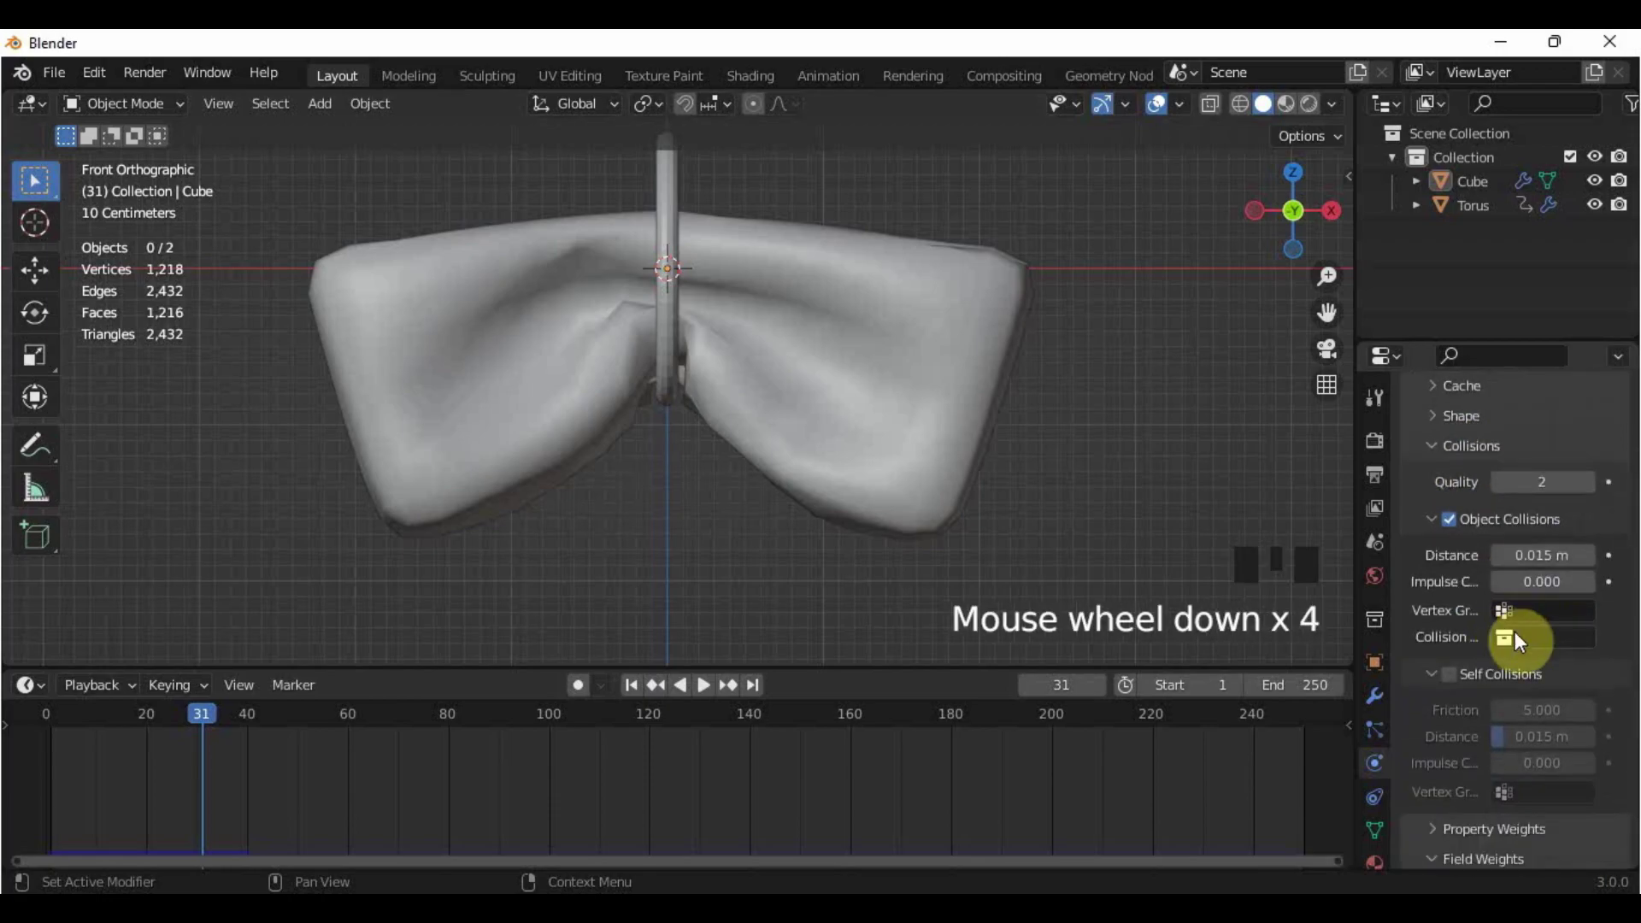
pyautogui.click(1449, 675)
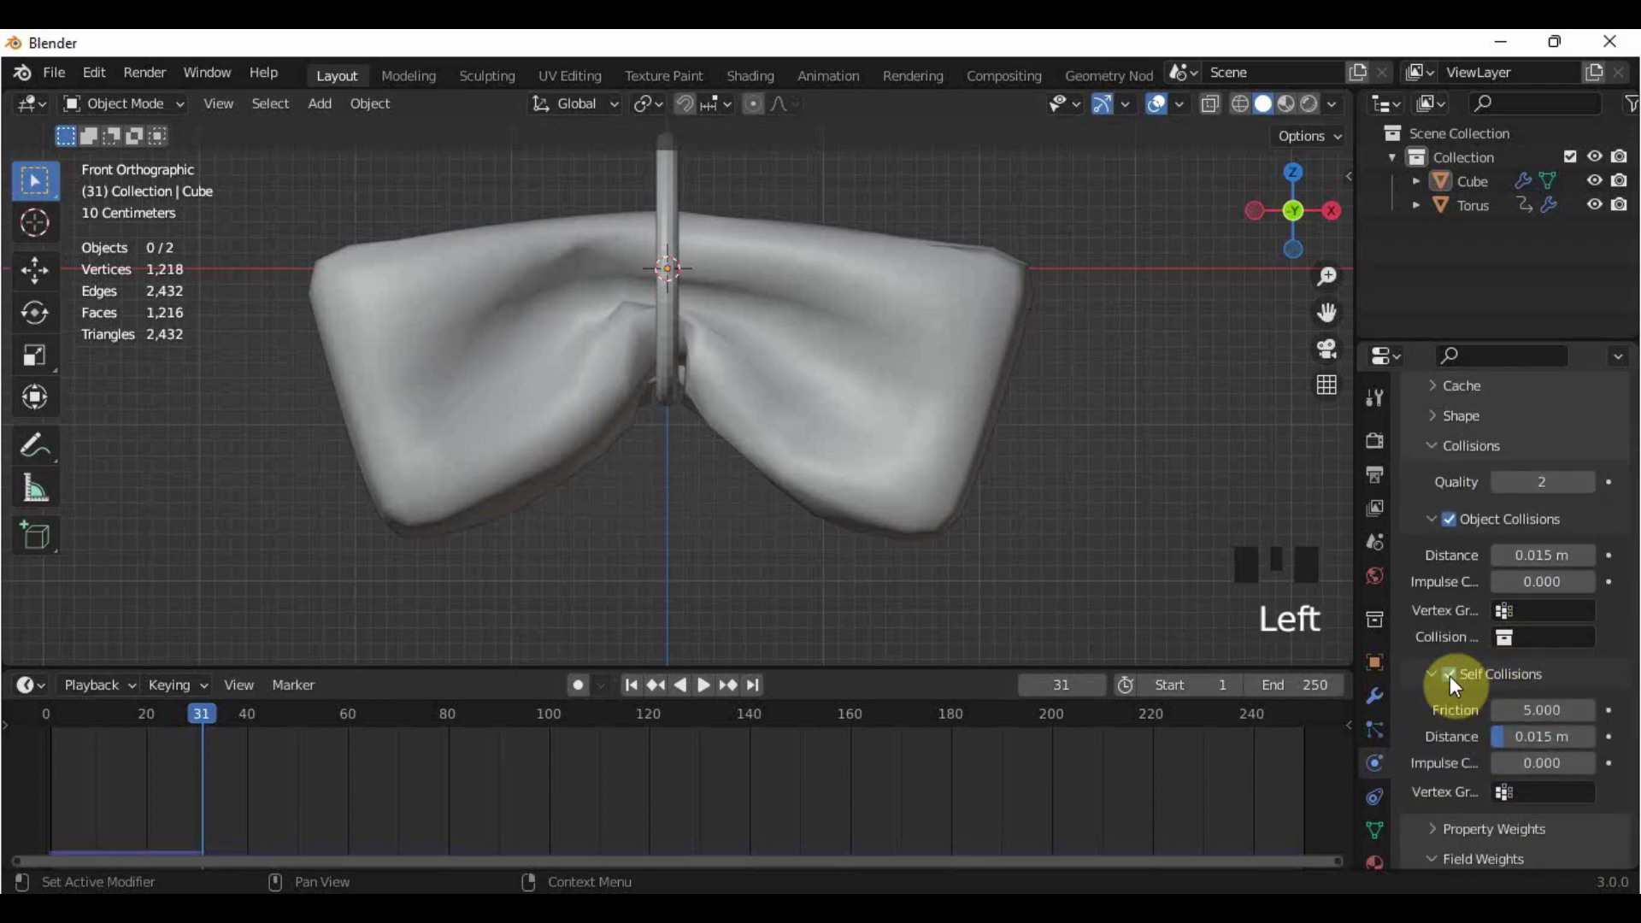
# Step: Replay the simulation from frame 1 to about frame 33 and show the modifier stack
pyautogui.click(631, 685)
pyautogui.click(701, 688)
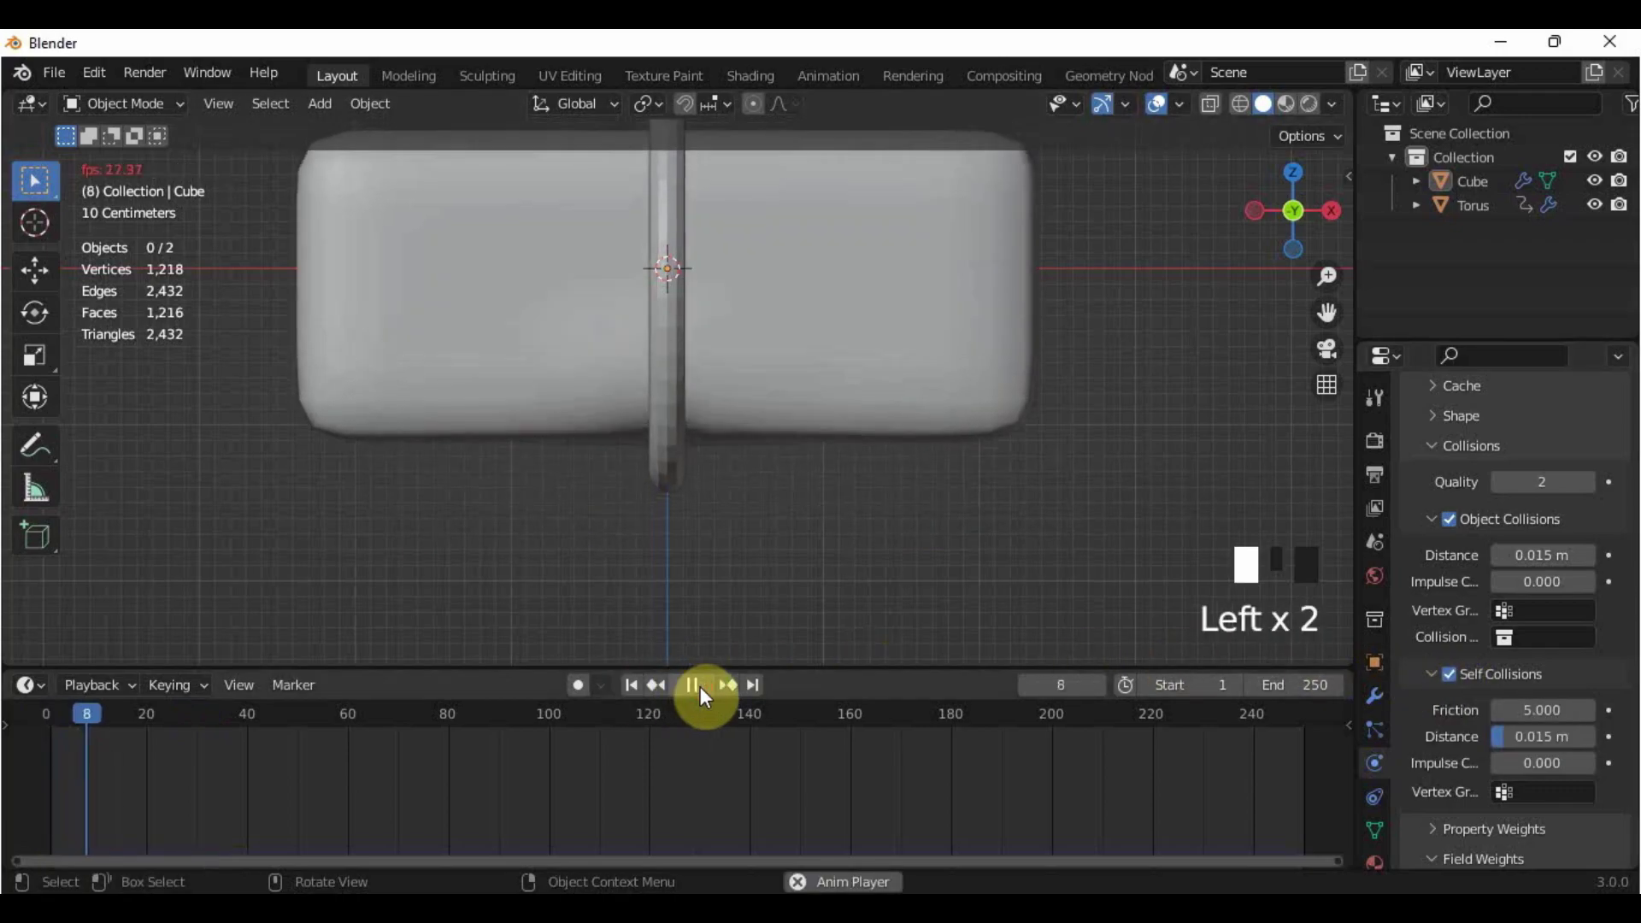
pyautogui.click(702, 688)
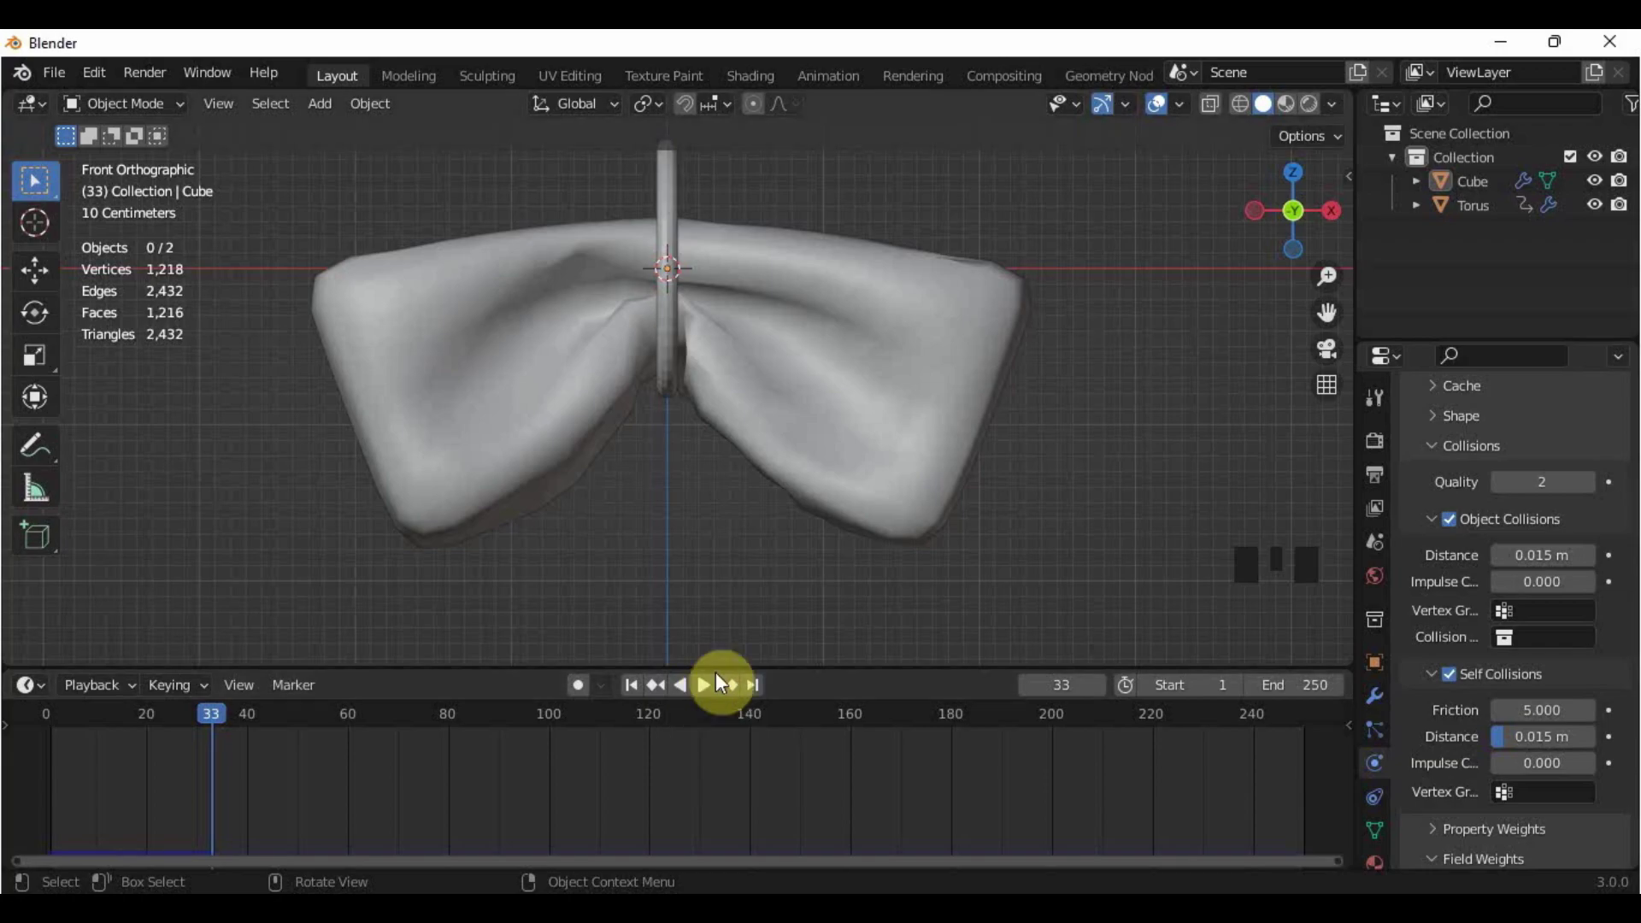
pyautogui.click(1375, 695)
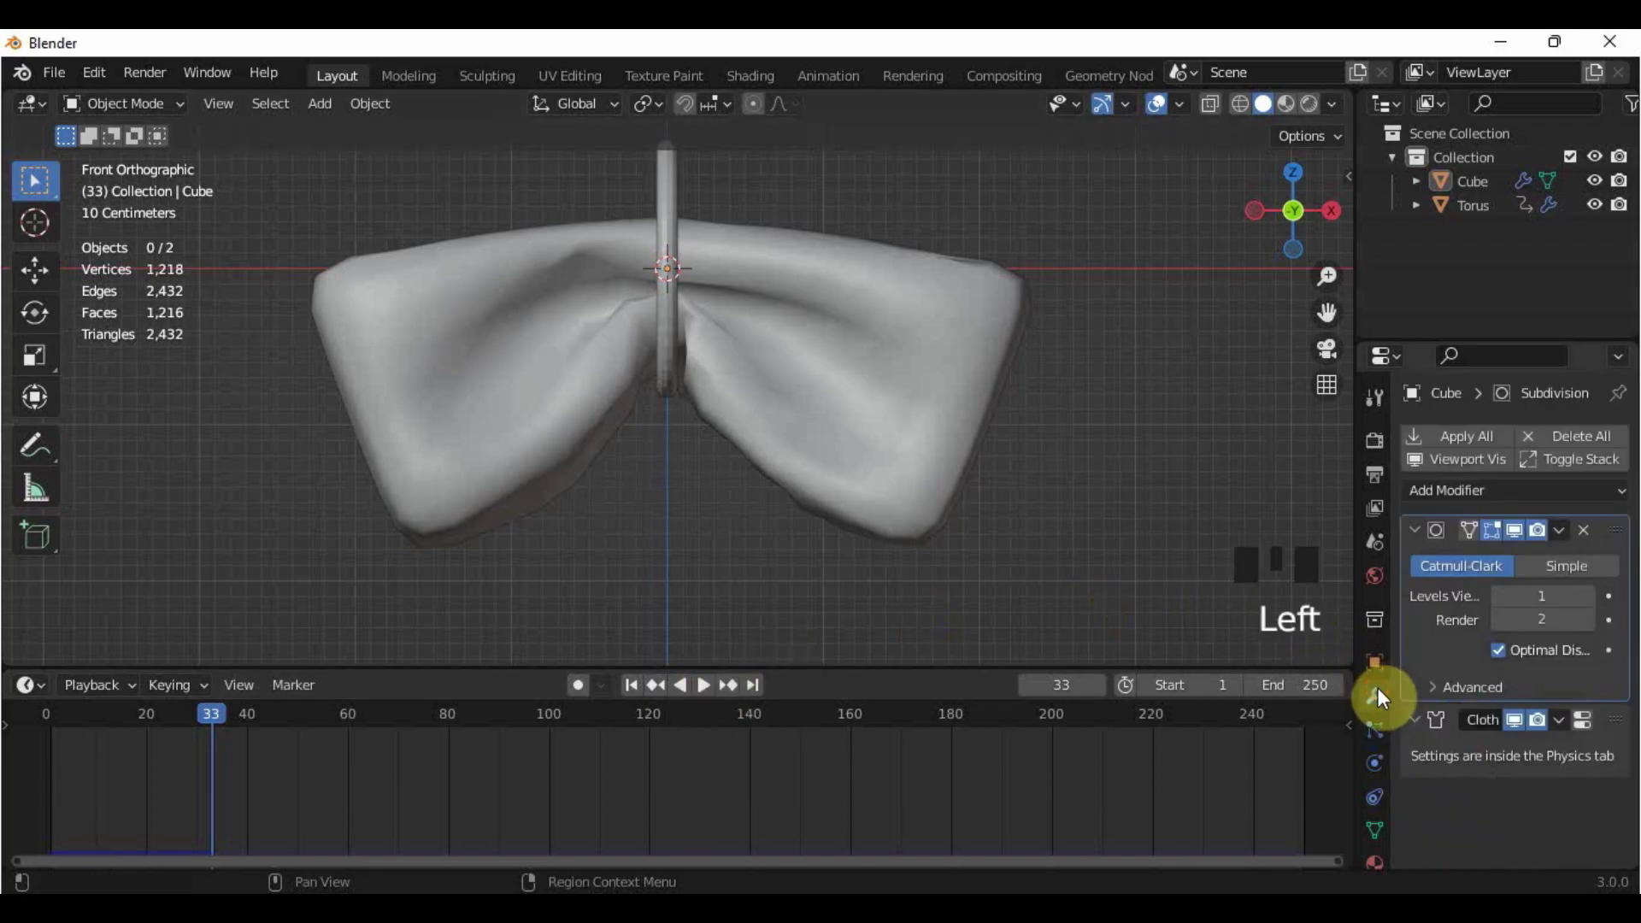
# Step: Apply the Subdivision modifier, then the Cloth modifier, baking the bow shape
pyautogui.click(1561, 531)
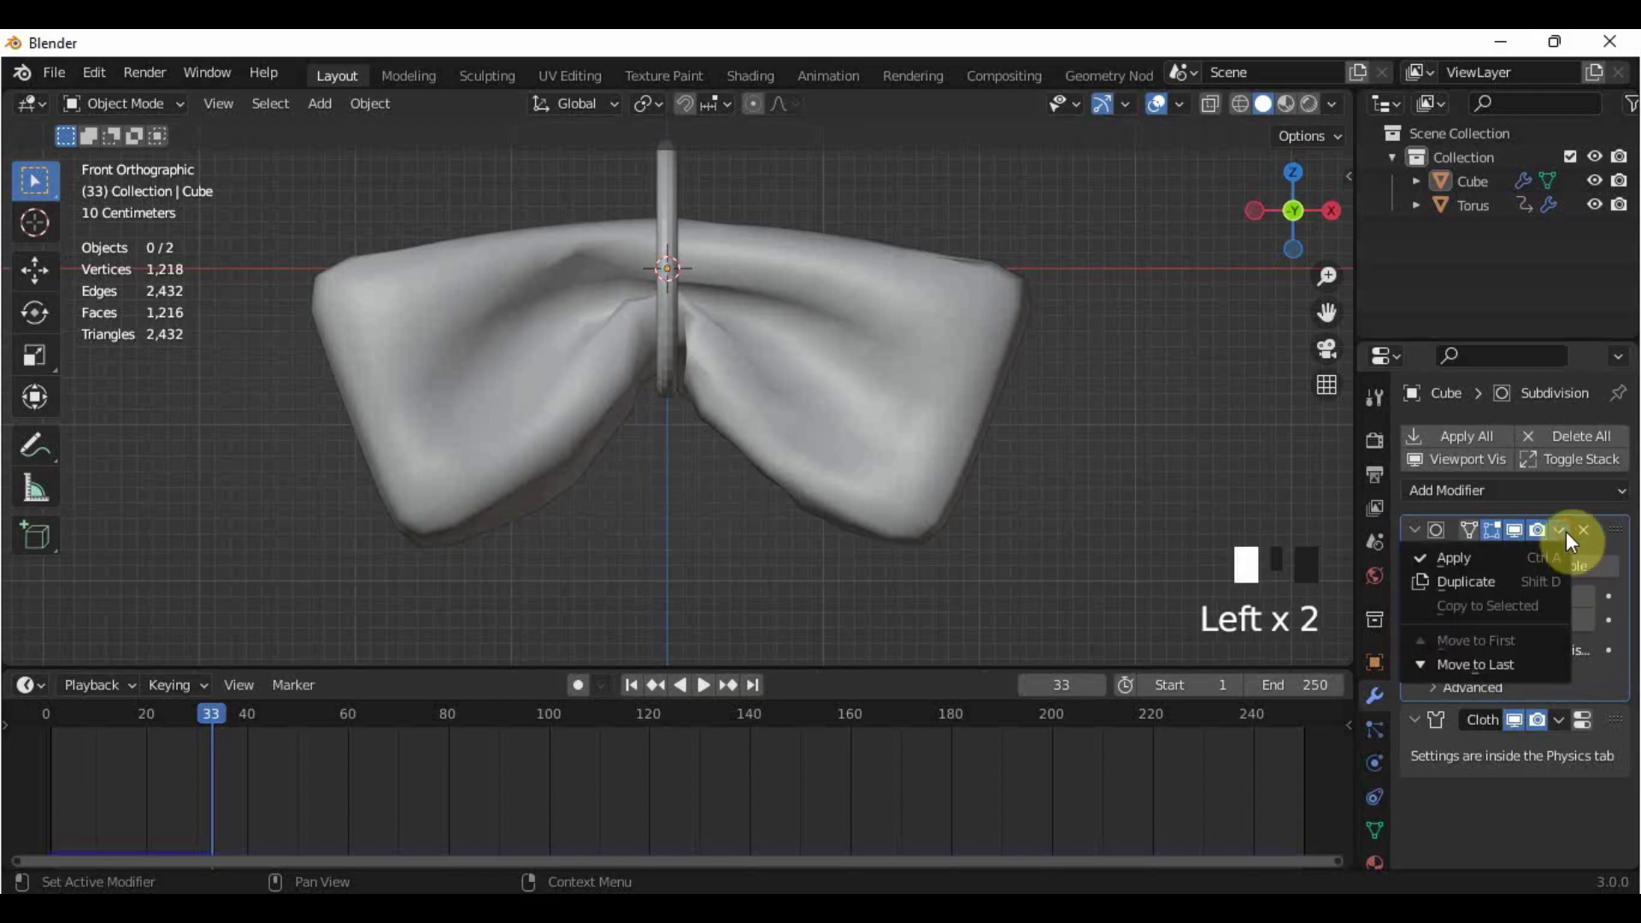
pyautogui.click(1545, 559)
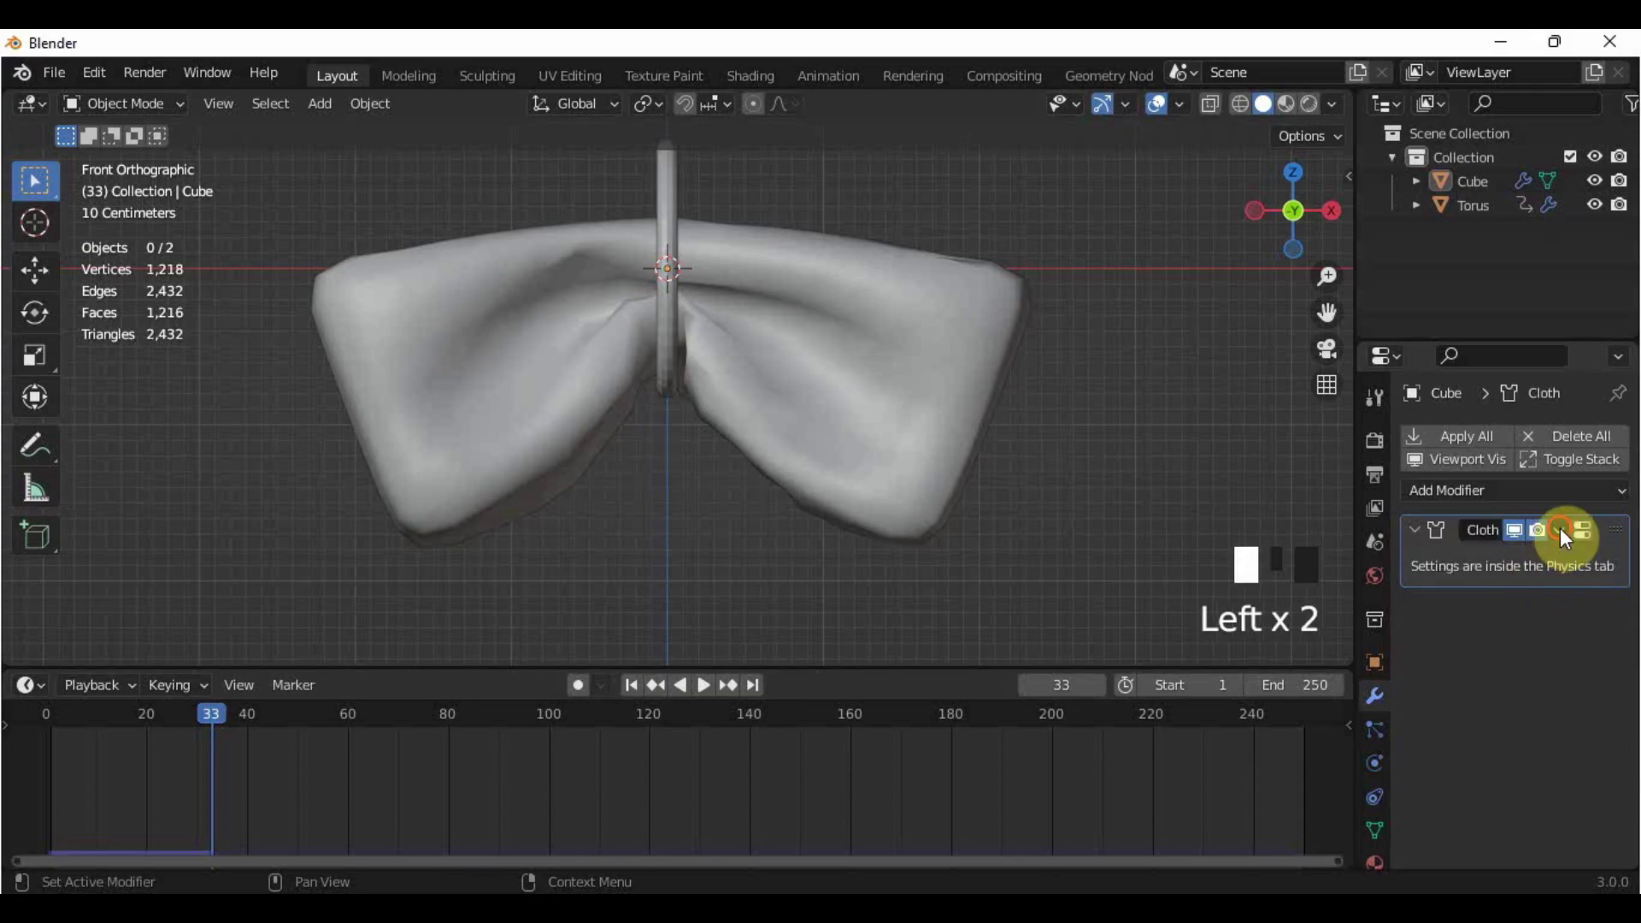
pyautogui.click(1561, 528)
pyautogui.click(1538, 554)
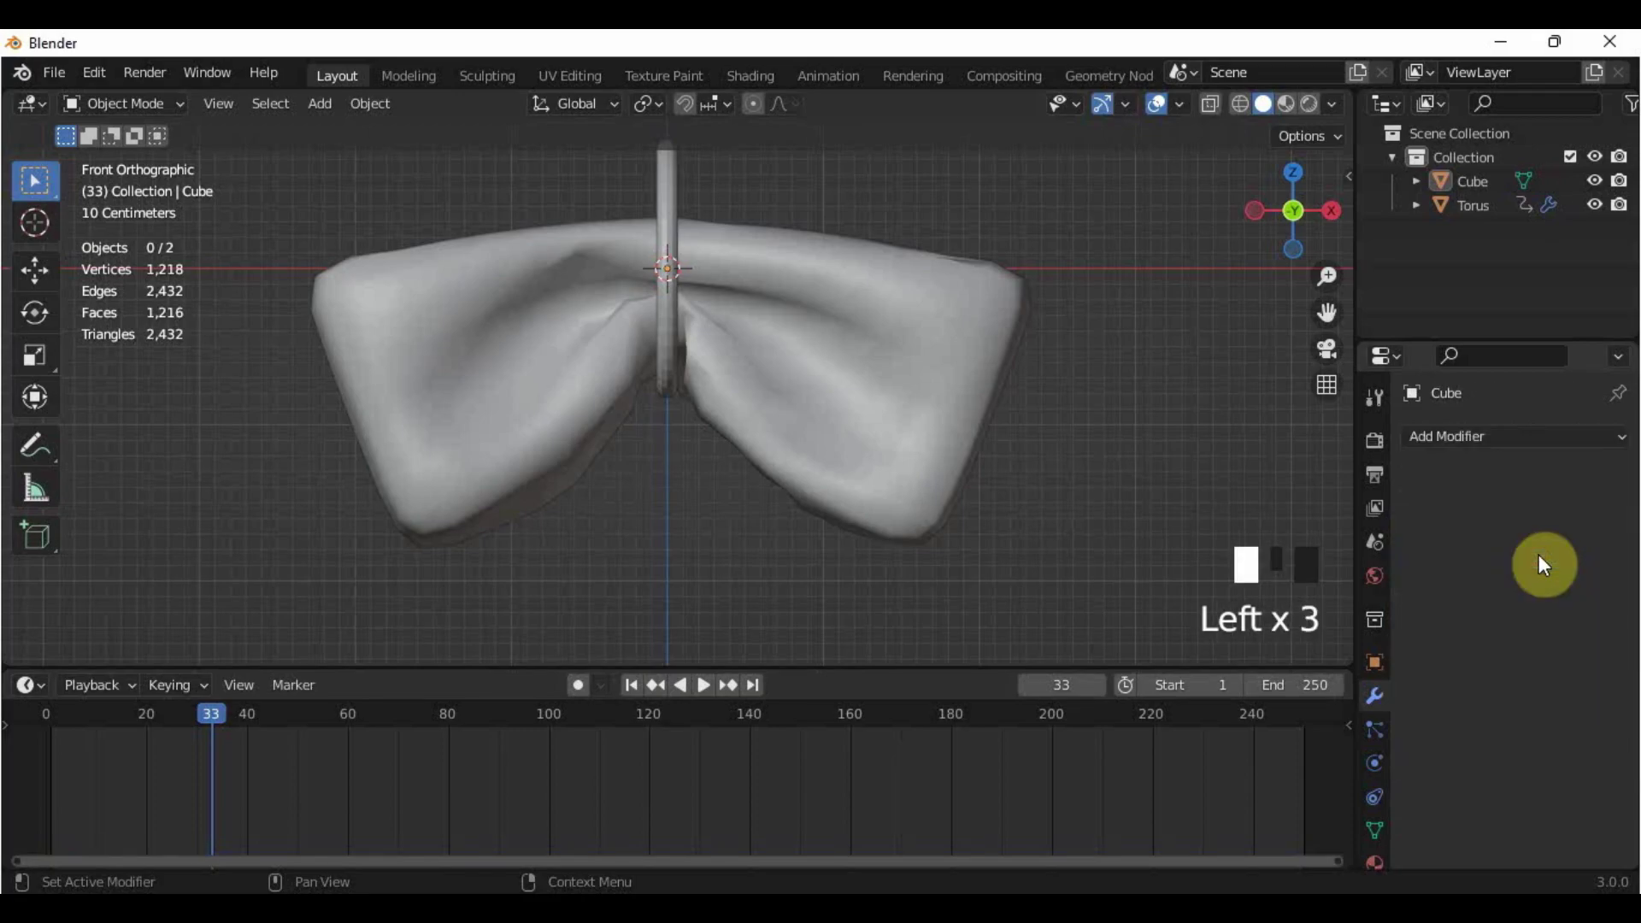
# Step: Enter Edit Mode on the bow mesh in front view with Proportional Editing on
pyautogui.scroll(-1, 897, 469)
pyautogui.keyDown('shift'); pyautogui.moveTo(904, 425); pyautogui.dragTo(1069, 476, button='middle'); pyautogui.keyUp('shift')
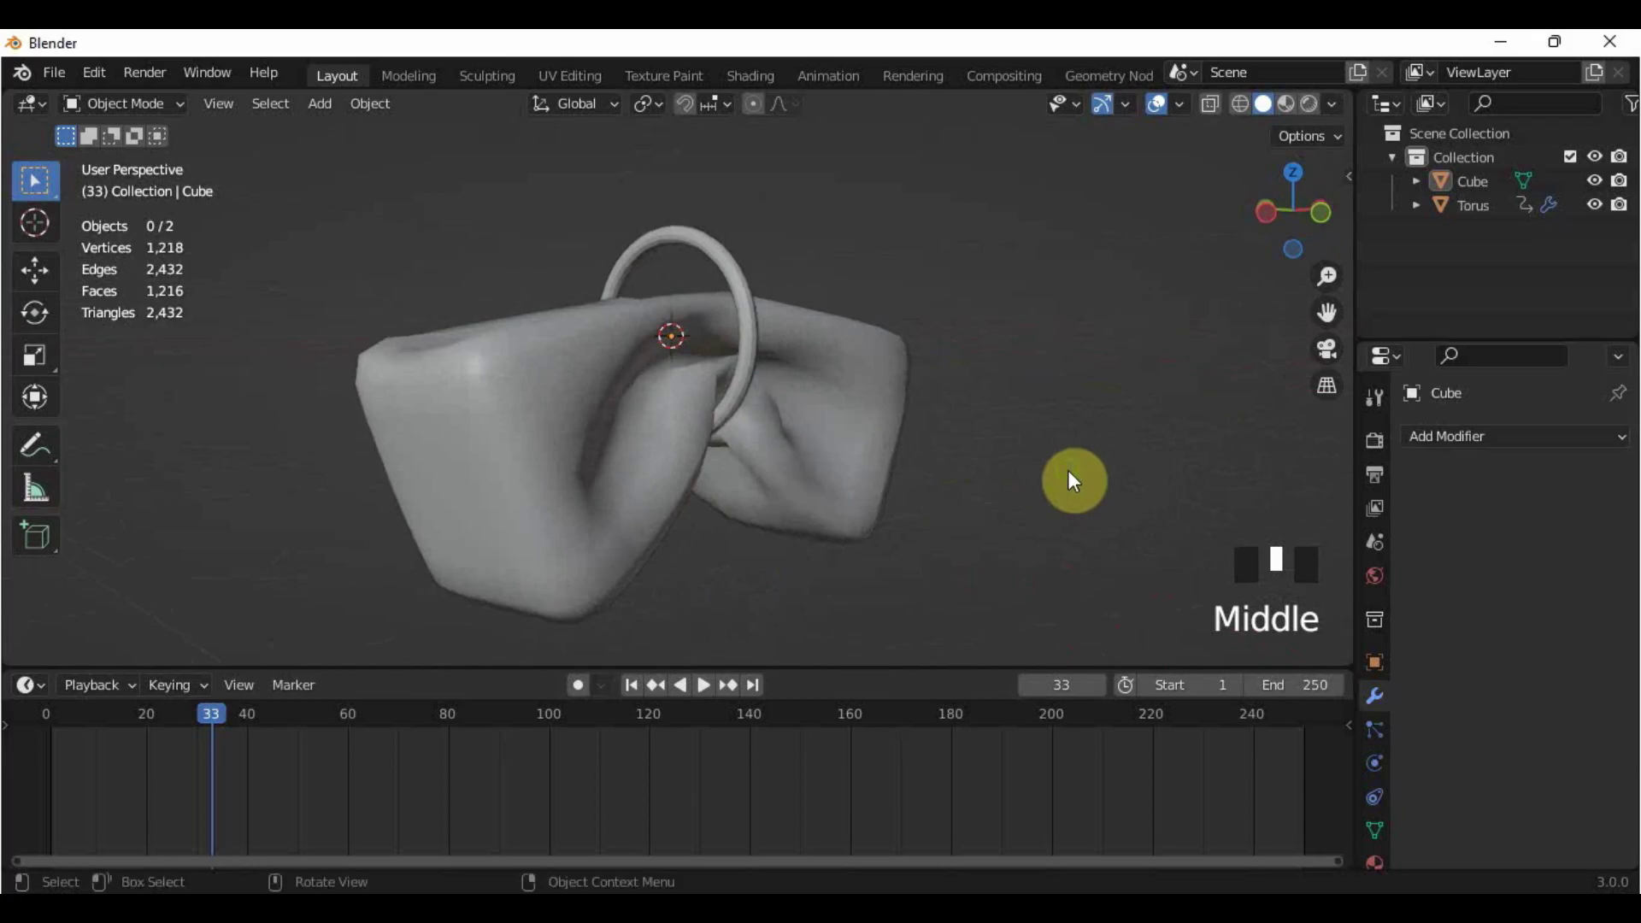
pyautogui.press('KP_1')
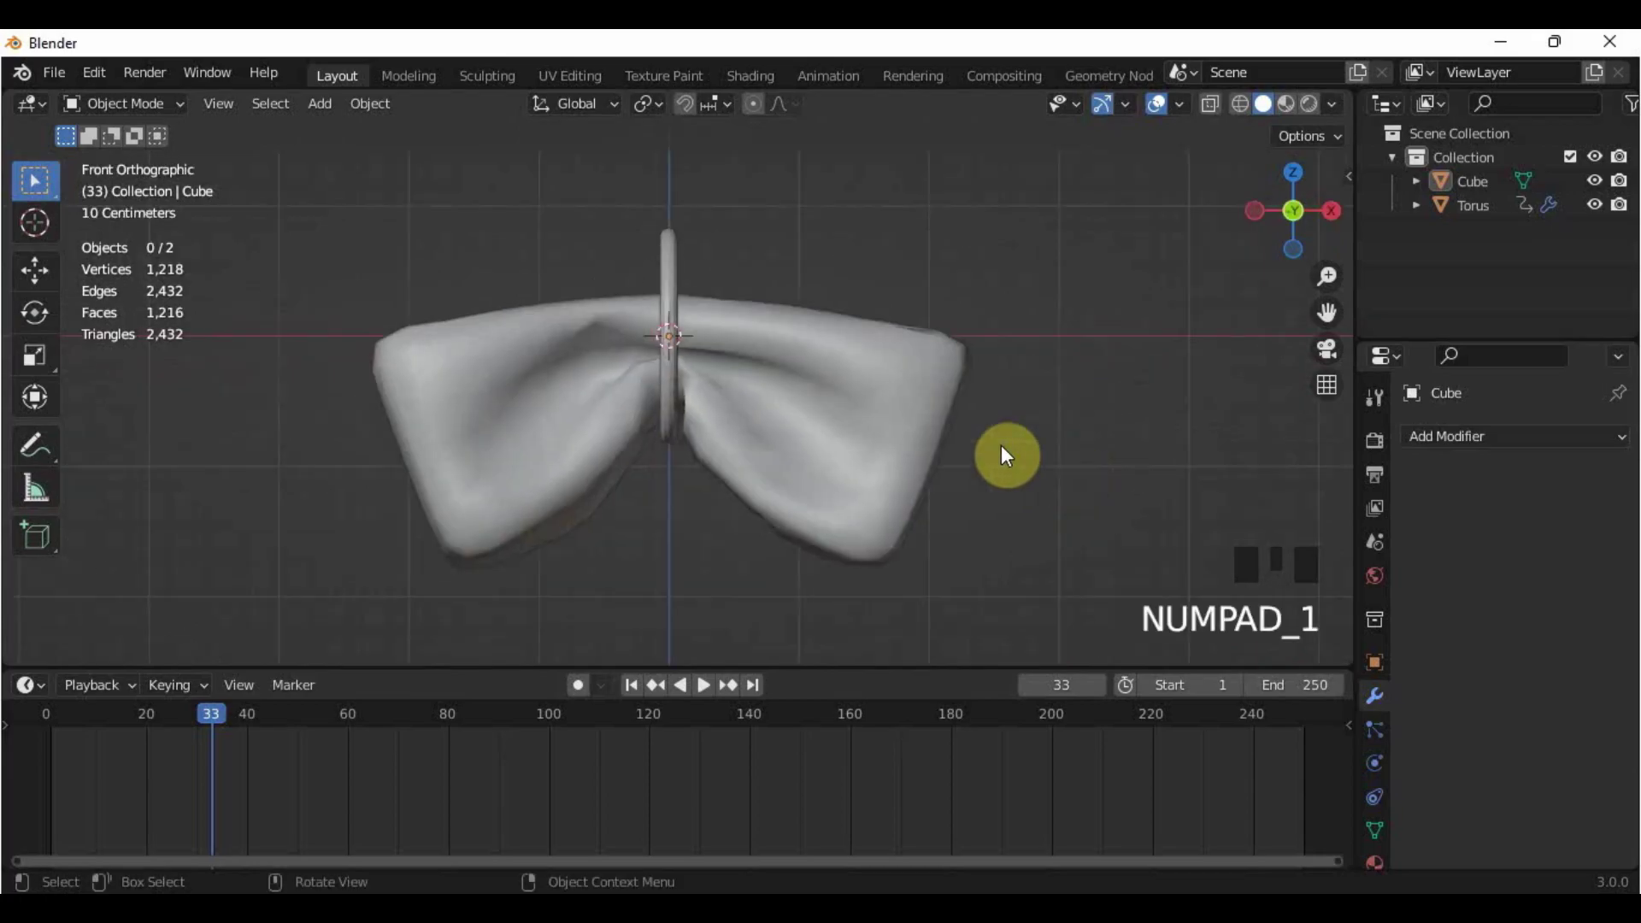
pyautogui.click(890, 386)
pyautogui.press('Tab')
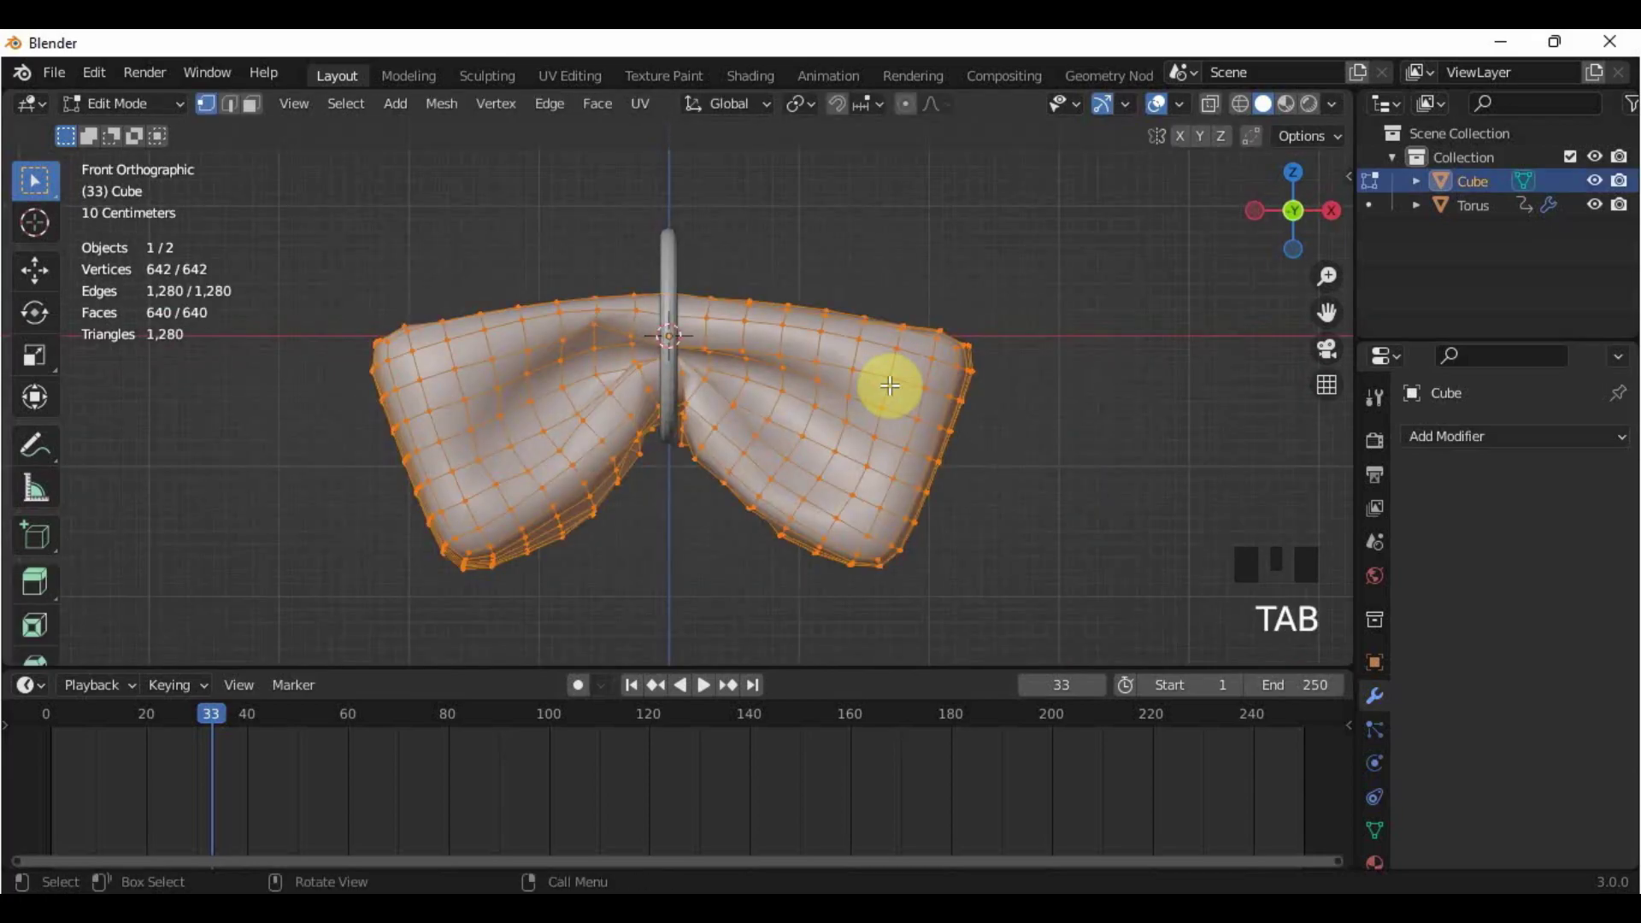
pyautogui.click(905, 106)
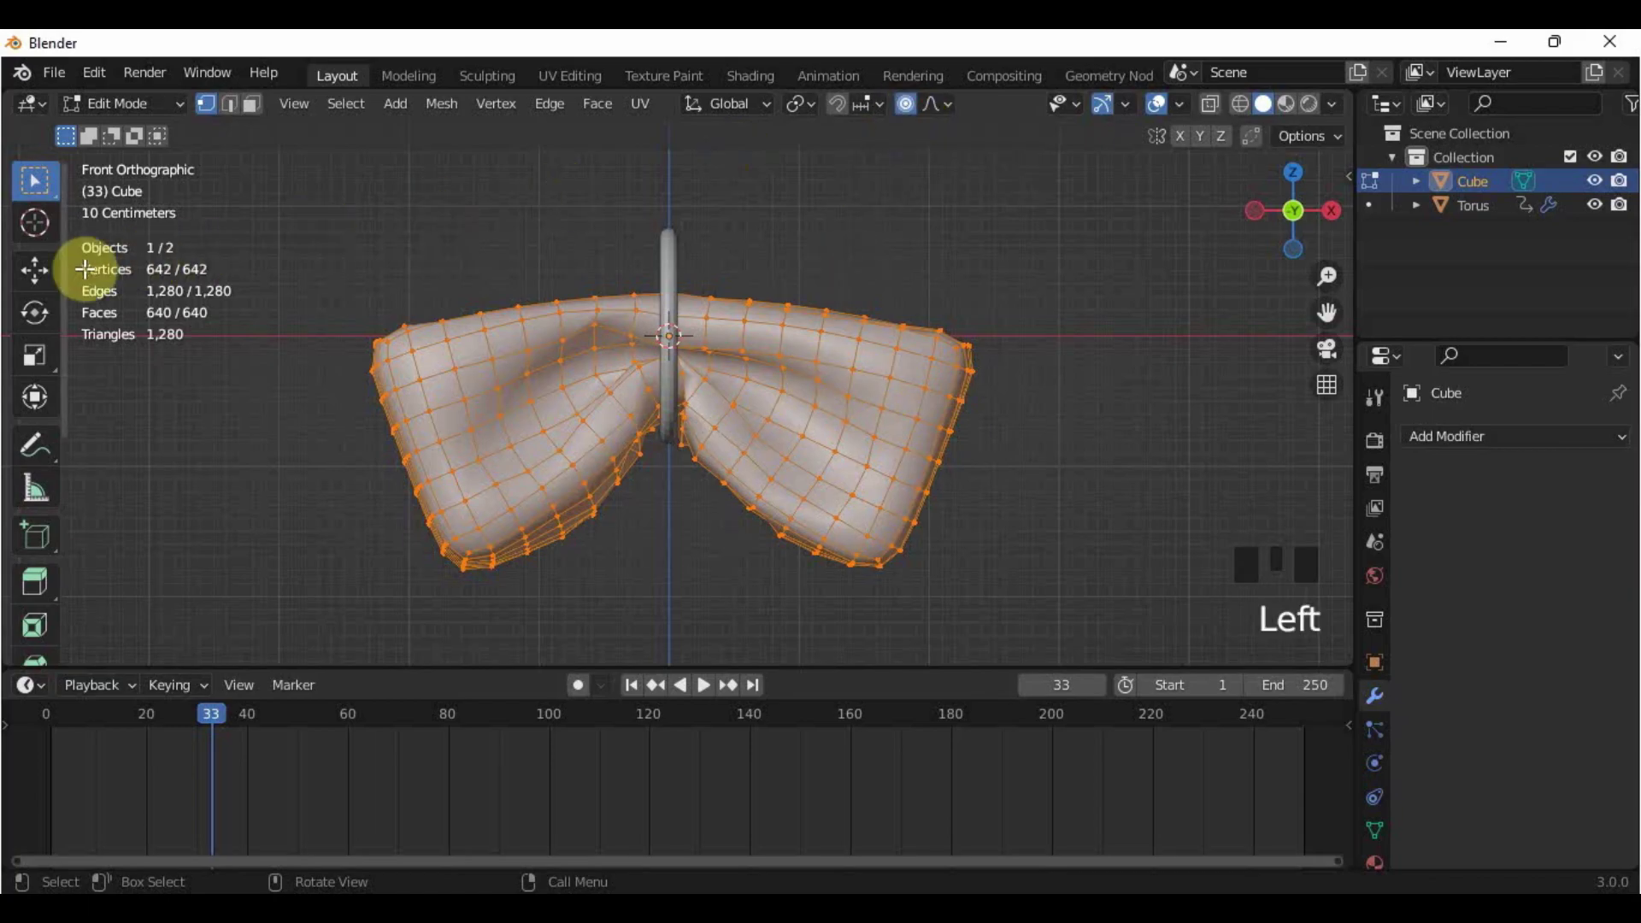